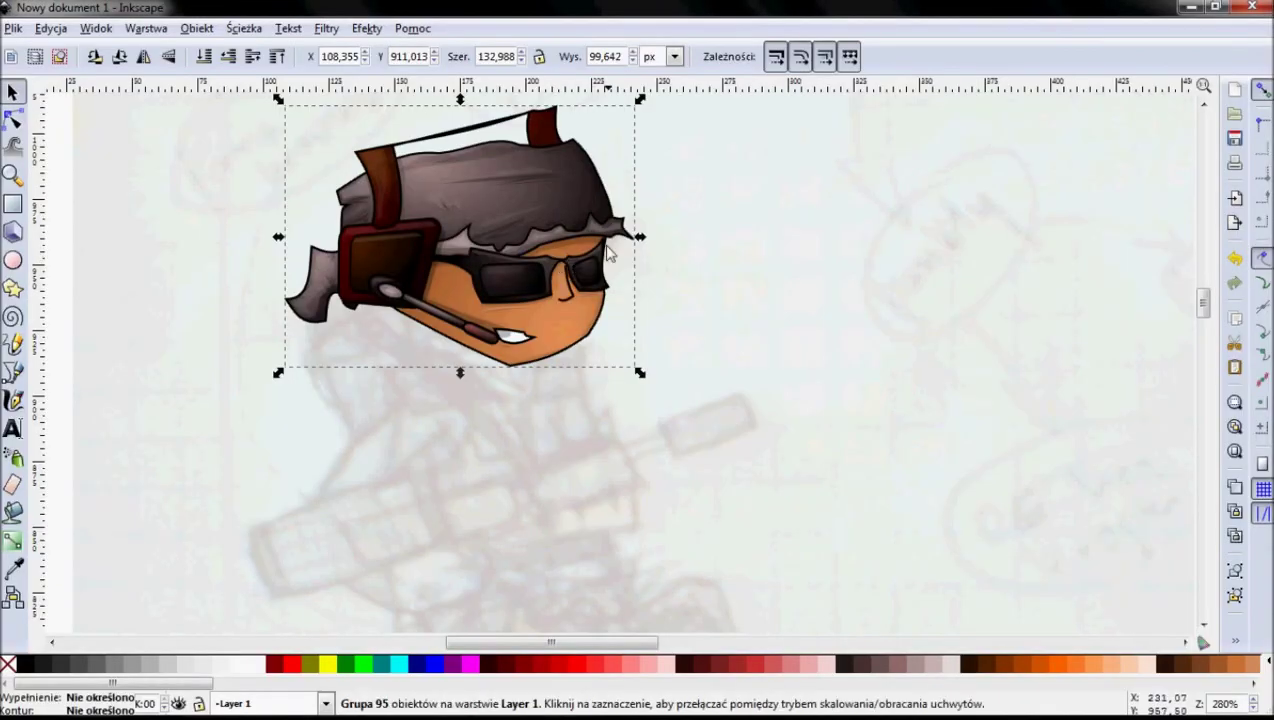
# Raise the sketch background image above the cartoon head, nudging it and slightly adjusting its height.
pyautogui.click(689, 252)
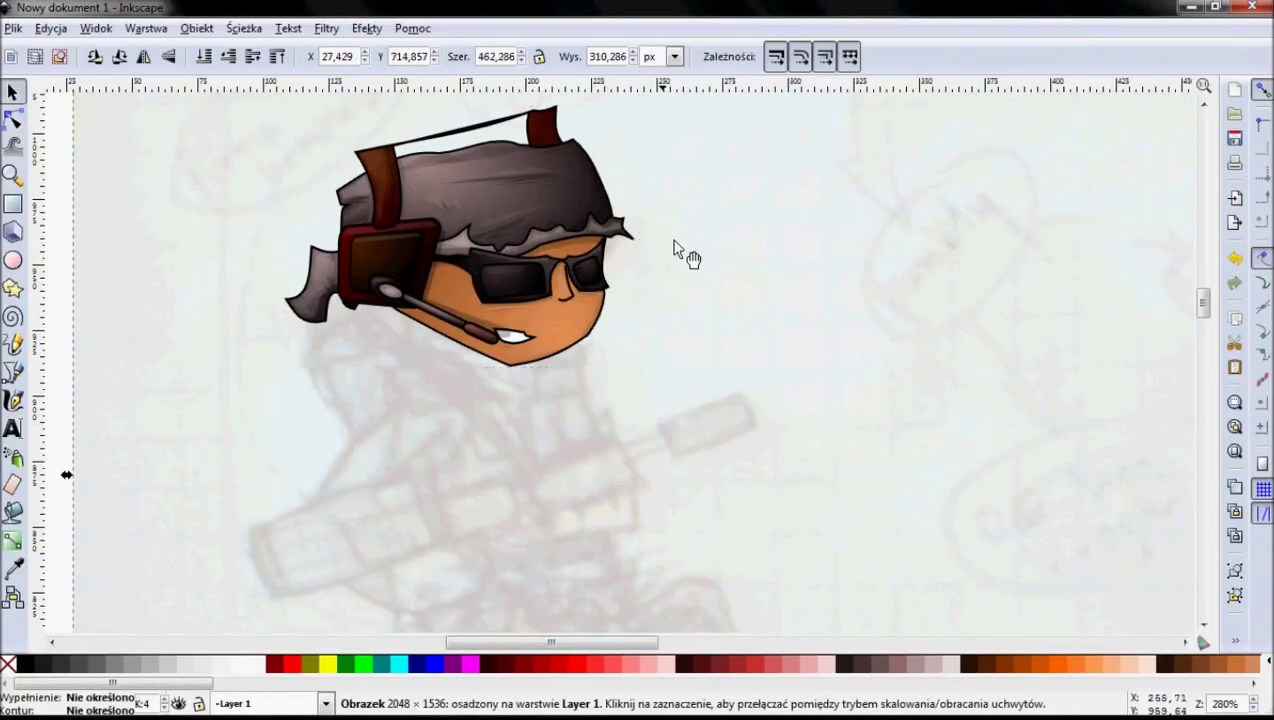
pyautogui.click(277, 56)
pyautogui.moveTo(705, 265); pyautogui.dragTo(720, 276)
pyautogui.scroll(-2, 631, 253)
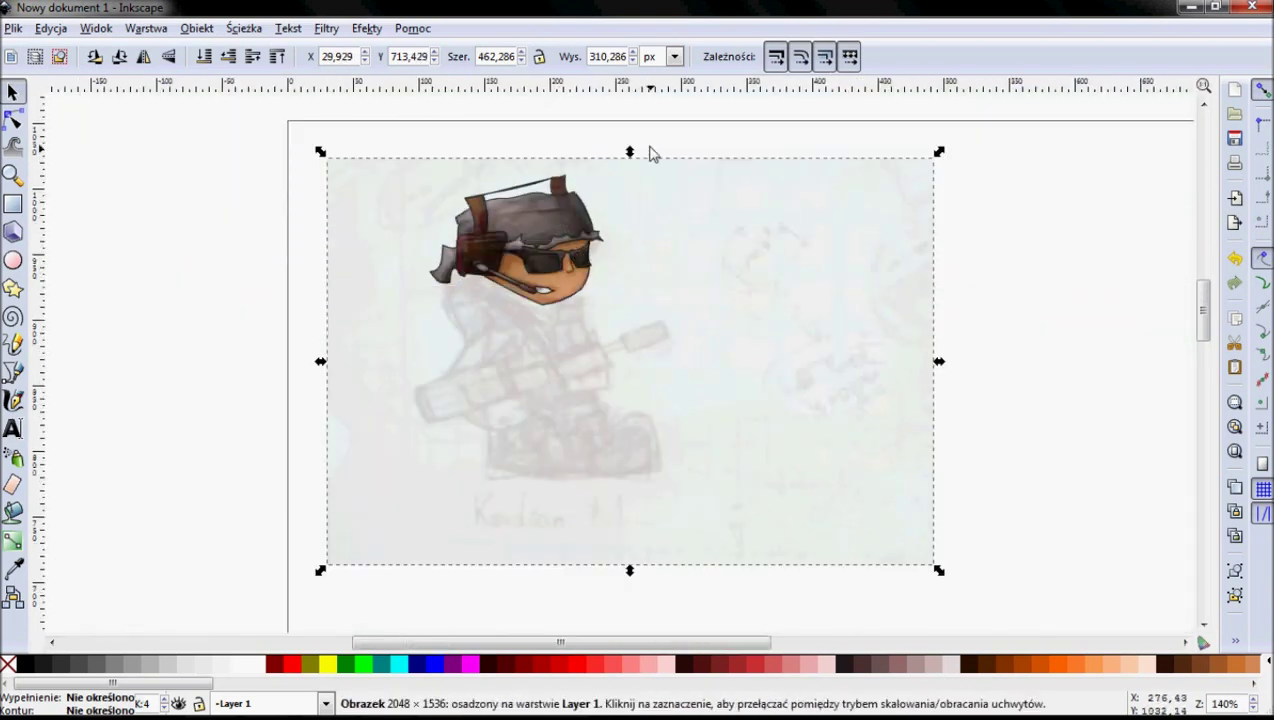
pyautogui.moveTo(630, 155); pyautogui.dragTo(628, 150)
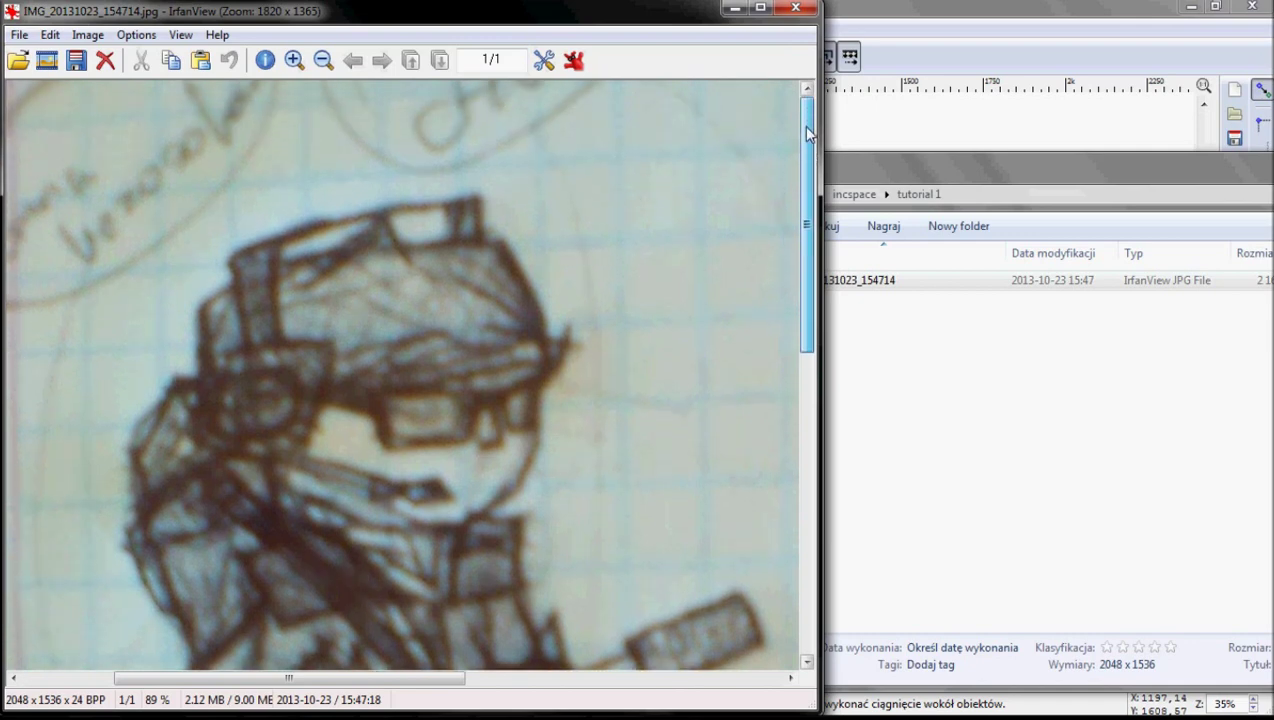
# Scroll through the sketch photo in IrfanView, then close the viewer.
pyautogui.moveTo(806, 155)
pyautogui.mouseDown()
pyautogui.moveTo(784, 330)
pyautogui.moveTo(806, 190)
pyautogui.mouseUp()
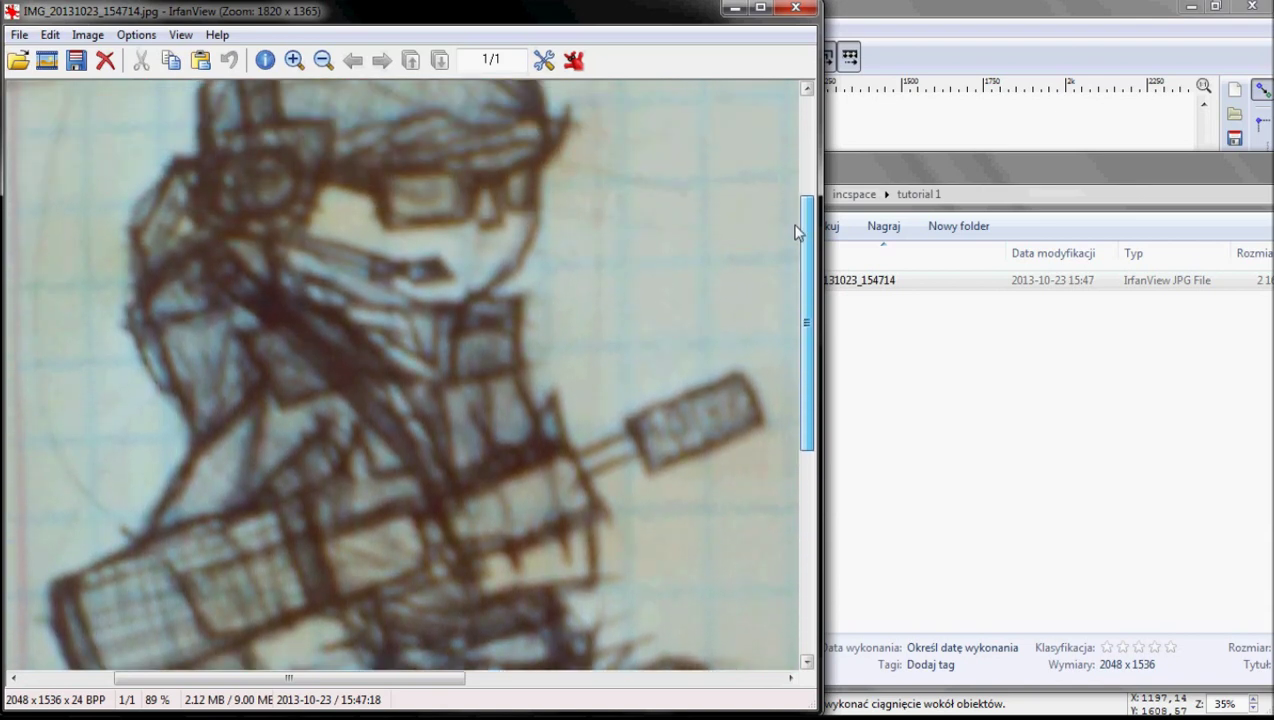
pyautogui.moveTo(806, 190)
pyautogui.mouseDown()
pyautogui.moveTo(806, 153)
pyautogui.moveTo(995, 145)
pyautogui.mouseUp()
pyautogui.click(793, 14)
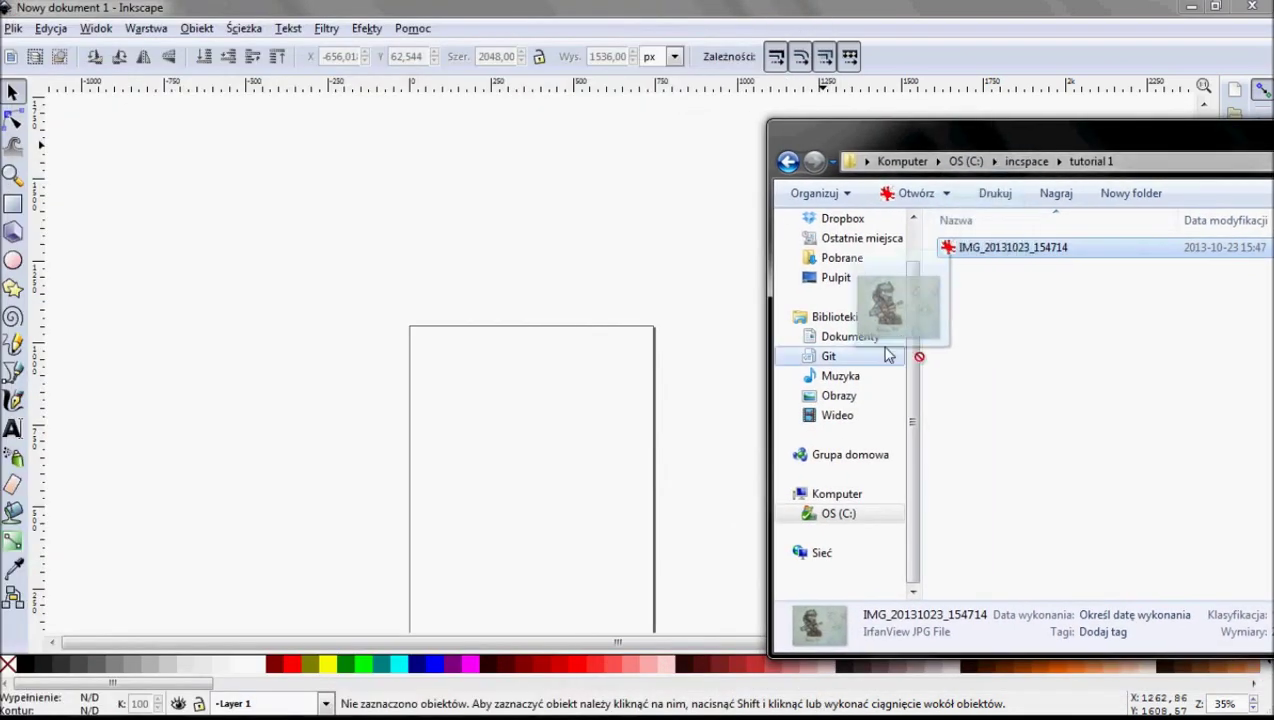
# Embed IMG_20131023_154714.jpg, scale it to about 462 × 310 px, and place it at the page's top-left.
pyautogui.moveTo(990, 250); pyautogui.dragTo(727, 446)
pyautogui.click(745, 449)
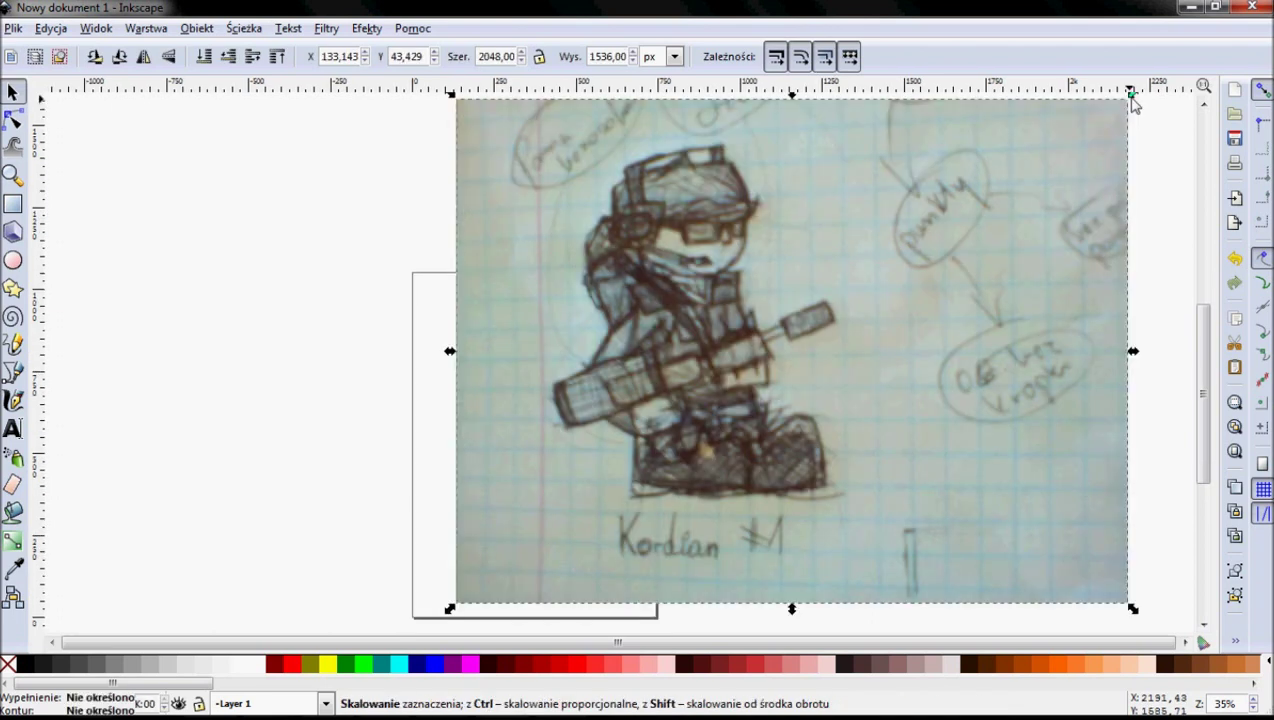
pyautogui.moveTo(1131, 97); pyautogui.dragTo(613, 494)
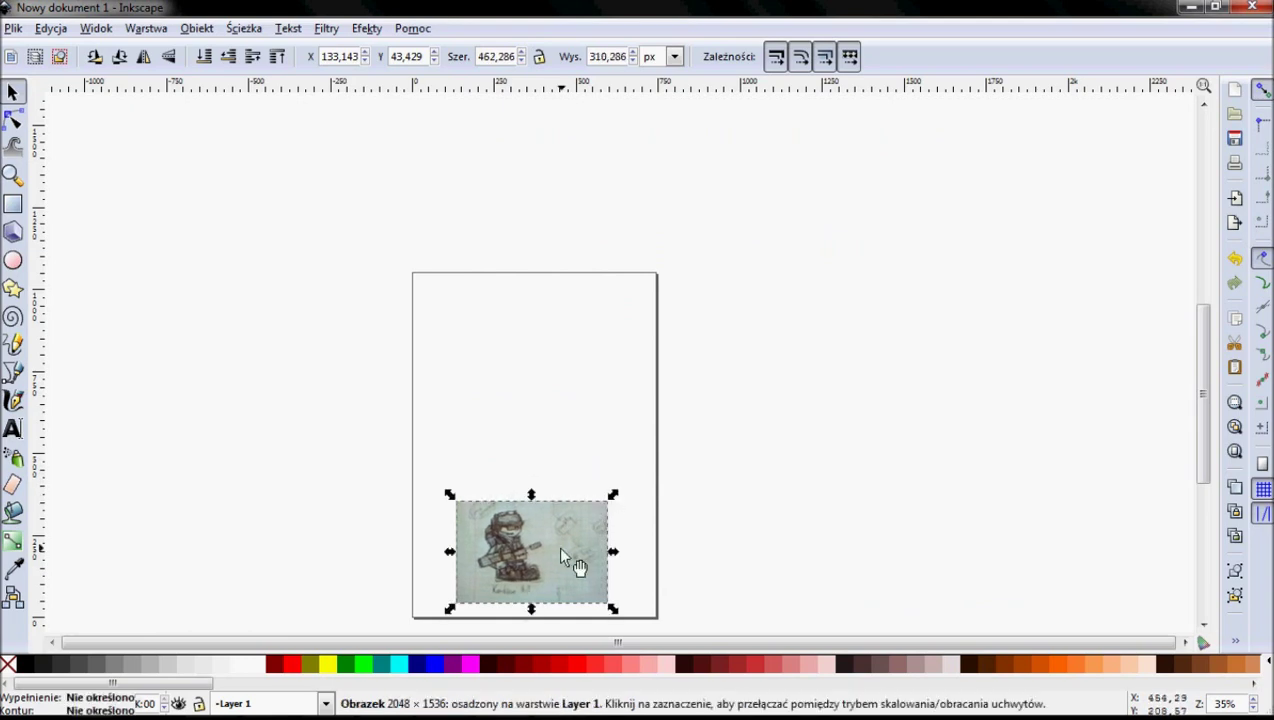
pyautogui.moveTo(565, 550); pyautogui.dragTo(531, 330)
# Bring the whole drawing into view and open the photo's Fill and Stroke settings.
pyautogui.scroll(1, 540, 406)
pyautogui.scroll(4, 463, 270)
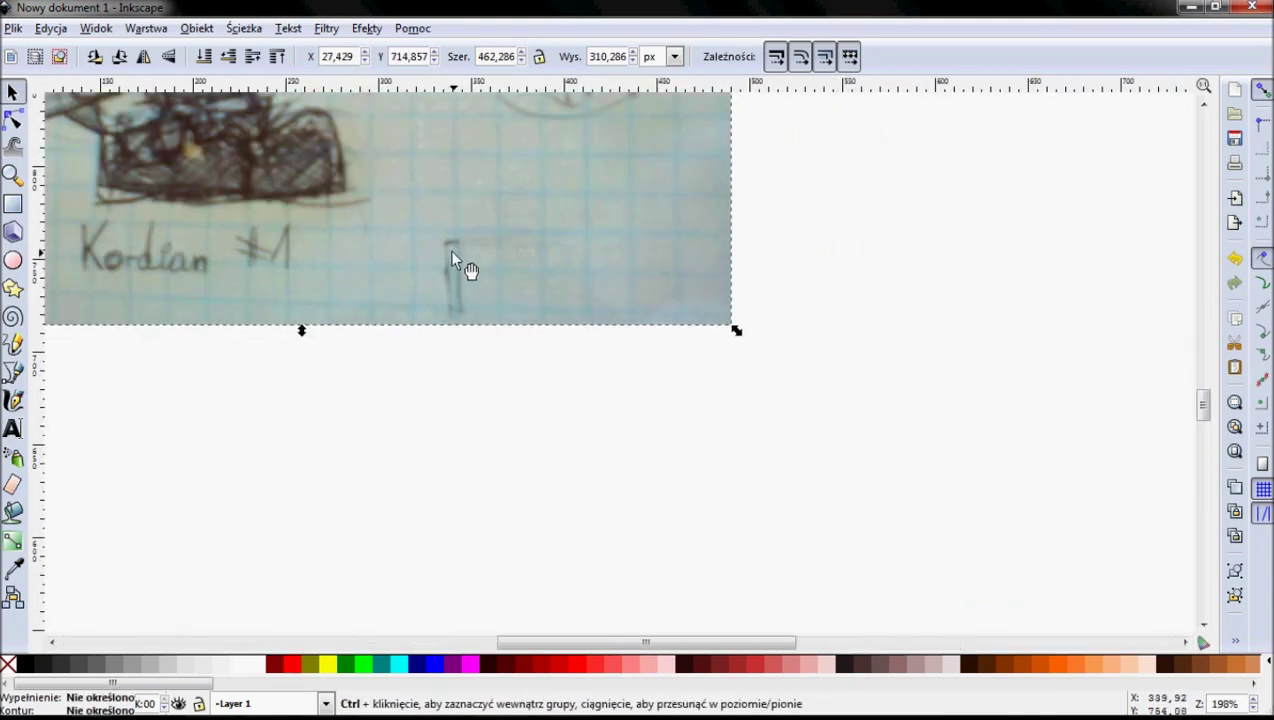
pyautogui.moveTo(463, 270); pyautogui.dragTo(713, 545)
pyautogui.moveTo(633, 437); pyautogui.dragTo(637, 482)
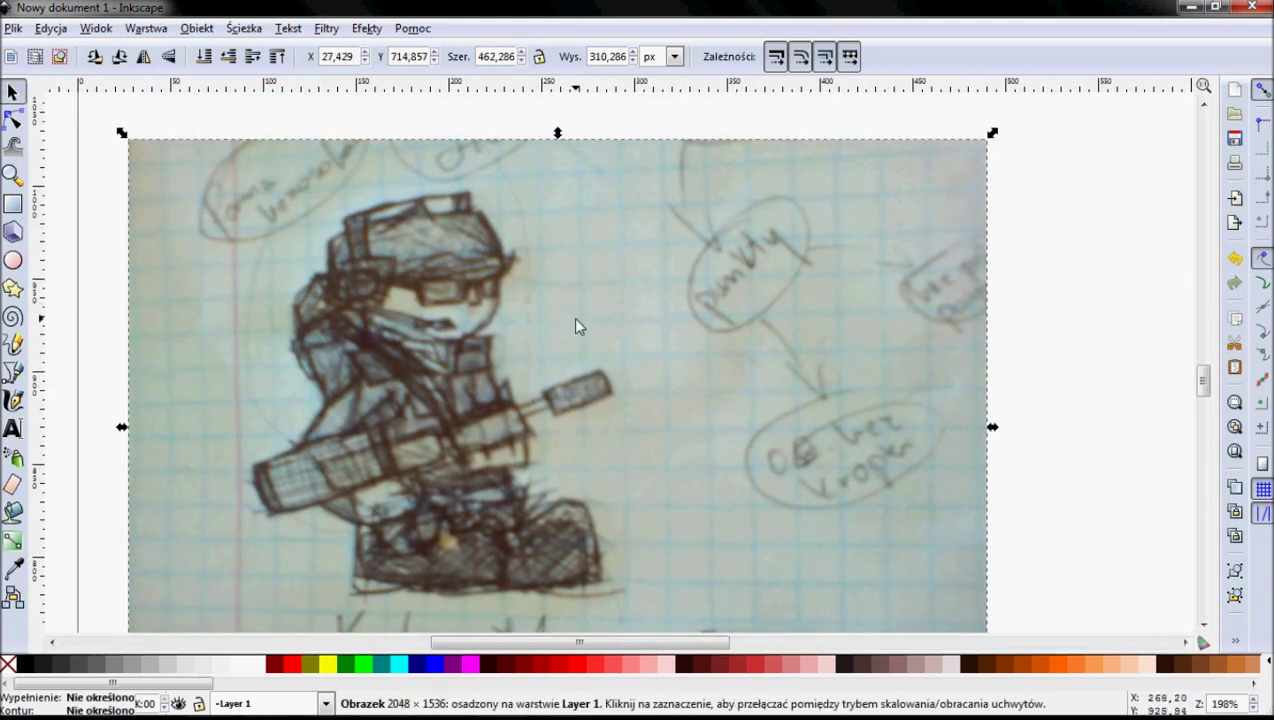
pyautogui.rightClick(579, 281)
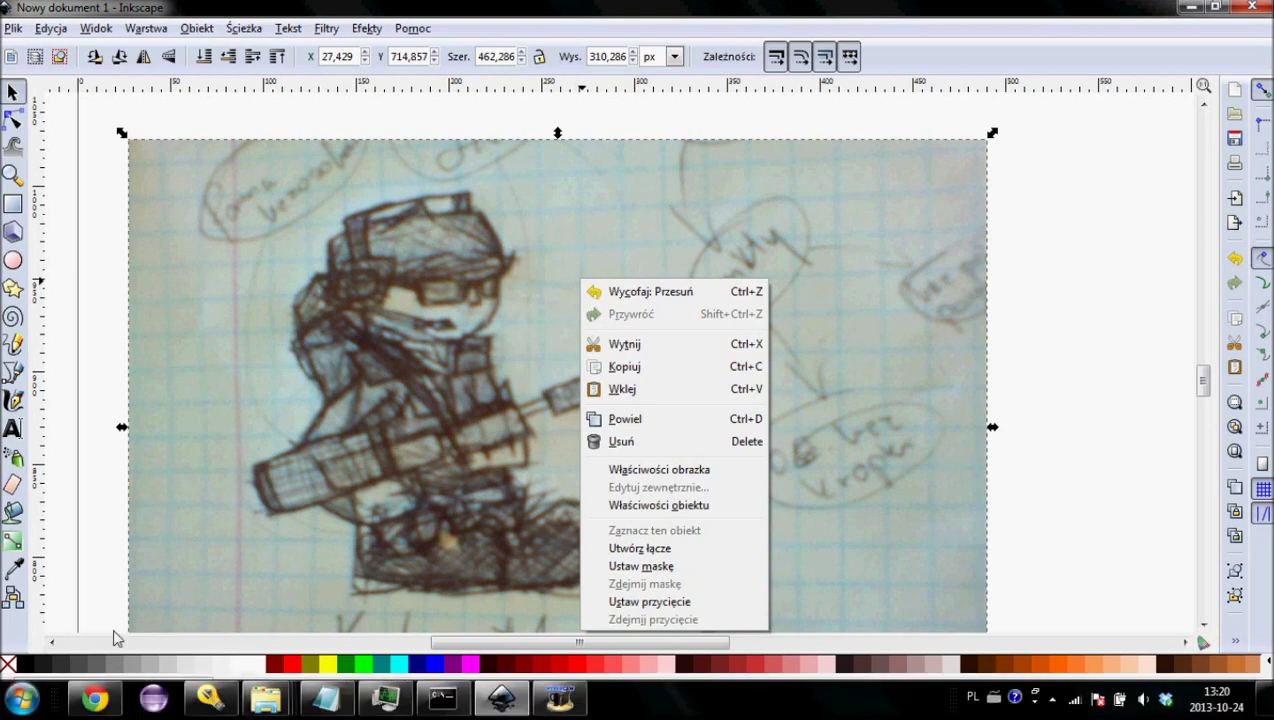
pyautogui.click(112, 705)
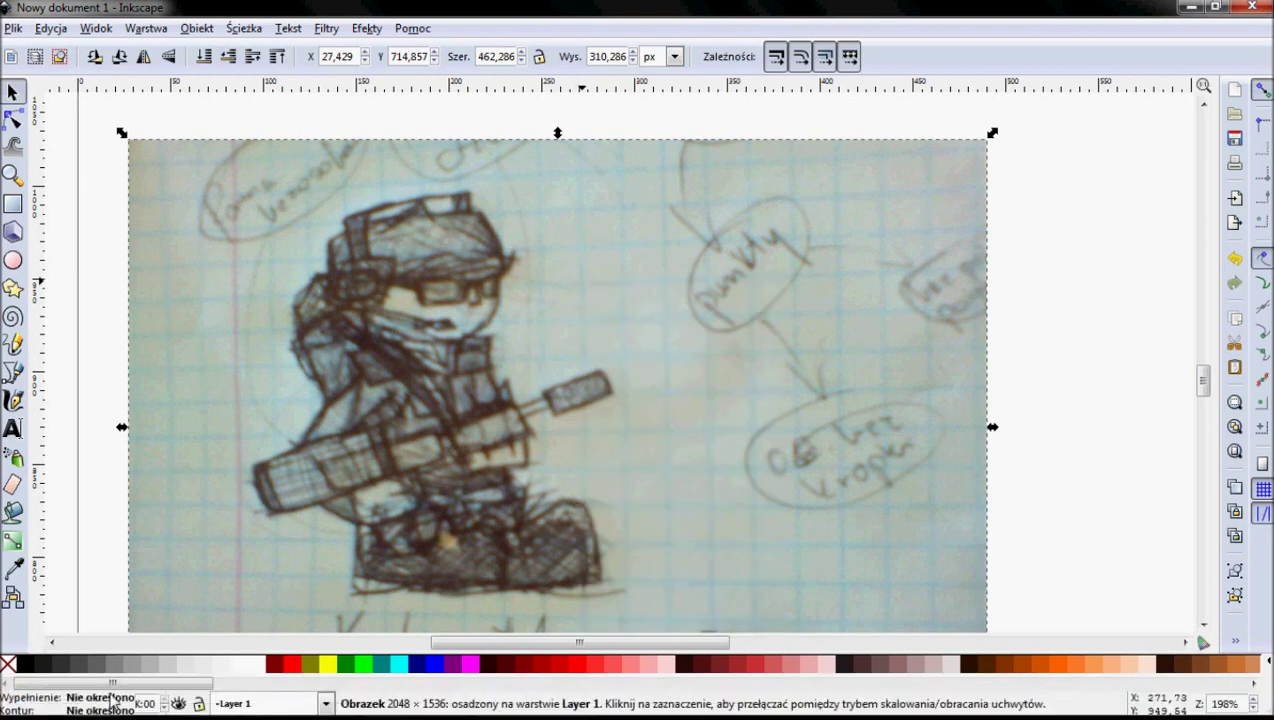
pyautogui.doubleClick(112, 705)
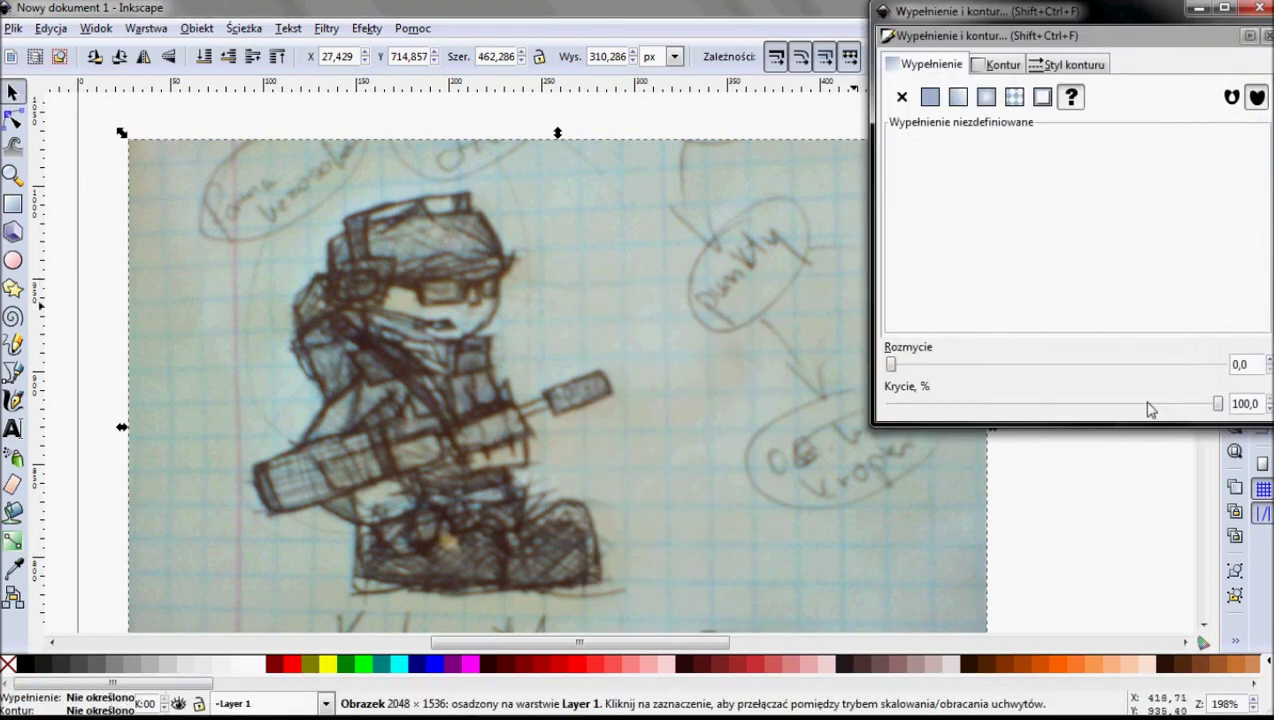
# Fade the sketch photo to about 24% opacity, inspect it, and close Fill and Stroke.
pyautogui.click(1216, 404)
pyautogui.moveTo(1015, 412)
pyautogui.mouseDown()
pyautogui.moveTo(958, 413)
pyautogui.moveTo(985, 417)
pyautogui.mouseUp()
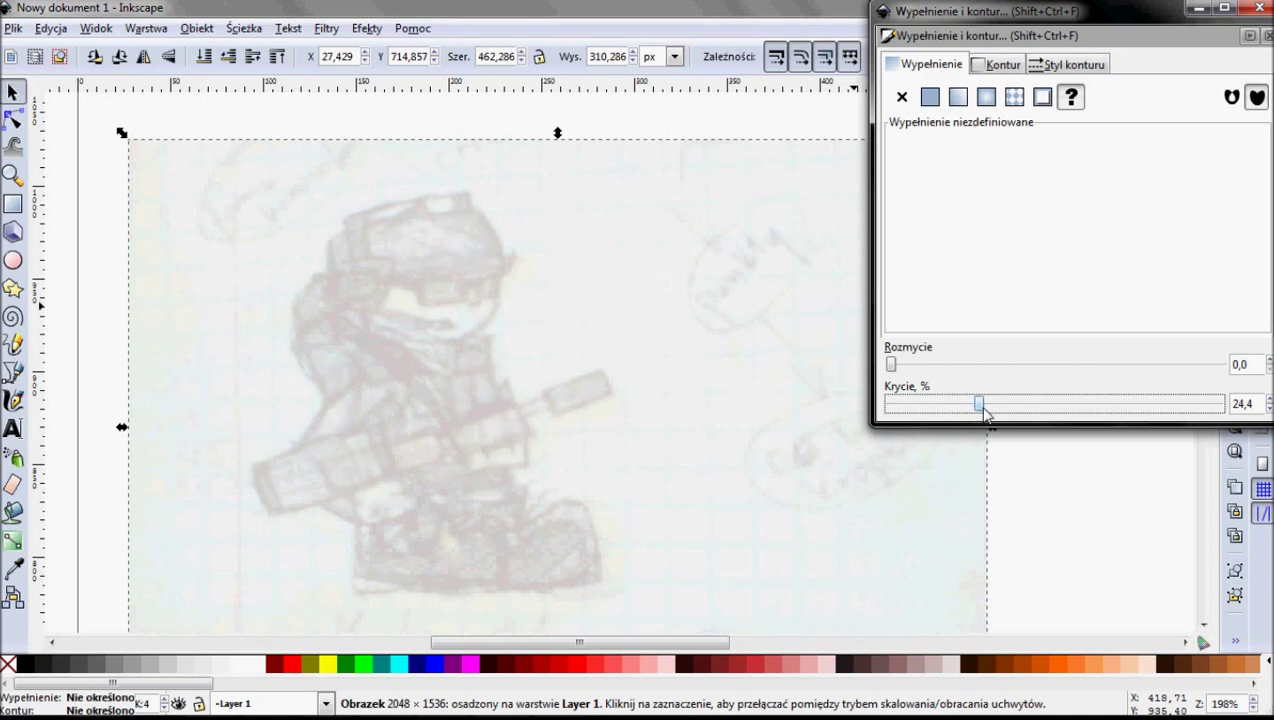
pyautogui.scroll(2, 660, 400)
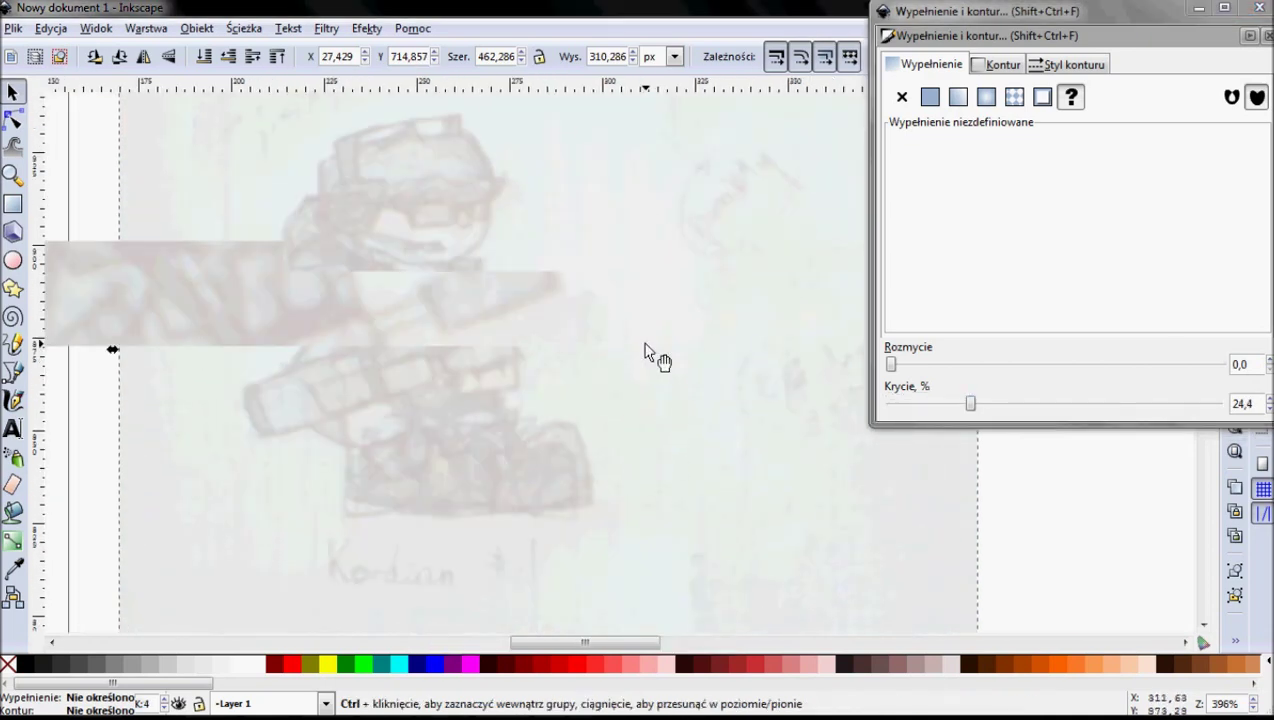
pyautogui.moveTo(539, 265)
pyautogui.mouseDown()
pyautogui.moveTo(853, 478)
pyautogui.moveTo(745, 455)
pyautogui.moveTo(671, 632)
pyautogui.moveTo(718, 503)
pyautogui.moveTo(605, 405)
pyautogui.moveTo(520, 386)
pyautogui.mouseUp()
pyautogui.scroll(-2, 718, 503)
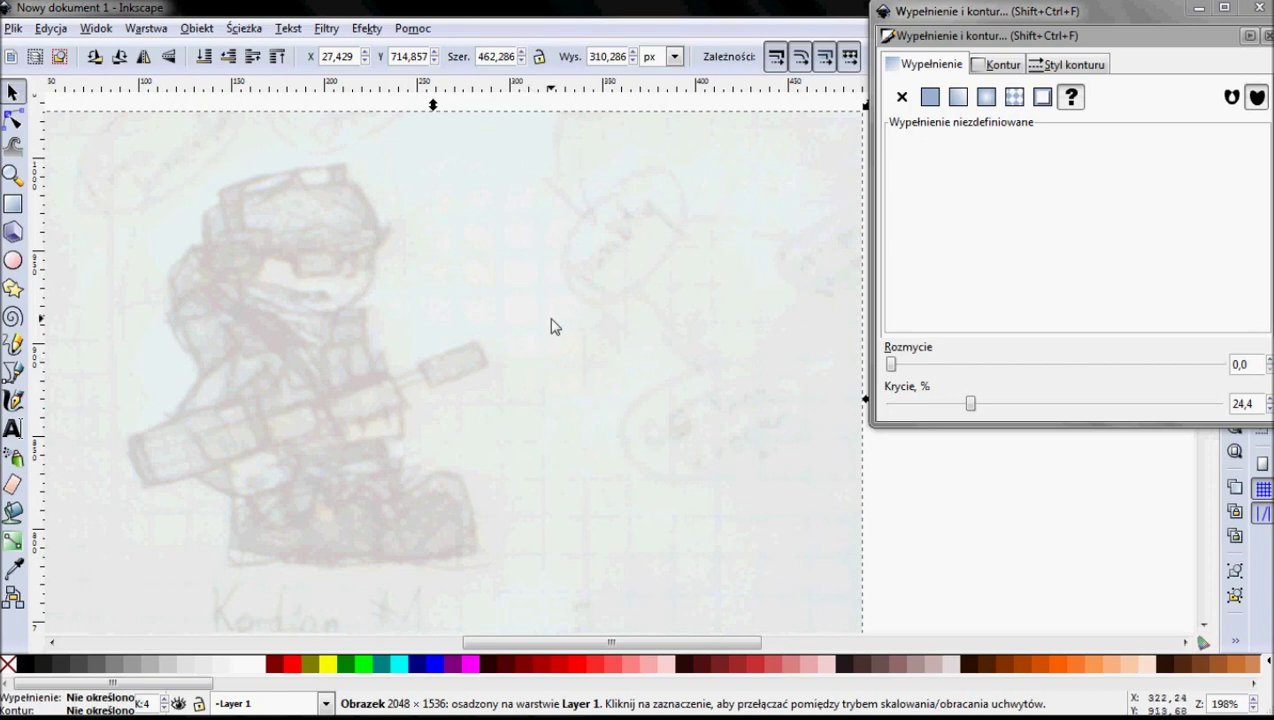
pyautogui.click(1259, 8)
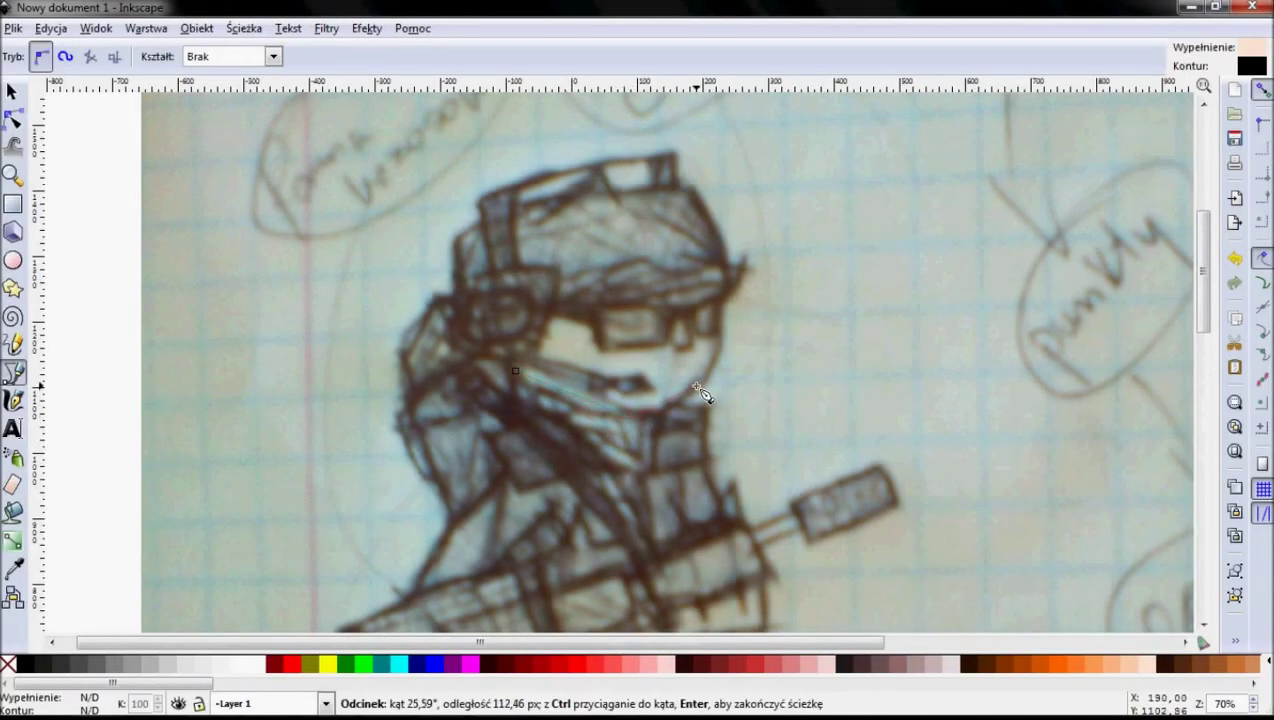
# Draw a closed polygon outlining the character's face over the sketch.
pyautogui.click(706, 391)
pyautogui.click(723, 345)
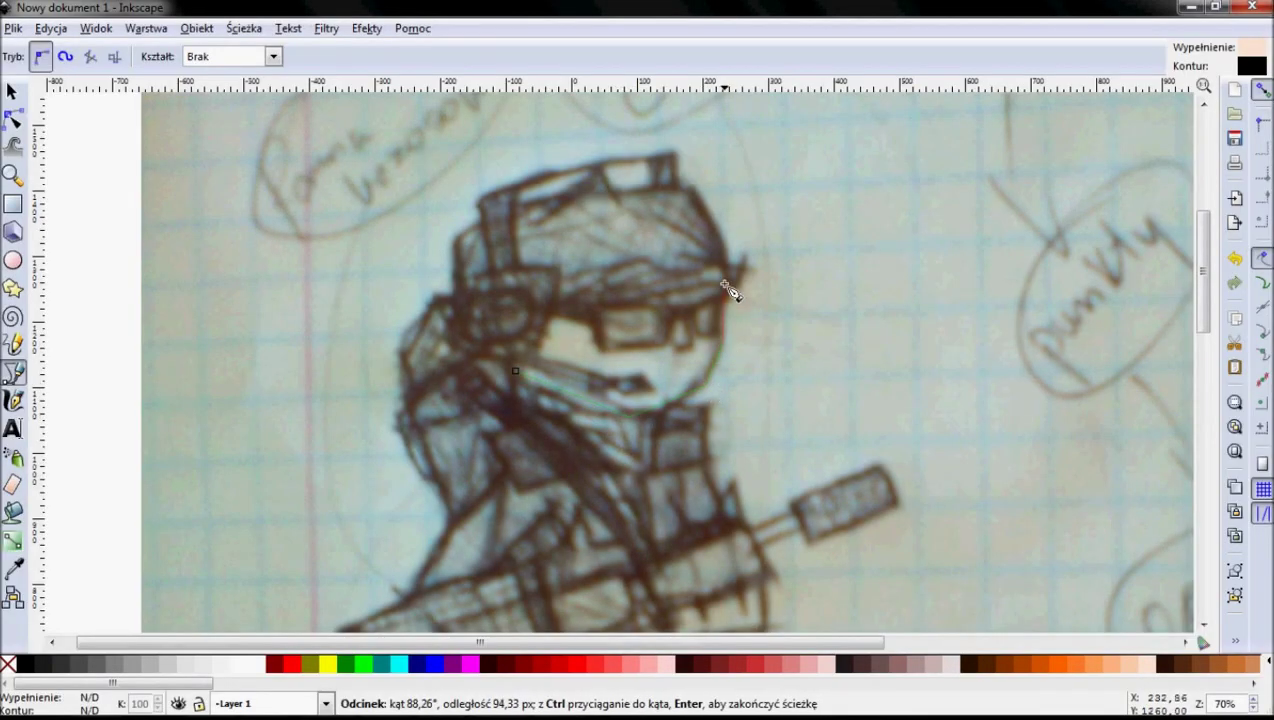
pyautogui.click(724, 284)
pyautogui.click(658, 217)
pyautogui.click(500, 242)
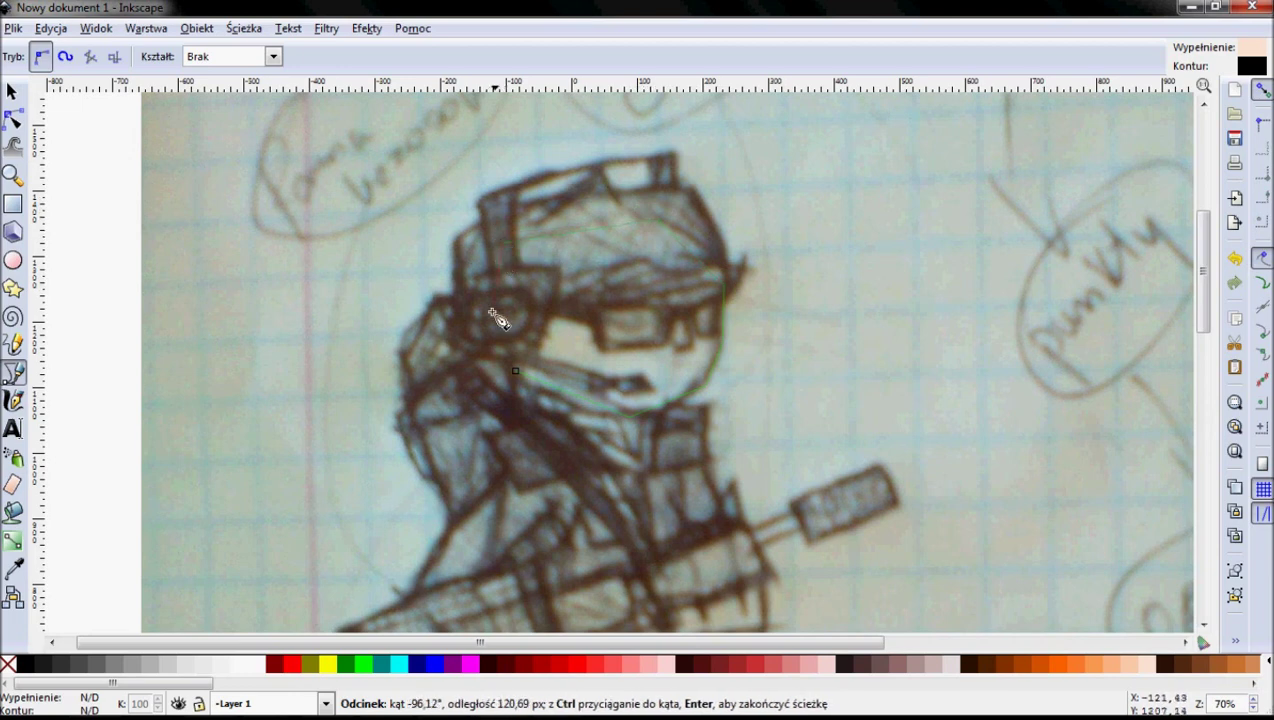
pyautogui.click(481, 315)
pyautogui.click(515, 371)
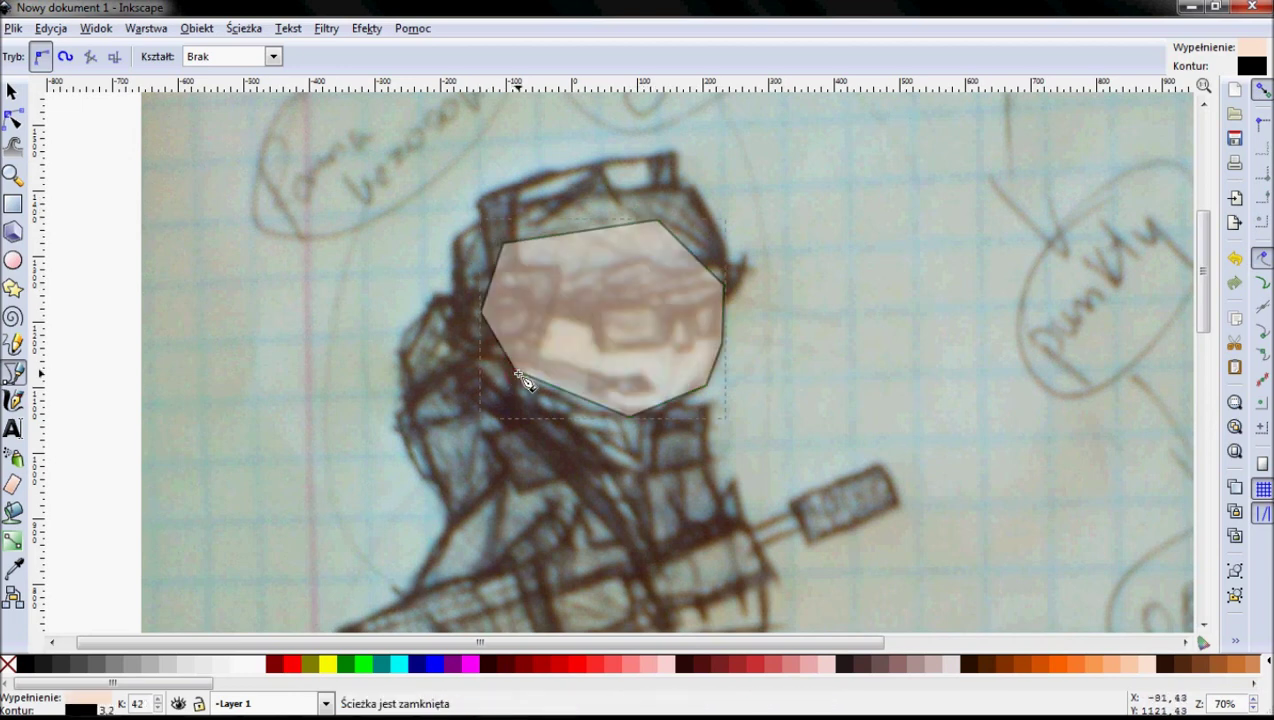
pyautogui.click(14, 119)
pyautogui.keyDown('ctrl'); pyautogui.scroll(2, 575, 328); pyautogui.keyUp('ctrl')
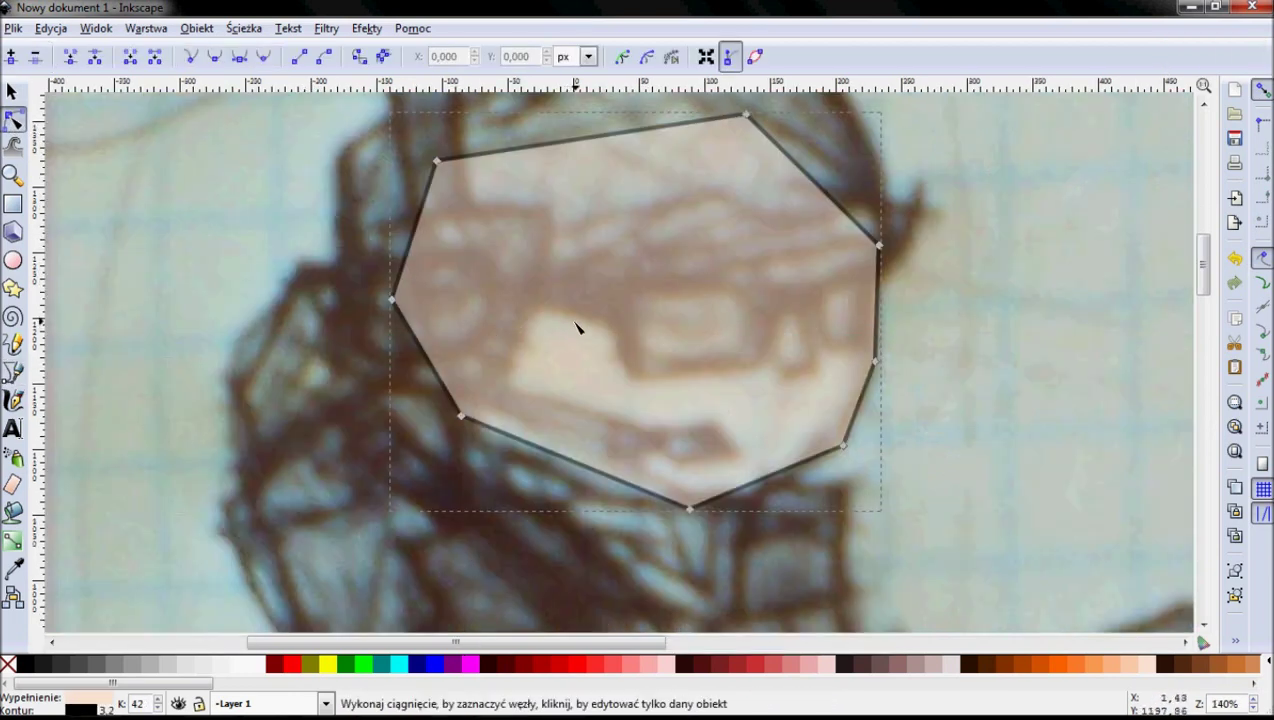
# Bend the face outline's top, right, jaw and lower edges into curves following the sketch.
pyautogui.moveTo(520, 197); pyautogui.dragTo(512, 179)
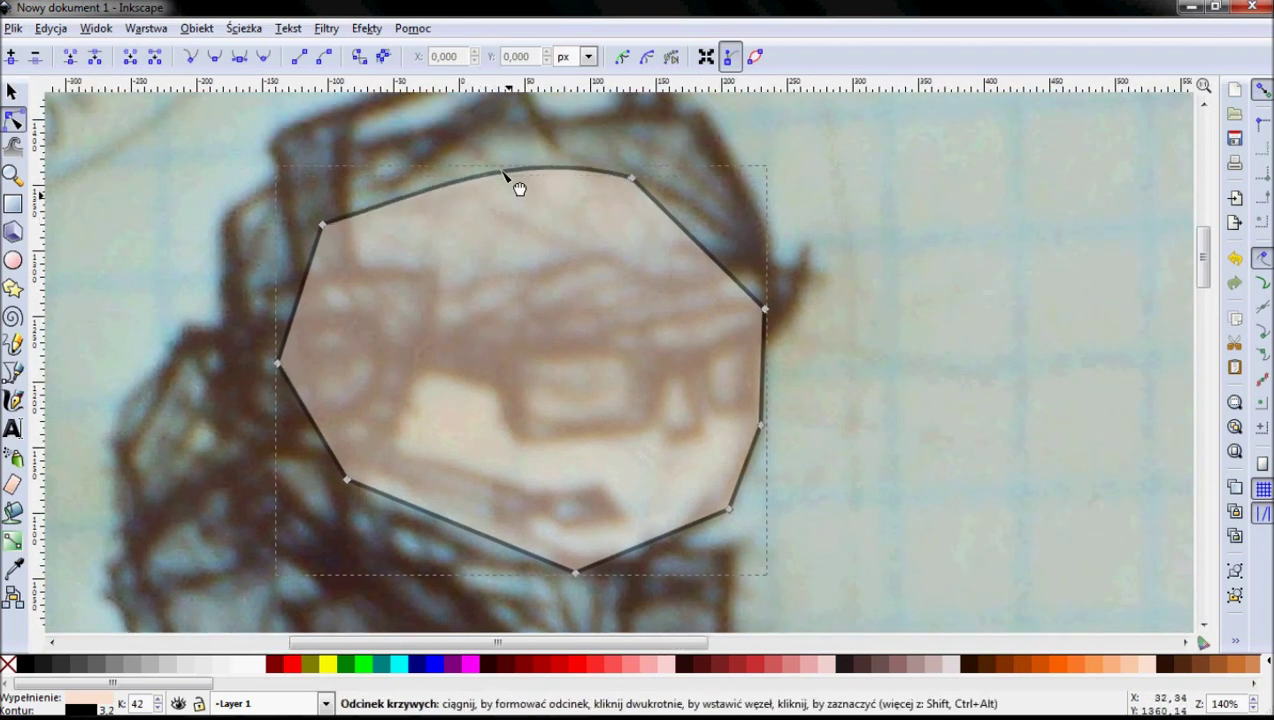
pyautogui.moveTo(703, 256); pyautogui.dragTo(720, 242)
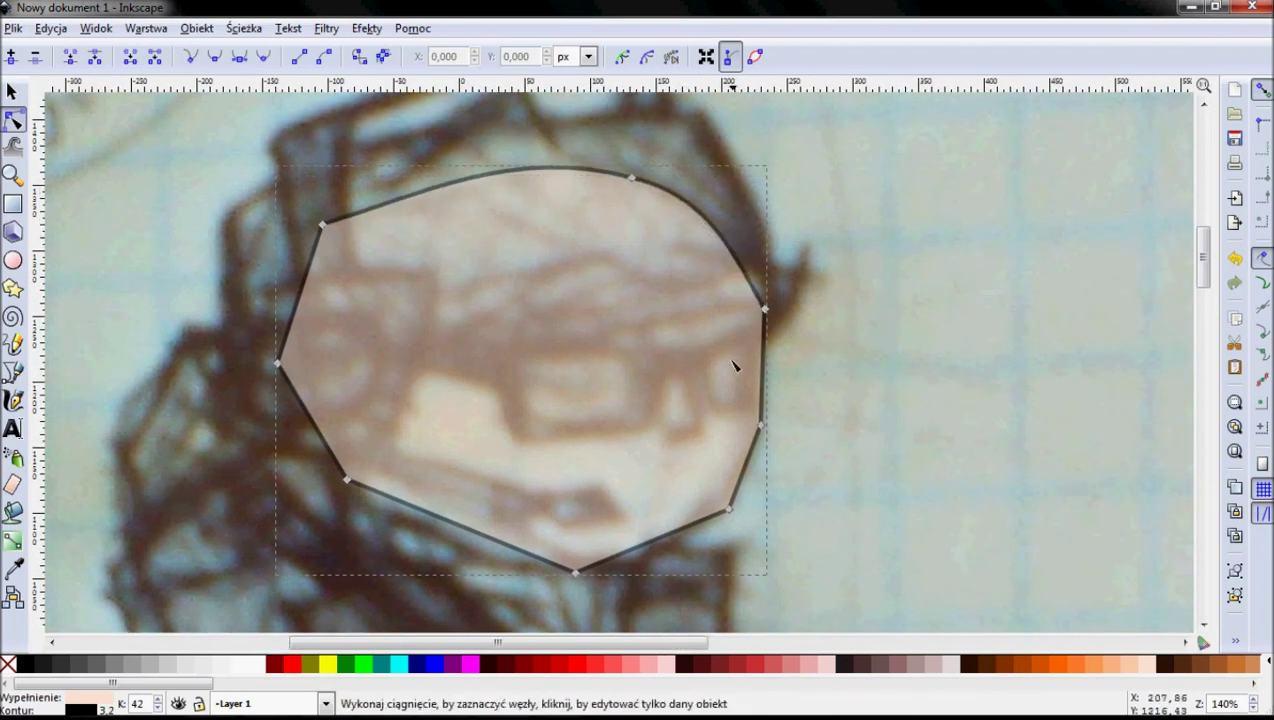
pyautogui.moveTo(768, 380)
pyautogui.mouseDown()
pyautogui.moveTo(756, 382)
pyautogui.moveTo(764, 427)
pyautogui.mouseUp()
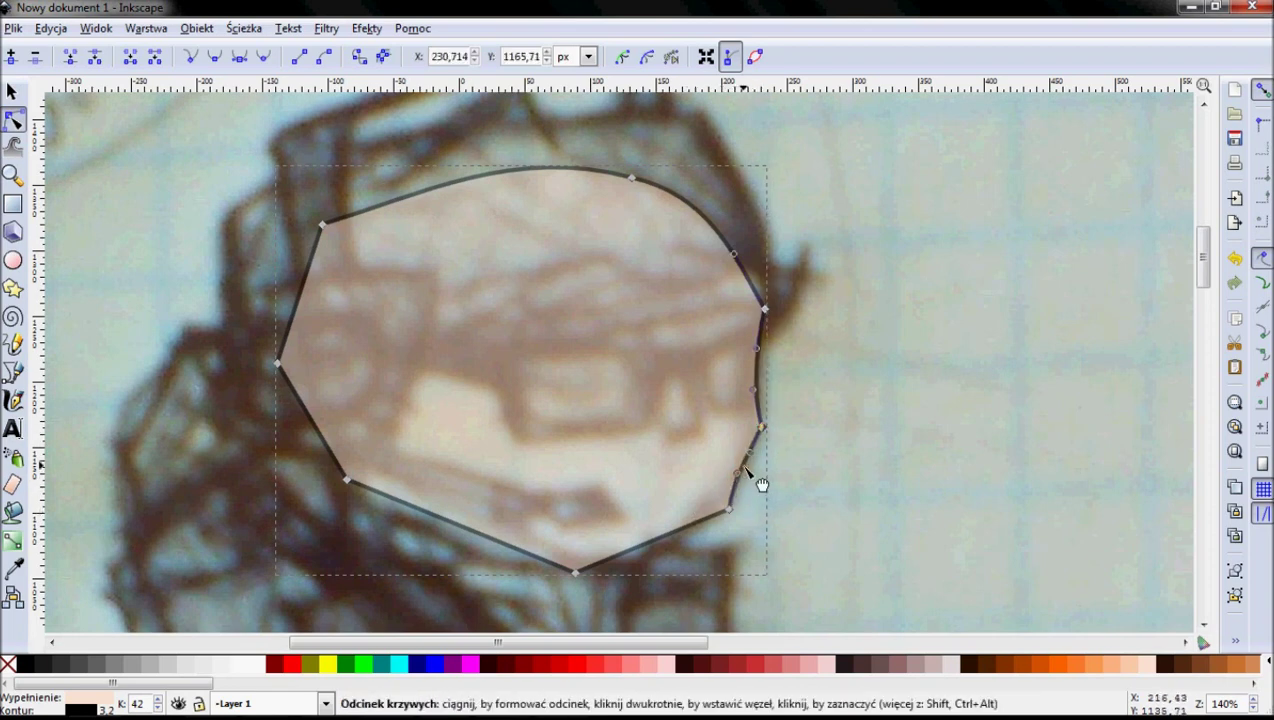
pyautogui.moveTo(759, 484); pyautogui.dragTo(770, 490)
pyautogui.moveTo(697, 526)
pyautogui.mouseDown()
pyautogui.moveTo(706, 553)
pyautogui.moveTo(699, 530)
pyautogui.mouseUp()
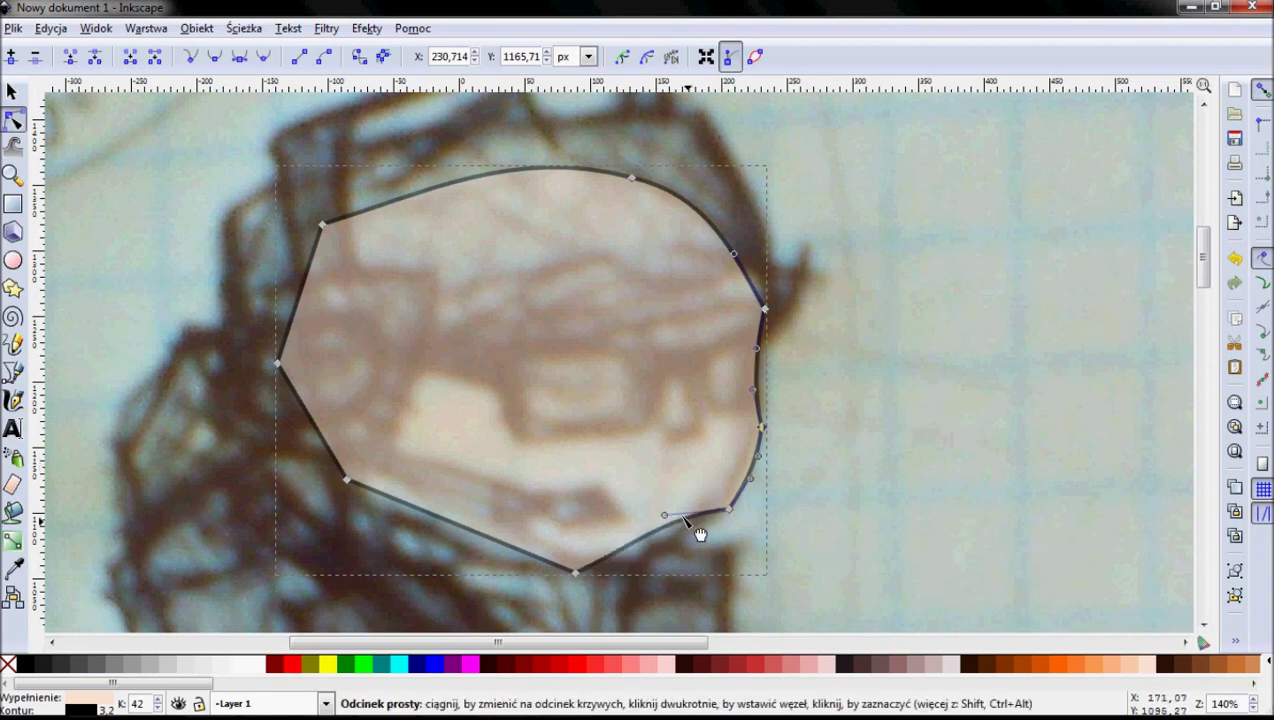
pyautogui.moveTo(489, 538); pyautogui.dragTo(491, 560)
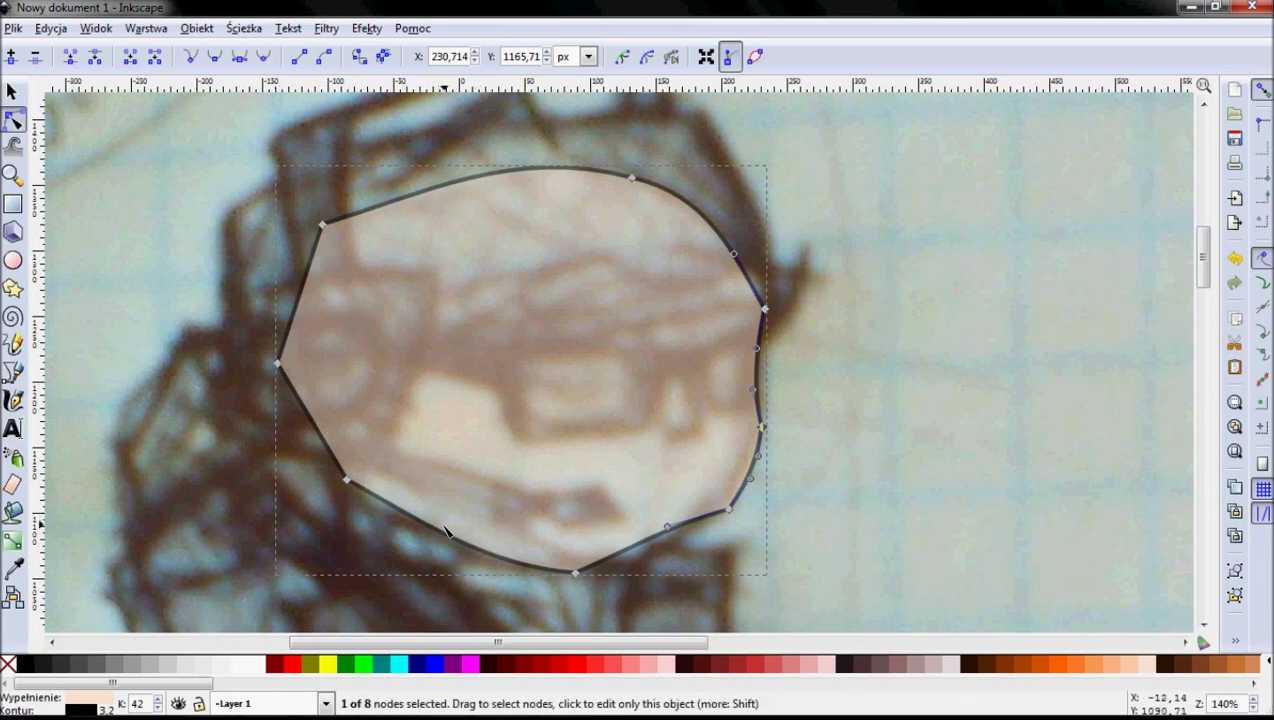
pyautogui.moveTo(461, 555); pyautogui.dragTo(466, 520)
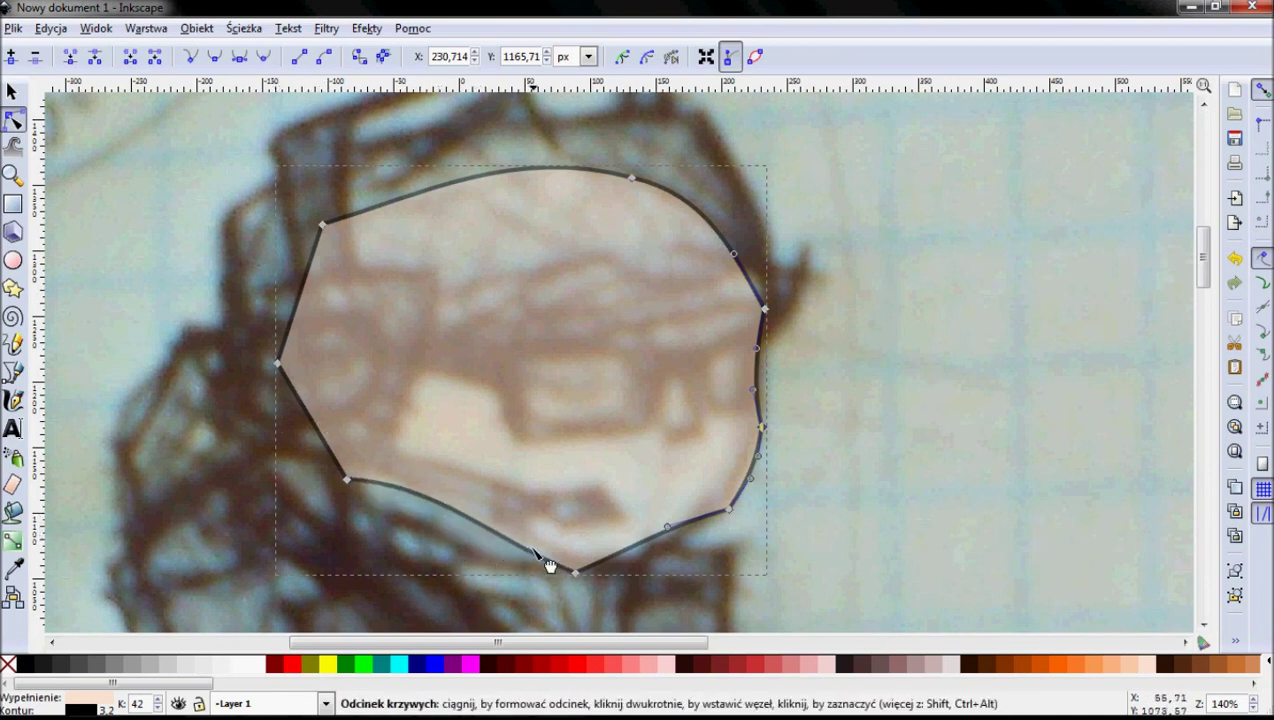
pyautogui.moveTo(550, 571); pyautogui.dragTo(554, 564)
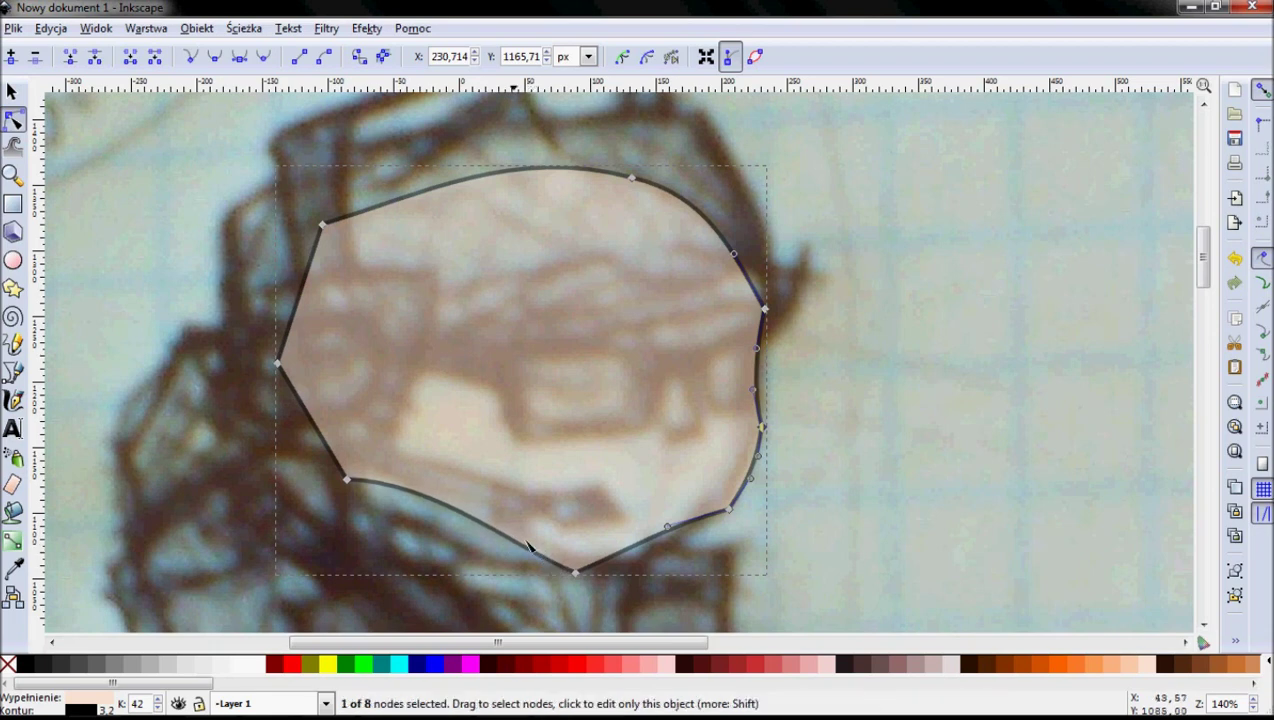
# Make the upper-left corner node smooth and curve the left side to match the cheek.
pyautogui.moveTo(313, 299); pyautogui.dragTo(301, 293)
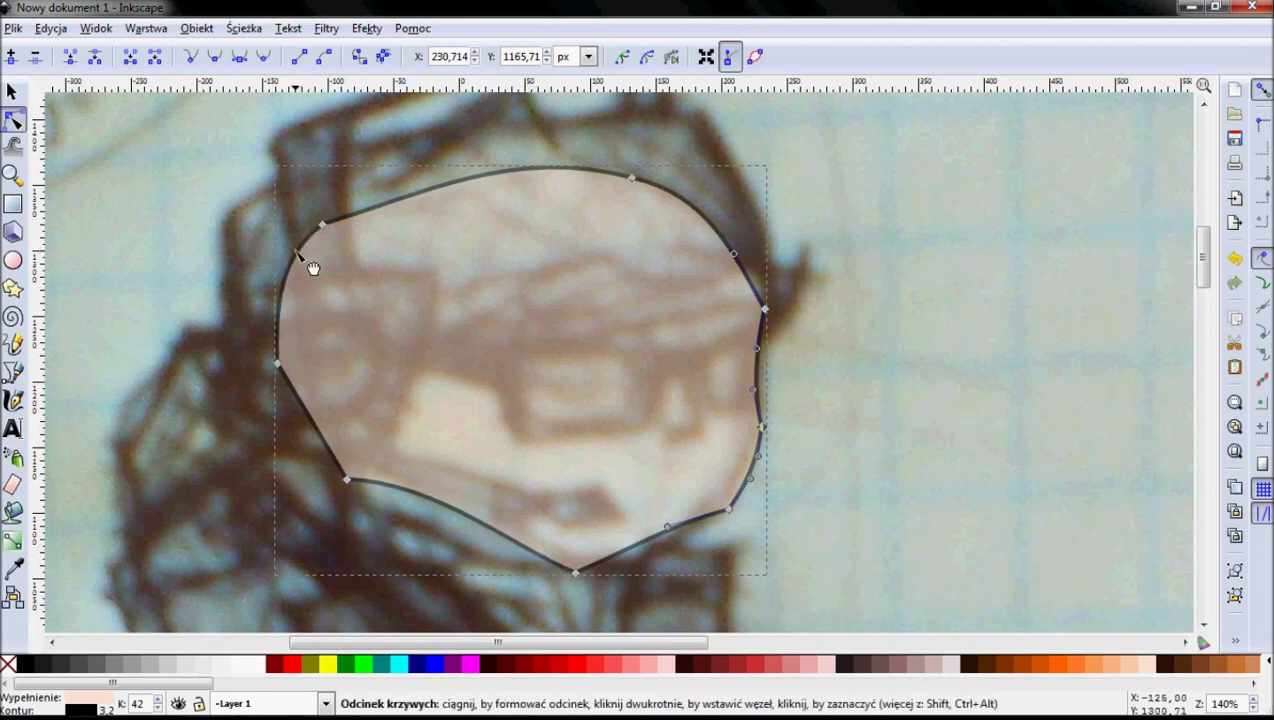
pyautogui.click(322, 225)
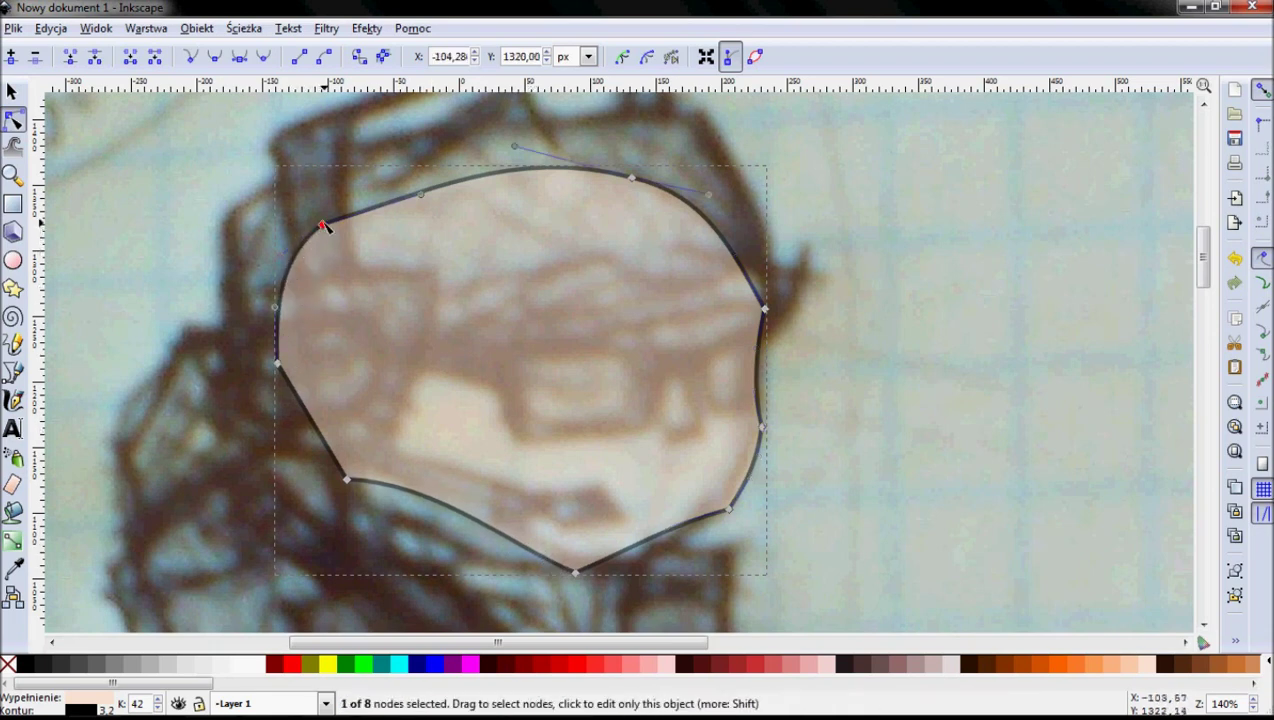
pyautogui.keyDown('ctrl'); pyautogui.click(322, 225); pyautogui.keyUp('ctrl')
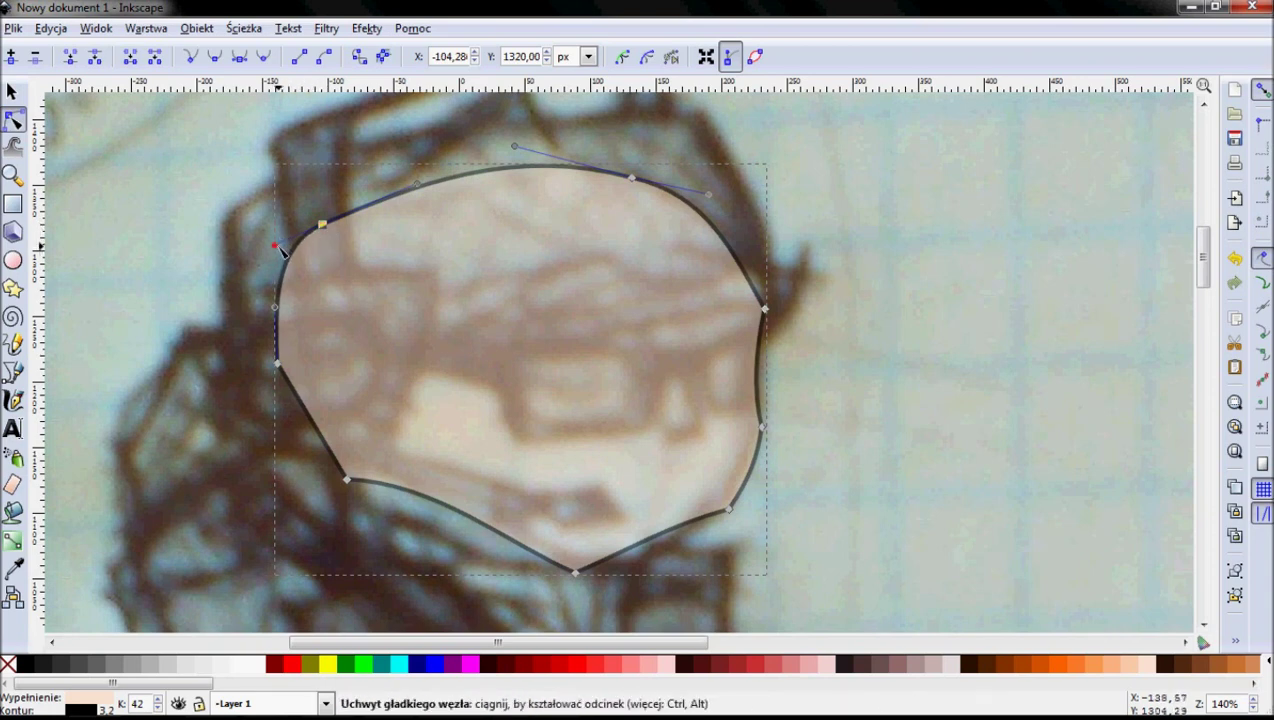
pyautogui.moveTo(275, 246); pyautogui.dragTo(294, 261)
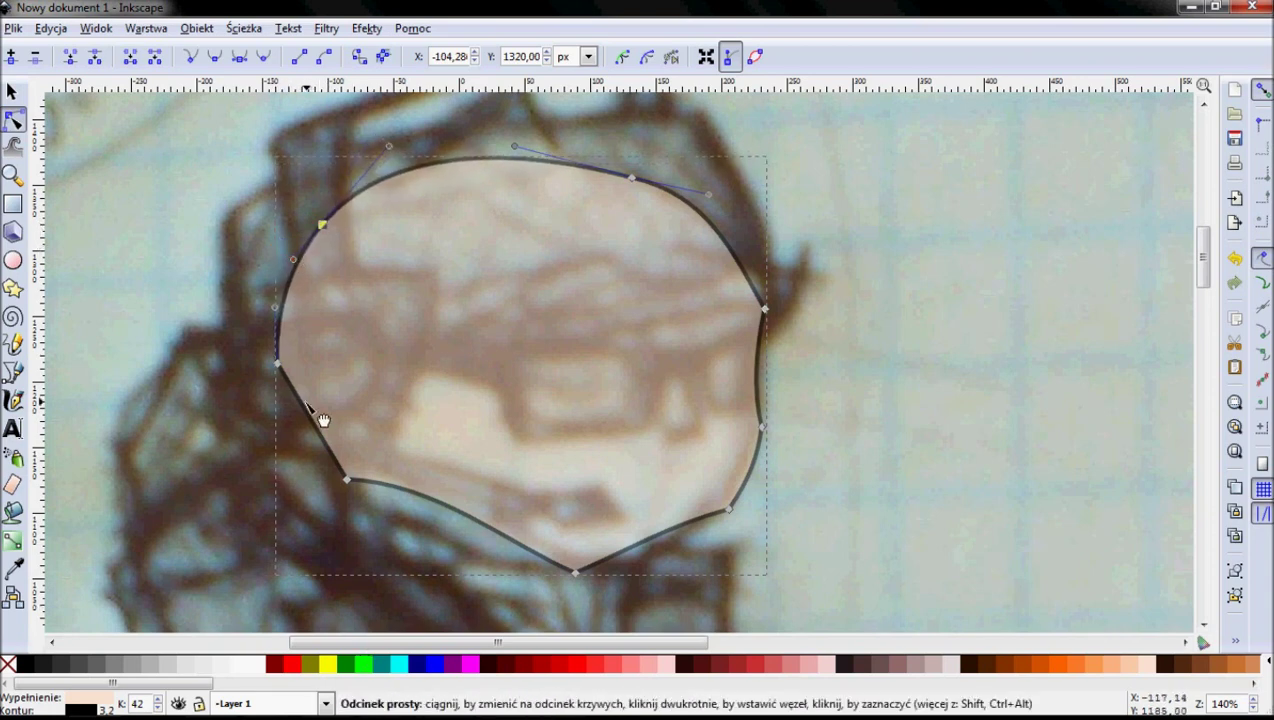
pyautogui.moveTo(332, 417); pyautogui.dragTo(332, 419)
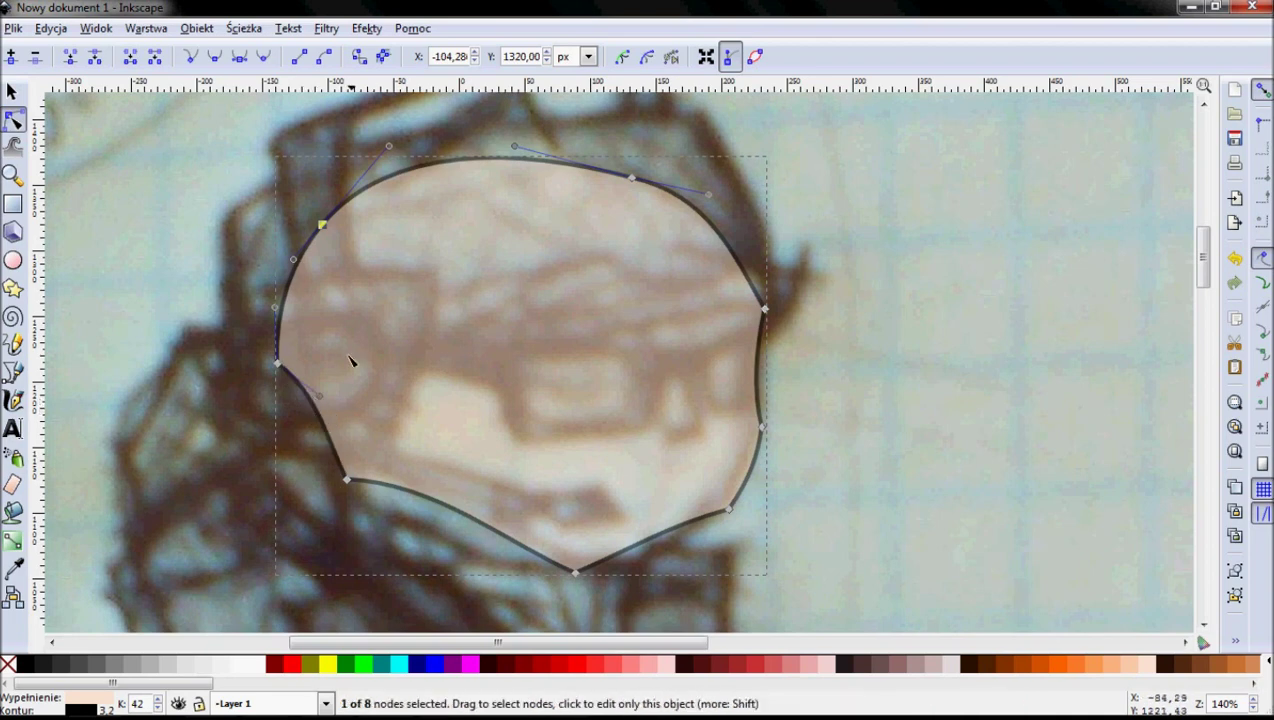
pyautogui.moveTo(409, 501); pyautogui.dragTo(404, 517)
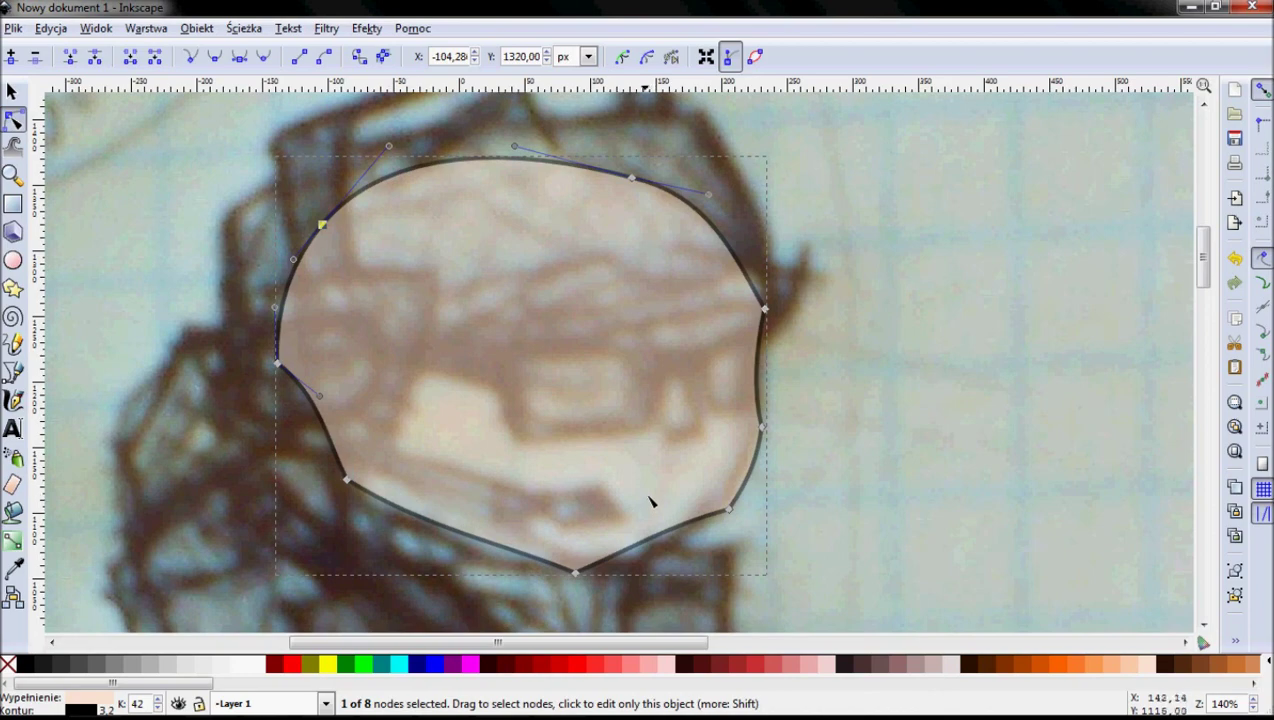
pyautogui.hscroll(2, 560, 400)
pyautogui.keyDown('ctrl'); pyautogui.scroll(-2, 546, 401); pyautogui.keyUp('ctrl')
pyautogui.keyDown('ctrl'); pyautogui.scroll(2, 526, 398); pyautogui.keyUp('ctrl')
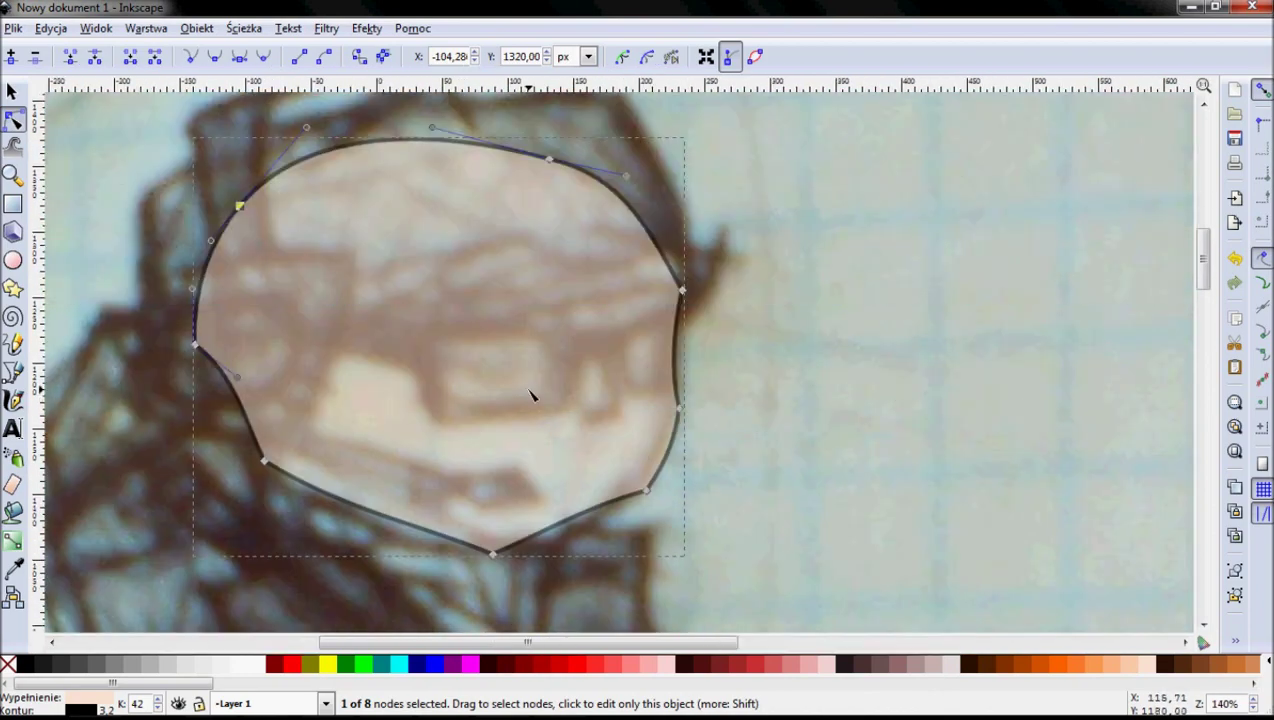
pyautogui.keyDown('ctrl'); pyautogui.scroll(-2, 450, 377); pyautogui.keyUp('ctrl')
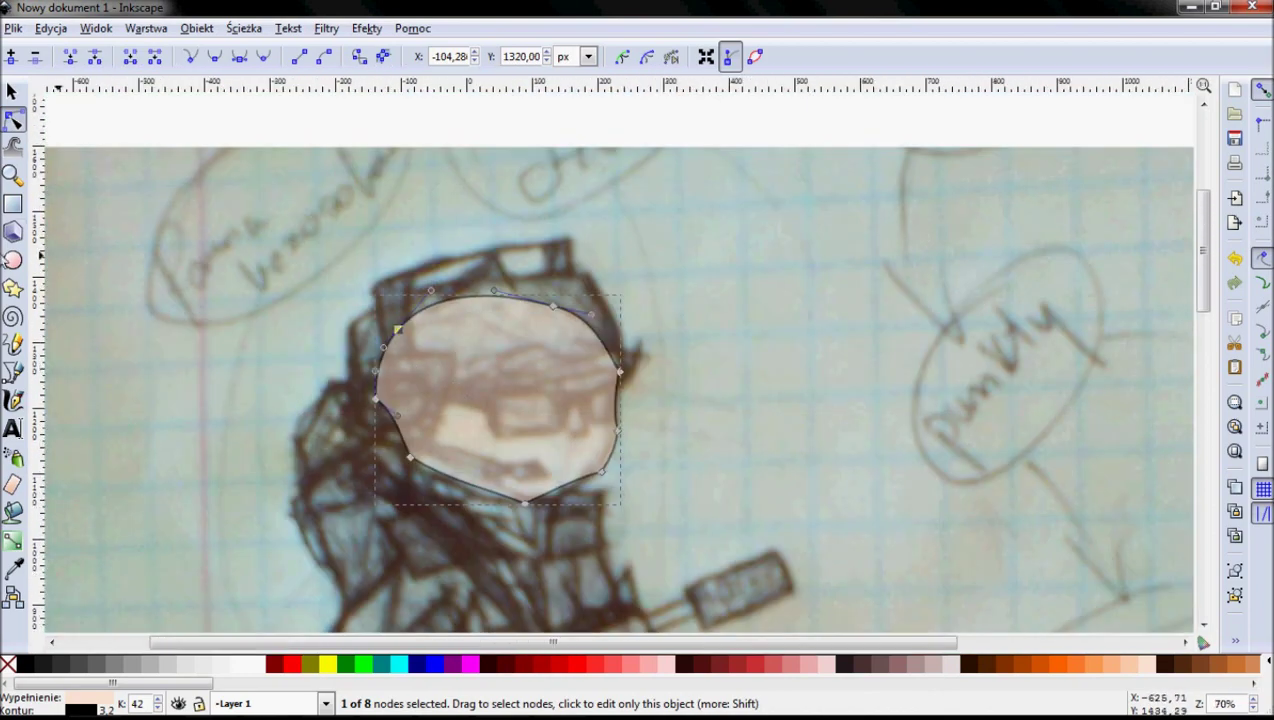
pyautogui.click(12, 372)
pyautogui.keyDown('ctrl'); pyautogui.scroll(2, 545, 425); pyautogui.keyUp('ctrl')
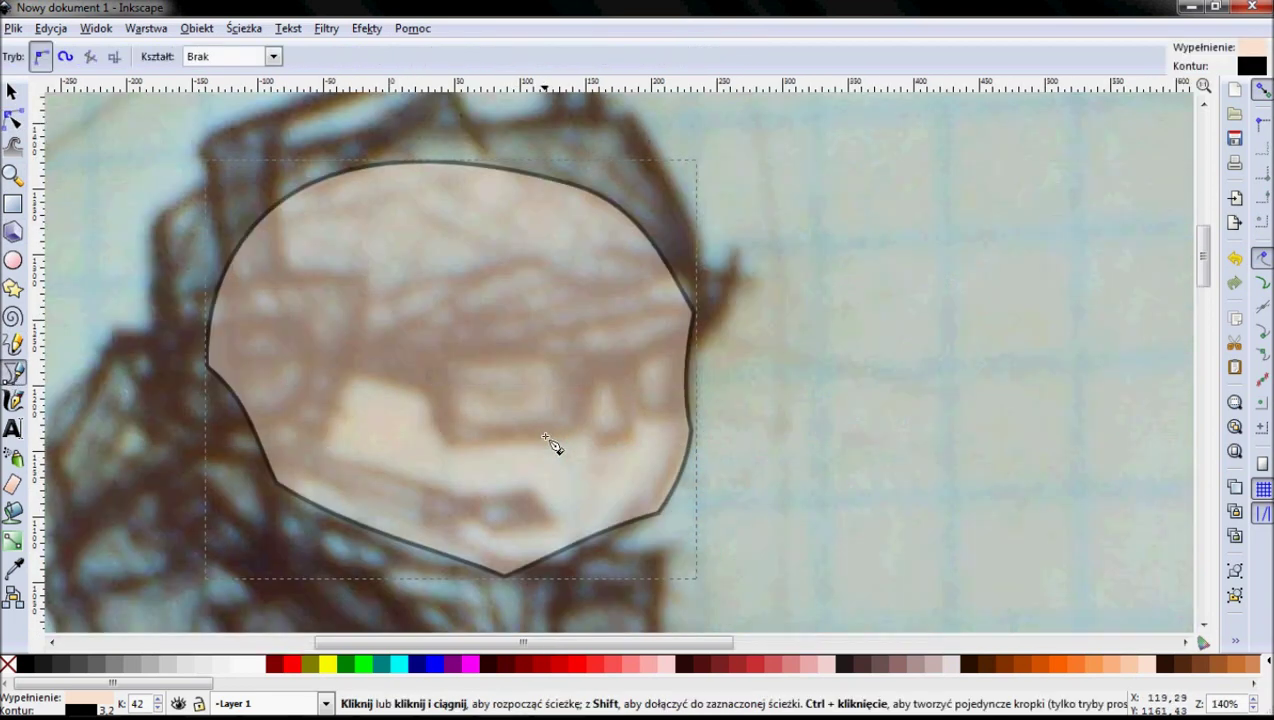
# Draw a small triangular nose on the face.
pyautogui.click(613, 373)
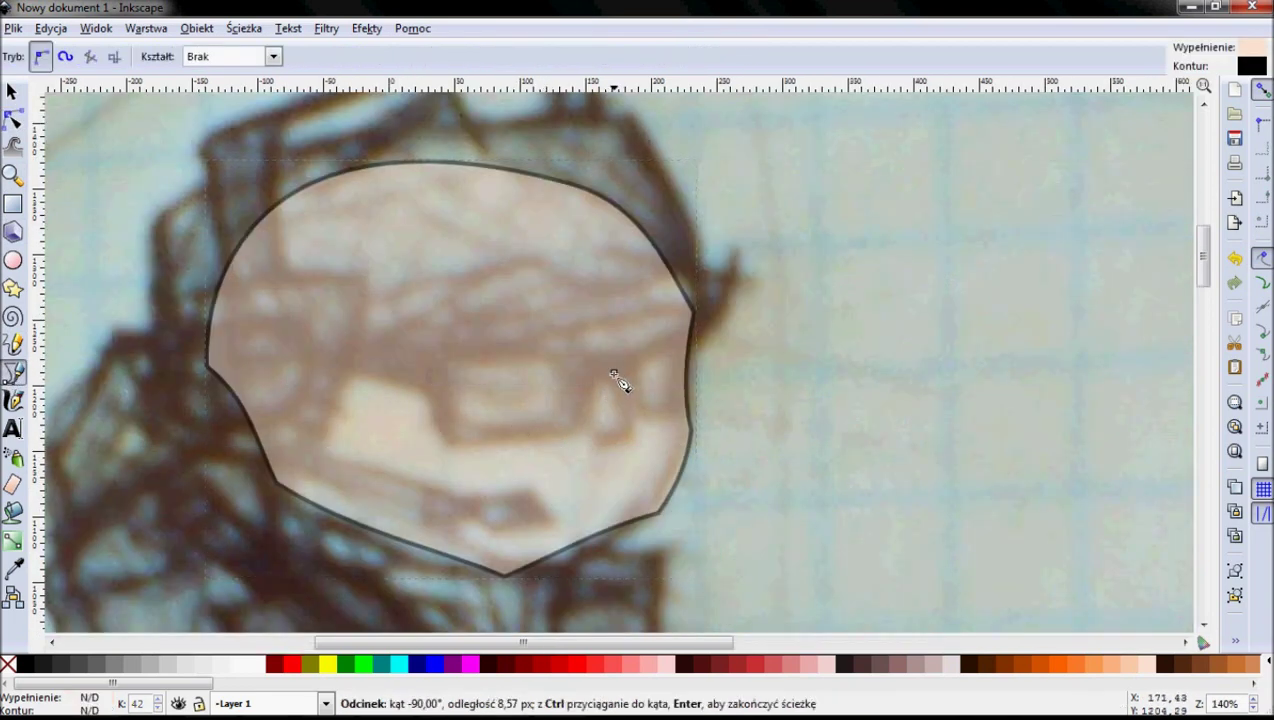
pyautogui.doubleClick(601, 441)
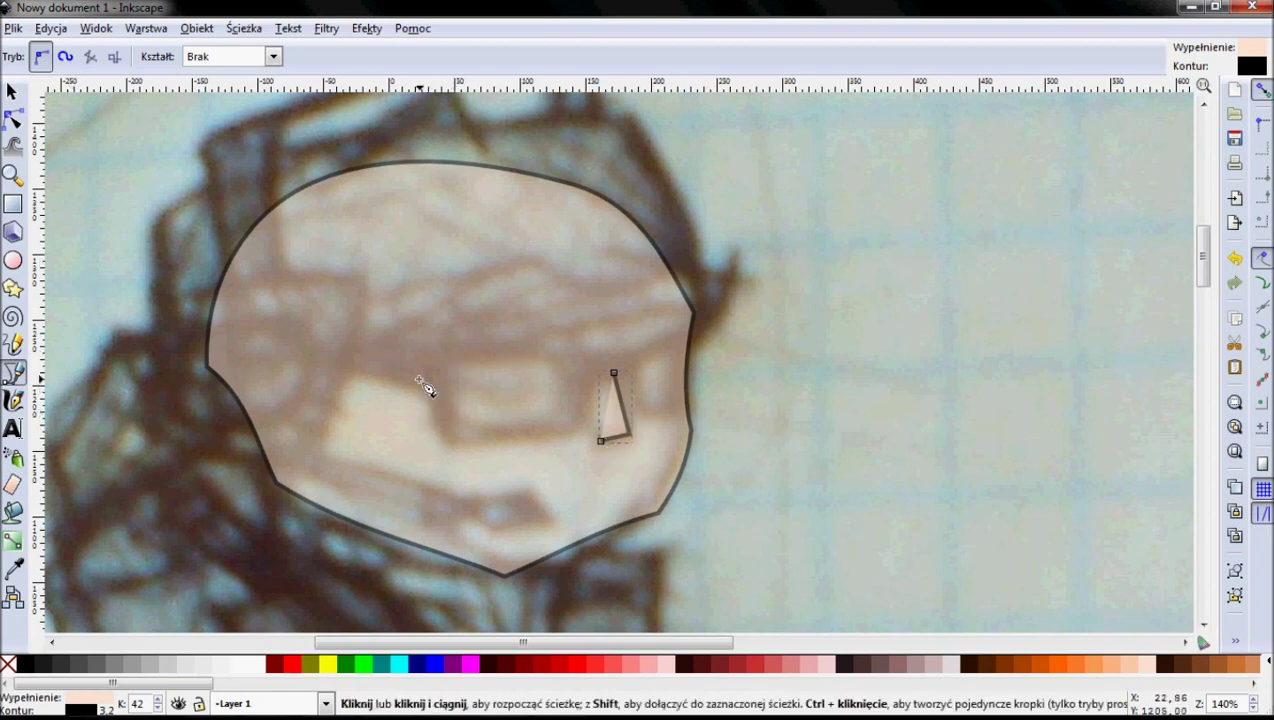
pyautogui.scroll(-2, 680, 374)
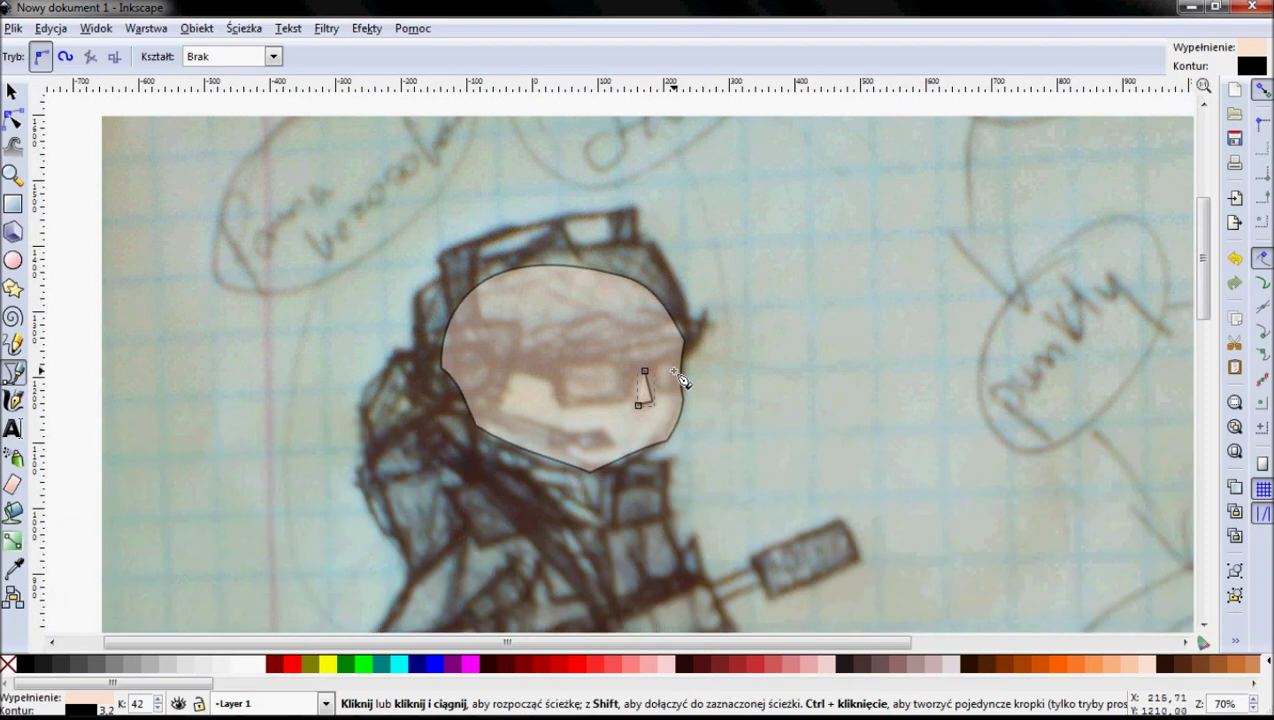
# Outline the hair from the head's right, across the forehead and up the left side.
pyautogui.click(692, 341)
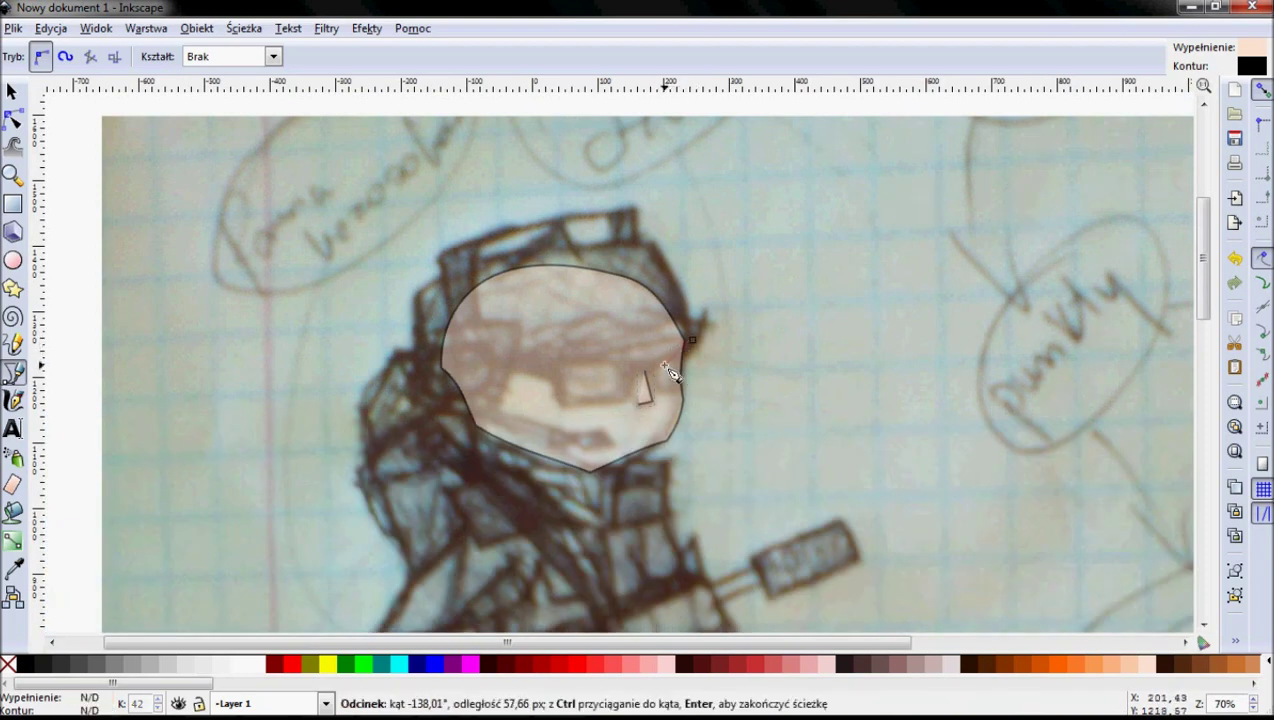
pyautogui.click(605, 362)
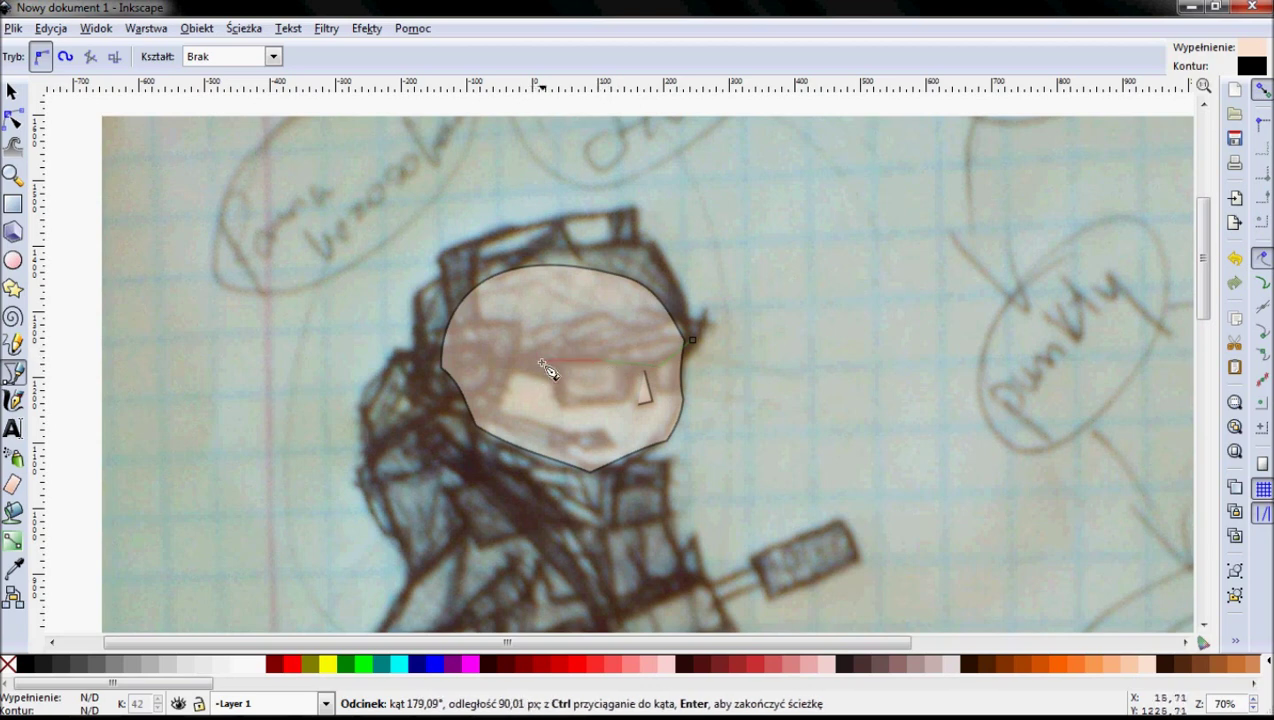
pyautogui.press('Escape')
pyautogui.click(688, 342)
pyautogui.click(525, 362)
pyautogui.click(447, 387)
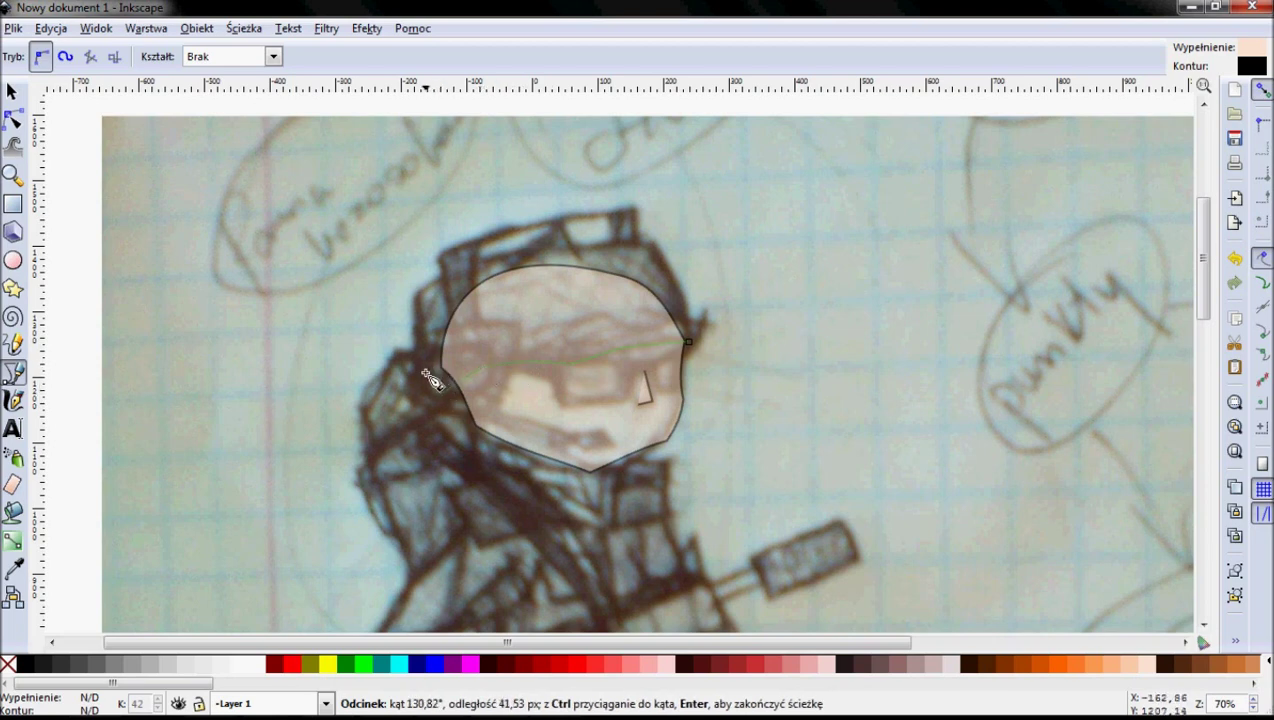
pyautogui.click(420, 387)
pyautogui.click(419, 298)
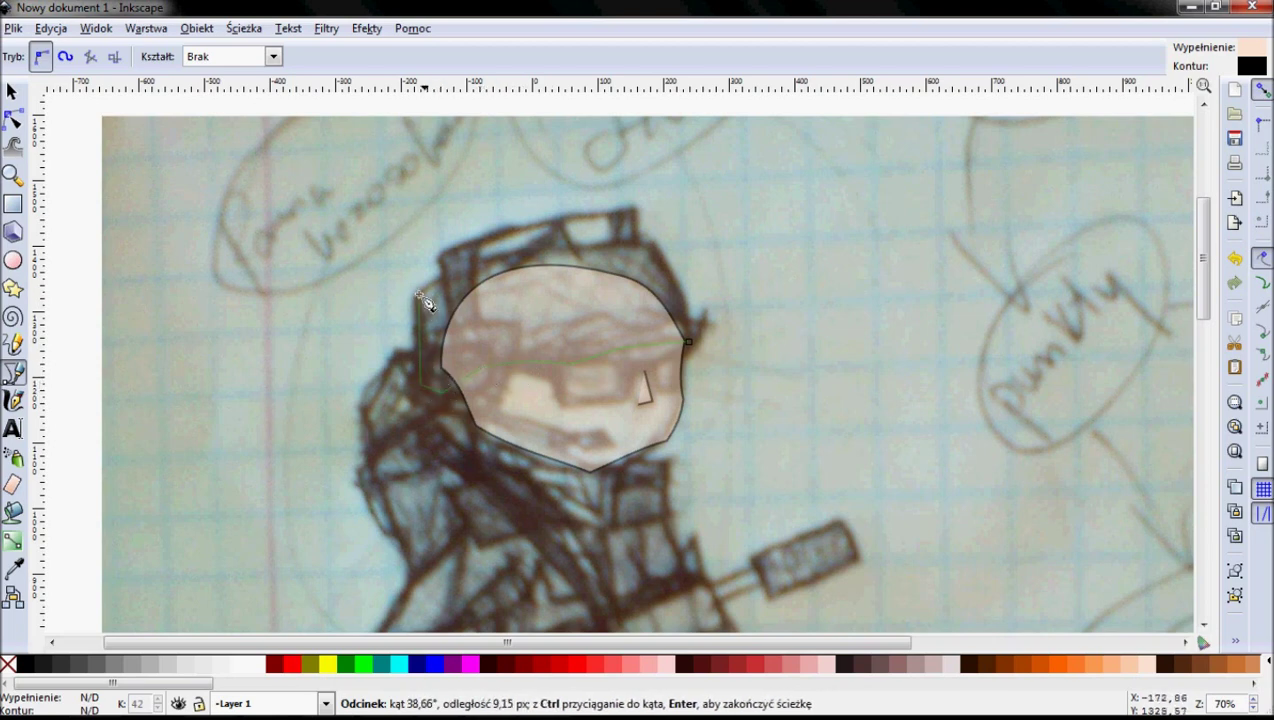
# Trace the hair along the top of the head, close it, and fill it dark brown.
pyautogui.click(520, 259)
pyautogui.click(604, 268)
pyautogui.click(655, 248)
pyautogui.click(686, 303)
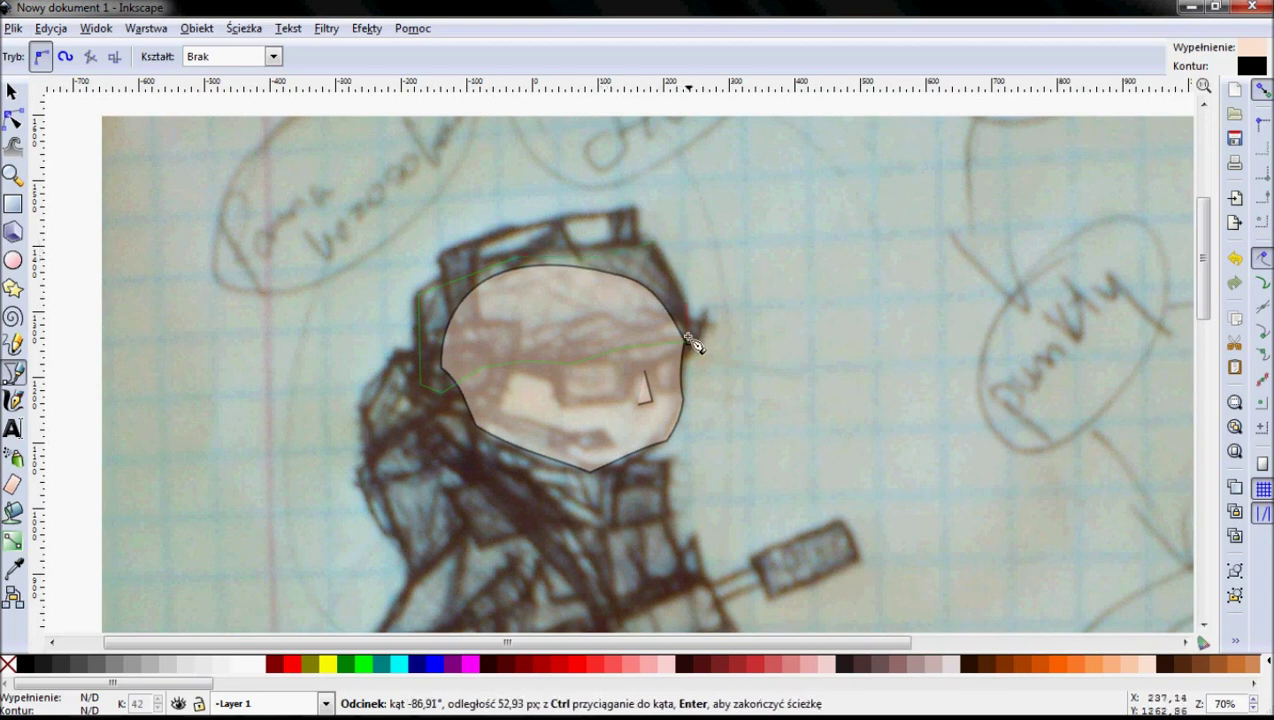
pyautogui.click(688, 343)
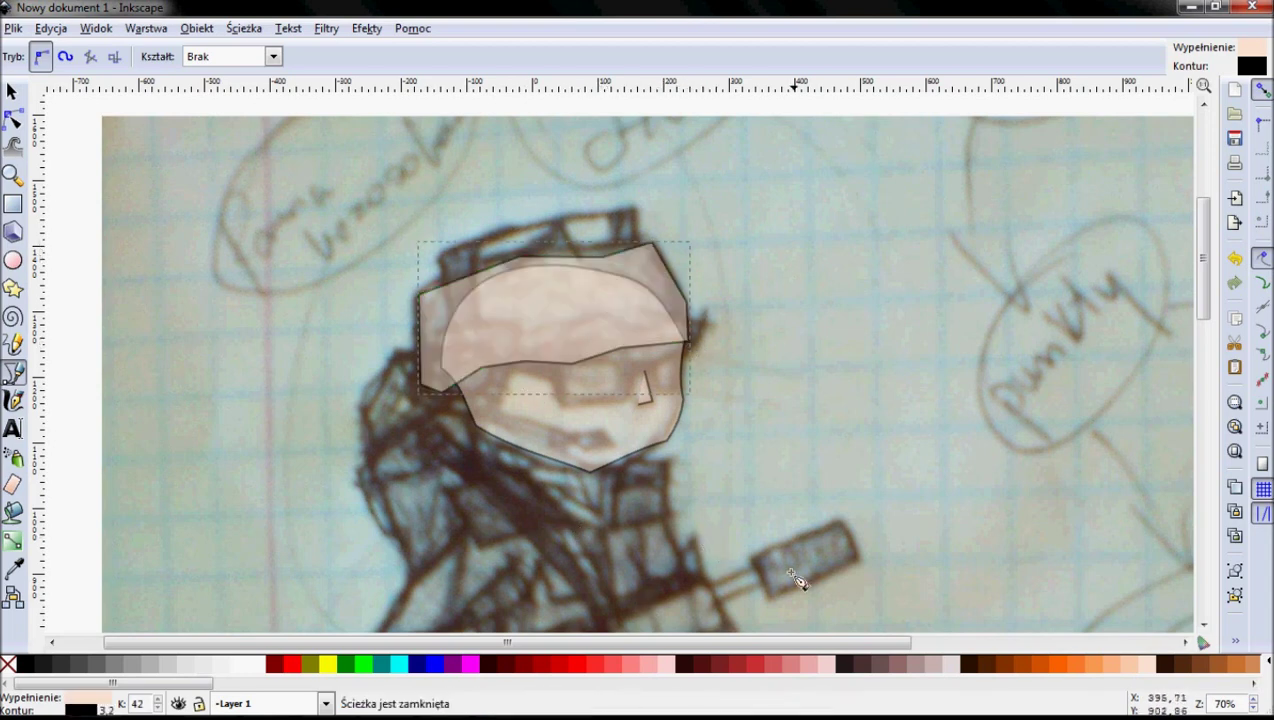
pyautogui.click(887, 665)
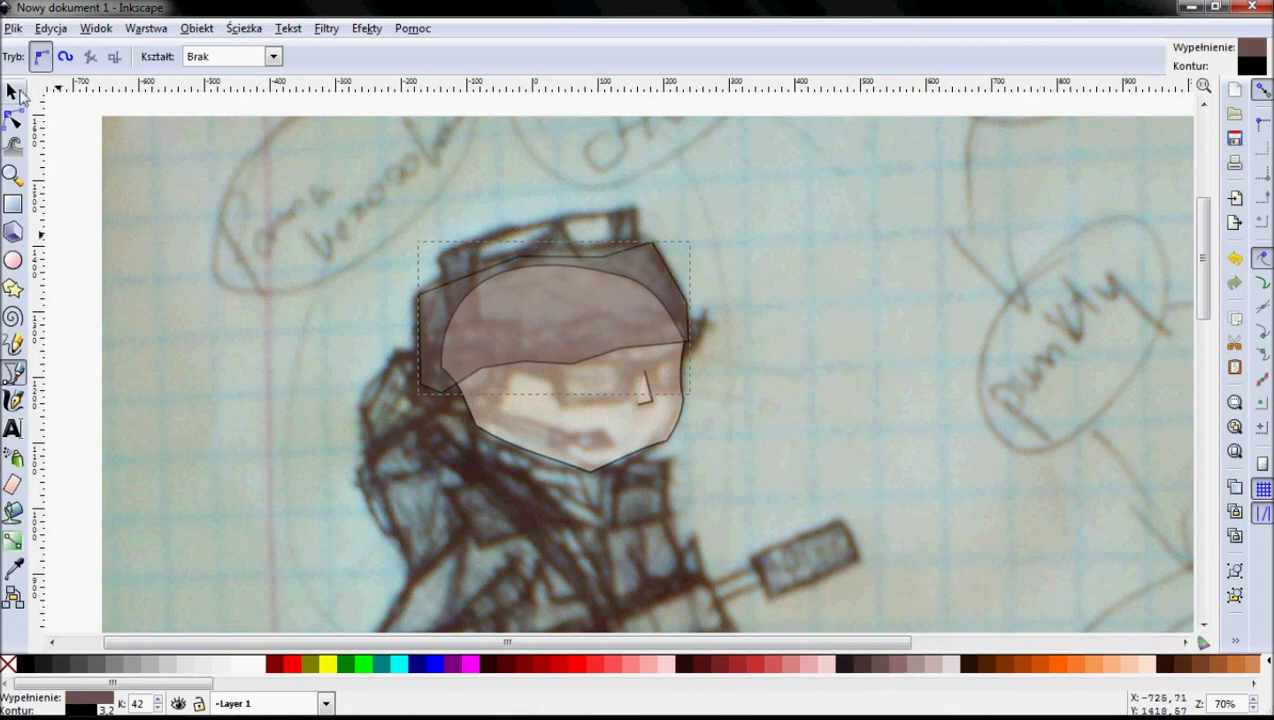
pyautogui.click(13, 118)
pyautogui.scroll(2, 512, 252)
# Curve the hair's top-left edge and begin a zigzag fringe outline along the hair's bottom.
pyautogui.moveTo(478, 288); pyautogui.dragTo(470, 272)
pyautogui.moveTo(372, 343); pyautogui.dragTo(370, 335)
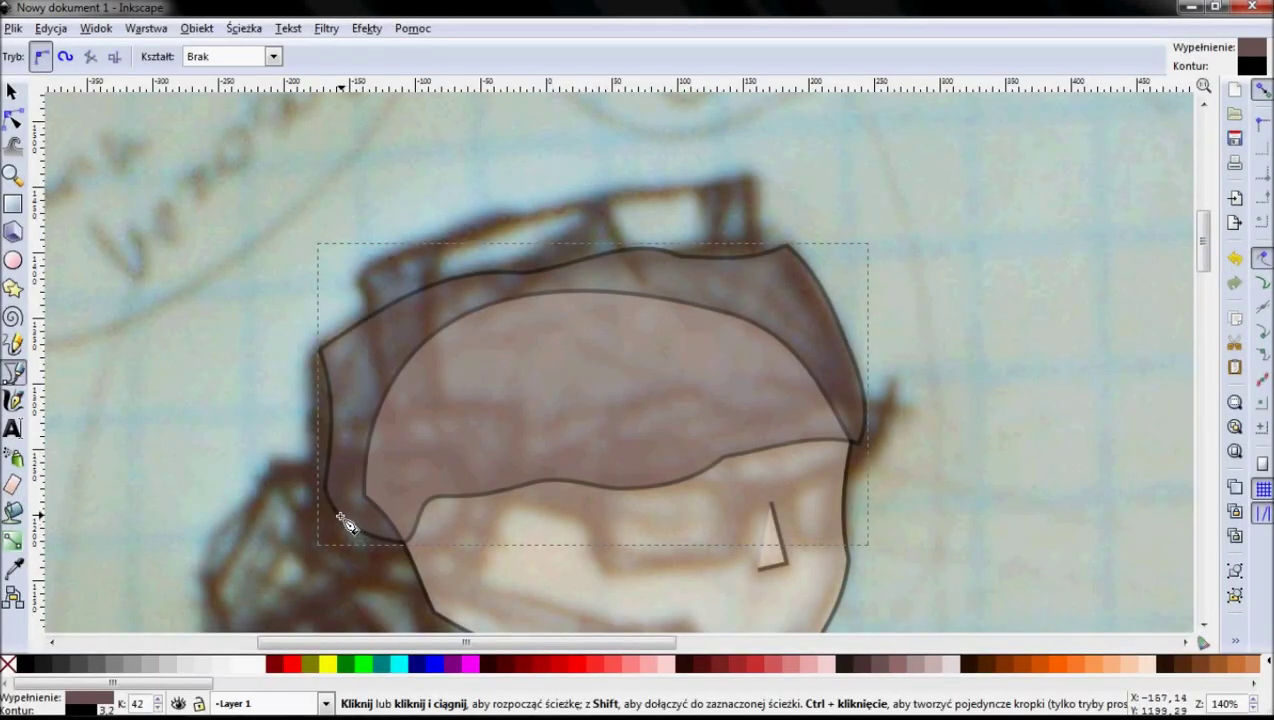
pyautogui.click(340, 517)
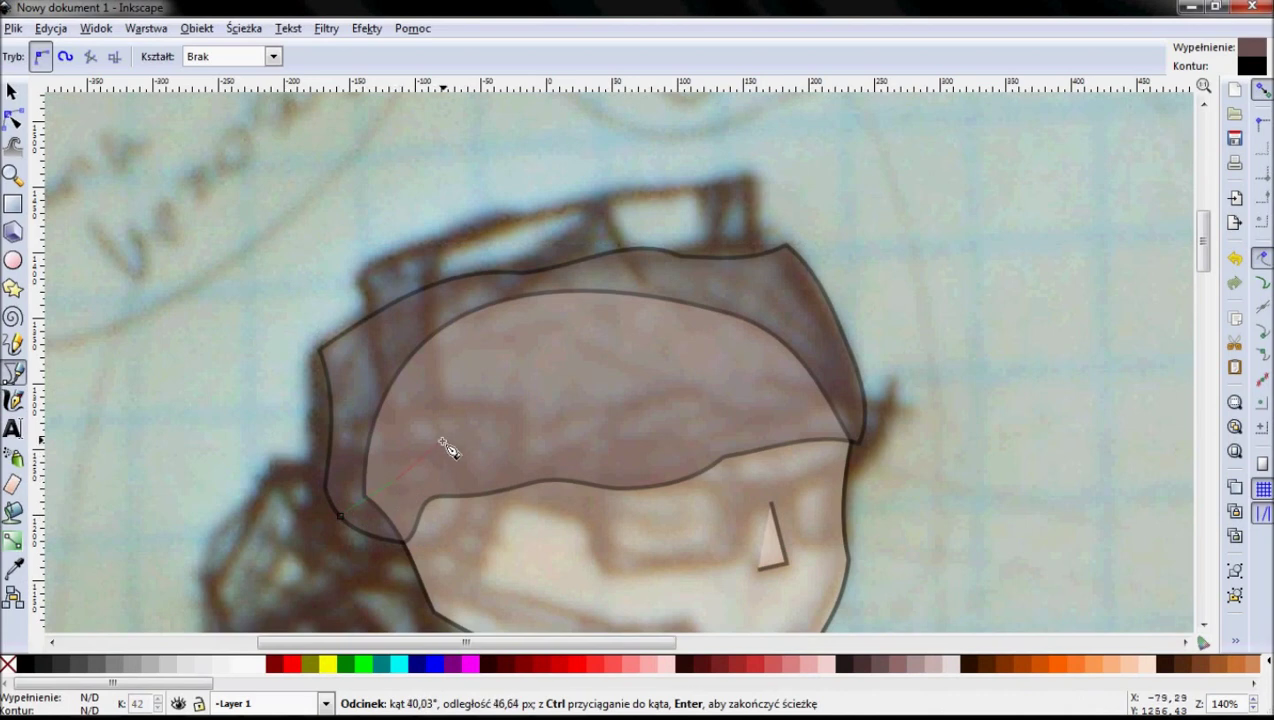
pyautogui.click(529, 455)
pyautogui.click(649, 462)
pyautogui.click(708, 428)
pyautogui.click(762, 443)
pyautogui.click(808, 403)
# Trace the fringe's lower edge back leftward and close the zigzag fringe shape.
pyautogui.click(866, 413)
pyautogui.click(858, 442)
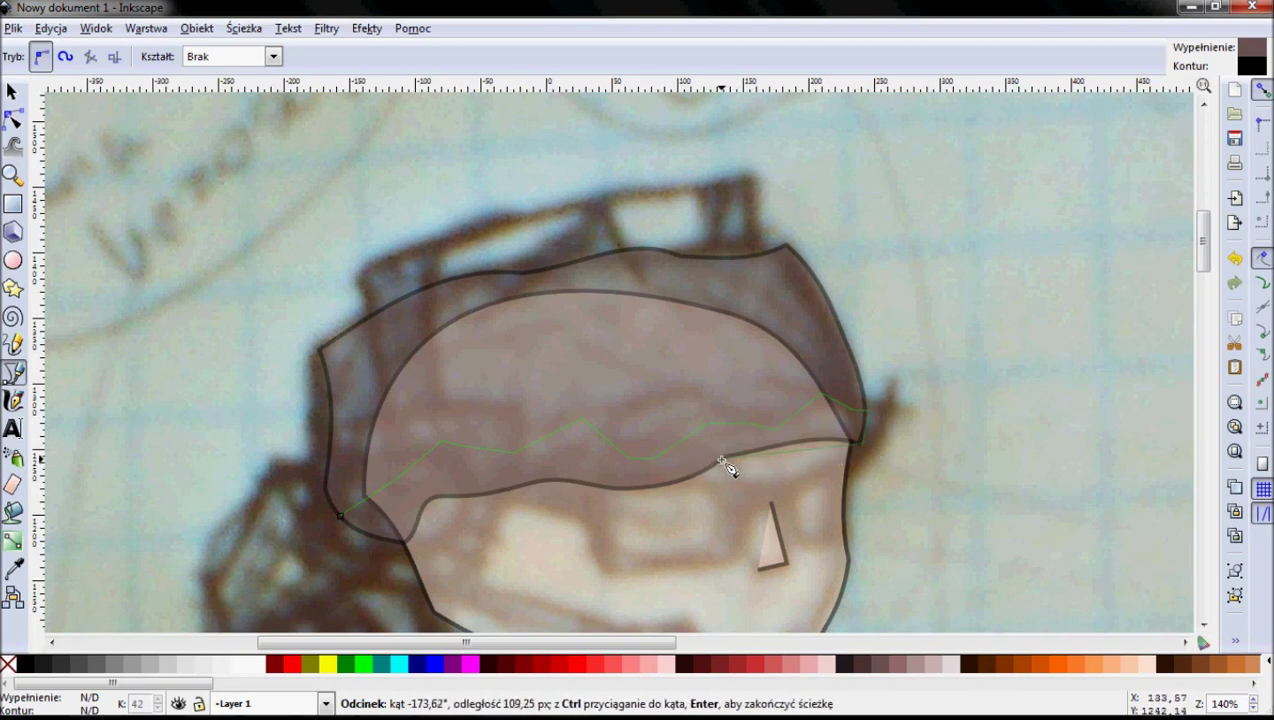
pyautogui.click(561, 484)
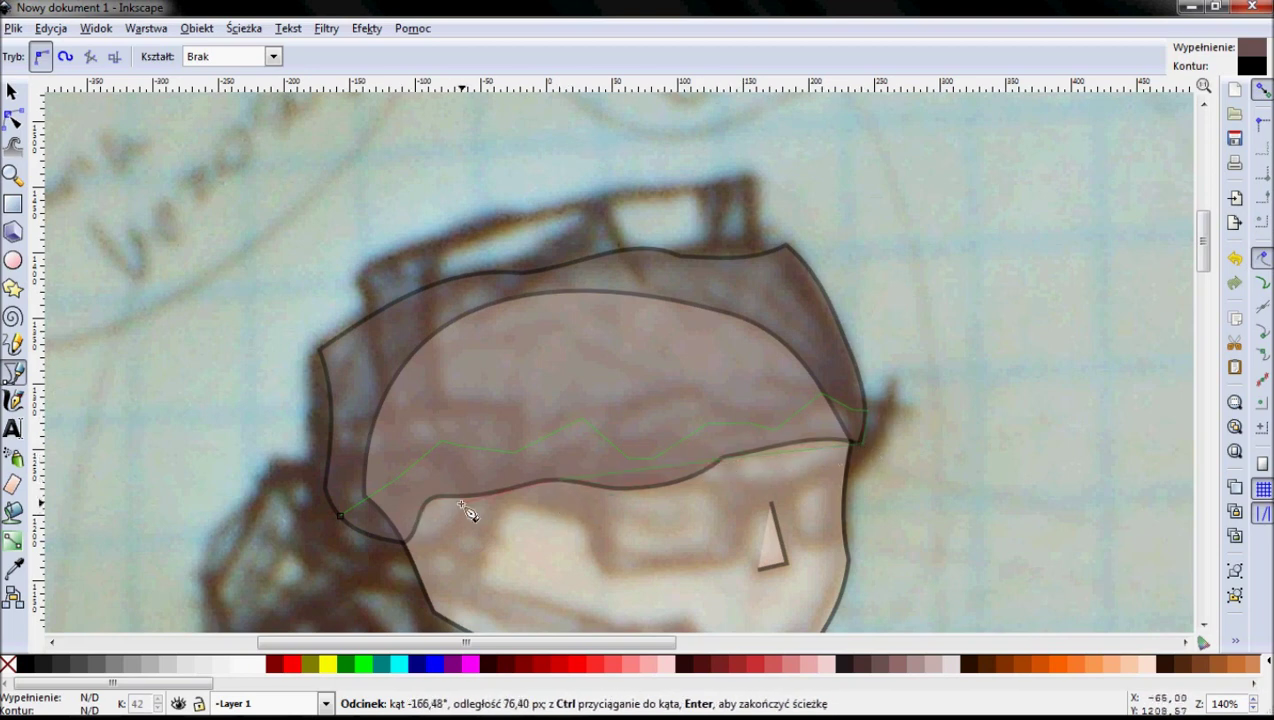
pyautogui.click(430, 498)
pyautogui.click(406, 546)
pyautogui.click(340, 517)
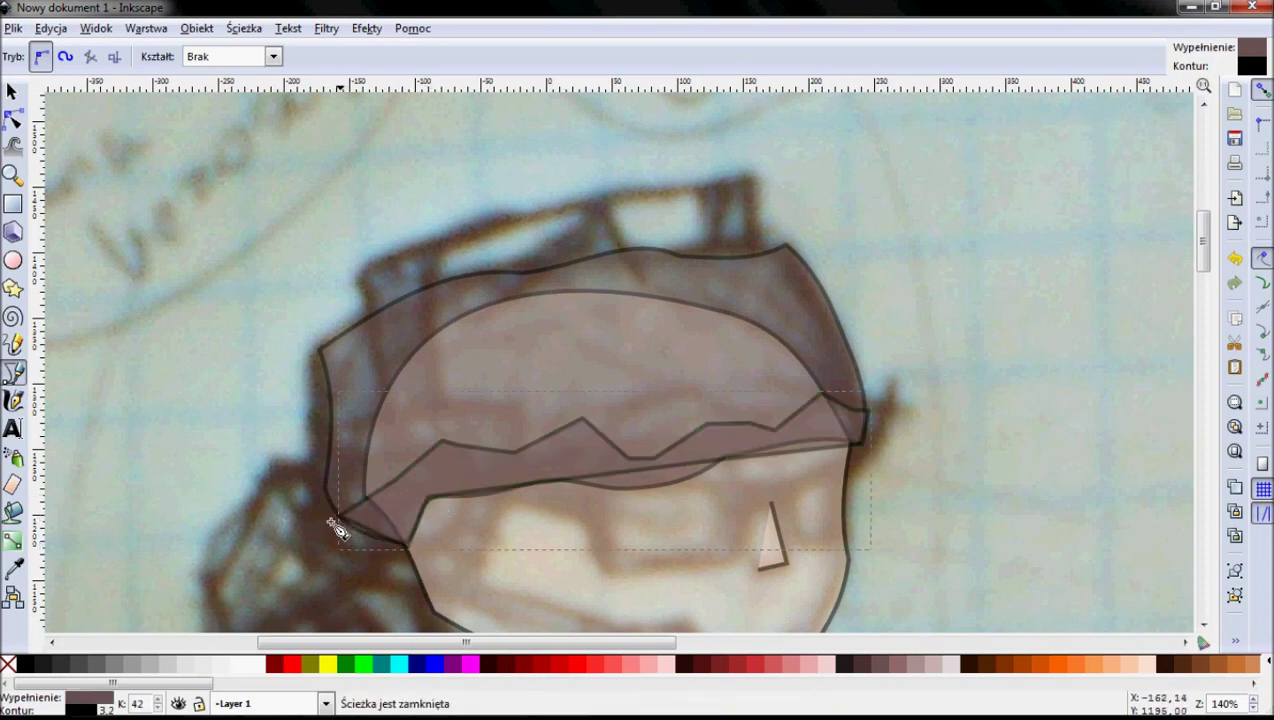
pyautogui.click(12, 119)
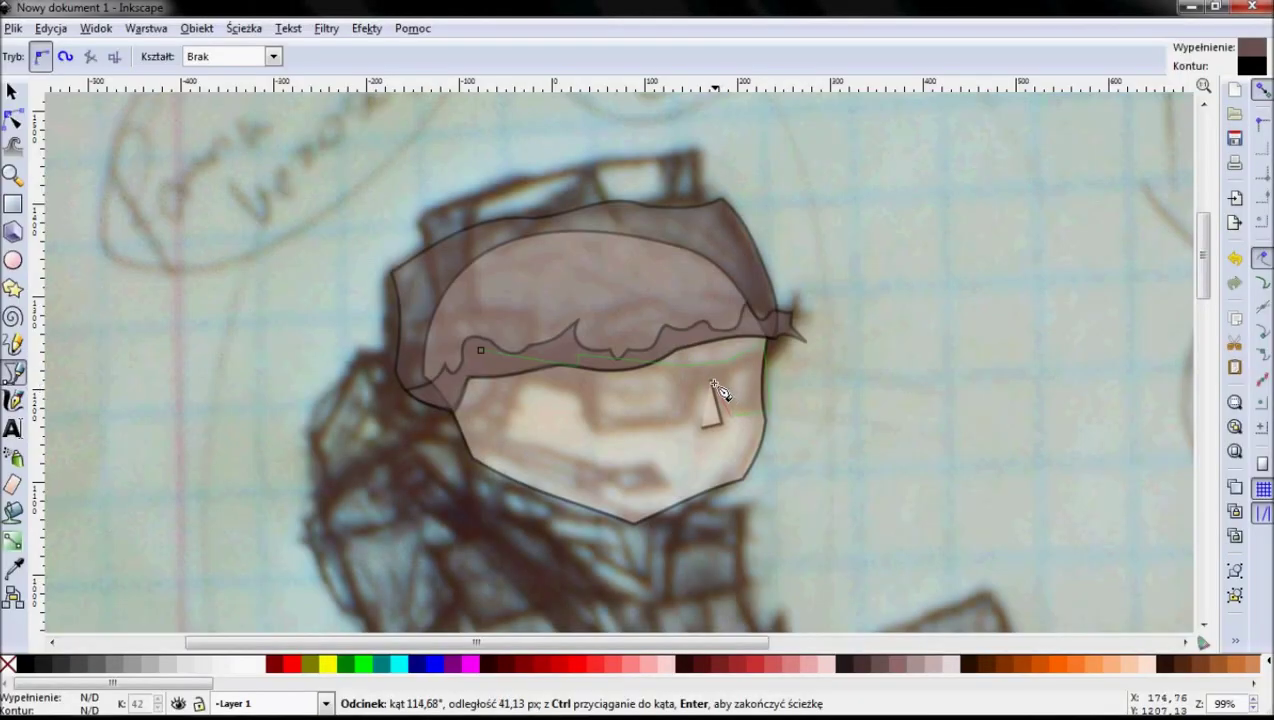
# Outline a dark sunglasses shape across both eyes, from the face's right to the lower left.
pyautogui.click(697, 380)
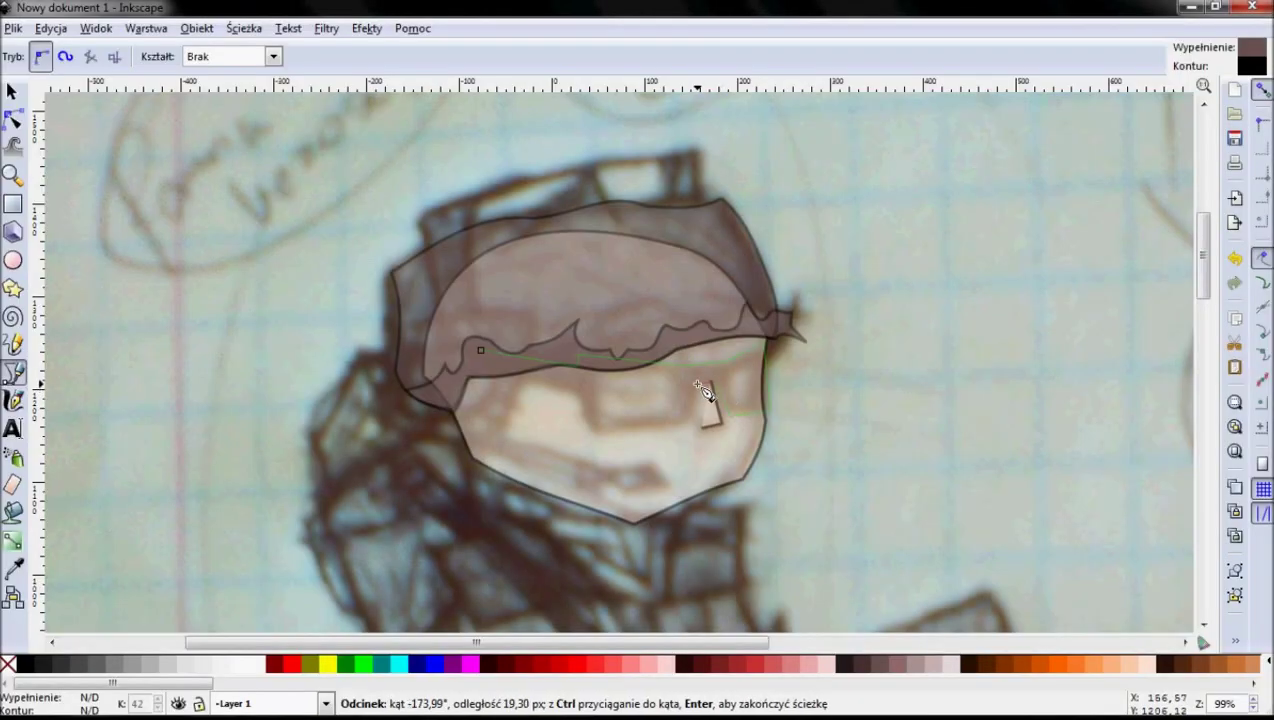
pyautogui.click(692, 425)
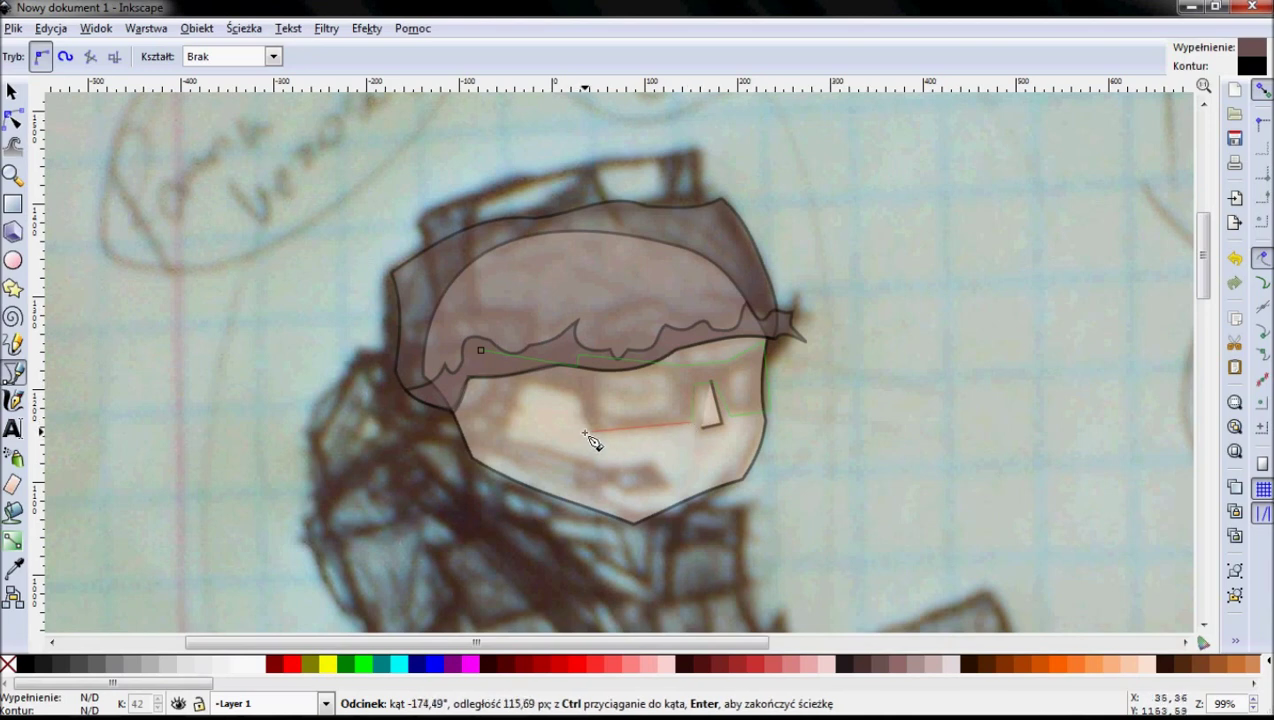
pyautogui.click(595, 436)
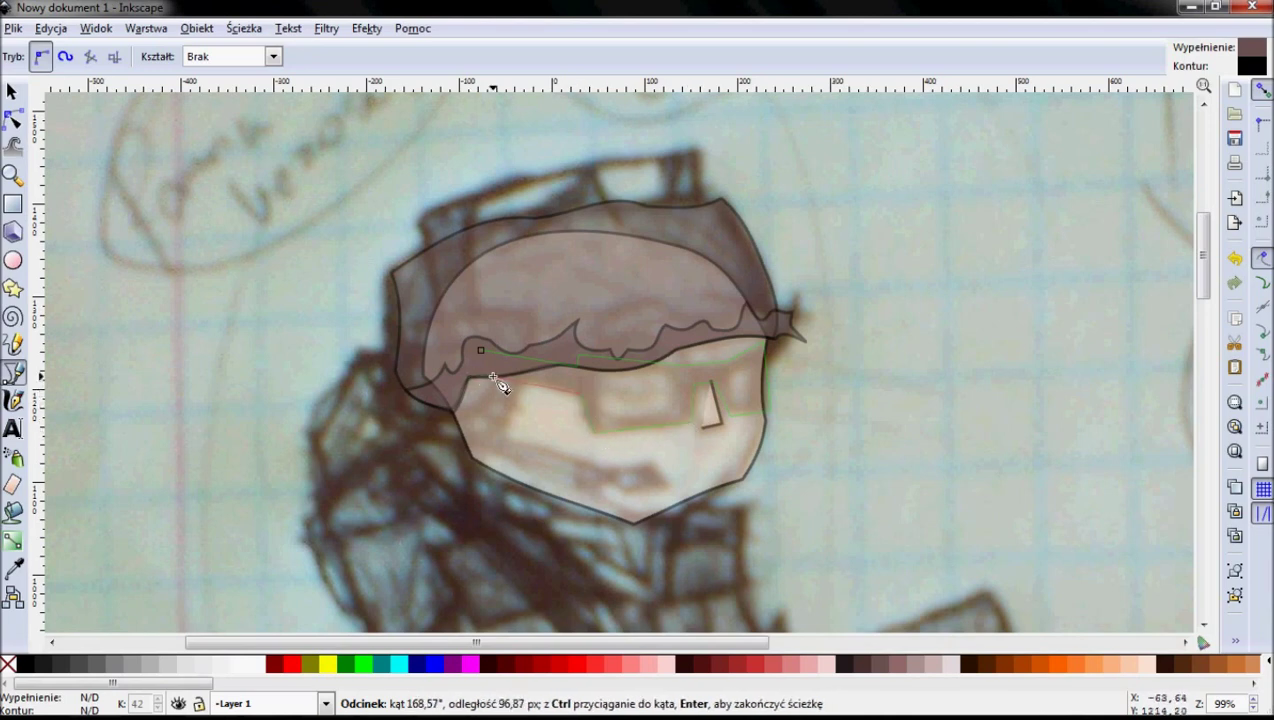
pyautogui.click(483, 378)
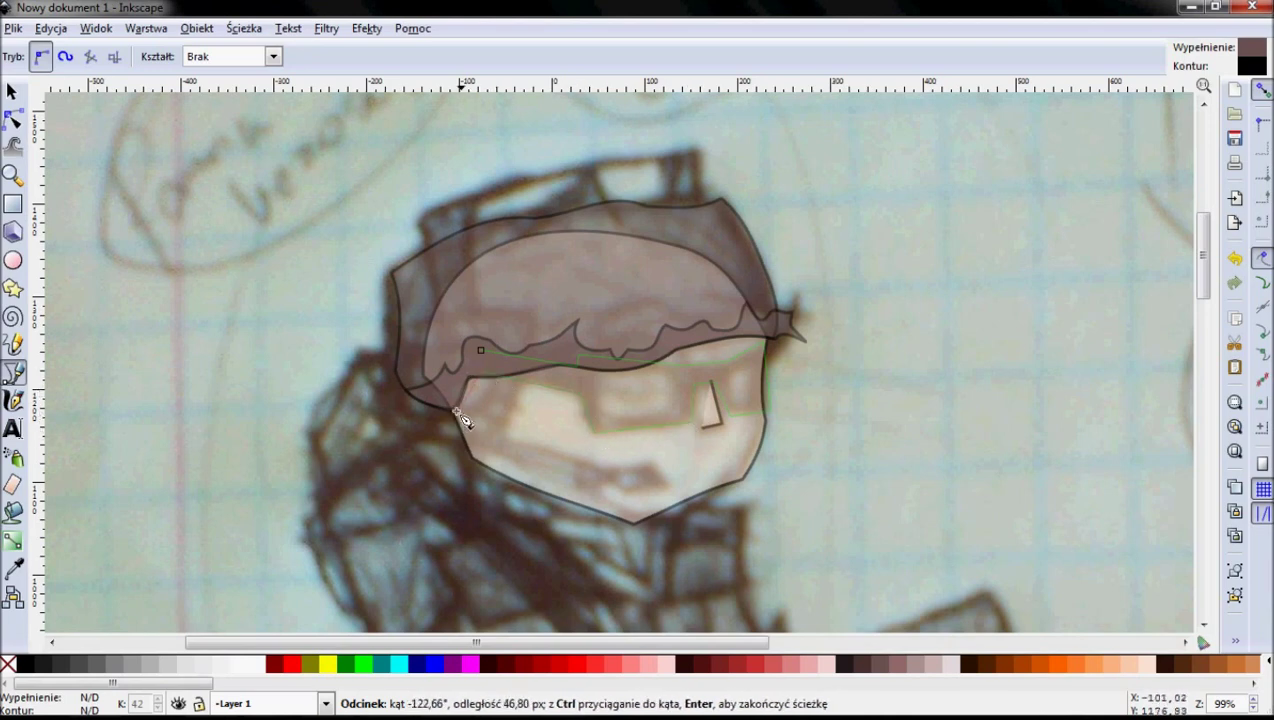
pyautogui.click(465, 376)
pyautogui.click(452, 369)
pyautogui.click(448, 414)
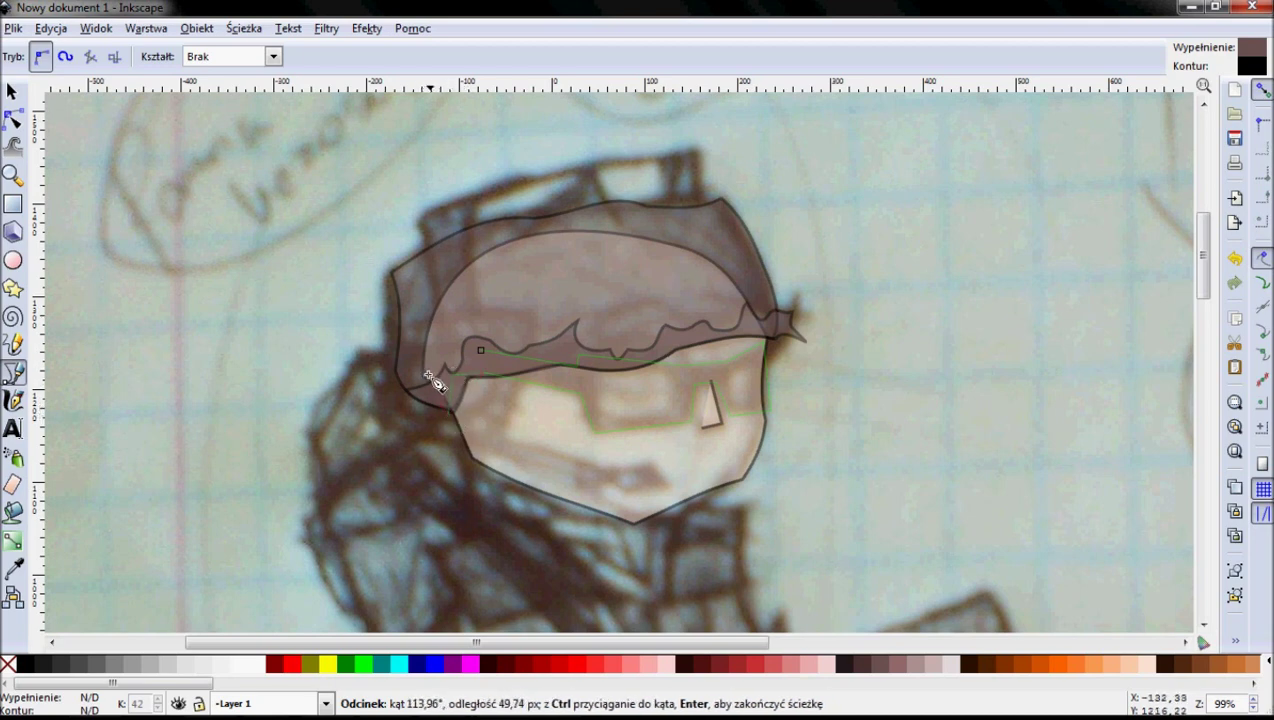
pyautogui.click(438, 405)
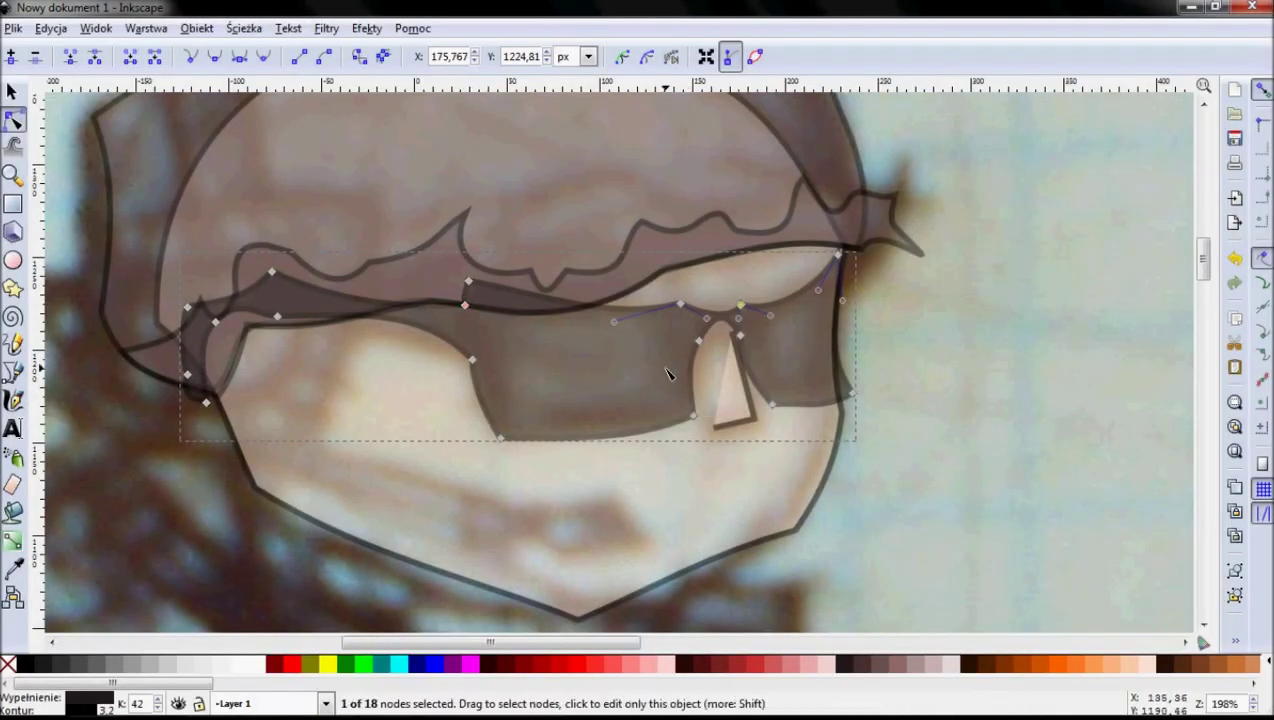
# Draw rounded rectangles over both lenses and convert them to paths with Object to Path.
pyautogui.click(15, 204)
pyautogui.moveTo(503, 312); pyautogui.dragTo(680, 415)
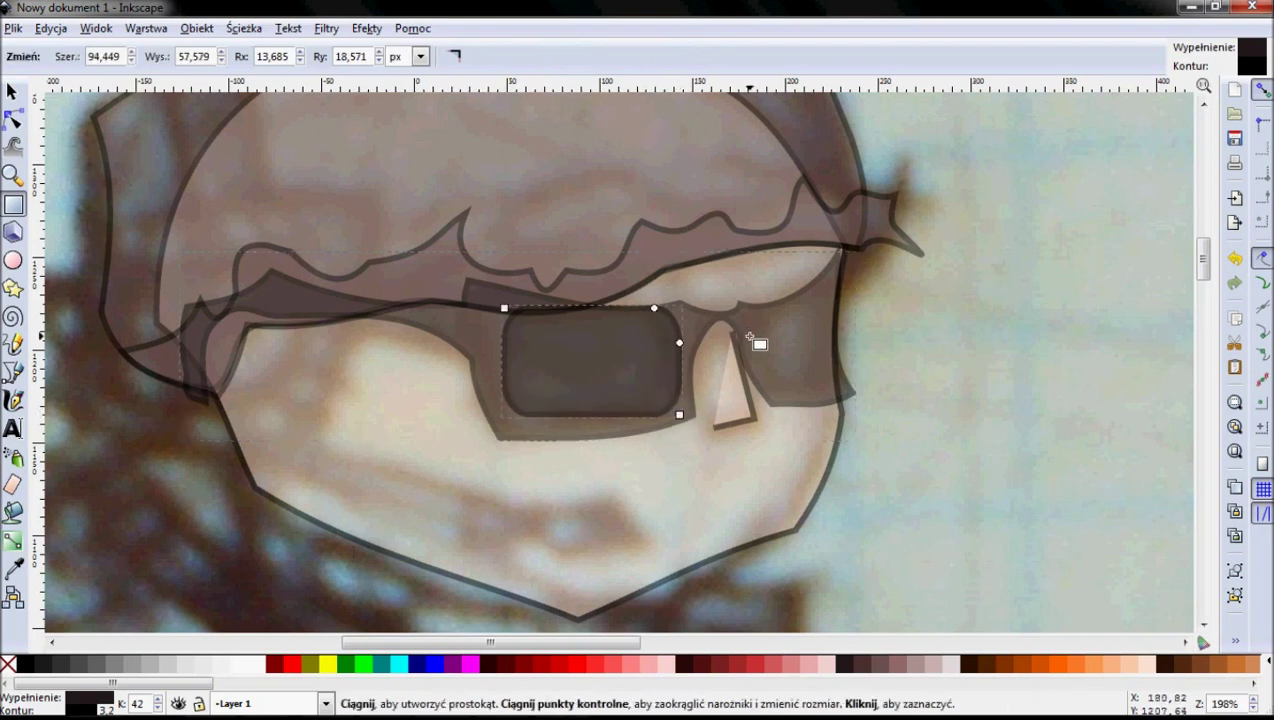
pyautogui.moveTo(752, 311); pyautogui.dragTo(828, 388)
pyautogui.click(13, 92)
pyautogui.keyDown('shift'); pyautogui.click(552, 340); pyautogui.keyUp('shift')
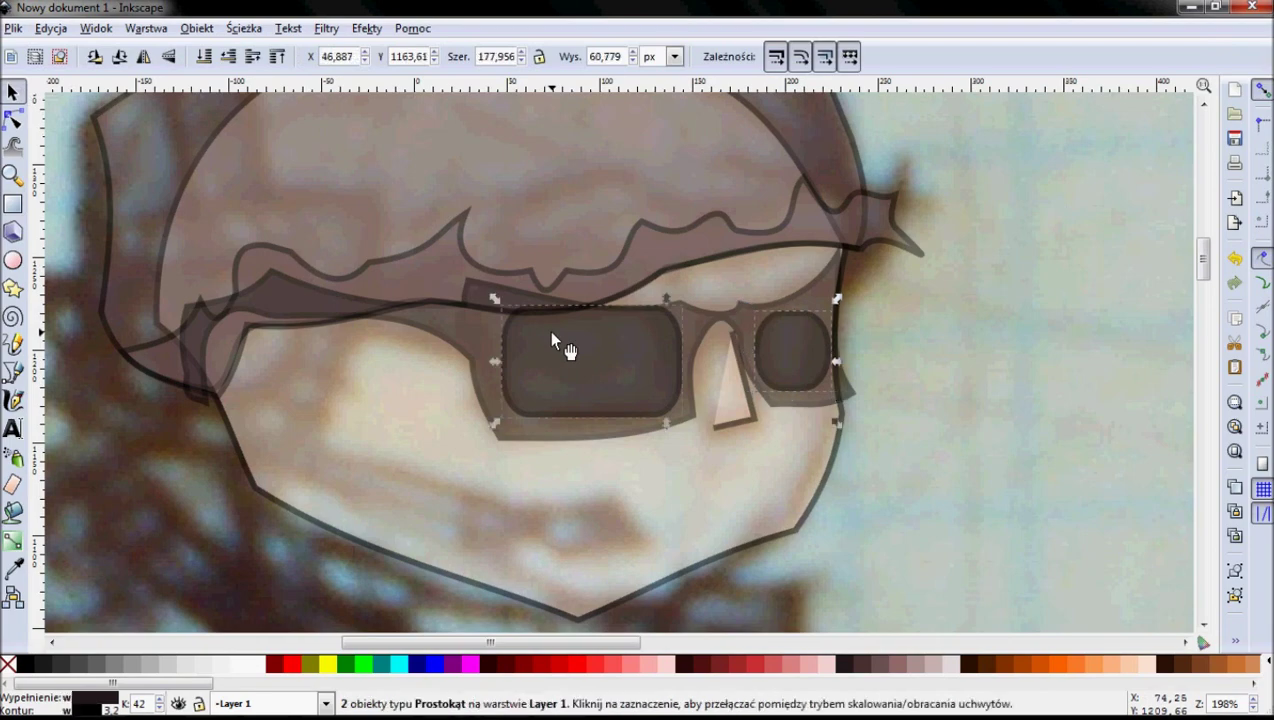
pyautogui.click(242, 30)
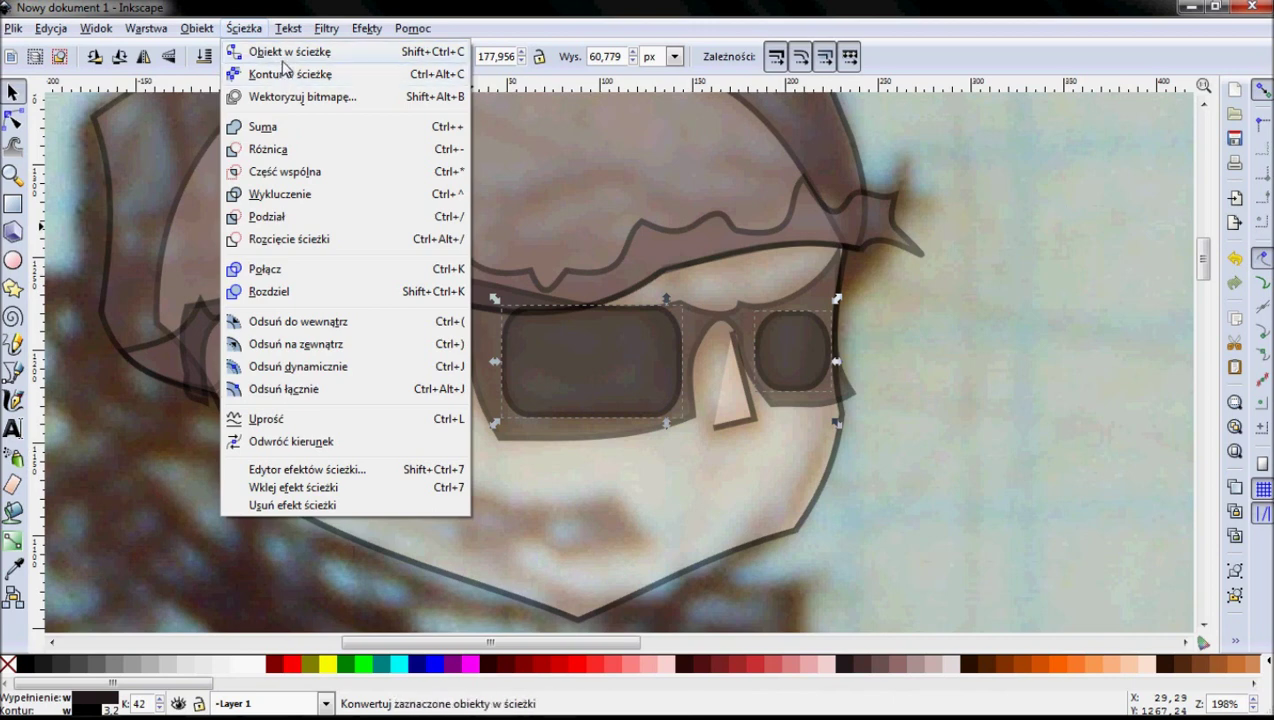
pyautogui.click(283, 58)
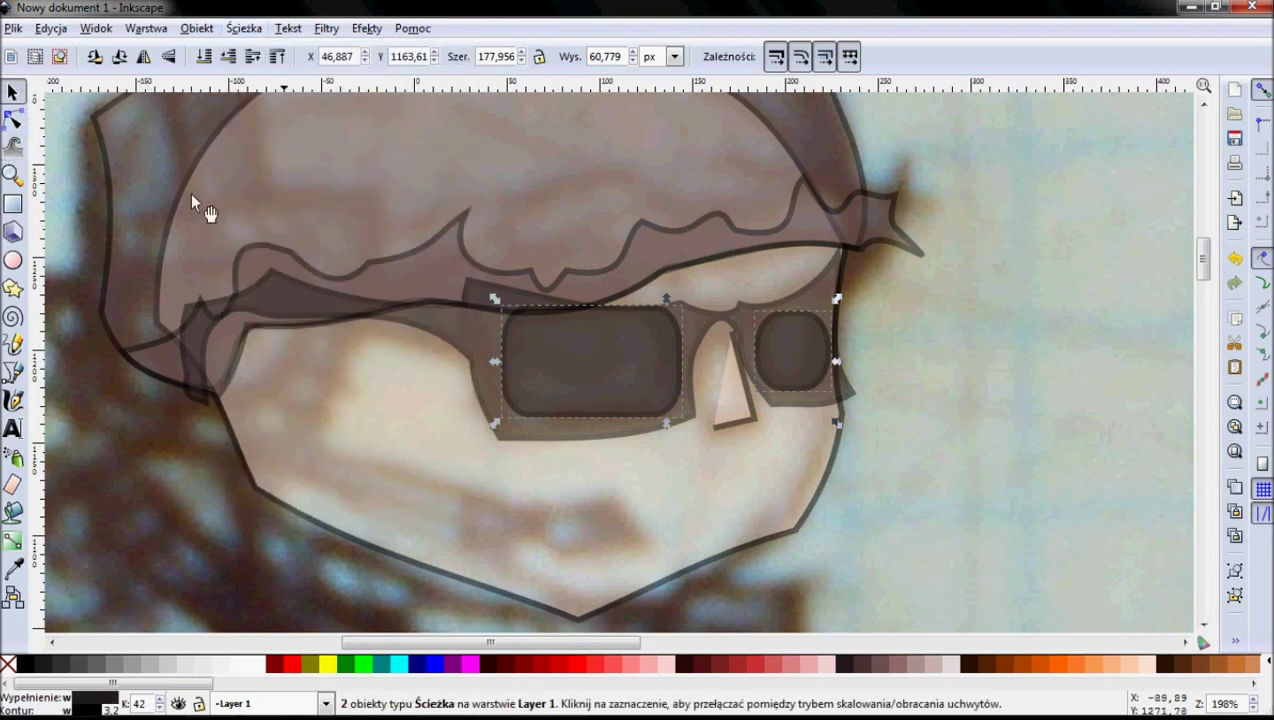
# Lower and flatten the left lens's top edge by dragging its two top nodes down.
pyautogui.click(559, 355)
pyautogui.click(250, 212)
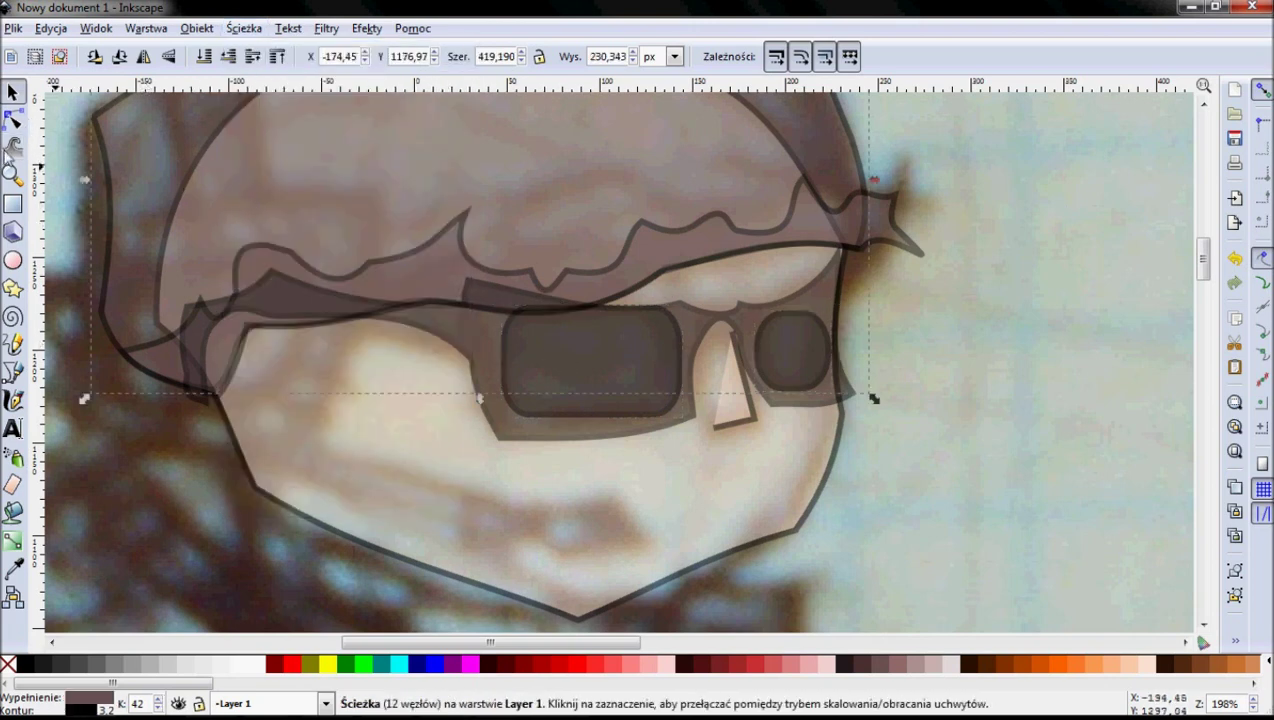
pyautogui.click(13, 119)
pyautogui.click(618, 330)
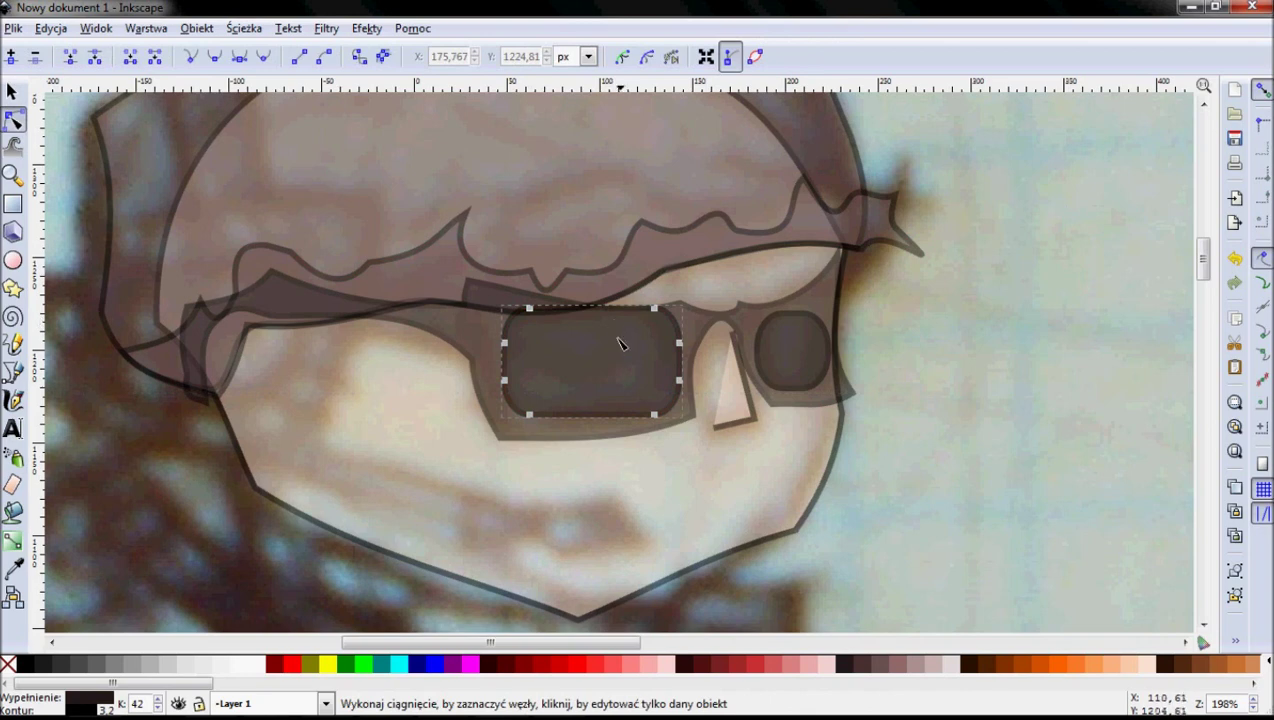
pyautogui.scroll(2, 618, 340)
pyautogui.click(433, 261)
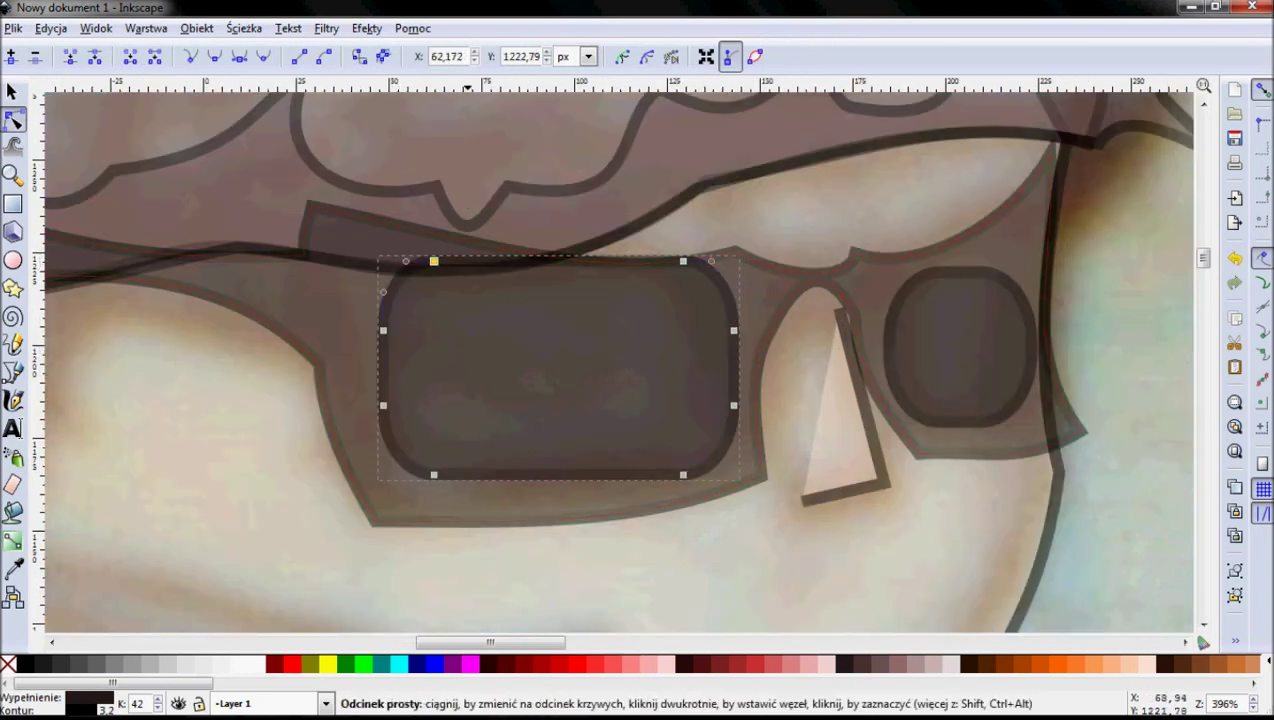
pyautogui.click(683, 262)
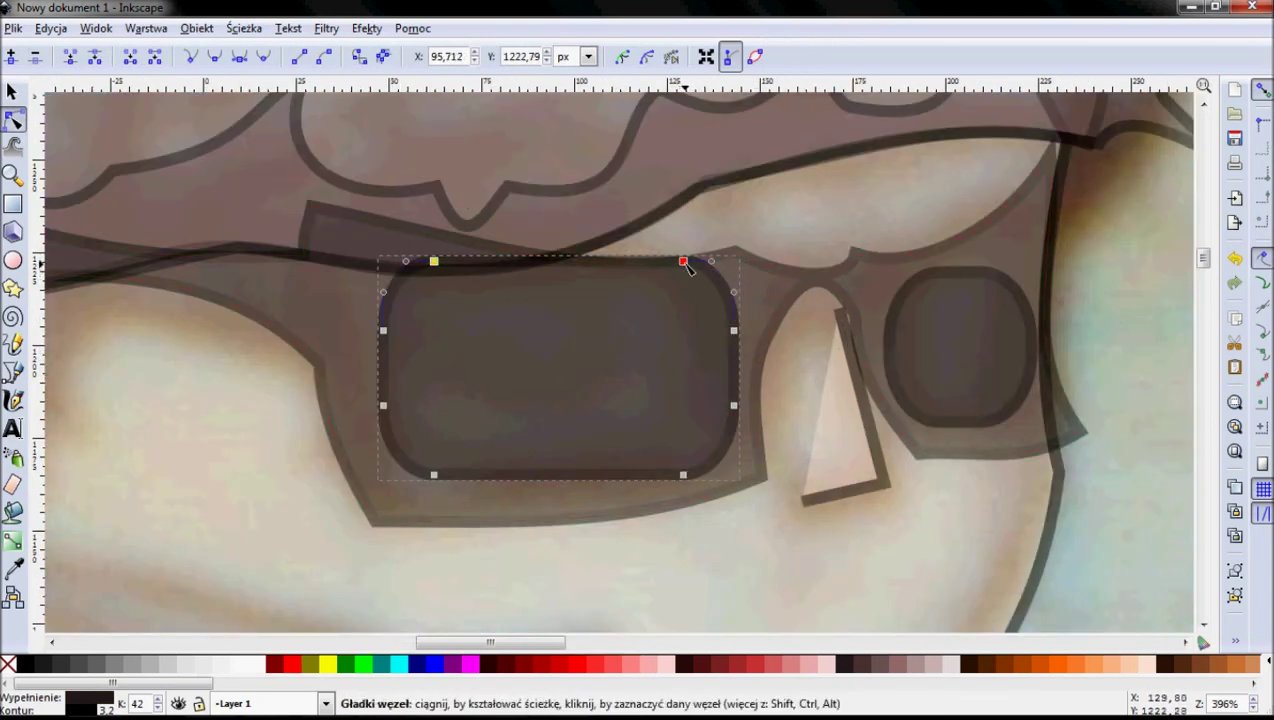
pyautogui.moveTo(683, 262); pyautogui.dragTo(684, 296)
# Nudge the whole left lens slightly down-left, then angle its bottom and right nodes to fit the frame.
pyautogui.hotkey('ctrl', 'a')
pyautogui.moveTo(435, 296); pyautogui.dragTo(433, 310)
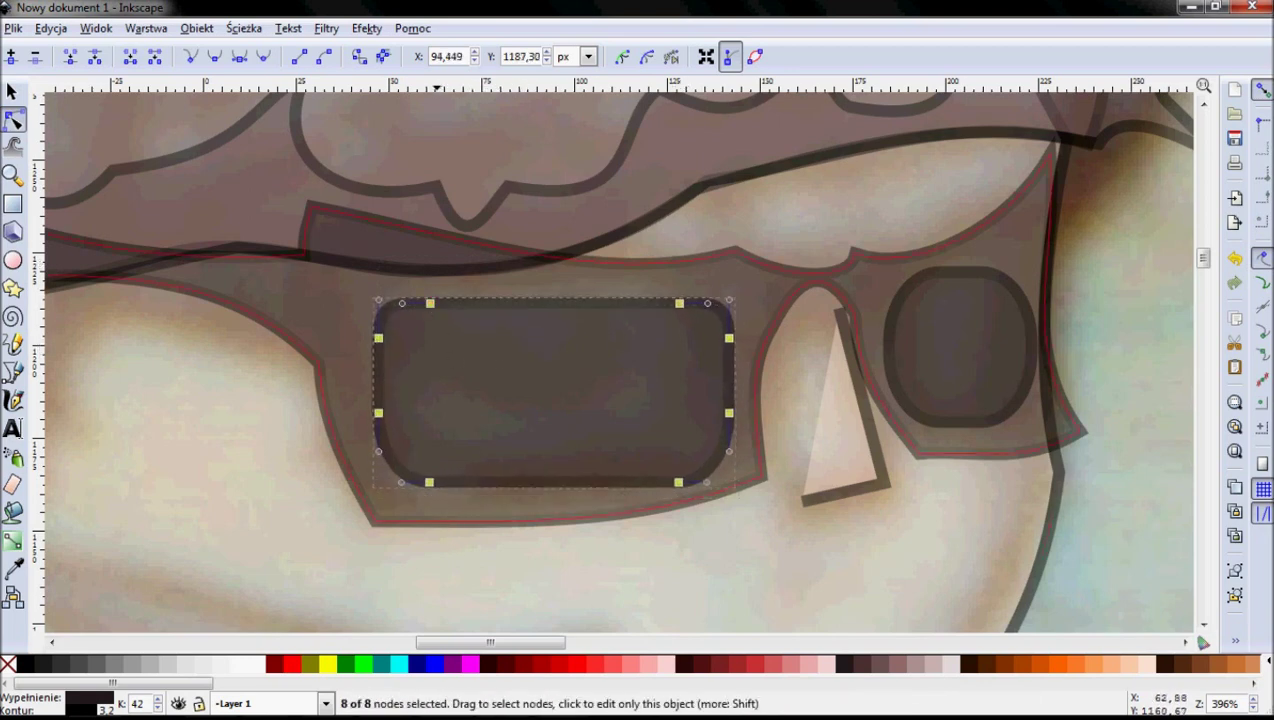
pyautogui.click(440, 505)
pyautogui.moveTo(429, 483); pyautogui.dragTo(424, 495)
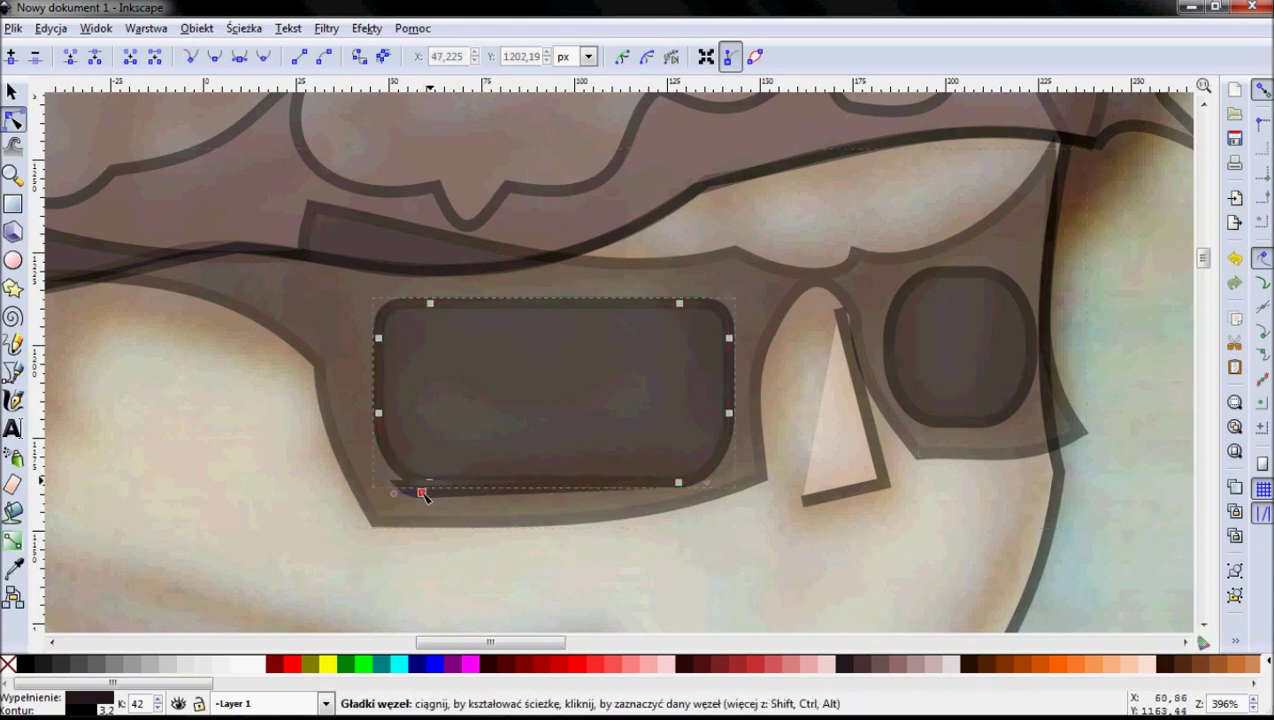
pyautogui.click(678, 484)
pyautogui.moveTo(678, 484); pyautogui.dragTo(695, 468)
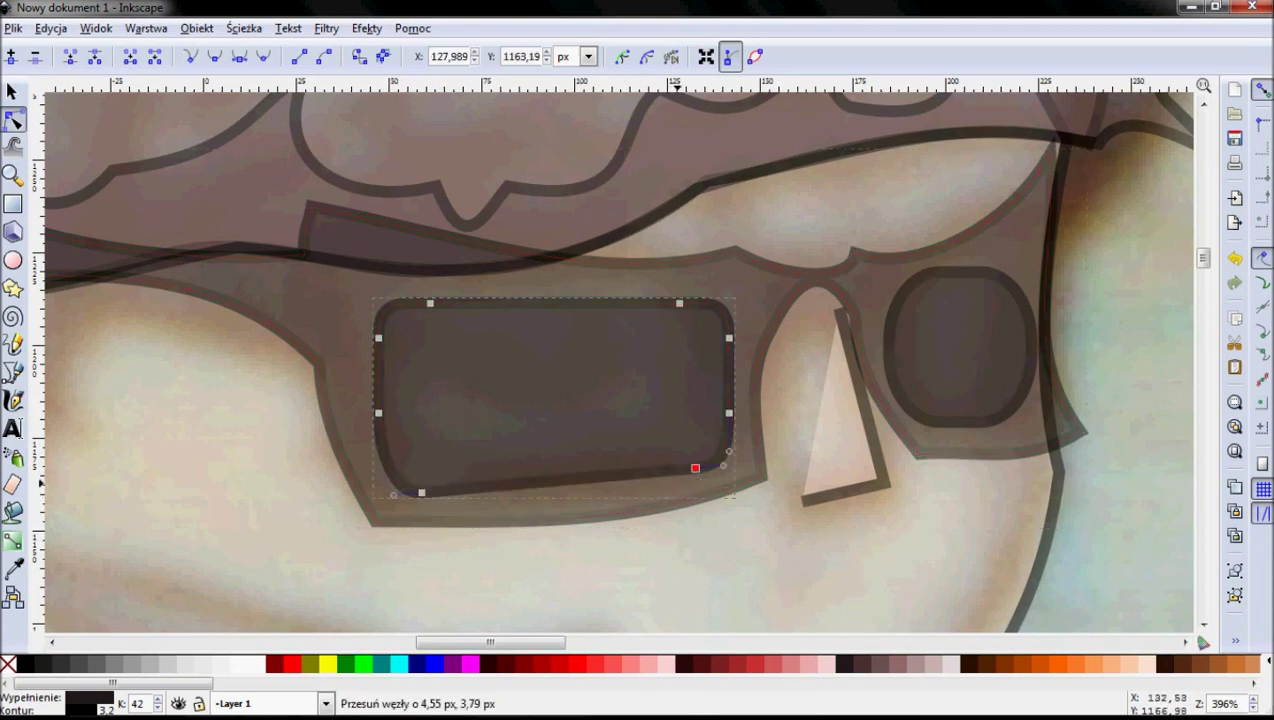
pyautogui.moveTo(729, 412); pyautogui.dragTo(723, 399)
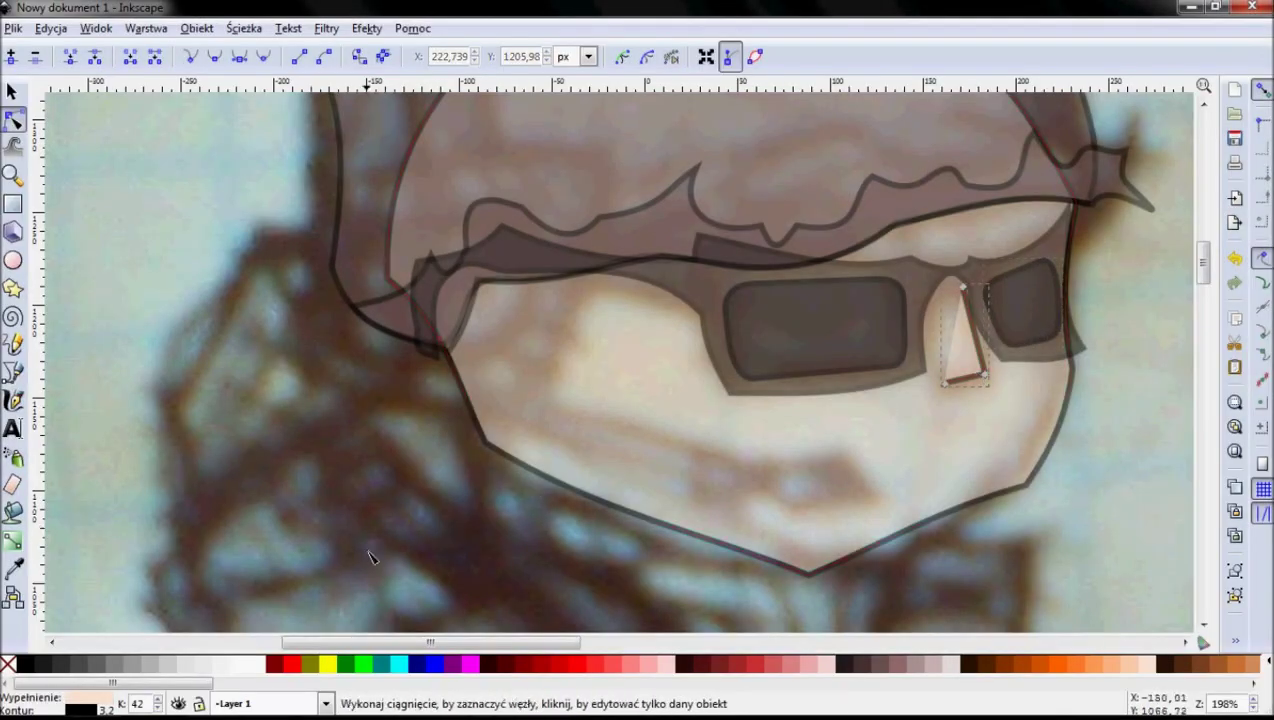
# Give the nose shape a thinner 2.3 px outline and no fill in Fill and Stroke.
pyautogui.hotkey('ctrl', 'shift', 'f')
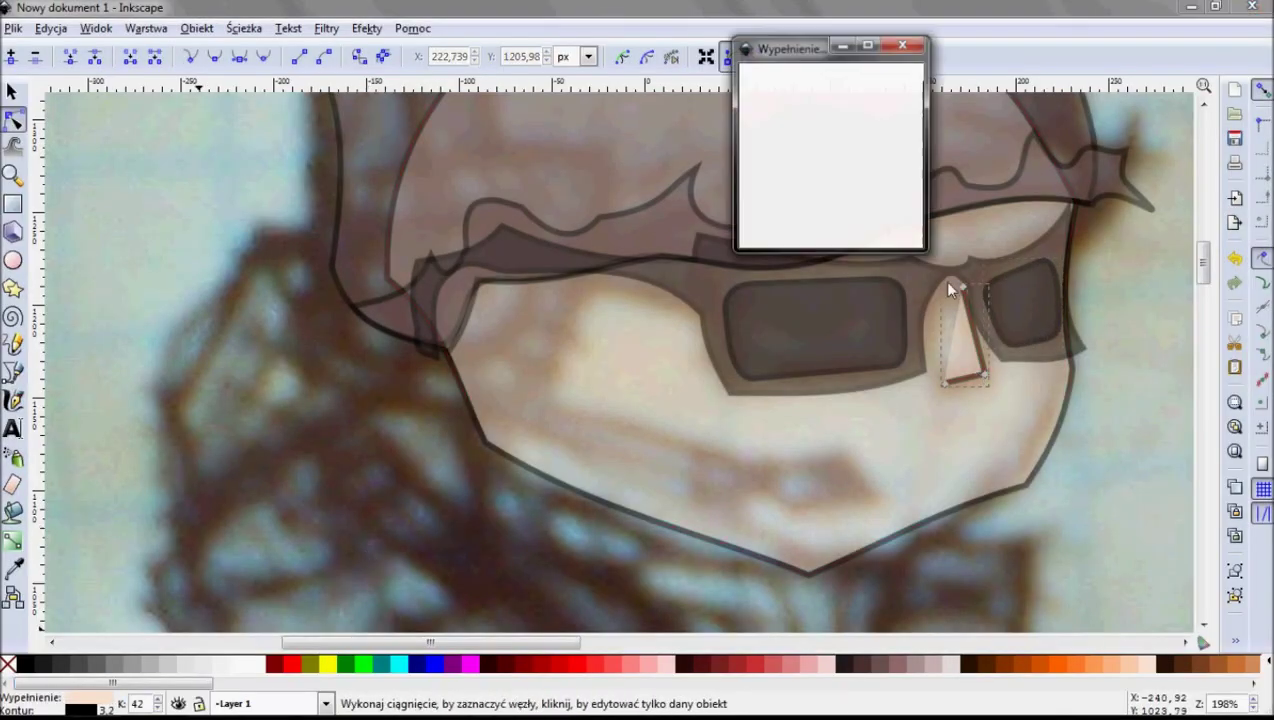
pyautogui.moveTo(885, 47)
pyautogui.mouseDown()
pyautogui.moveTo(446, 131)
pyautogui.moveTo(212, 150)
pyautogui.mouseUp()
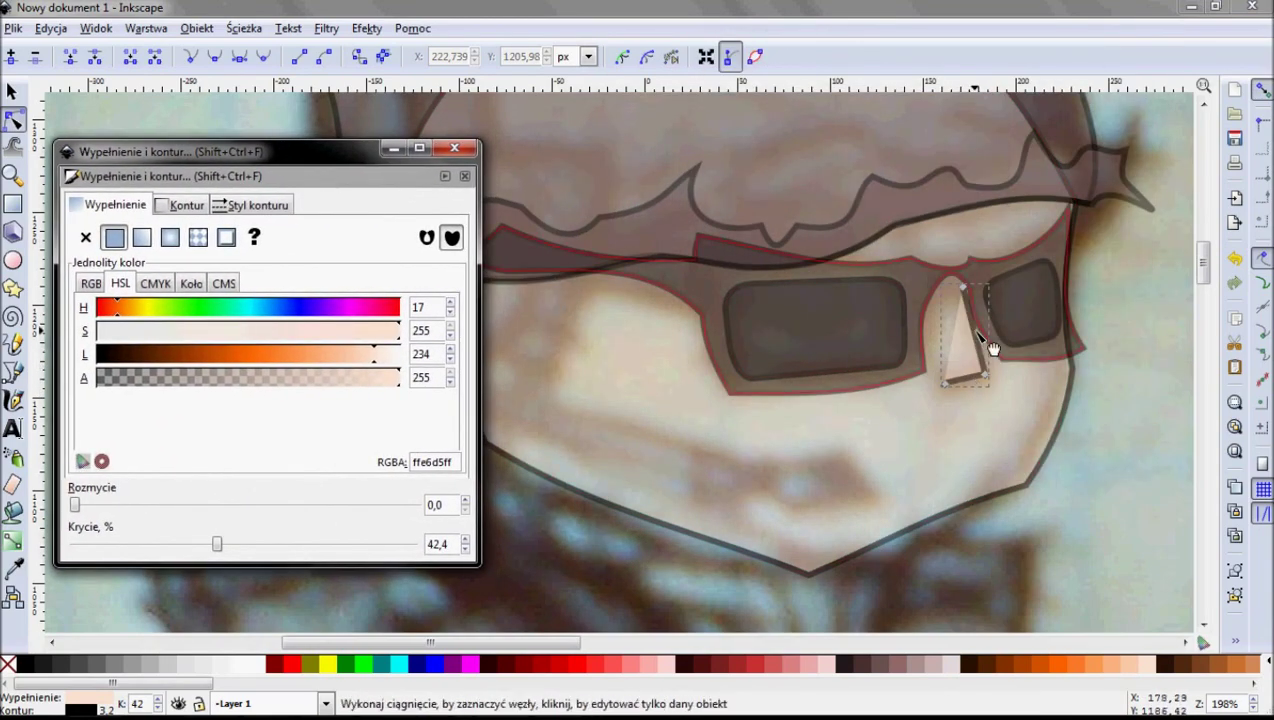
pyautogui.click(238, 206)
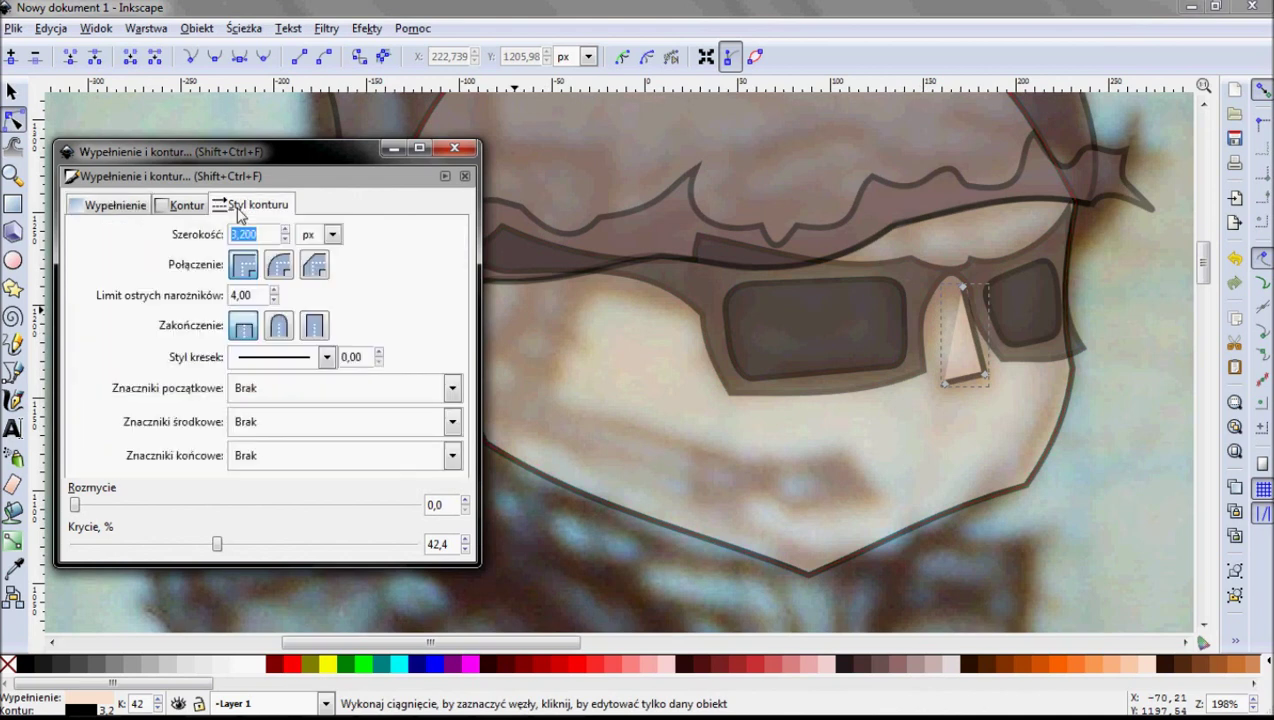
pyautogui.click(286, 240)
pyautogui.click(286, 240)
pyautogui.click(286, 240)
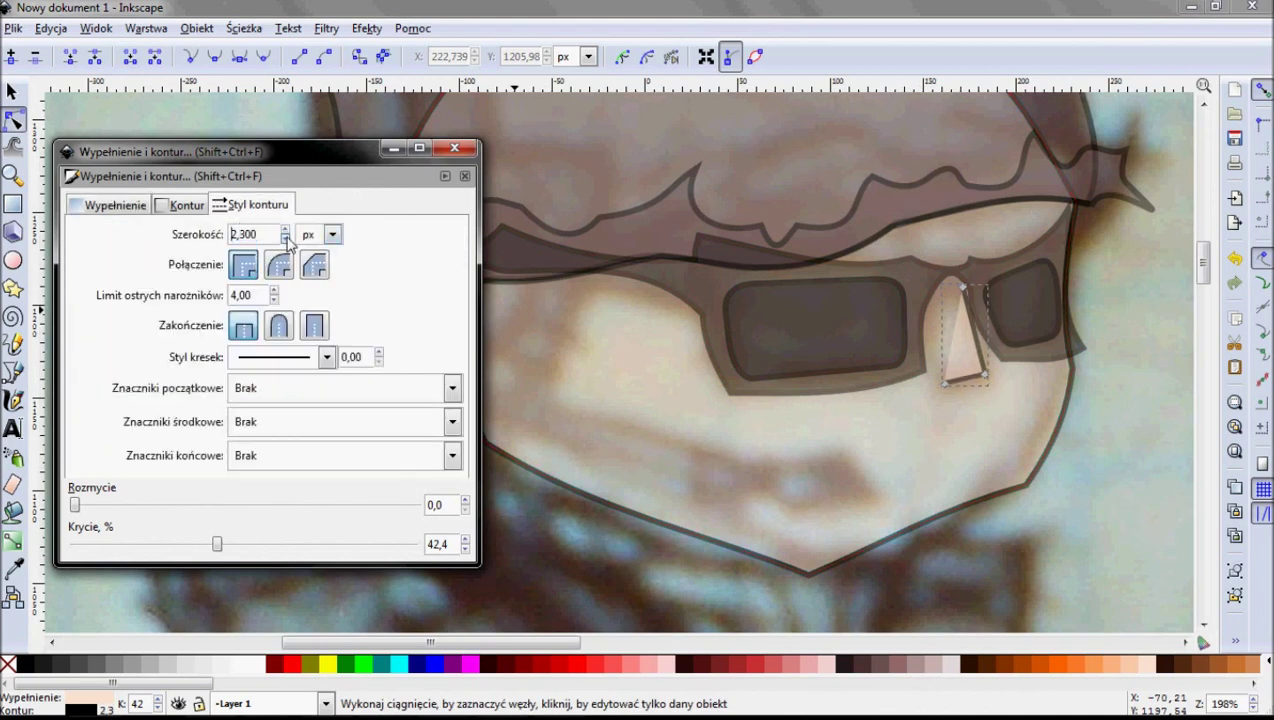
pyautogui.click(142, 207)
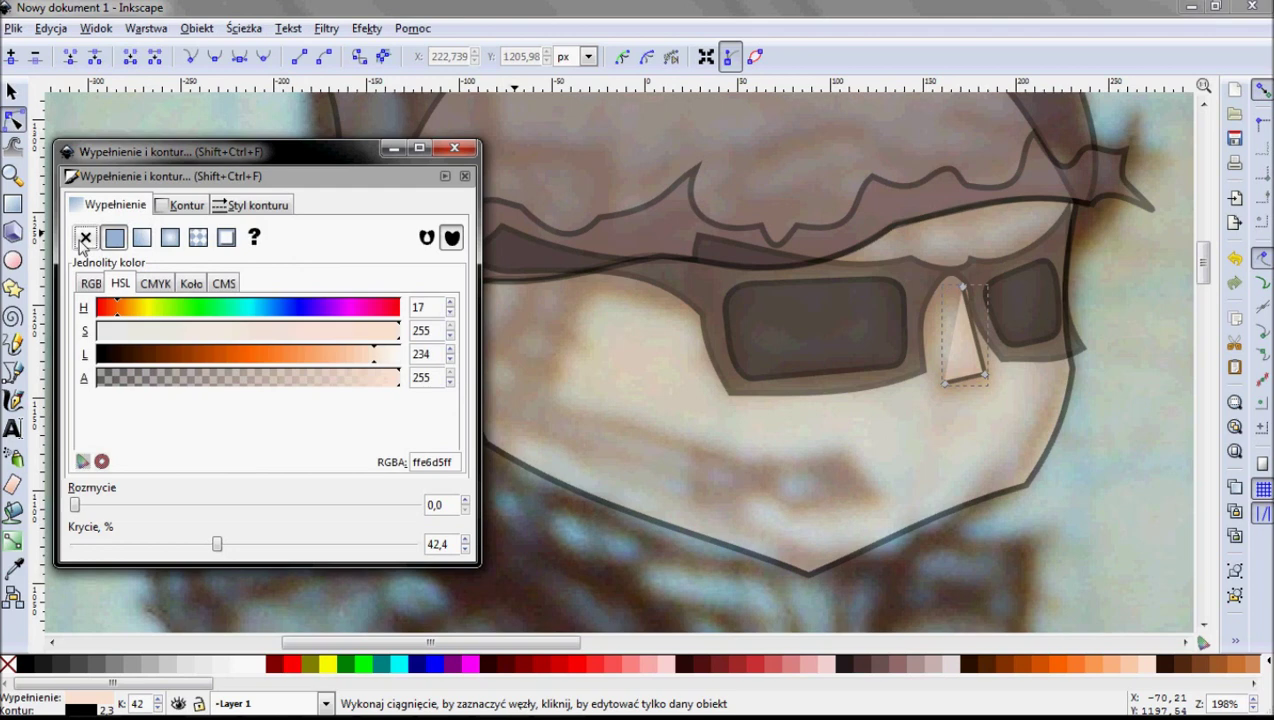
pyautogui.click(85, 237)
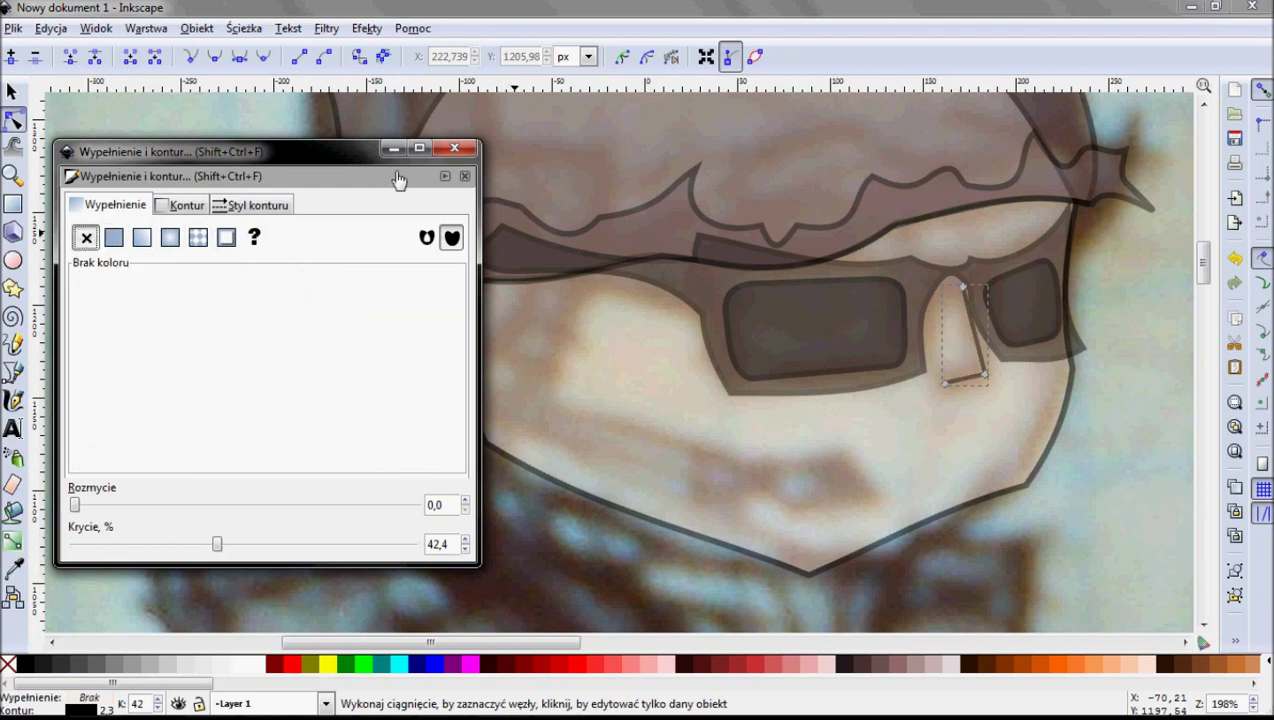
pyautogui.click(454, 149)
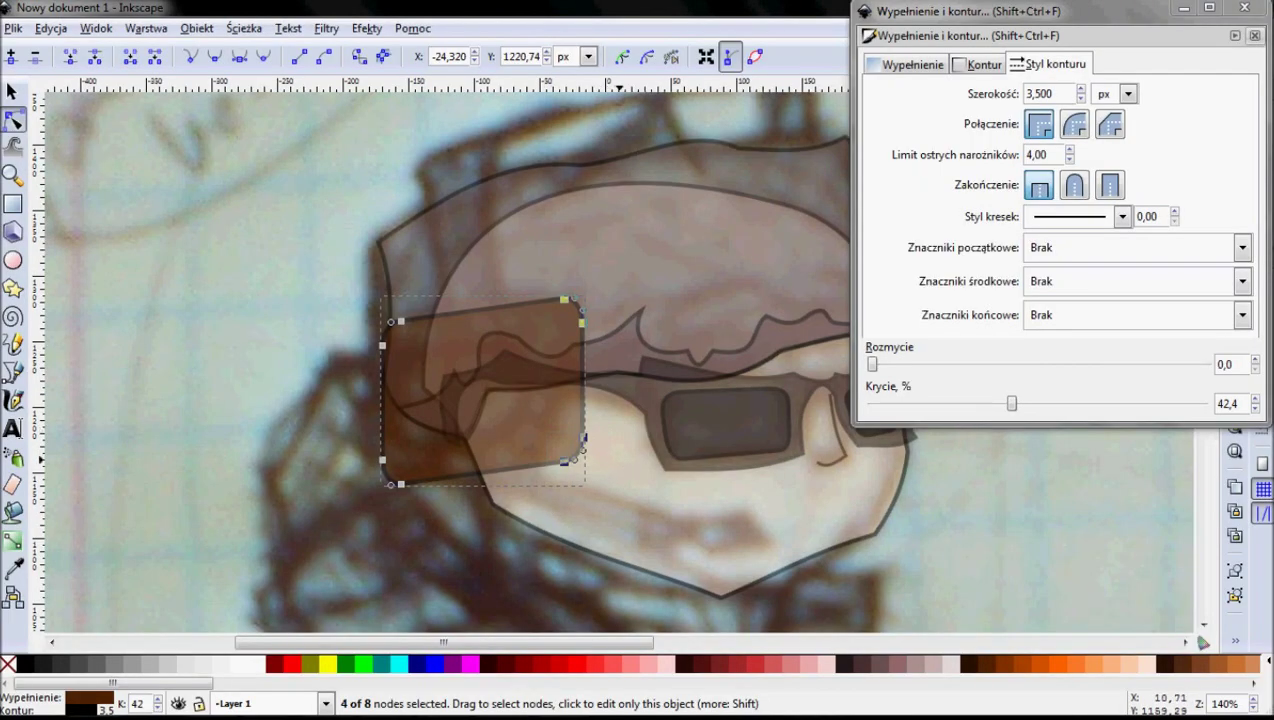
# Pull the brown earpiece shape's lower-right corner down and inward.
pyautogui.press('Escape')
pyautogui.moveTo(598, 462); pyautogui.dragTo(535, 500)
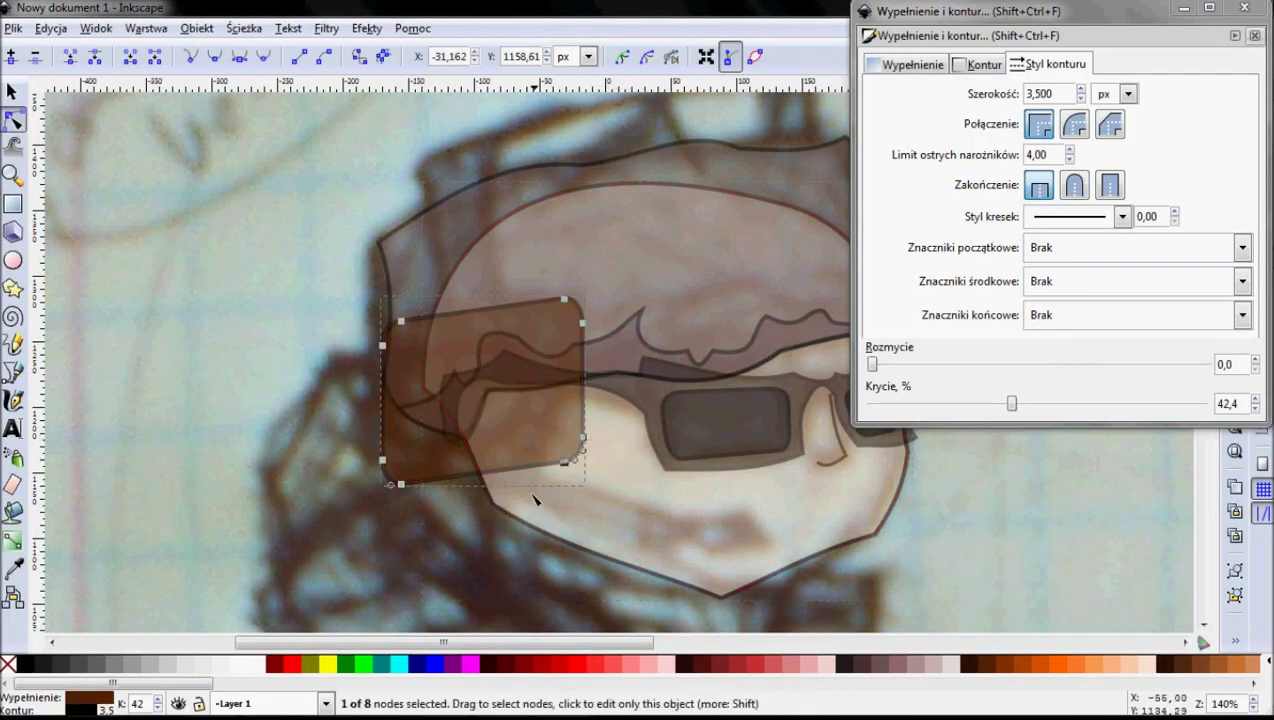
pyautogui.moveTo(565, 463)
pyautogui.mouseDown()
pyautogui.moveTo(508, 486)
pyautogui.moveTo(535, 478)
pyautogui.mouseUp()
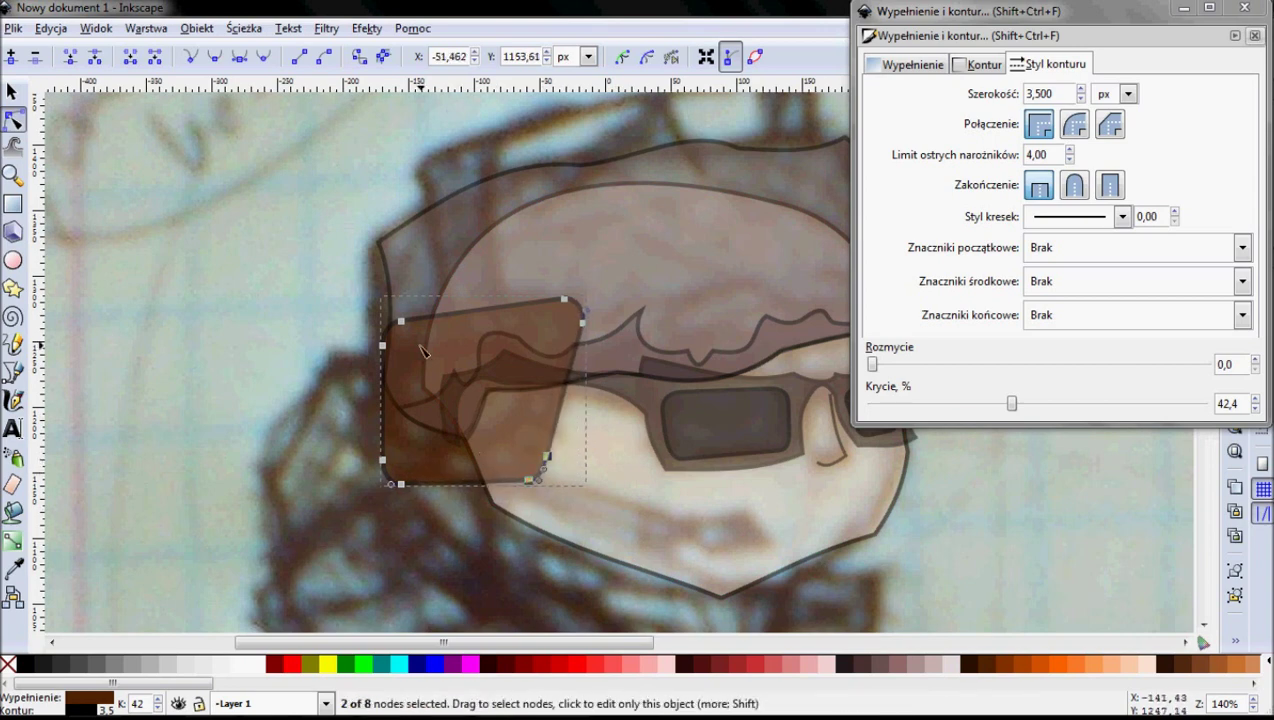
pyautogui.keyDown('ctrl'); pyautogui.scroll(2, 462, 390); pyautogui.keyUp('ctrl')
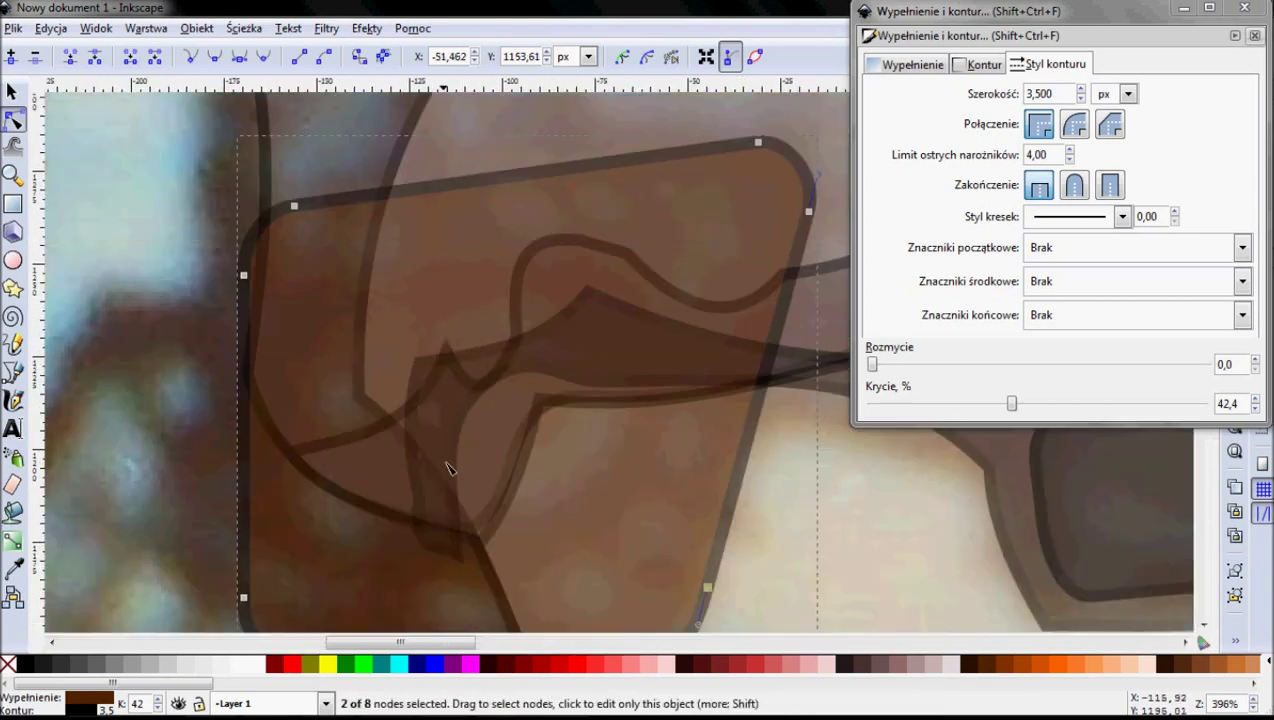
pyautogui.keyDown('ctrl'); pyautogui.scroll(-1, 448, 464); pyautogui.keyUp('ctrl')
# Raise the brown shape's lower-left corner and shift its top-left corner to tilt it.
pyautogui.keyDown('shift'); pyautogui.click(345, 560); pyautogui.keyUp('shift')
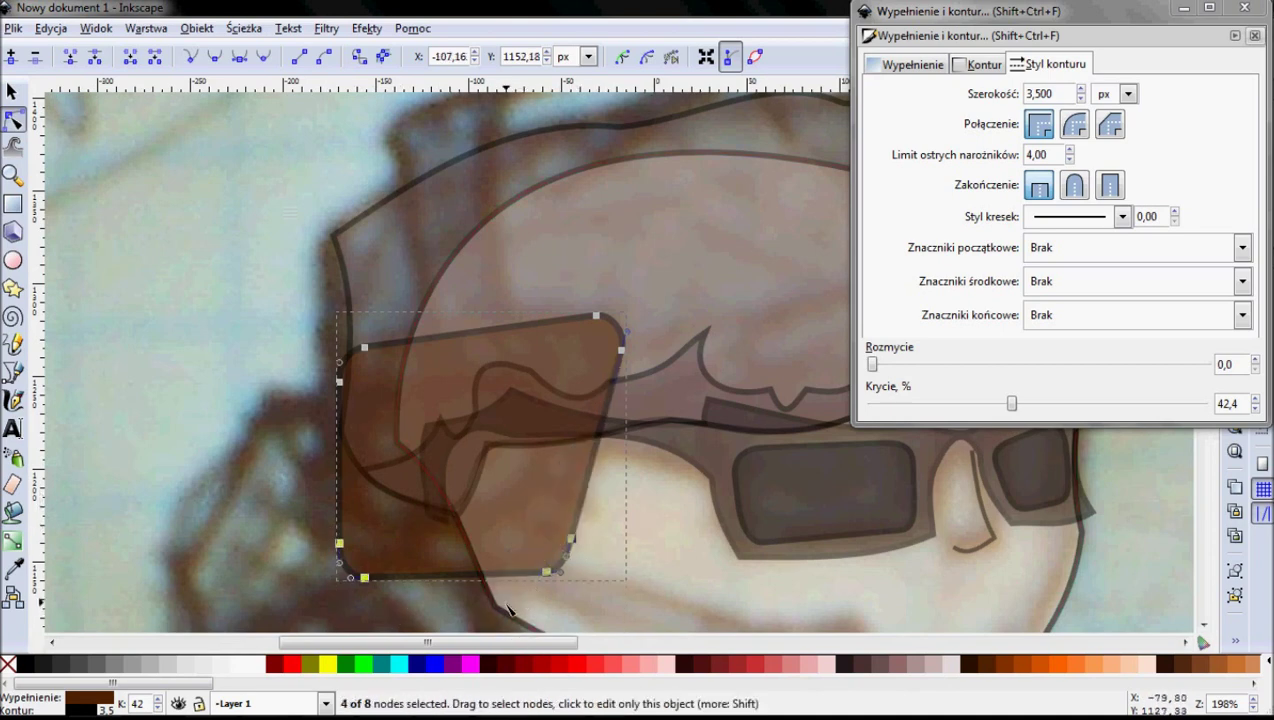
pyautogui.click(530, 575)
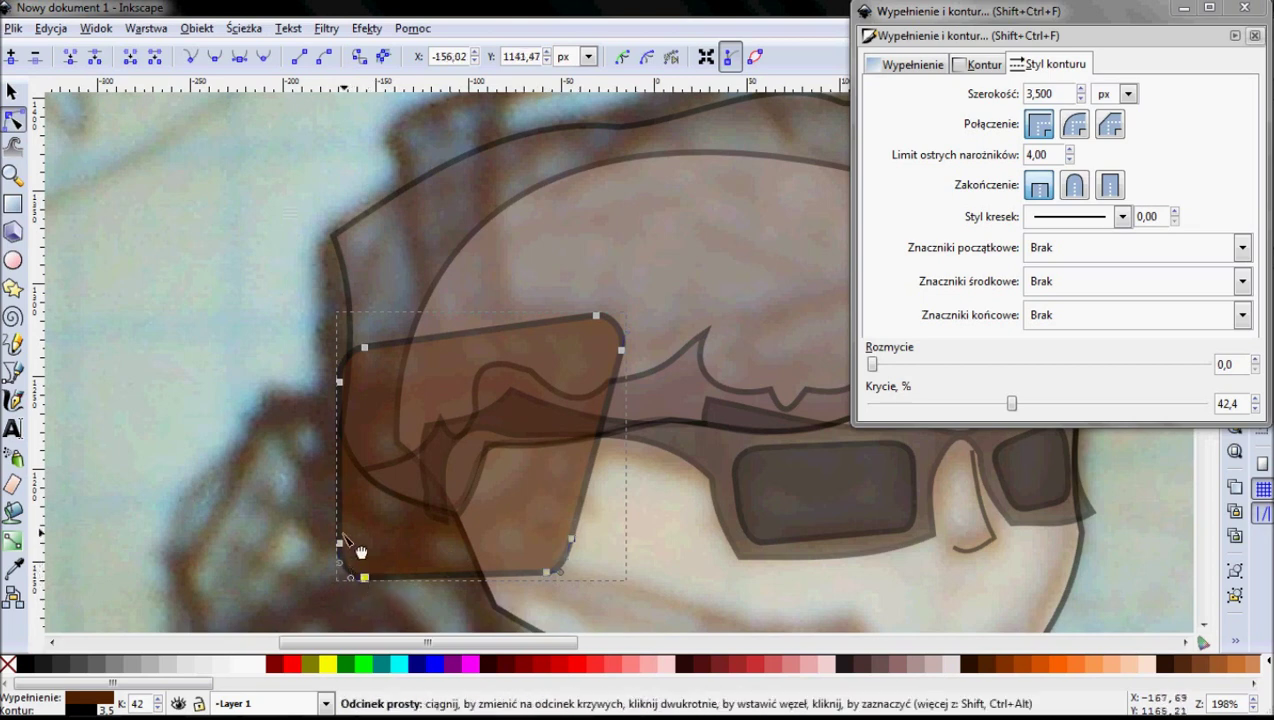
pyautogui.moveTo(338, 543)
pyautogui.mouseDown()
pyautogui.moveTo(338, 508)
pyautogui.moveTo(339, 524)
pyautogui.mouseUp()
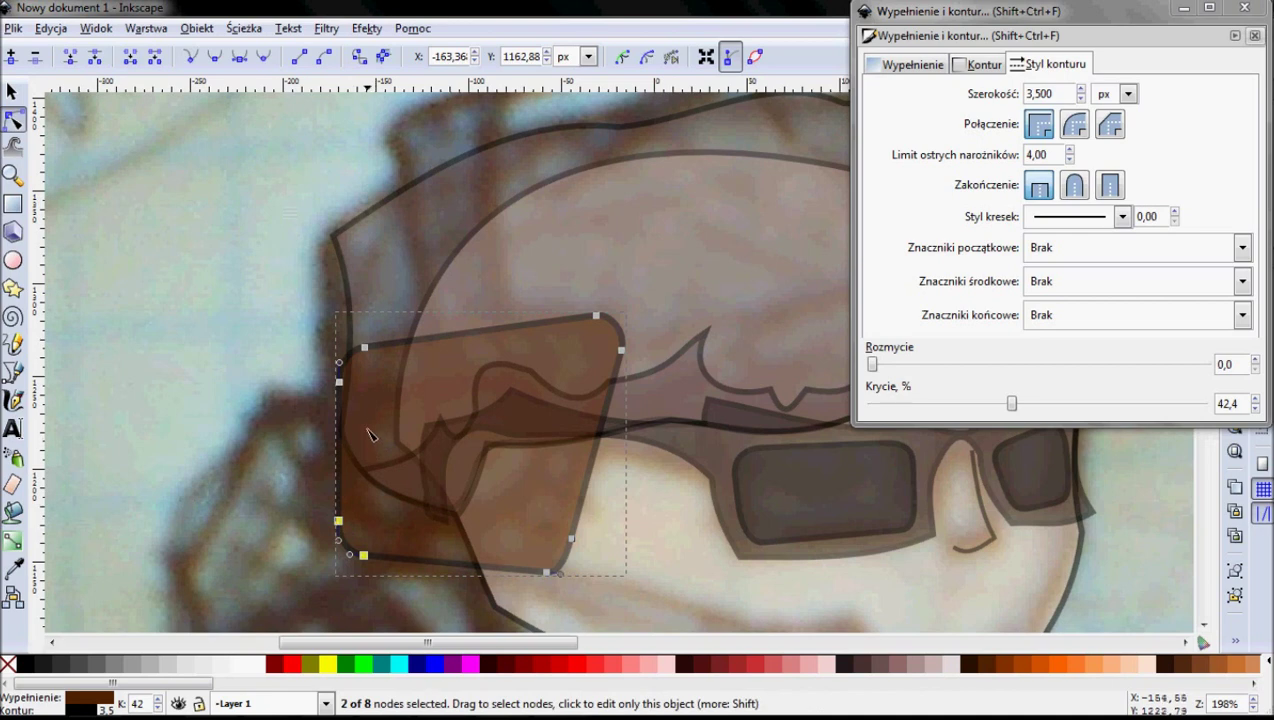
pyautogui.moveTo(365, 348); pyautogui.dragTo(376, 337)
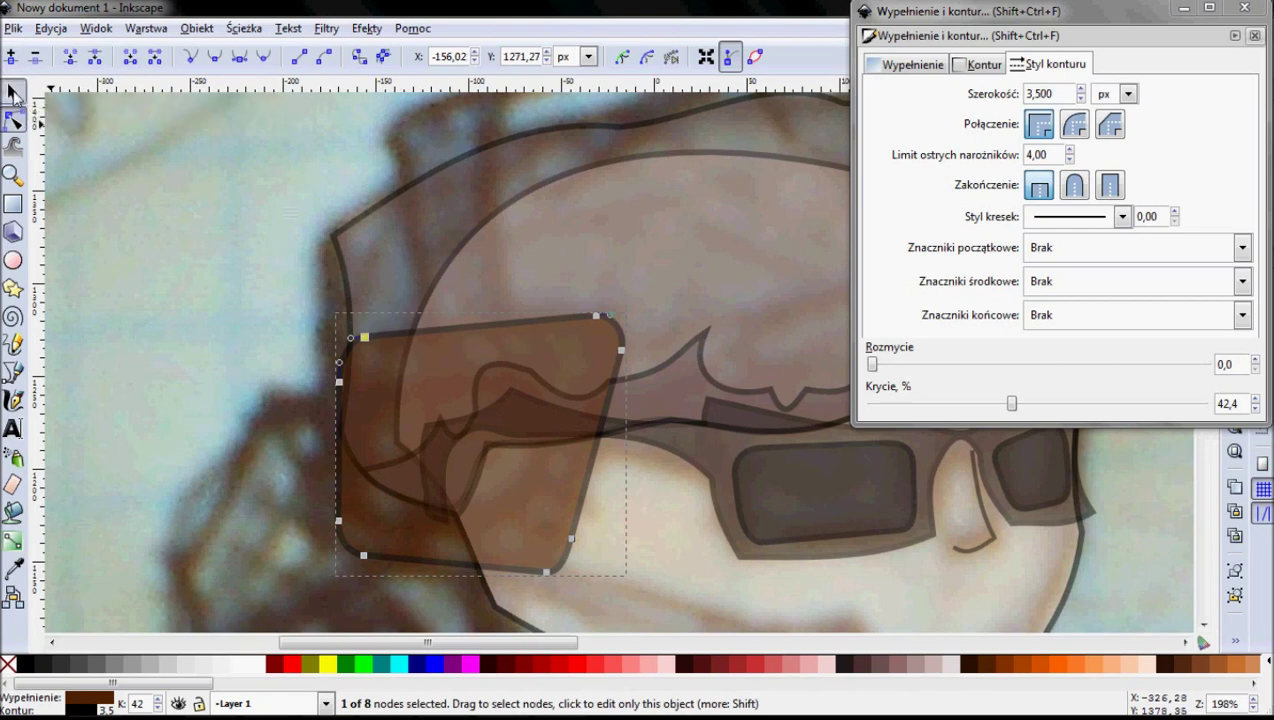
pyautogui.click(14, 92)
pyautogui.scroll(-1, 419, 387)
pyautogui.scroll(-1, 428, 436)
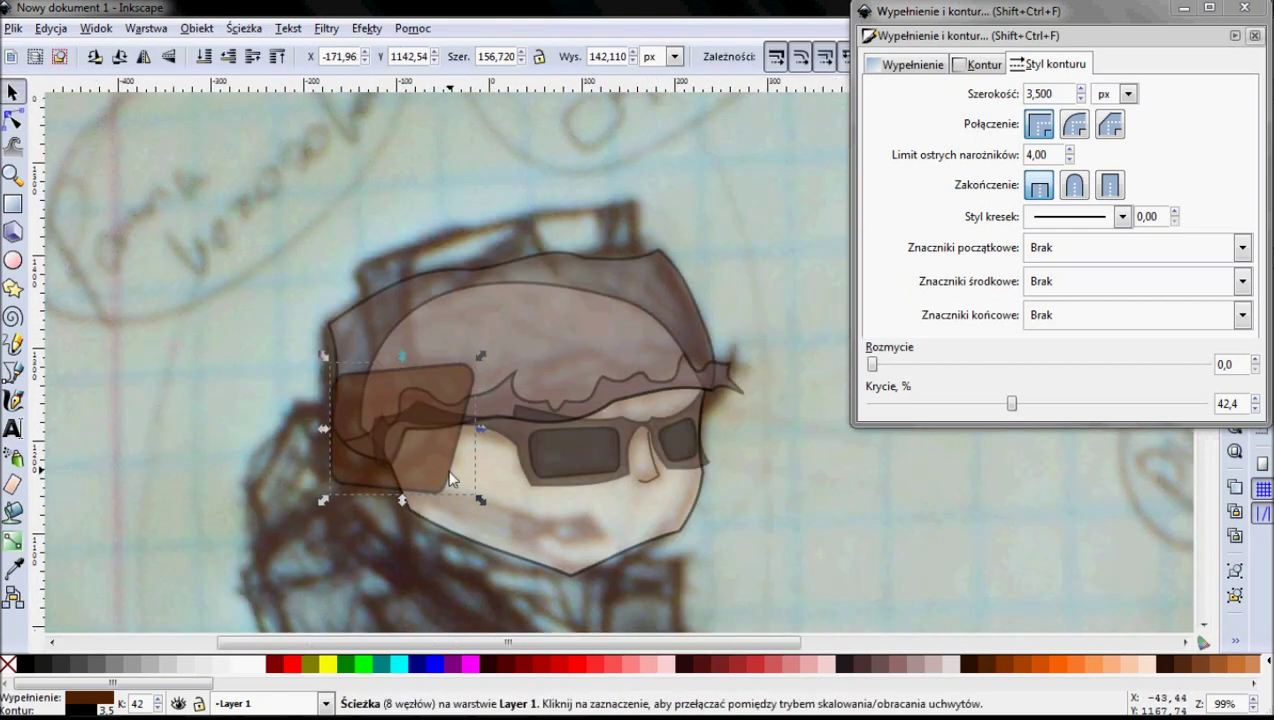
# Duplicate the brown earpiece, move the copy down-right and shrink it to about 85%.
pyautogui.hotkey('ctrl', 'd')
pyautogui.moveTo(434, 436); pyautogui.dragTo(489, 464)
pyautogui.moveTo(535, 527)
pyautogui.mouseDown()
pyautogui.moveTo(503, 487)
pyautogui.moveTo(424, 471)
pyautogui.mouseUp()
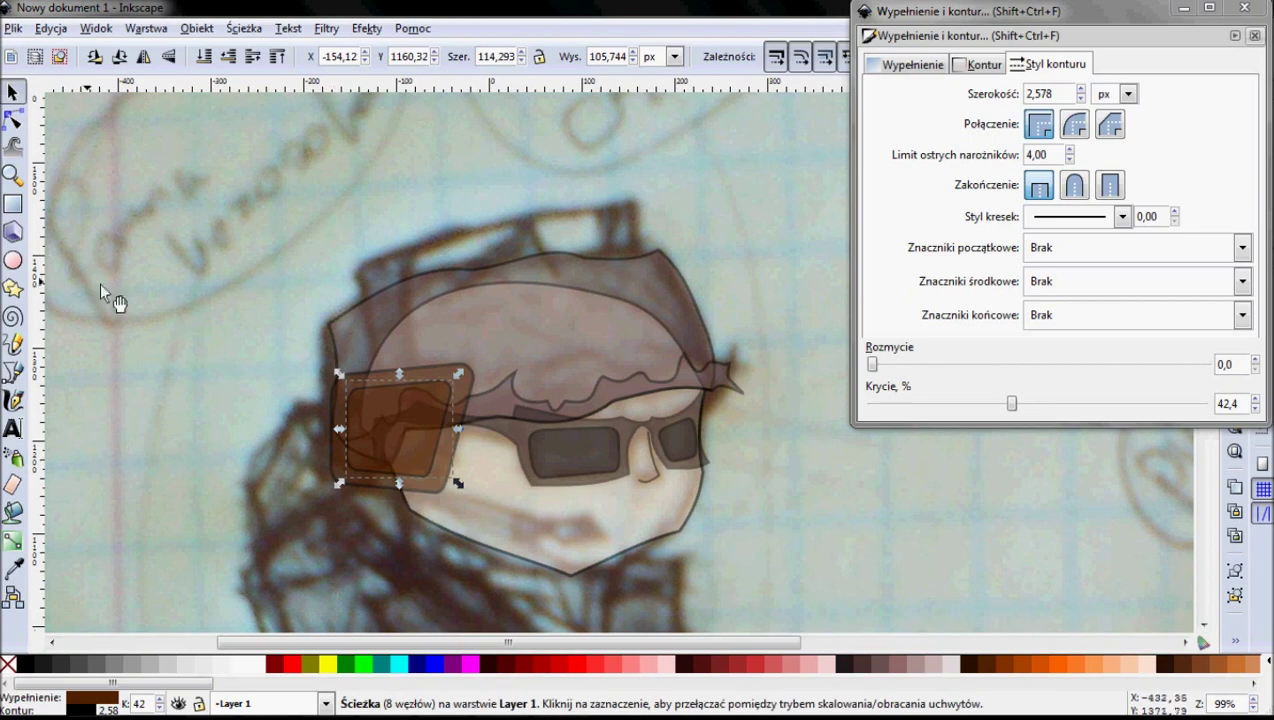
# Put the microphone boom into rotate mode with its pivot moved toward the boom's left end.
pyautogui.click(12, 372)
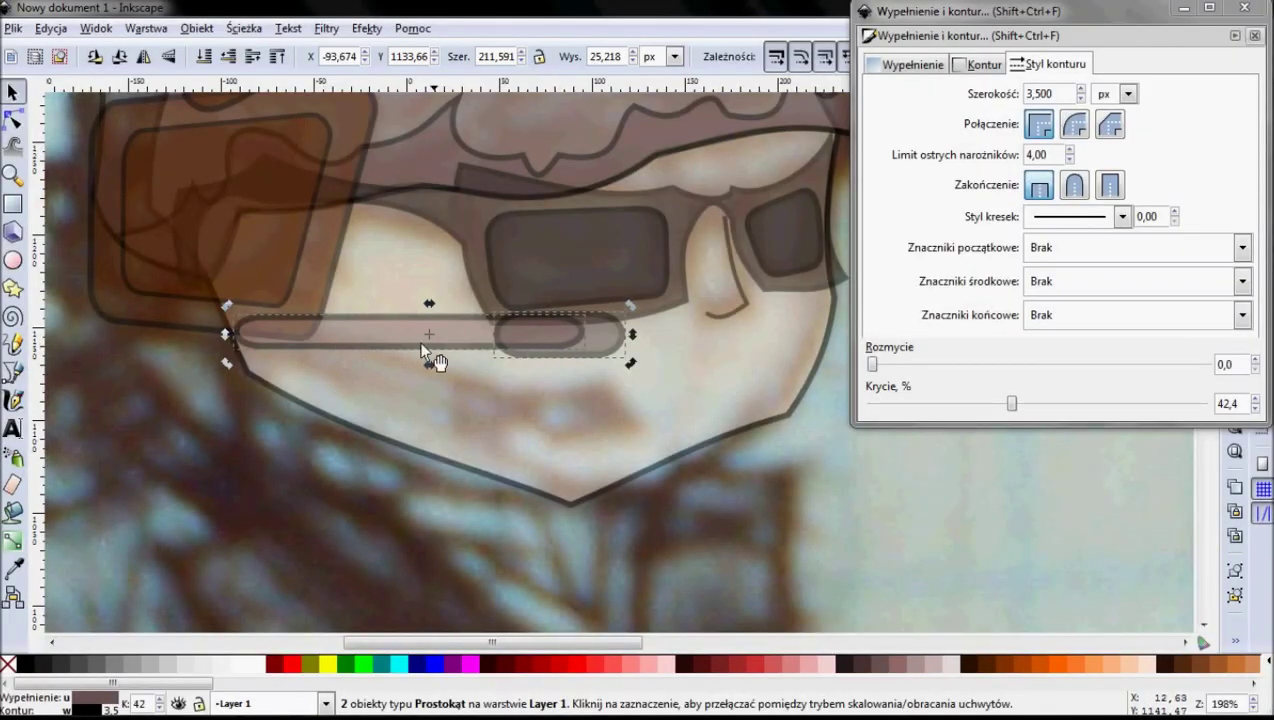
pyautogui.click(421, 344)
pyautogui.moveTo(429, 334); pyautogui.dragTo(327, 338)
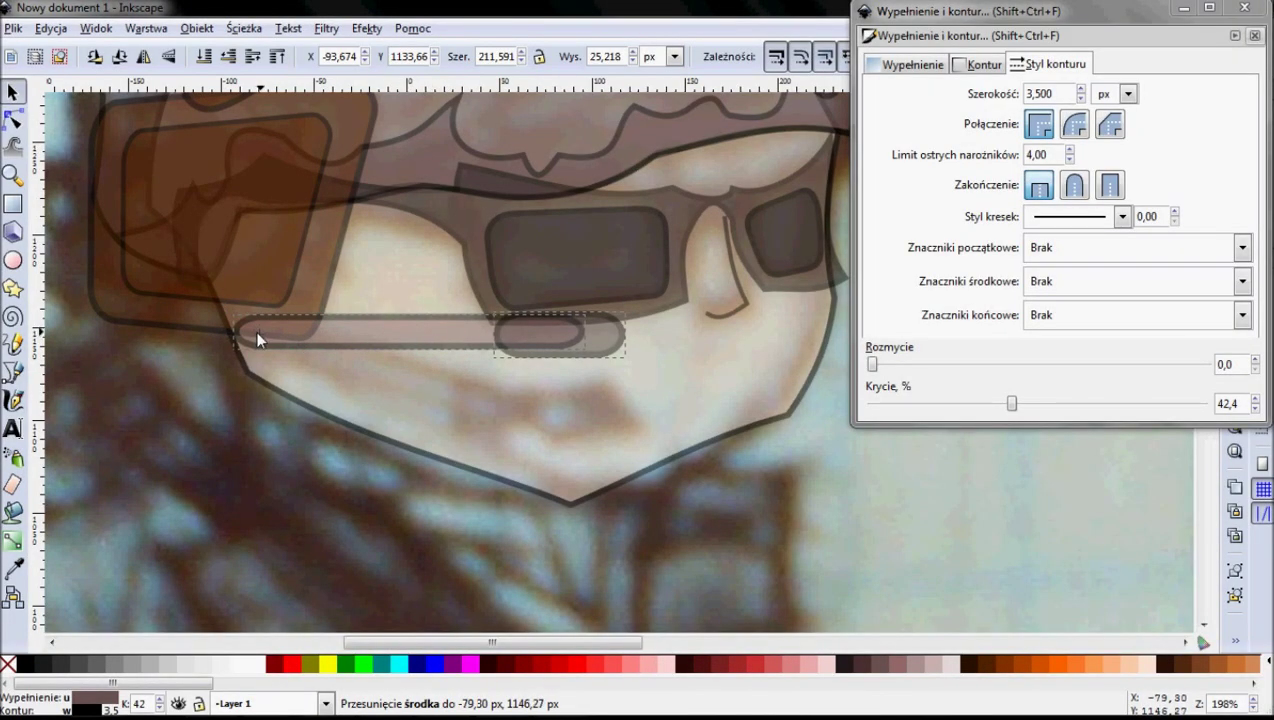
# Rotate the mic boom about its left end, move it up, tilt it toward the mouth, shrink it to 84%.
pyautogui.moveTo(256, 331); pyautogui.dragTo(256, 333)
pyautogui.moveTo(627, 308); pyautogui.dragTo(610, 402)
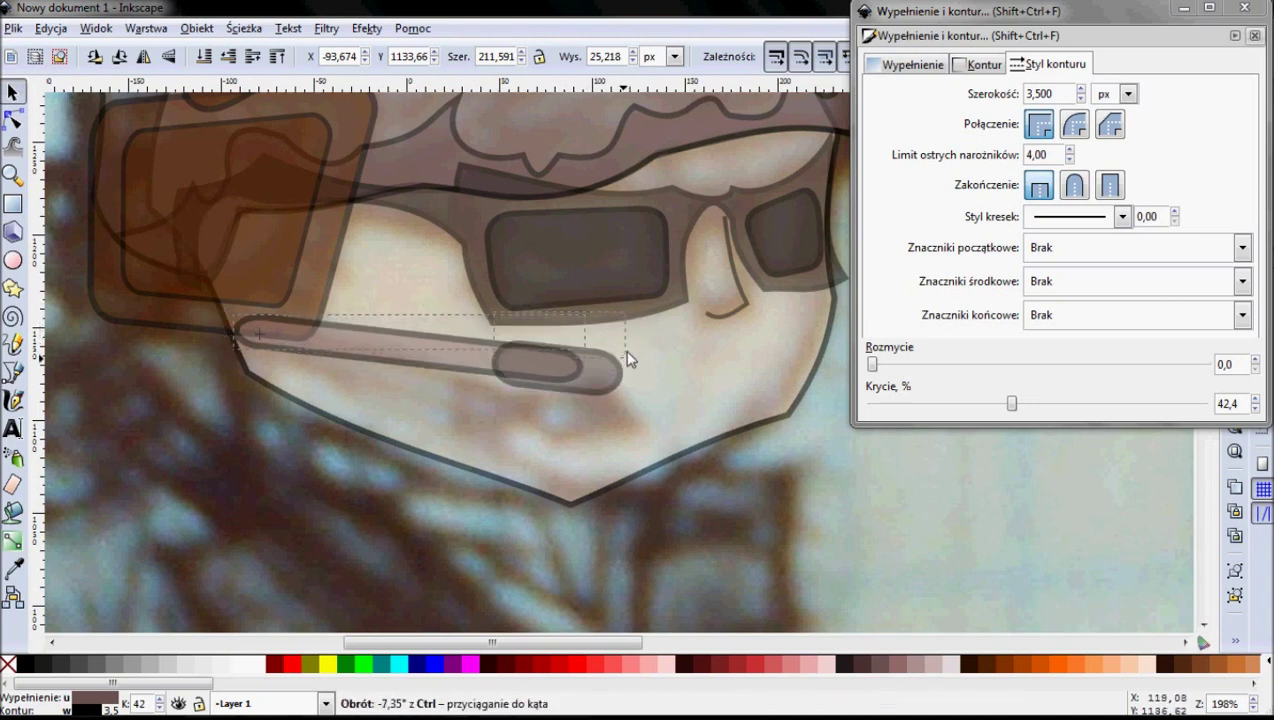
pyautogui.moveTo(277, 338); pyautogui.dragTo(285, 327)
pyautogui.moveTo(619, 290); pyautogui.dragTo(589, 349)
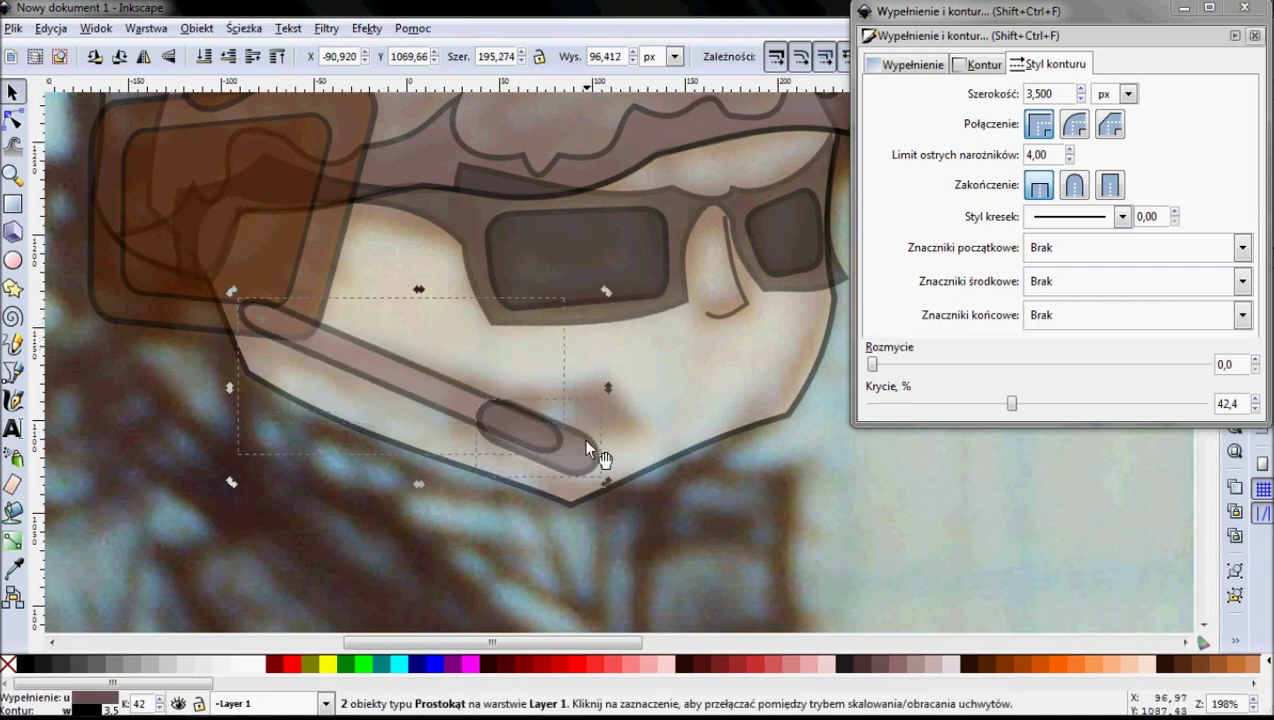
pyautogui.moveTo(608, 484); pyautogui.dragTo(548, 450)
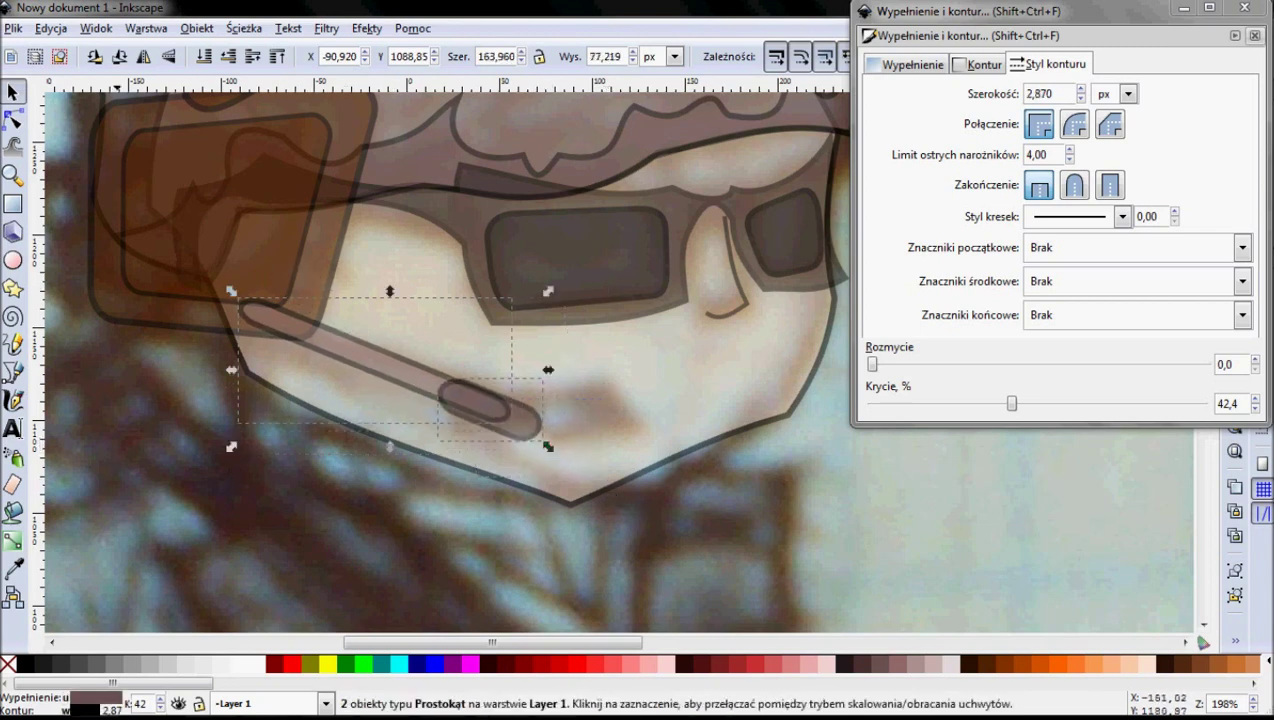
pyautogui.press('b')
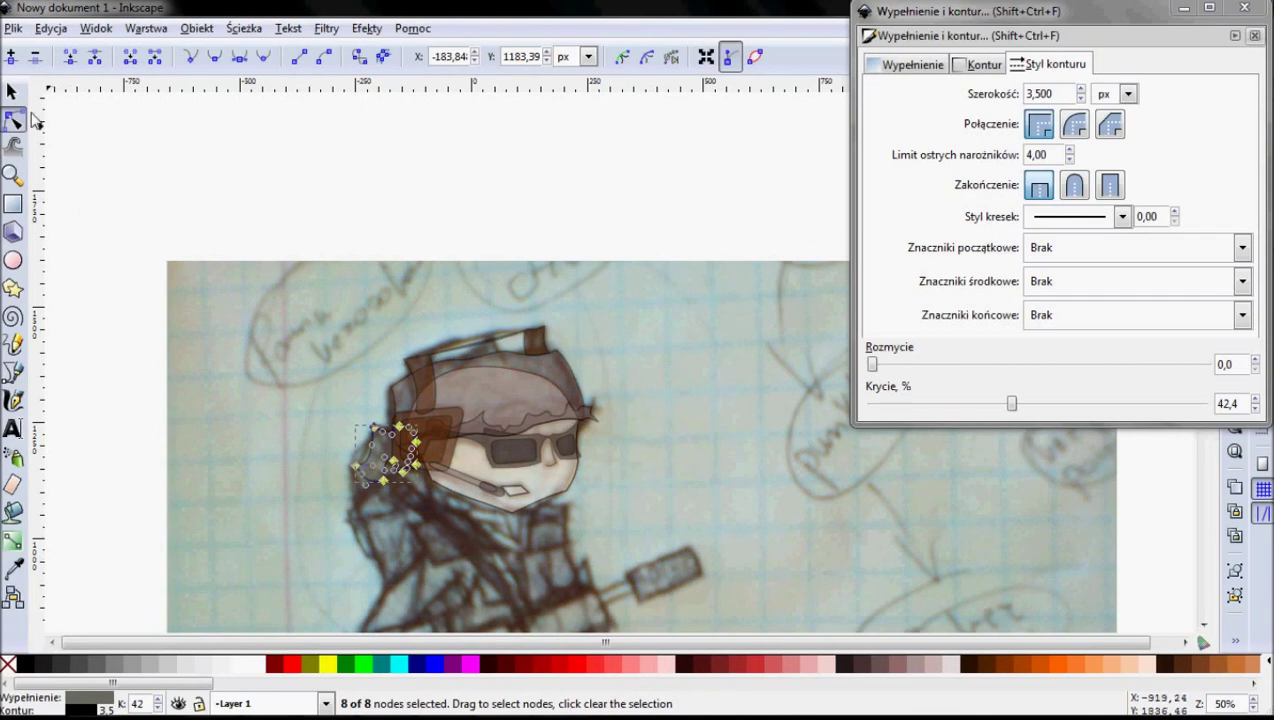
# Select every head shape except the background sketch and move the head up above the sketch.
pyautogui.press('s')
pyautogui.hotkey('ctrl', 'a')
pyautogui.keyDown('shift'); pyautogui.click(632, 362); pyautogui.keyUp('shift')
pyautogui.moveTo(505, 428); pyautogui.dragTo(546, 262)
pyautogui.scroll(2, 554, 589)
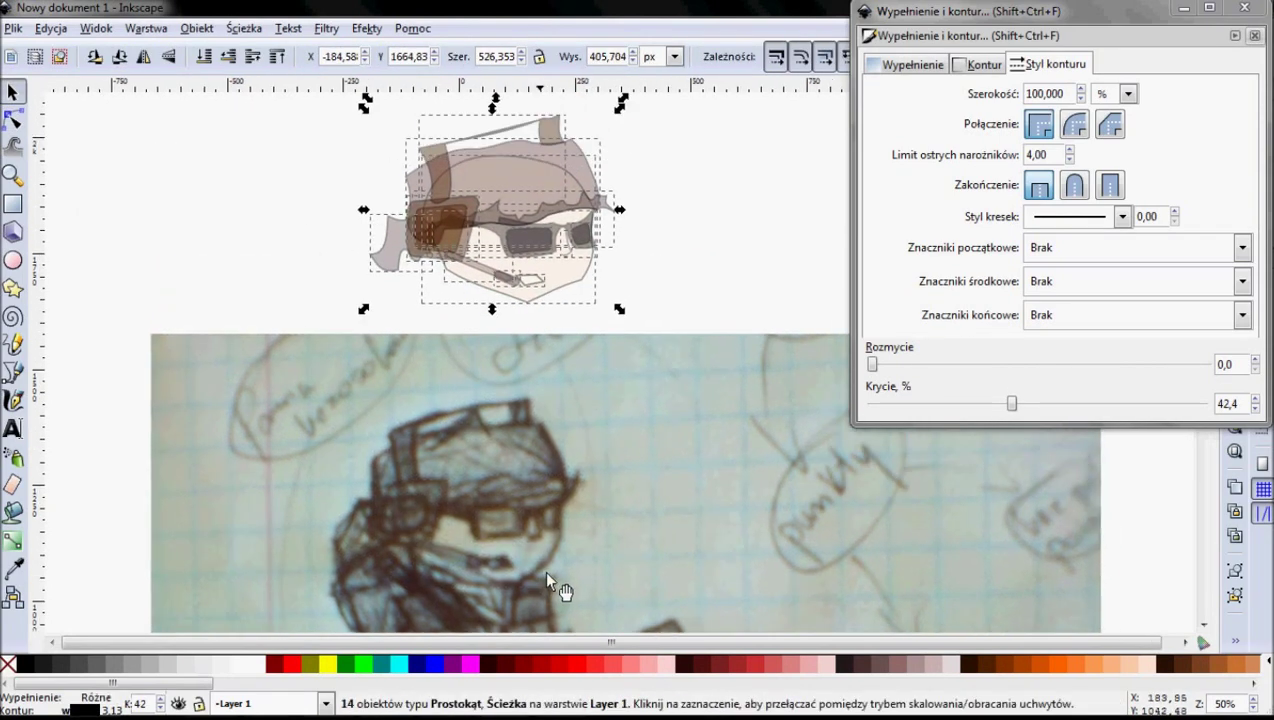
pyautogui.scroll(1, 527, 625)
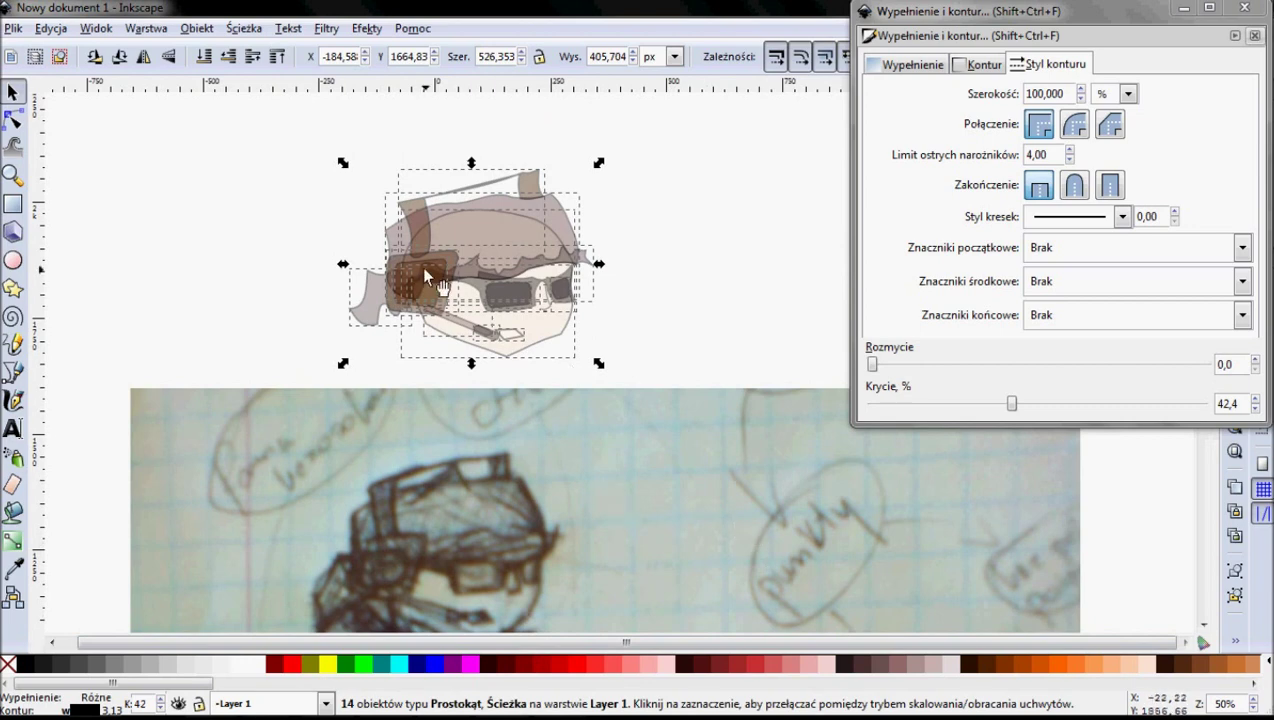
pyautogui.moveTo(496, 273); pyautogui.dragTo(487, 236)
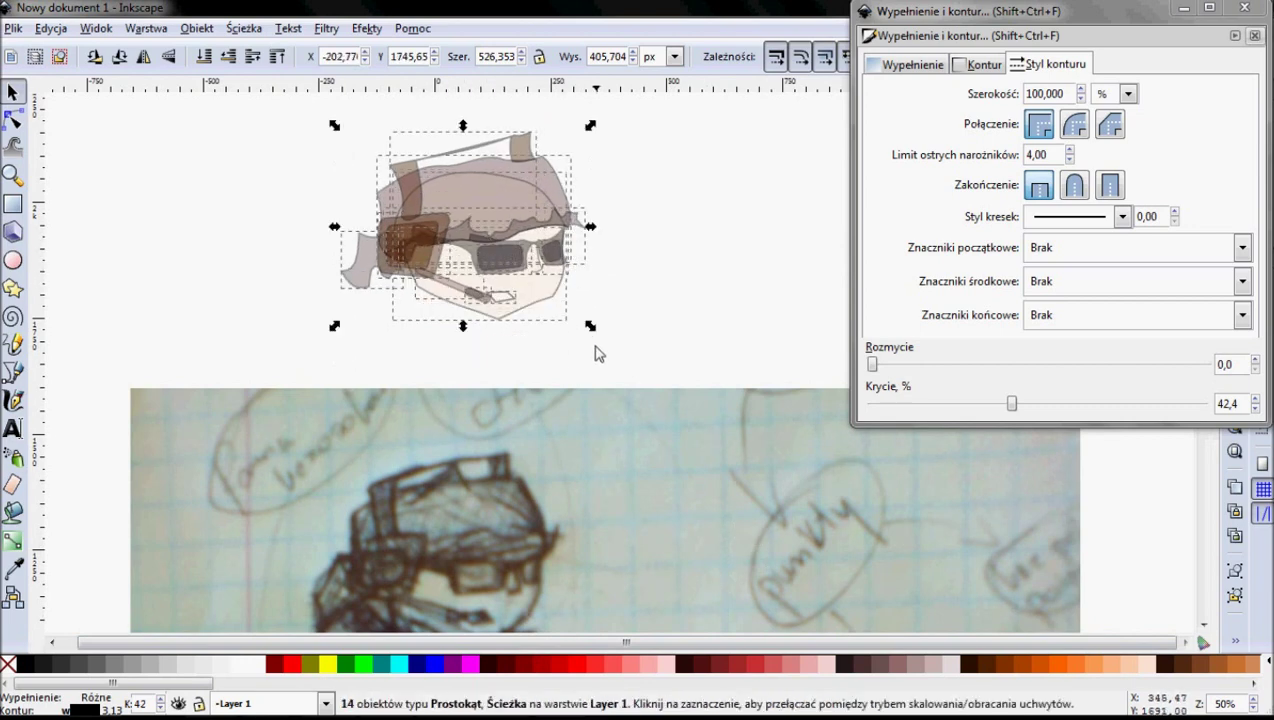
# Set the opacity of all the head shapes to 100% and clear the selection.
pyautogui.hscroll(1, 583, 329)
pyautogui.scroll(-3, 557, 288)
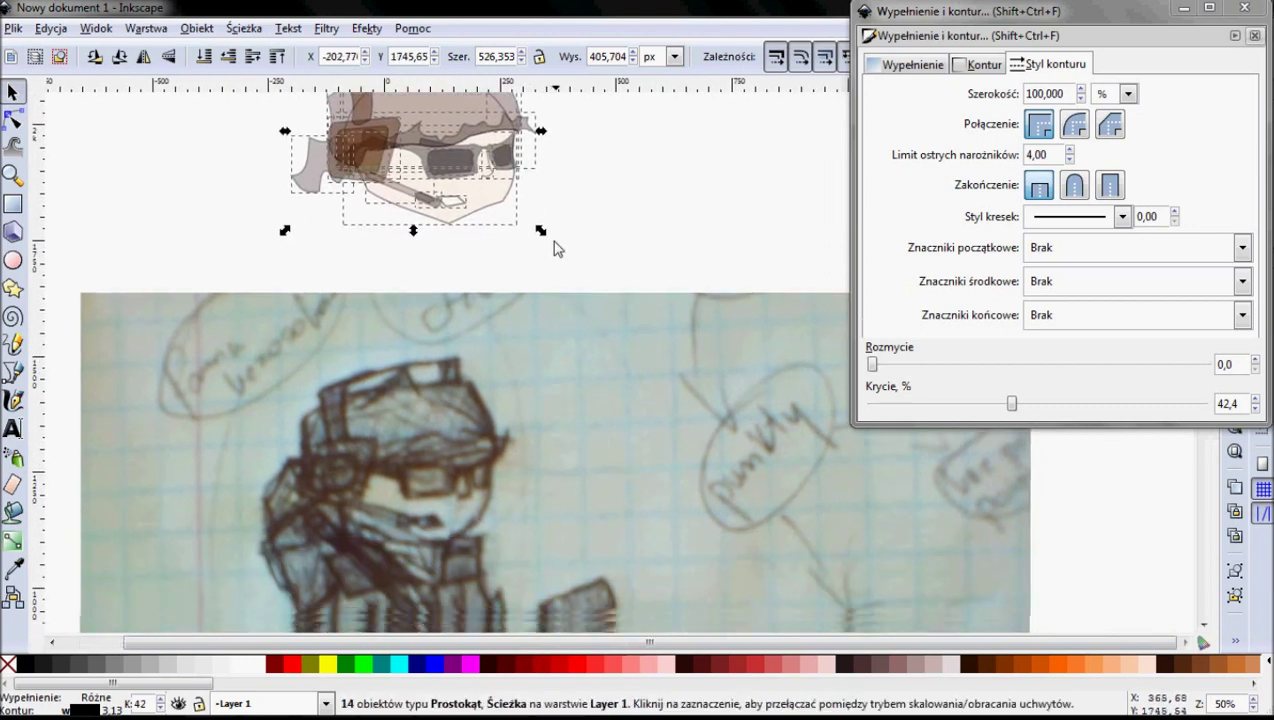
pyautogui.keyDown('ctrl'); pyautogui.scroll(1, 570, 290); pyautogui.keyUp('ctrl')
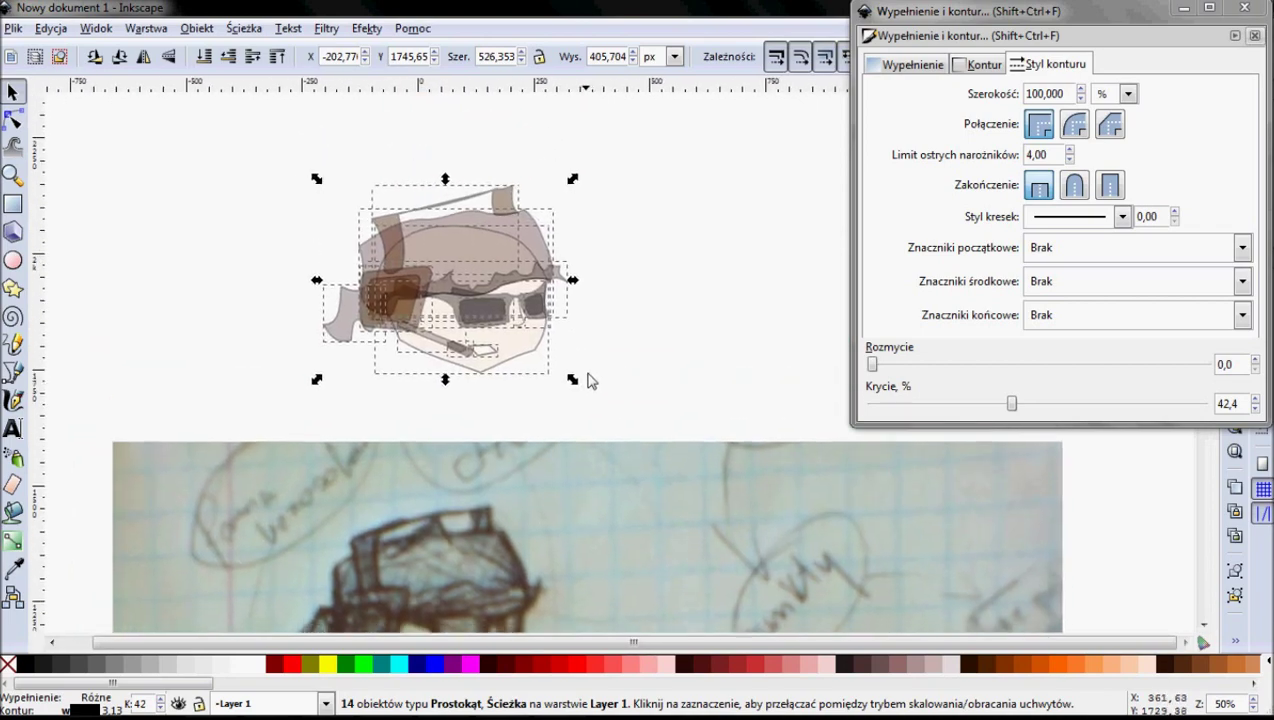
pyautogui.keyDown('ctrl'); pyautogui.scroll(3, 458, 240); pyautogui.keyUp('ctrl')
pyautogui.keyDown('ctrl'); pyautogui.scroll(1, 489, 273); pyautogui.keyUp('ctrl')
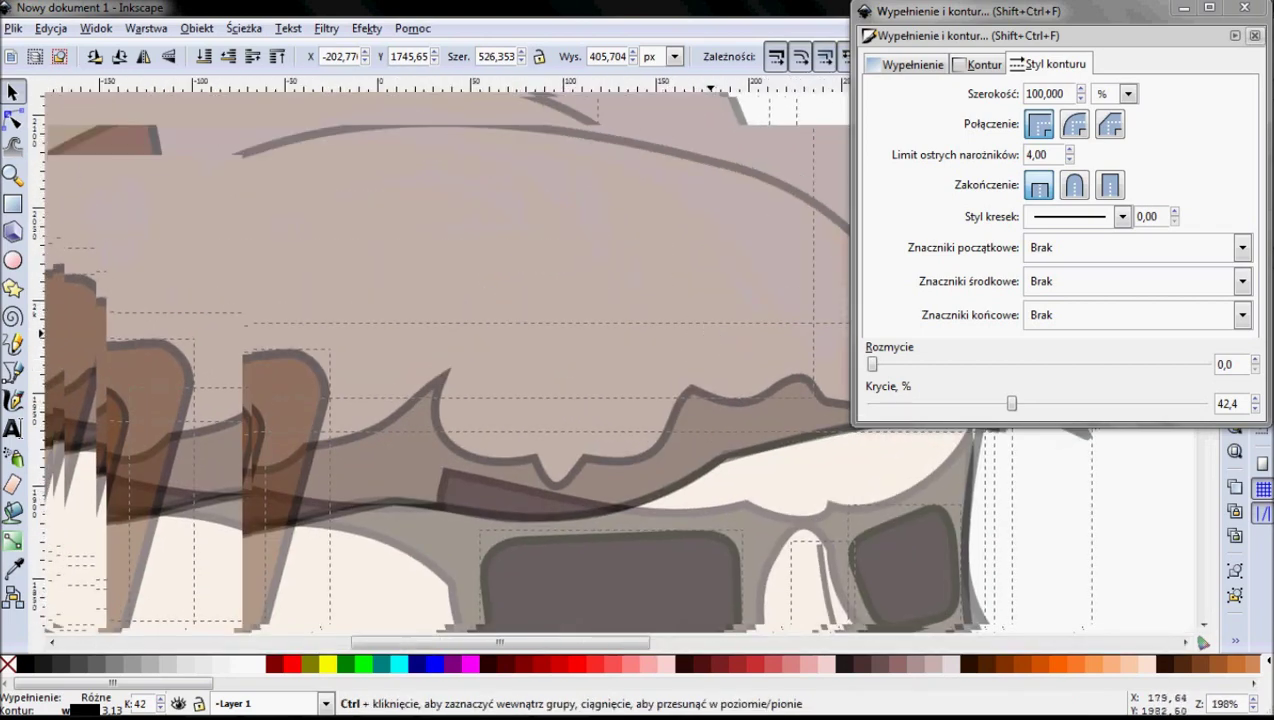
pyautogui.keyDown('ctrl'); pyautogui.scroll(-2, 489, 273); pyautogui.keyUp('ctrl')
pyautogui.keyDown('ctrl'); pyautogui.scroll(-1, 654, 441); pyautogui.keyUp('ctrl')
pyautogui.scroll(2, 560, 400)
pyautogui.hscroll(-3, 714, 459)
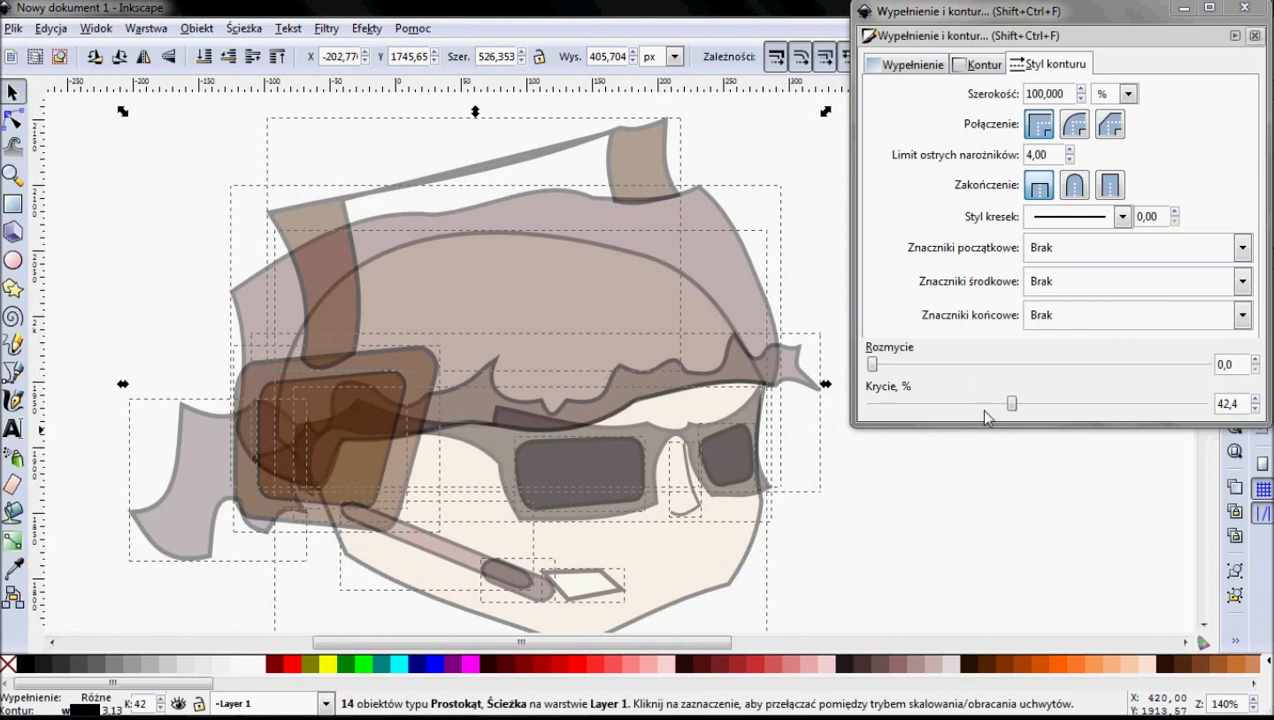
pyautogui.moveTo(1013, 405); pyautogui.dragTo(1066, 408)
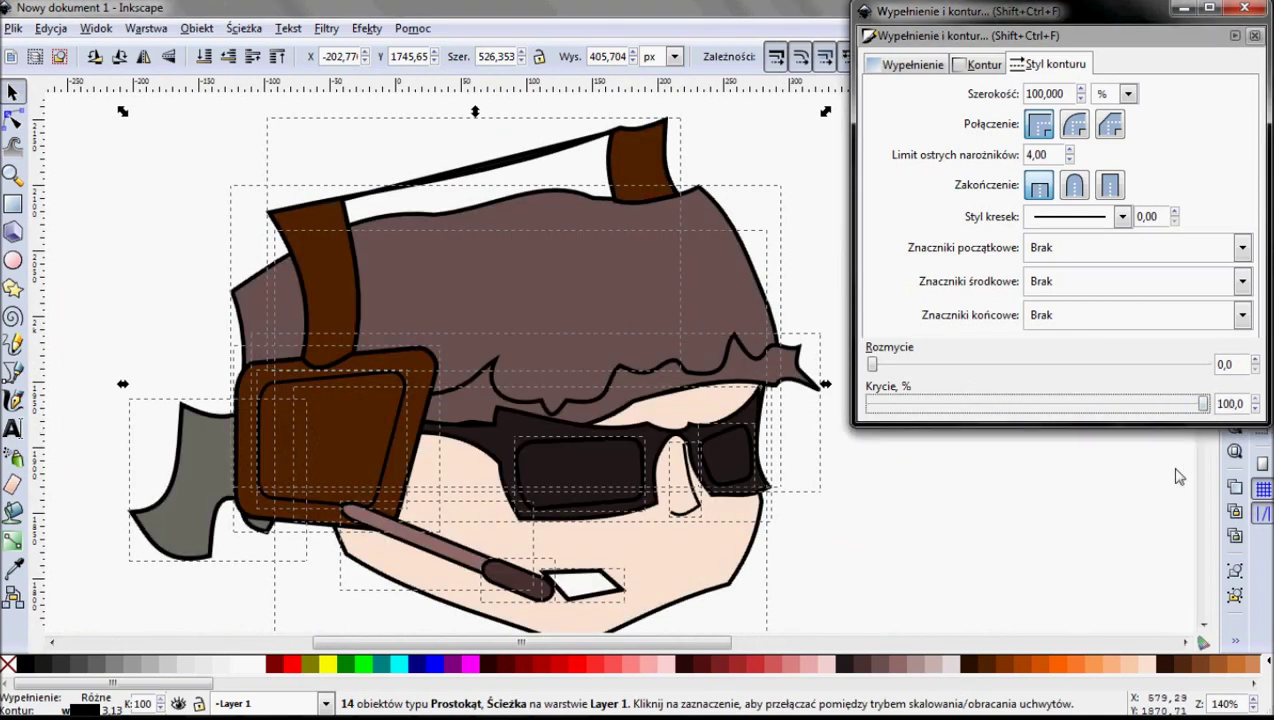
pyautogui.scroll(-1, 756, 531)
pyautogui.hscroll(2, 700, 523)
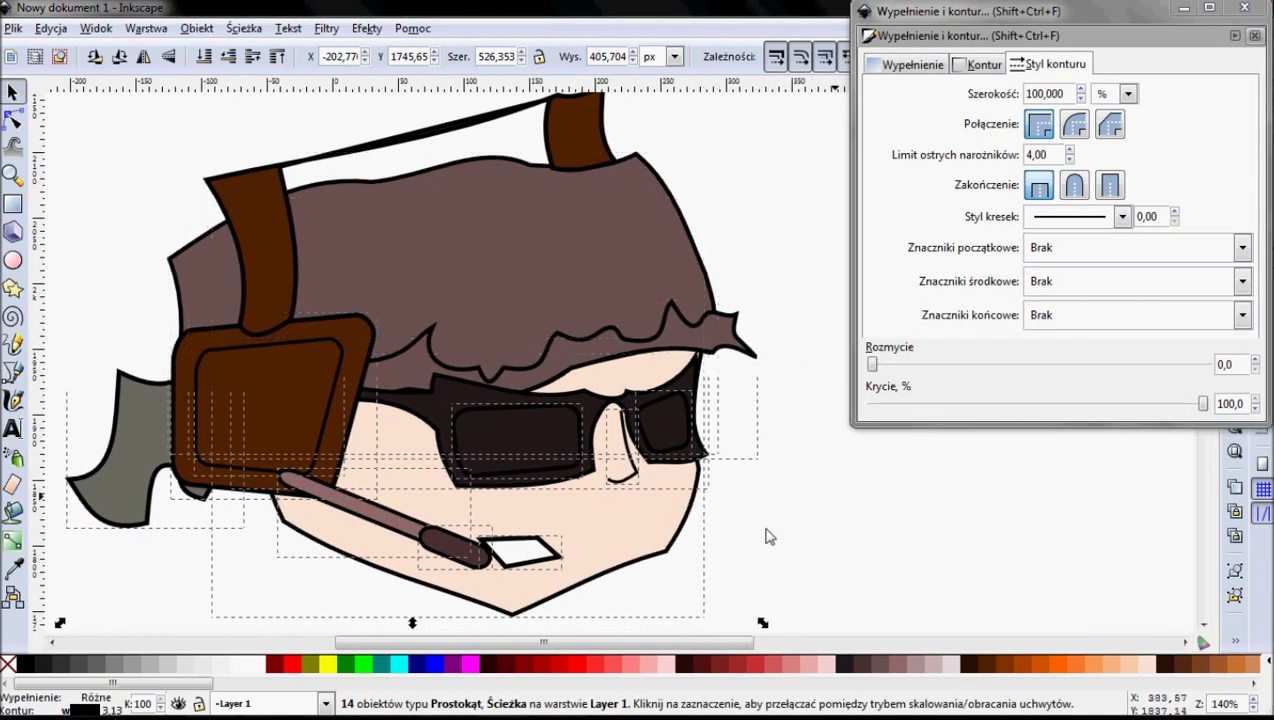
pyautogui.press('Escape')
pyautogui.click(14, 122)
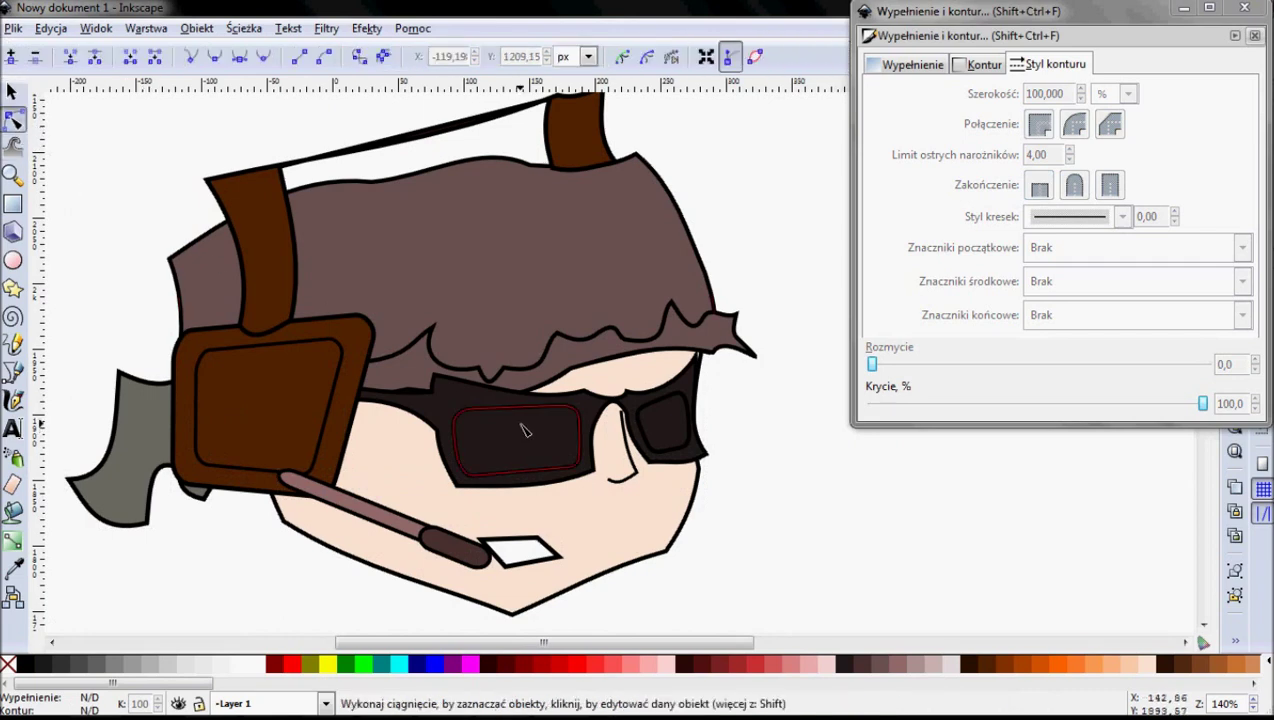
# Curve the mouth's lower edge upward into a smile.
pyautogui.click(604, 583)
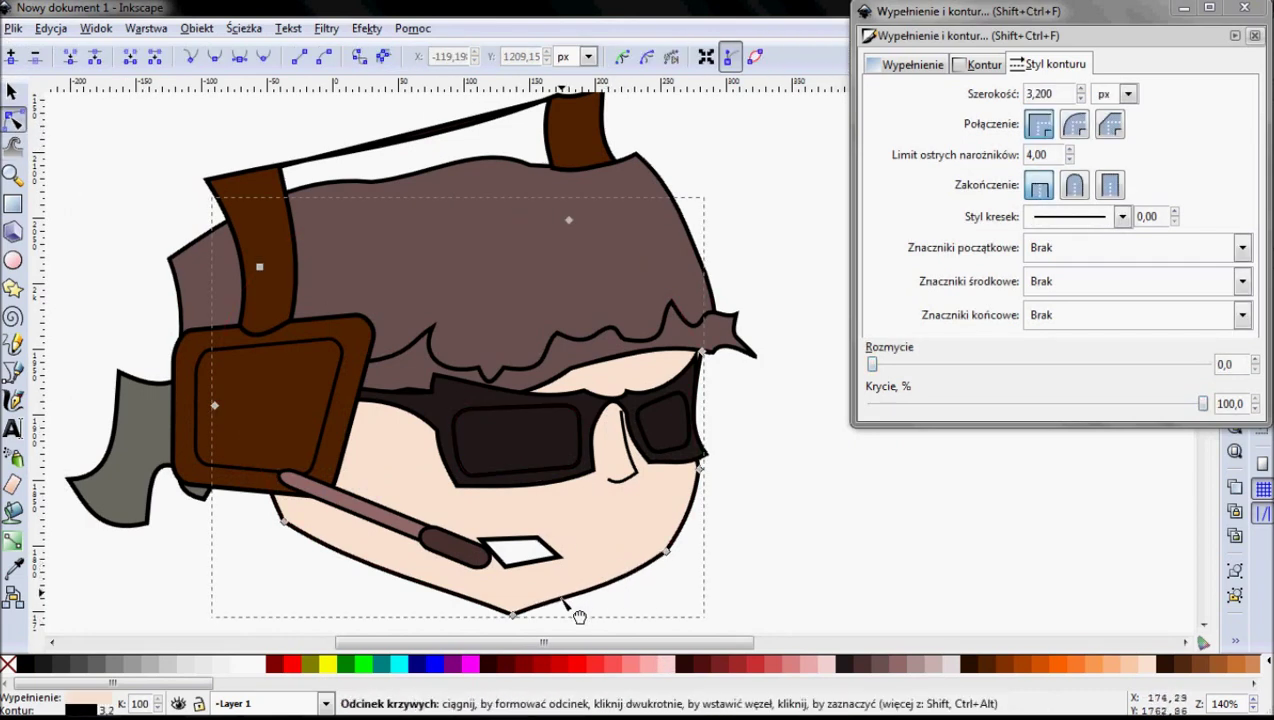
pyautogui.click(537, 567)
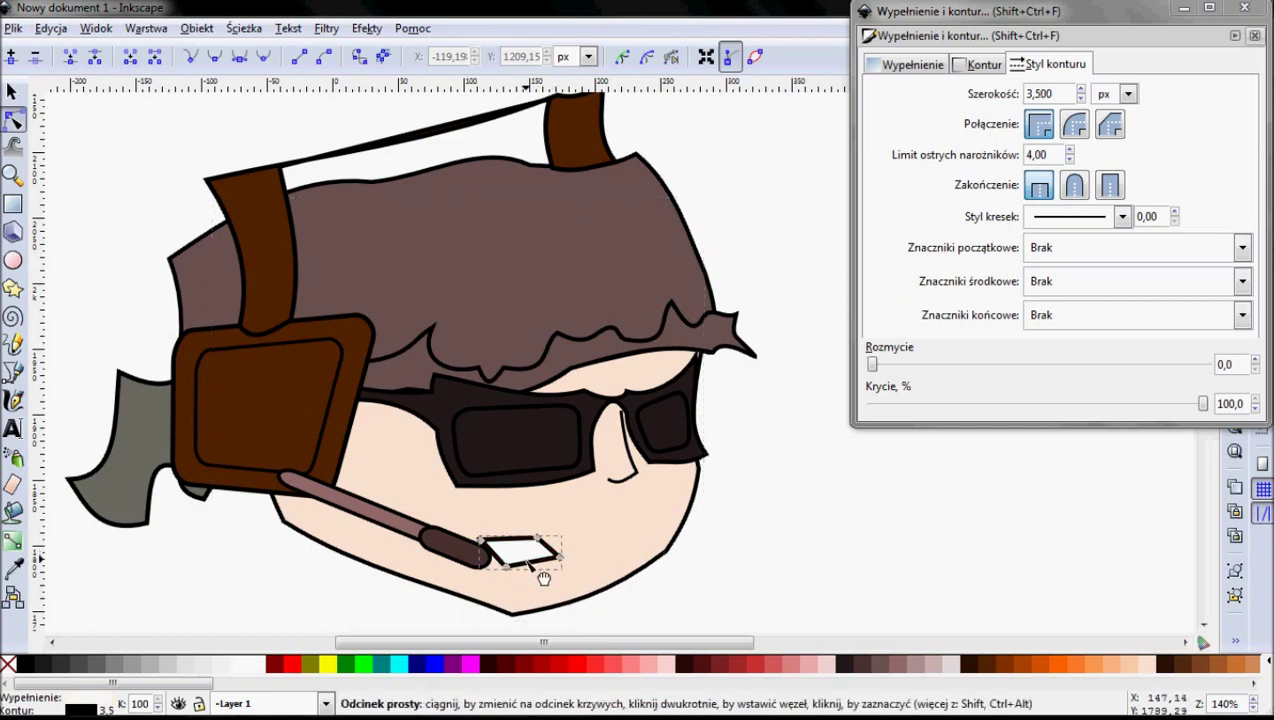
pyautogui.moveTo(547, 577); pyautogui.dragTo(540, 552)
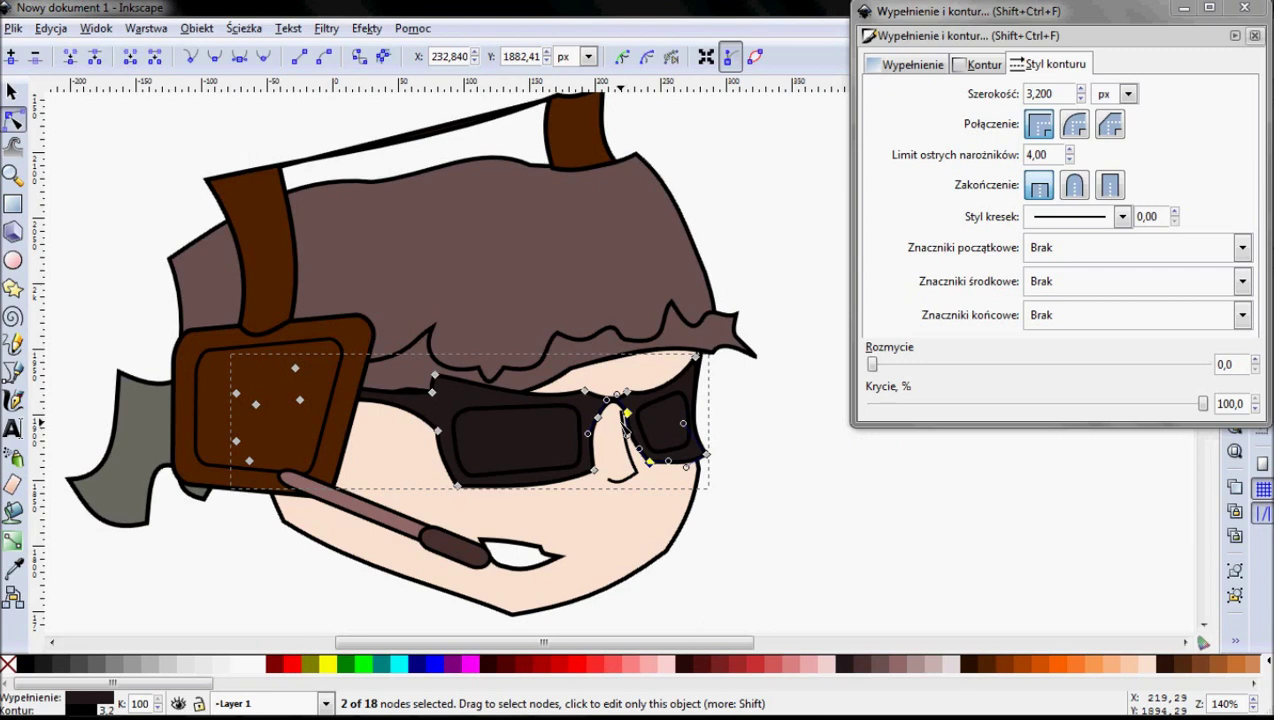
# Darken the left sunglasses lens and apply the same dark colour to the right lens.
pyautogui.click(513, 448)
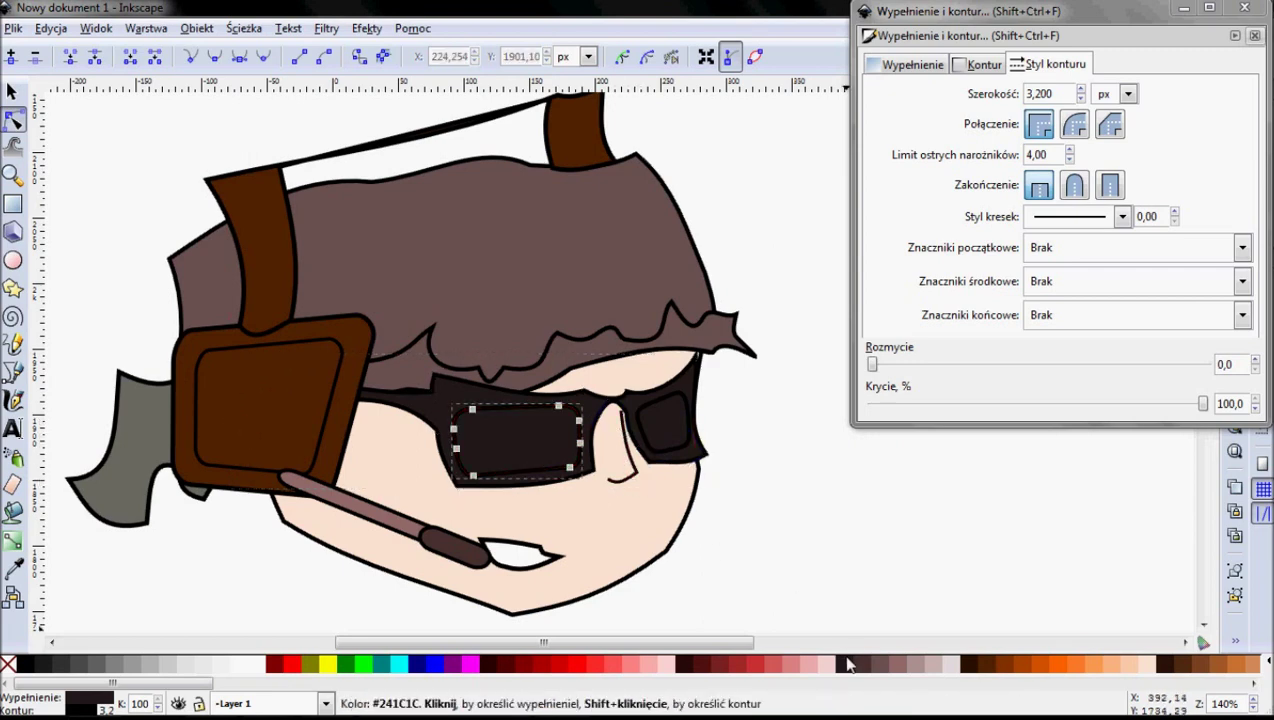
pyautogui.click(884, 66)
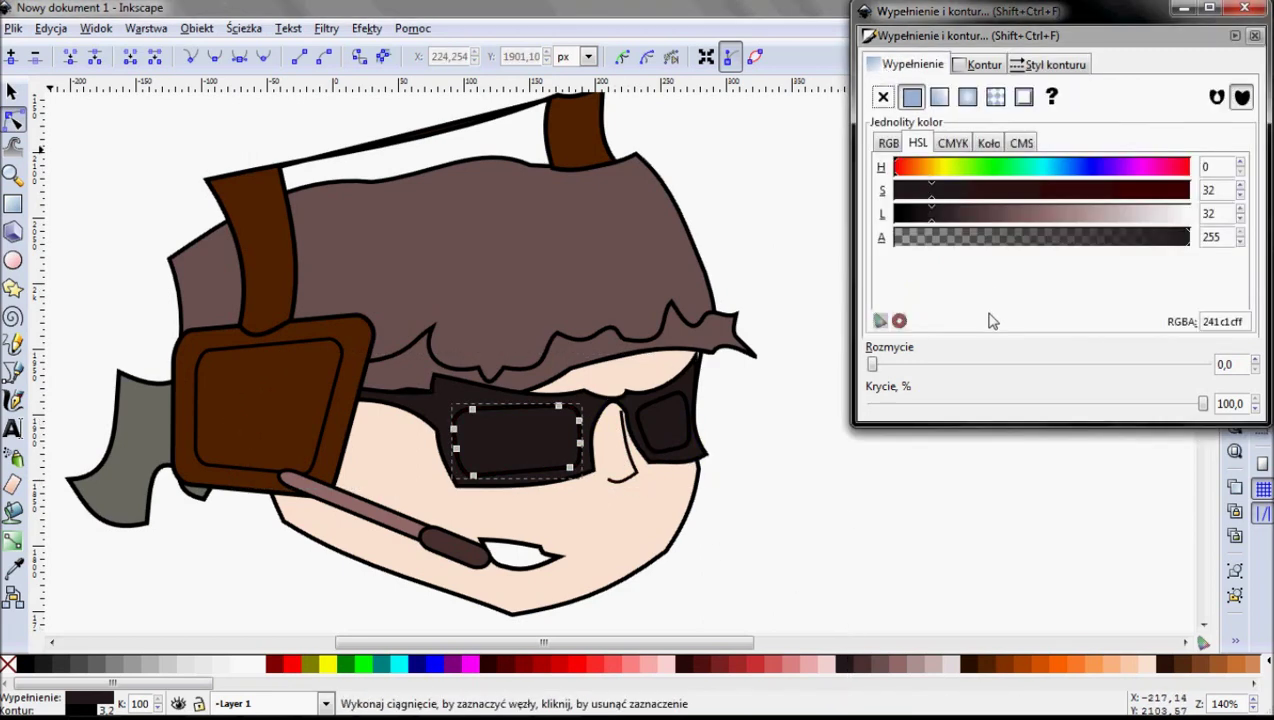
pyautogui.moveTo(930, 214); pyautogui.dragTo(918, 214)
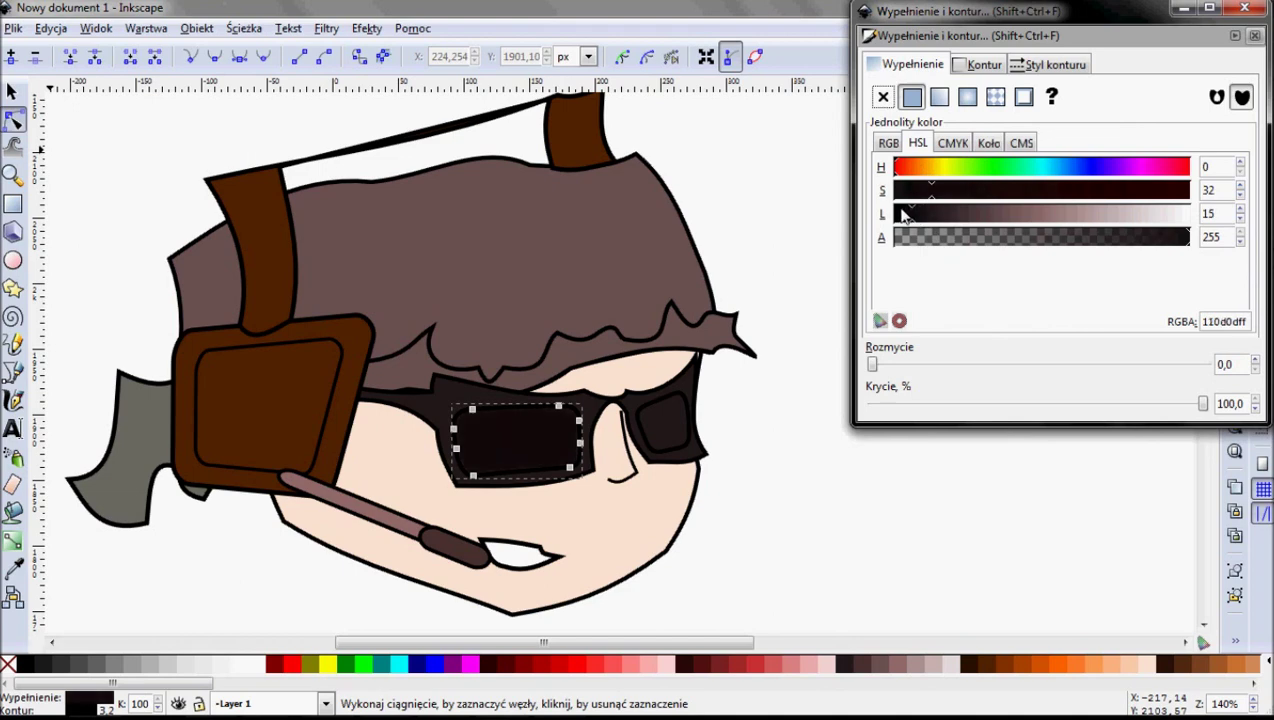
pyautogui.click(14, 567)
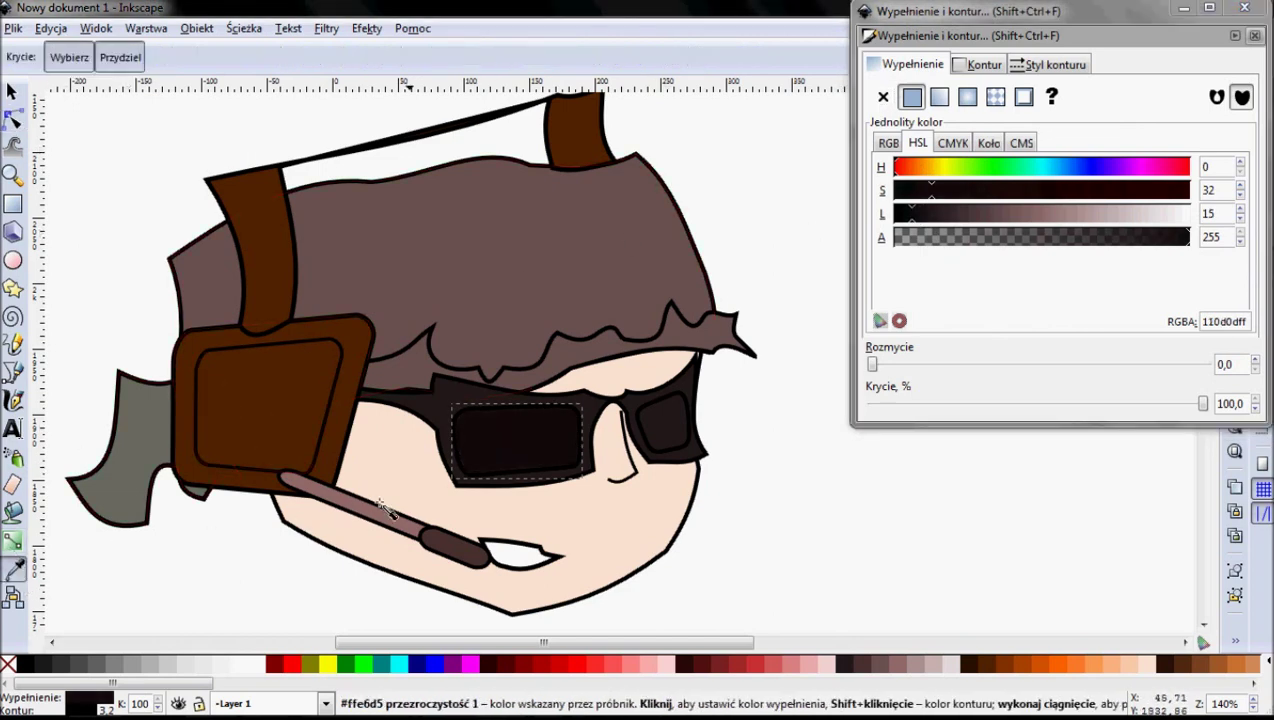
pyautogui.click(228, 238)
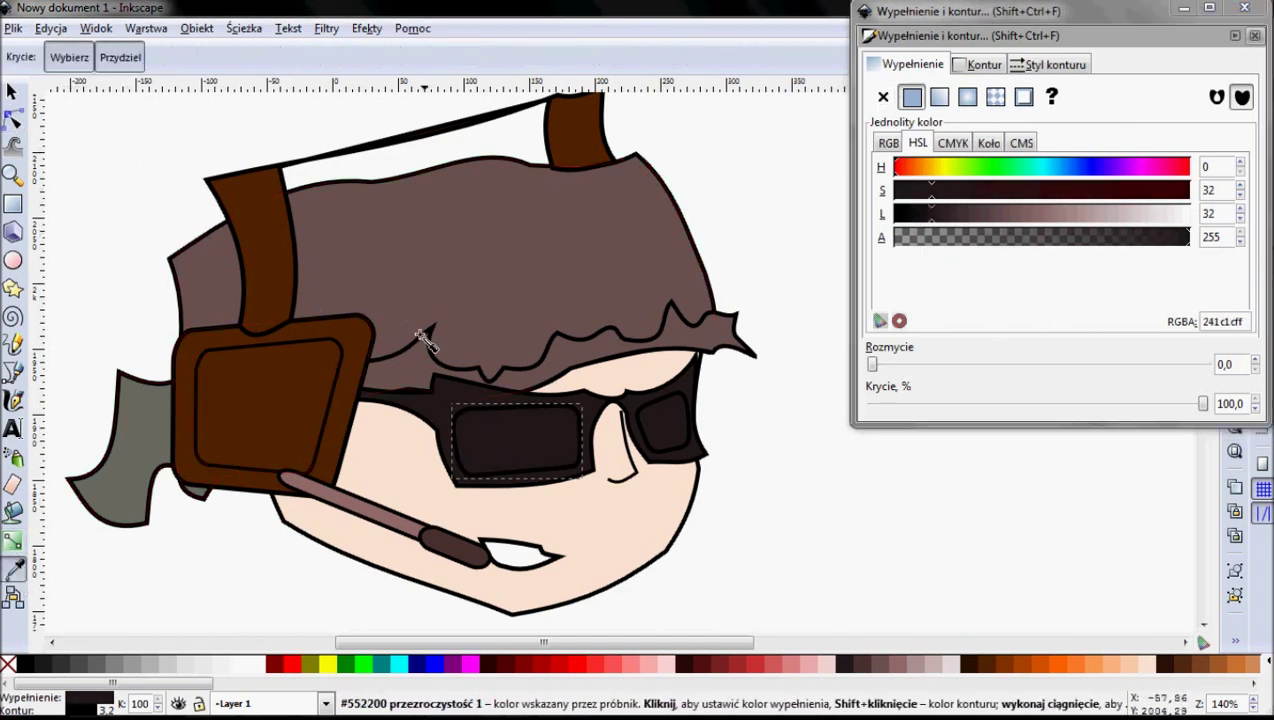
pyautogui.hotkey('ctrl', 'z')
pyautogui.click(13, 92)
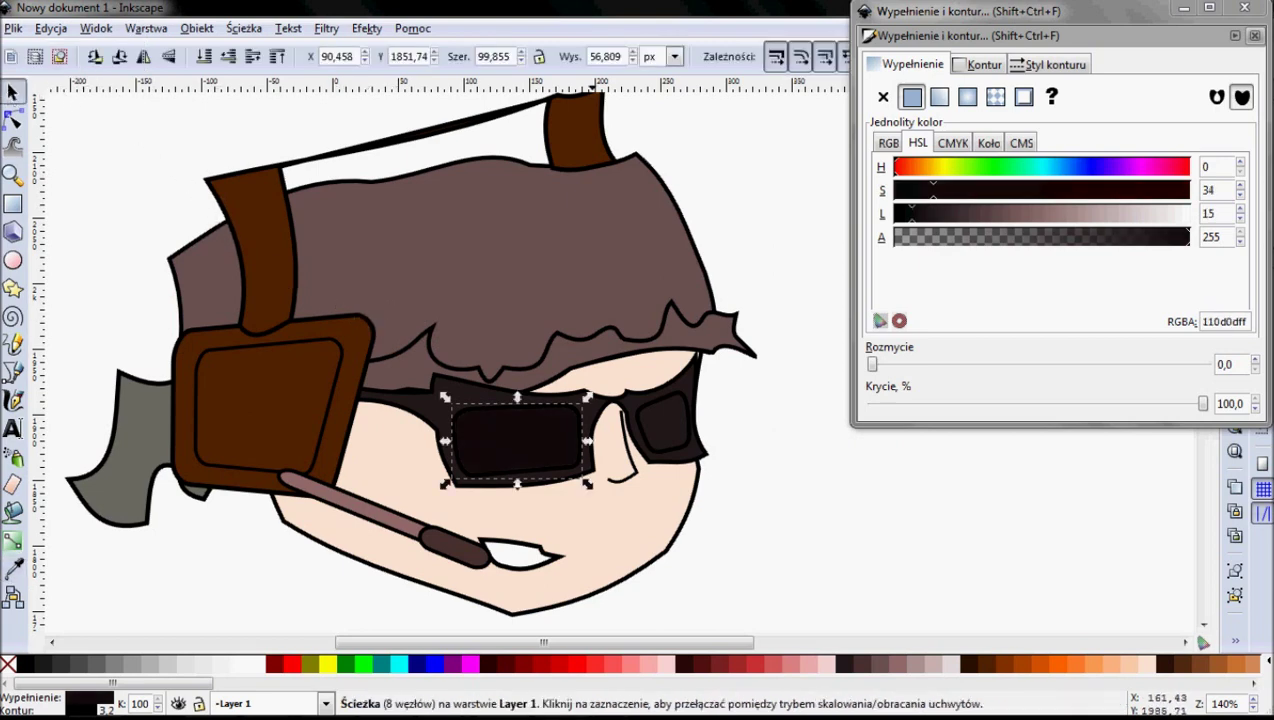
pyautogui.click(656, 438)
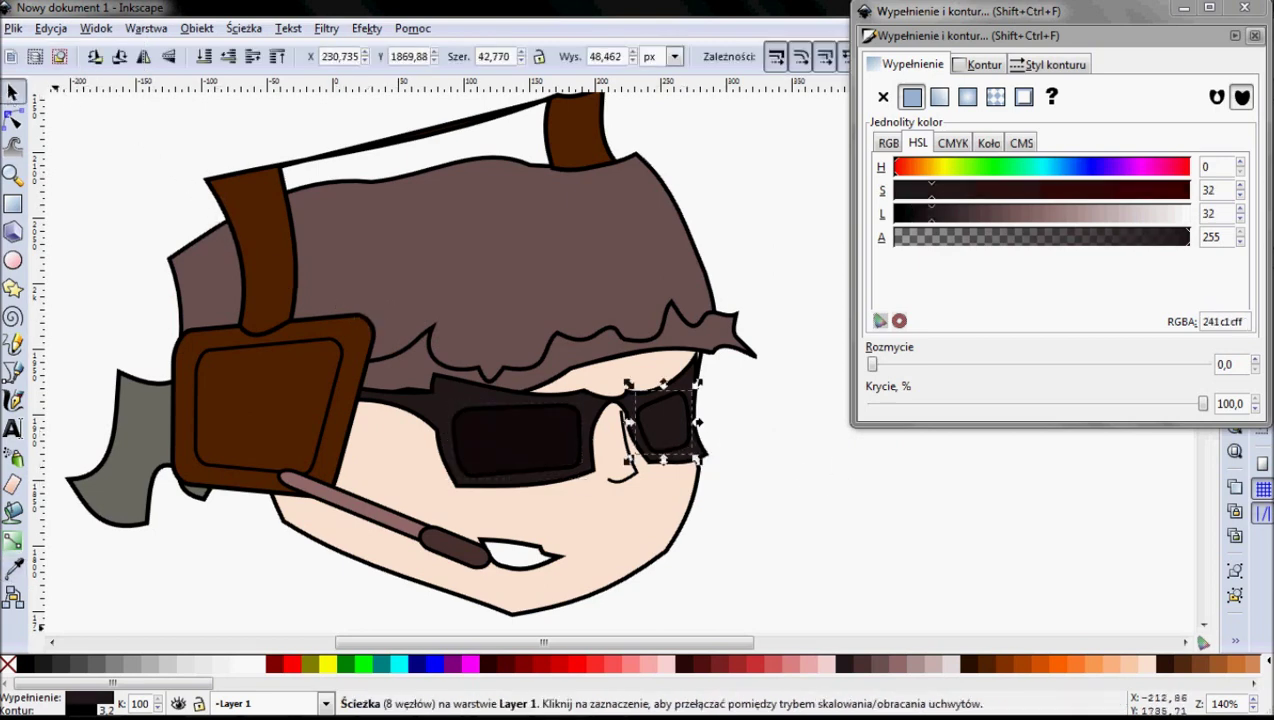
pyautogui.click(13, 568)
pyautogui.click(525, 445)
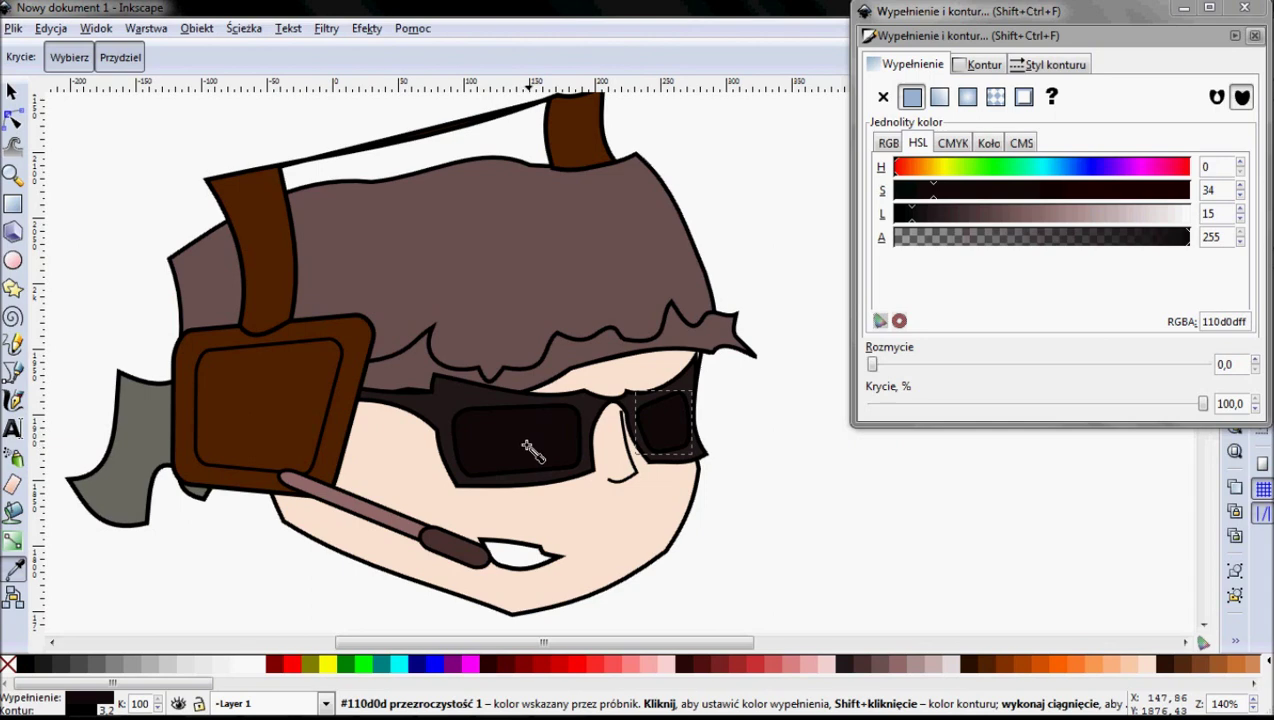
# Darken the earphone's inner panel fill and draw a small ellipse inside the microphone ring.
pyautogui.click(13, 120)
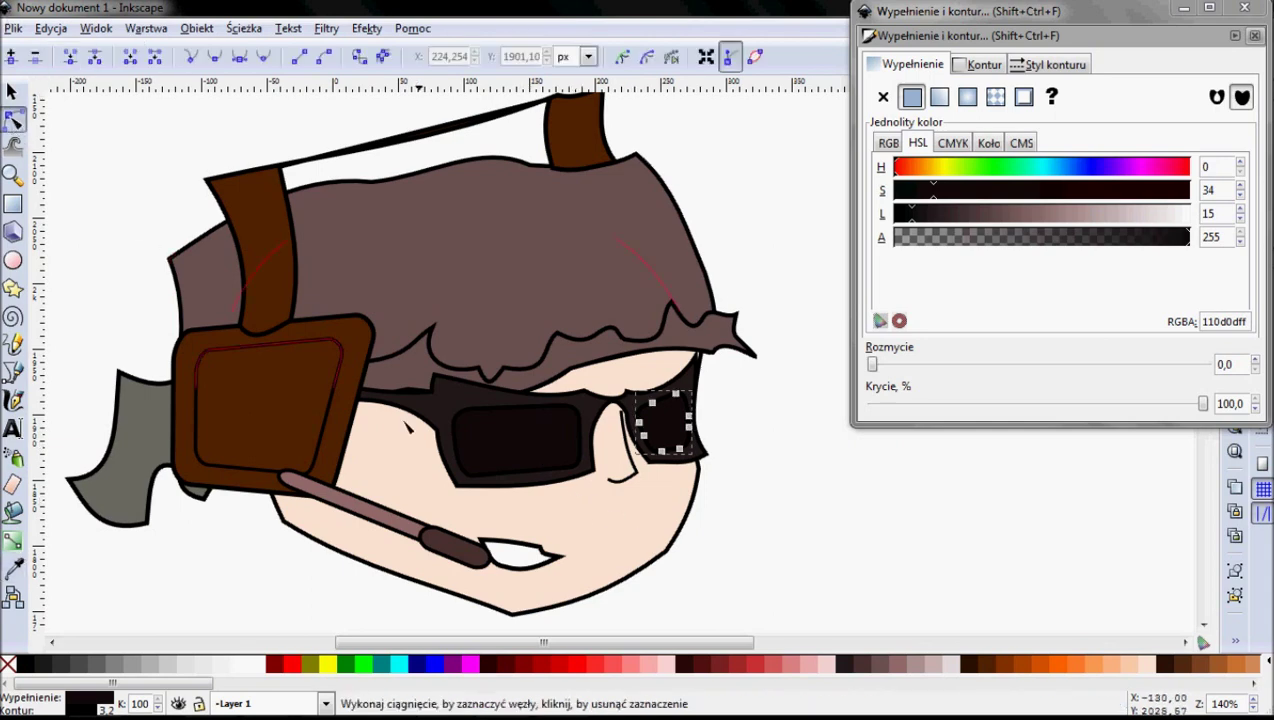
pyautogui.click(208, 408)
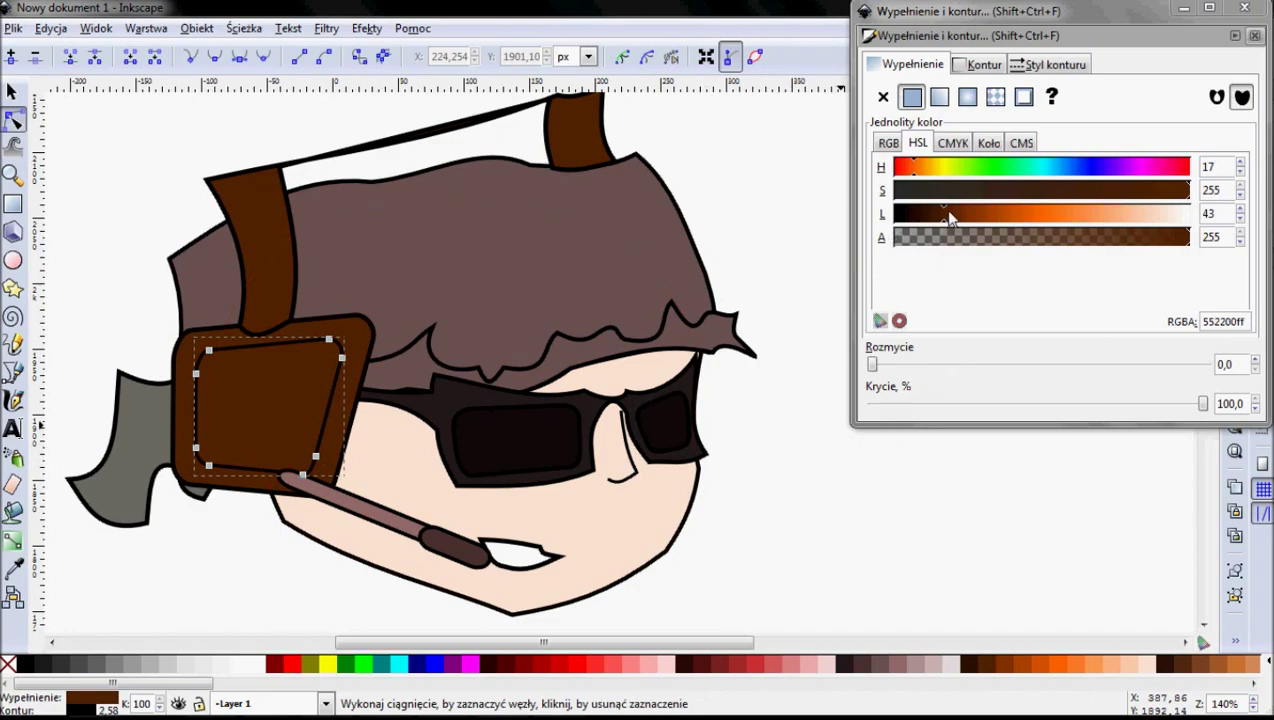
pyautogui.moveTo(949, 218); pyautogui.dragTo(922, 218)
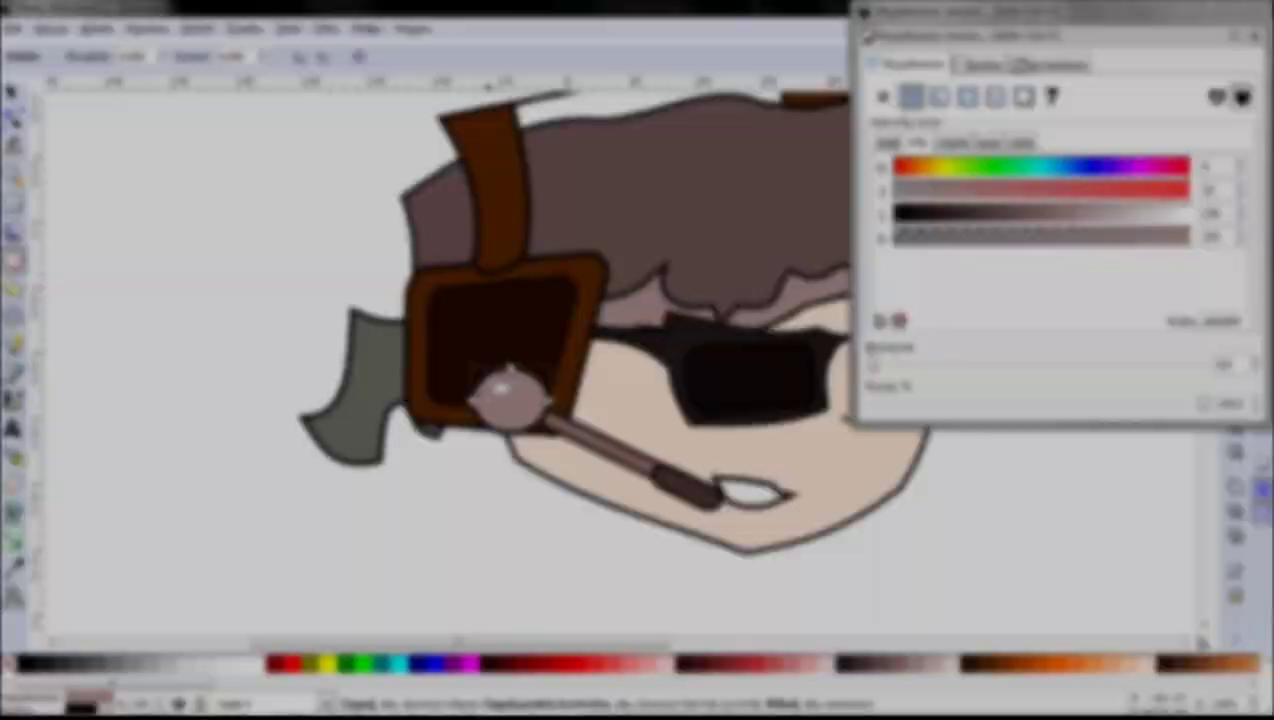
pyautogui.moveTo(486, 385); pyautogui.dragTo(532, 417)
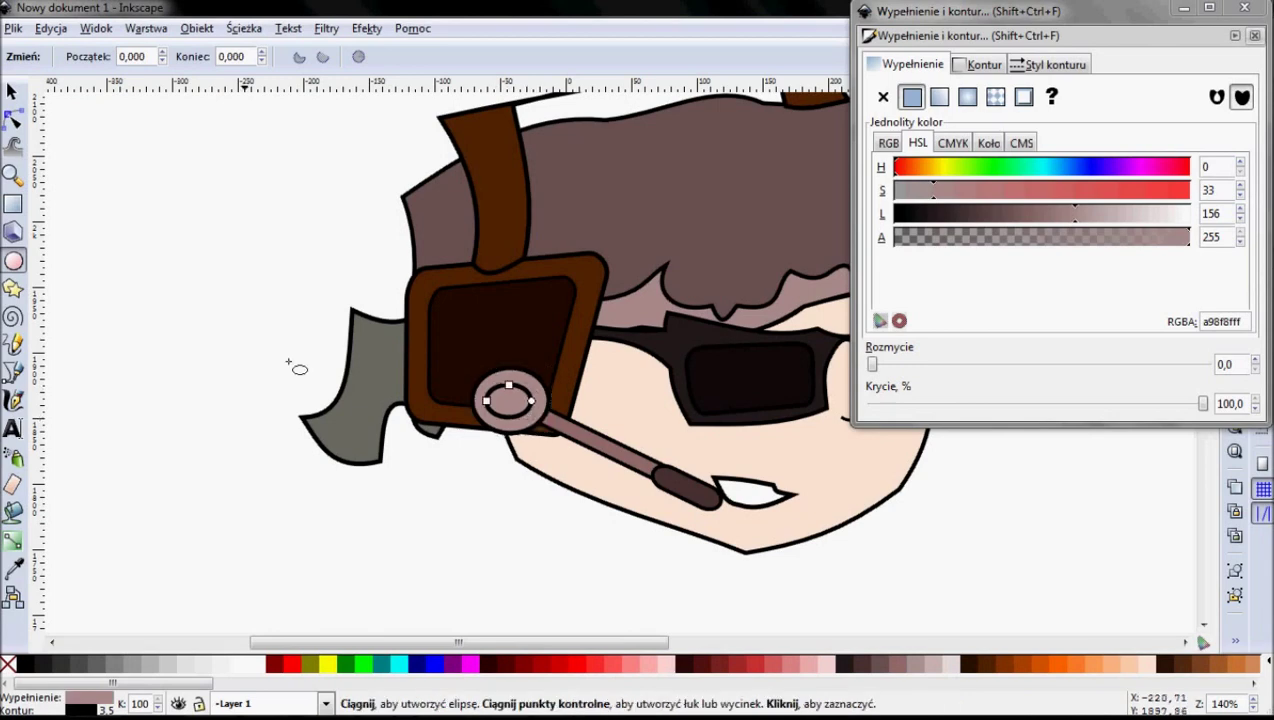
# Lower both ring ellipses one step behind the mic boom and skew them about 16 degrees.
pyautogui.press('s')
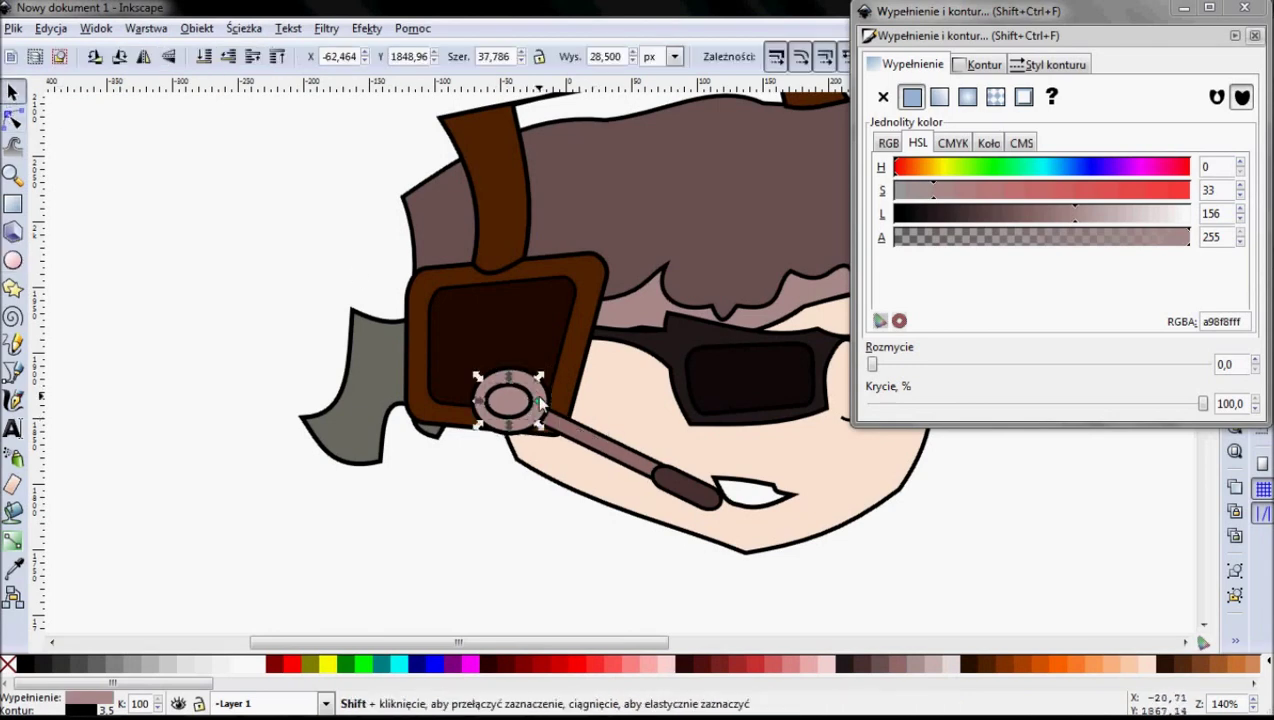
pyautogui.keyDown('shift'); pyautogui.click(548, 408); pyautogui.keyUp('shift')
pyautogui.click(228, 57)
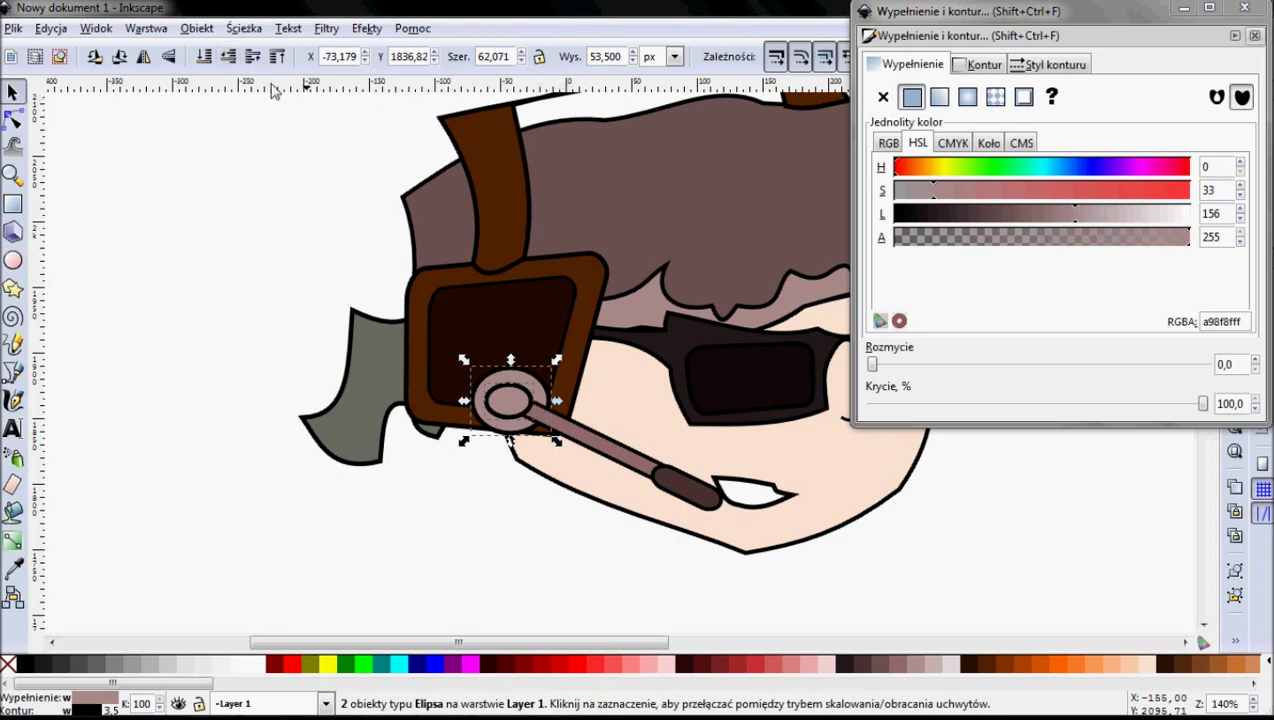
pyautogui.scroll(2, 516, 335)
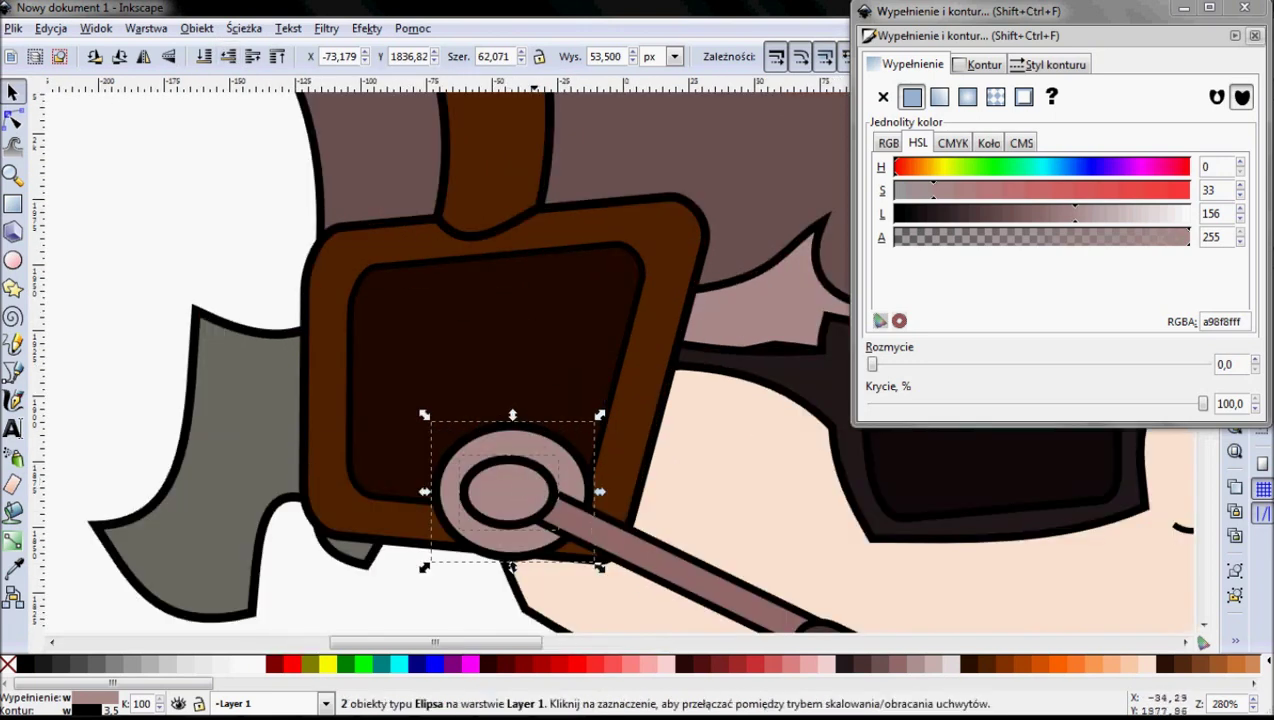
pyautogui.click(535, 436)
pyautogui.moveTo(512, 414)
pyautogui.mouseDown()
pyautogui.moveTo(533, 414)
pyautogui.moveTo(467, 411)
pyautogui.mouseUp()
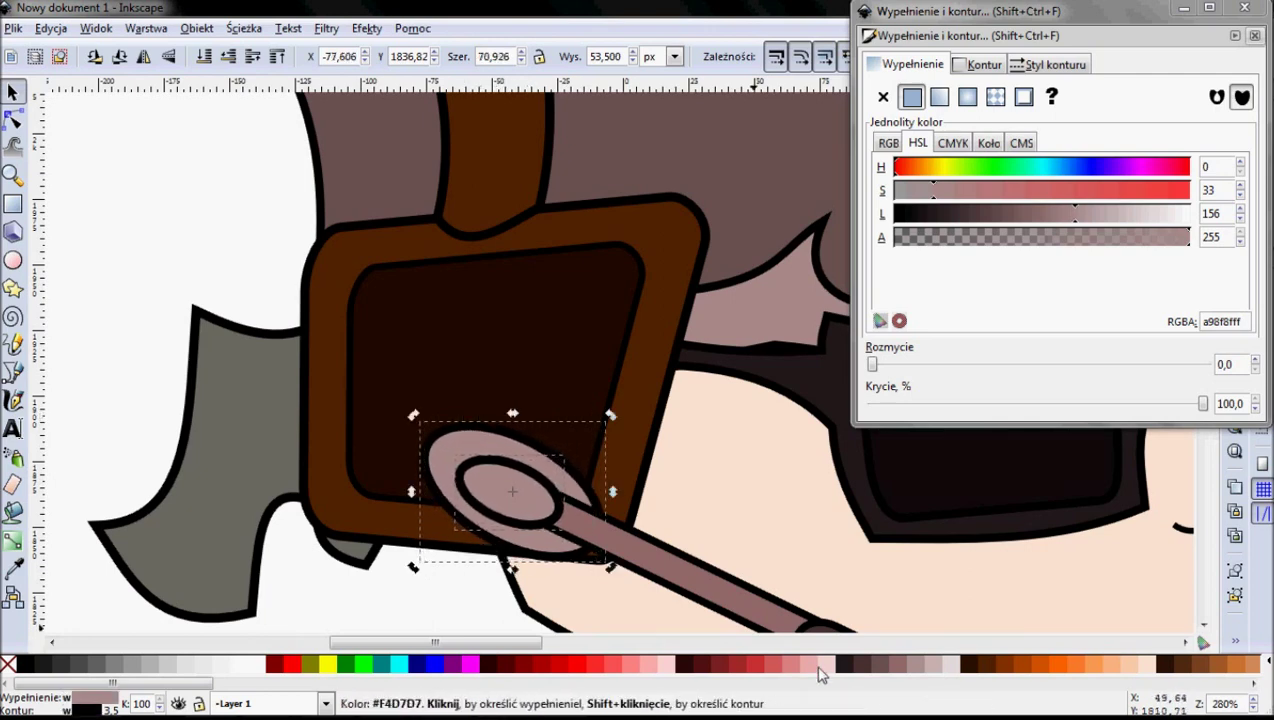
pyautogui.hscroll(15, 682, 569)
pyautogui.scroll(15, 600, 520)
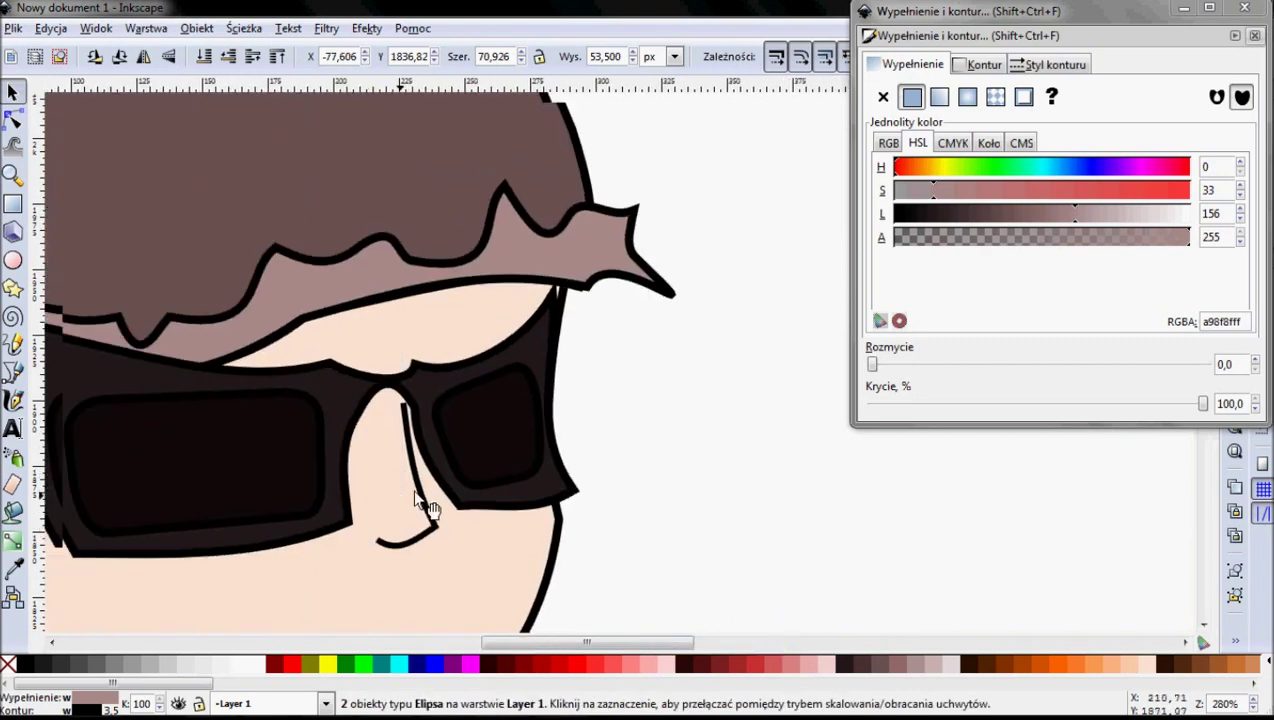
pyautogui.hscroll(-10, 460, 510)
pyautogui.hscroll(-5, 560, 450)
pyautogui.scroll(-5, 620, 380)
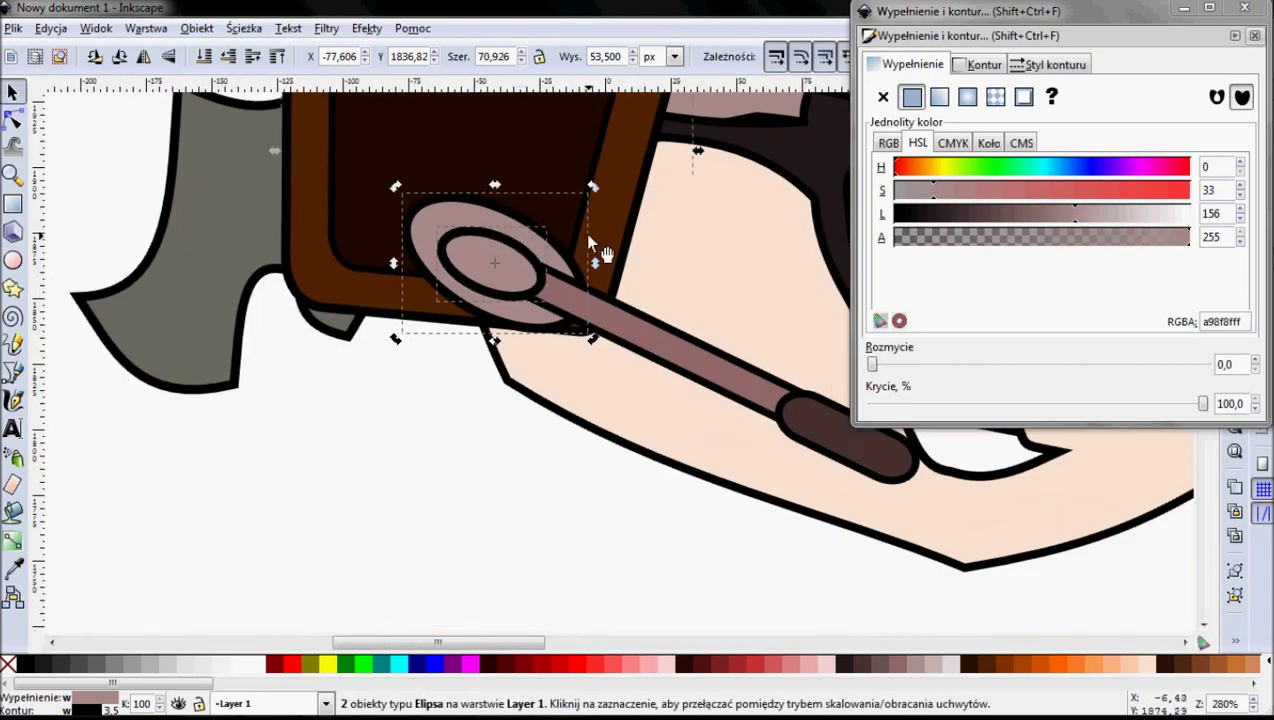
# Lighten the inner ellipse's fill and darken the outer ring's fill to near black.
pyautogui.click(507, 248)
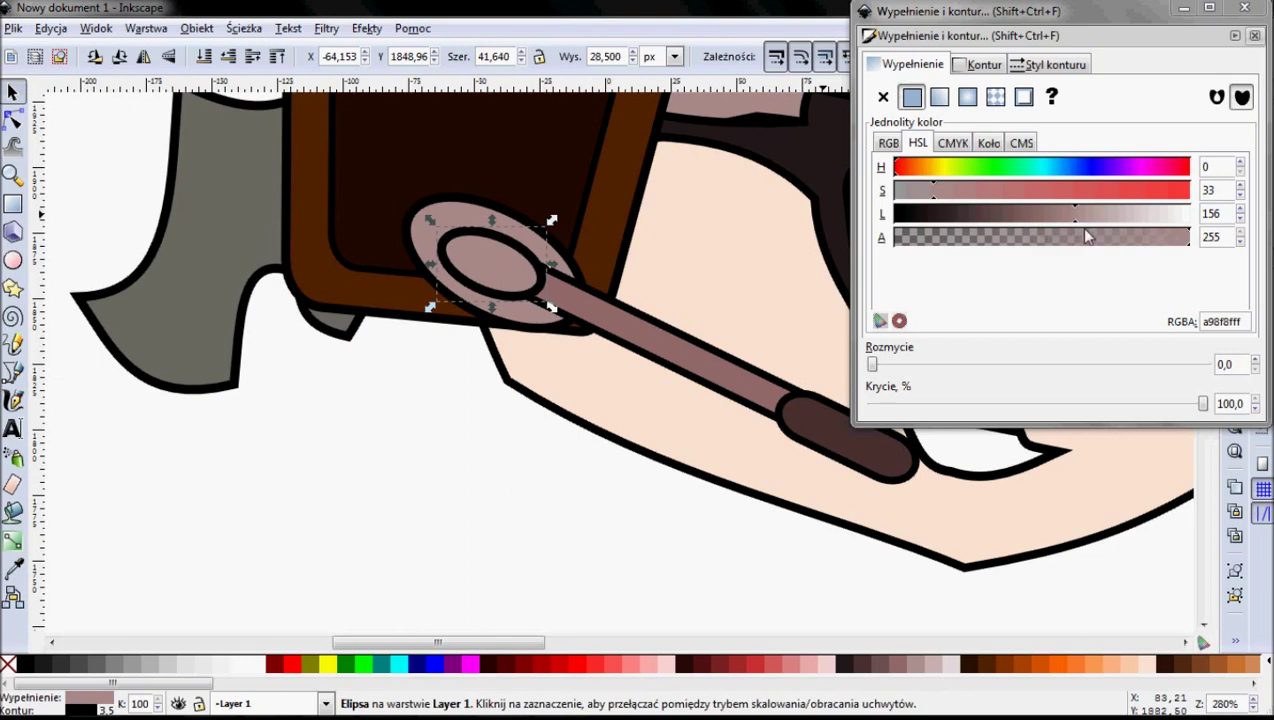
pyautogui.moveTo(1076, 214)
pyautogui.mouseDown()
pyautogui.moveTo(1034, 217)
pyautogui.moveTo(1100, 214)
pyautogui.mouseUp()
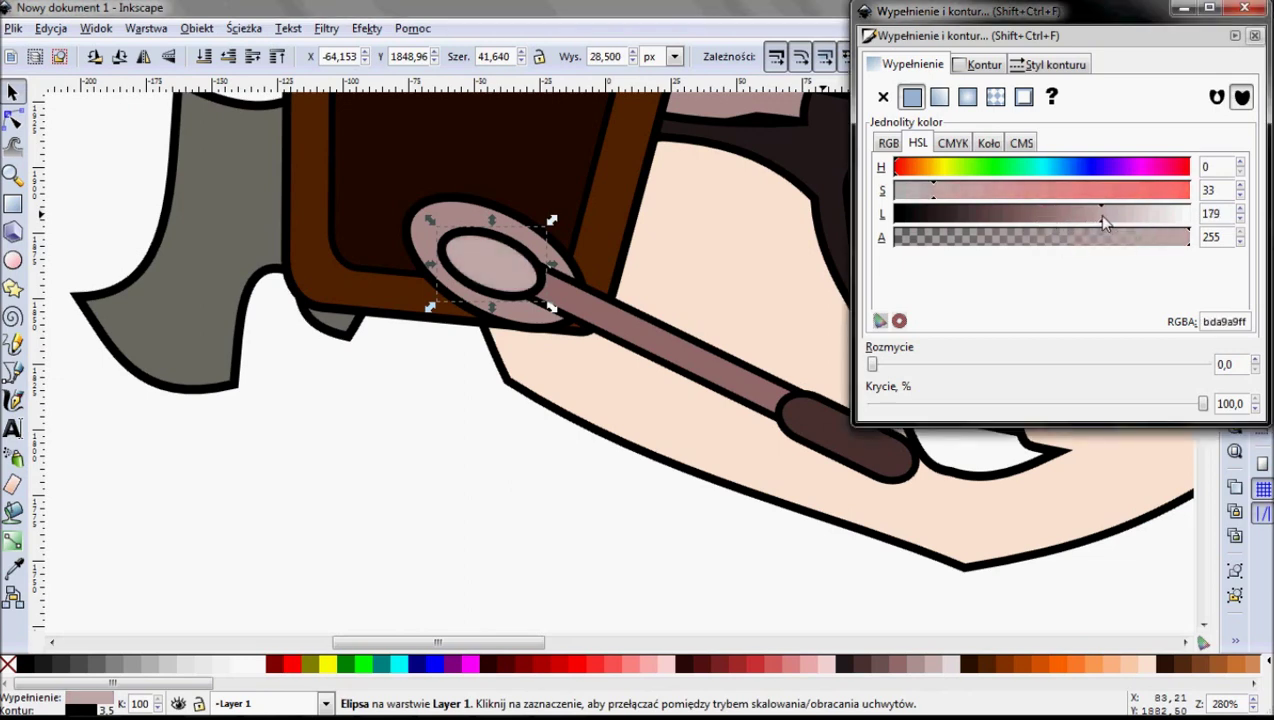
pyautogui.click(462, 201)
pyautogui.moveTo(1005, 210)
pyautogui.mouseDown()
pyautogui.moveTo(995, 214)
pyautogui.moveTo(1020, 214)
pyautogui.moveTo(944, 220)
pyautogui.mouseUp()
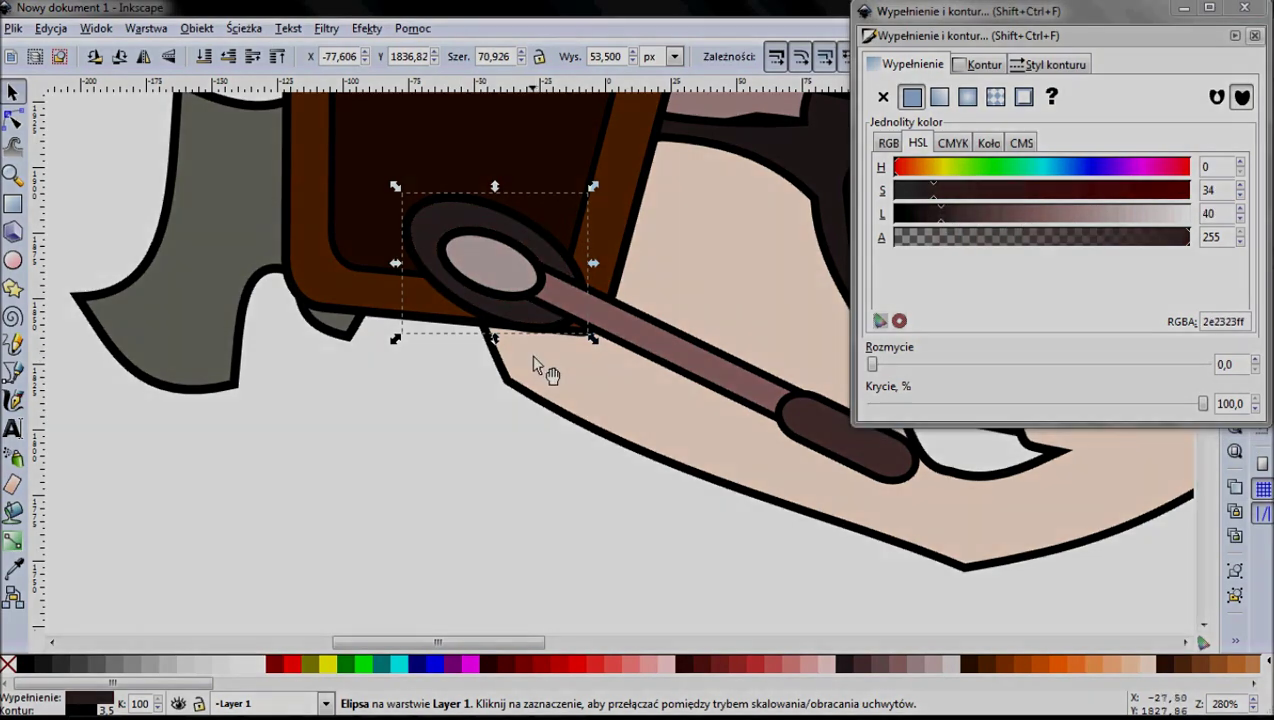
pyautogui.scroll(-1, 478, 381)
pyautogui.scroll(-1, 487, 372)
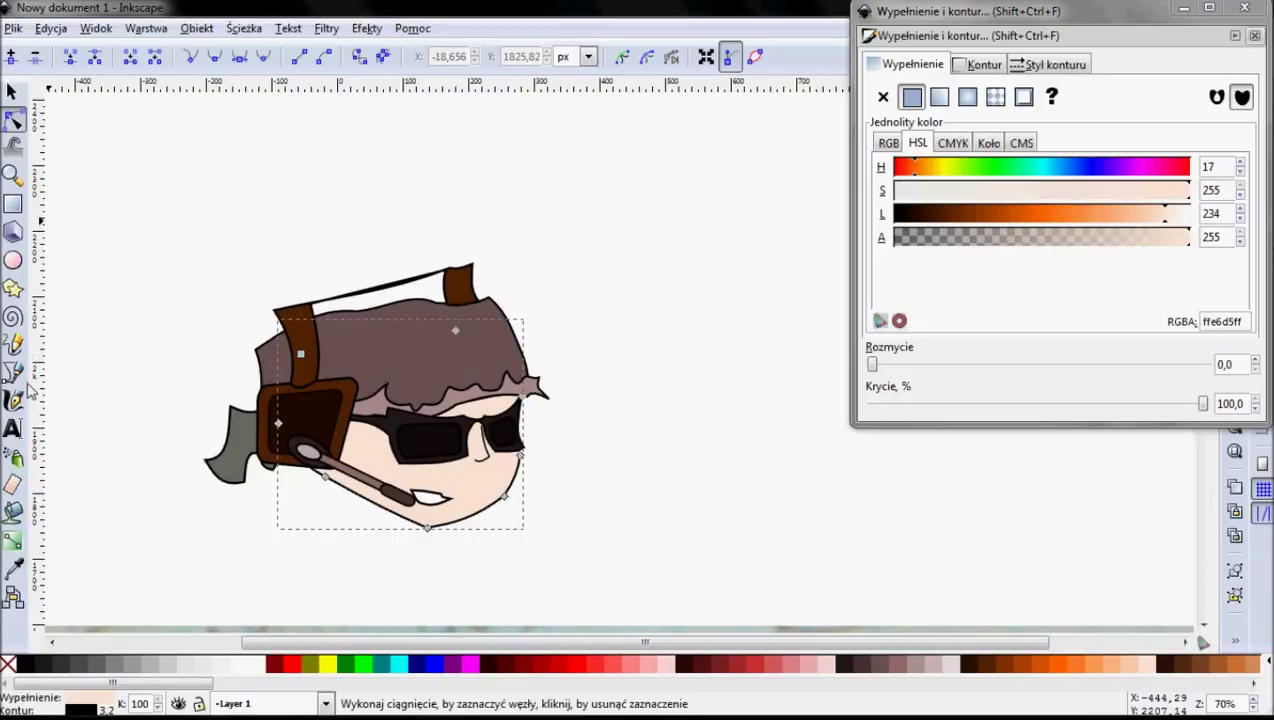
# Add a radial gradient to the hair, stretched toward the top-right strap, ending in dark brown #241c1c.
pyautogui.click(15, 541)
pyautogui.click(353, 380)
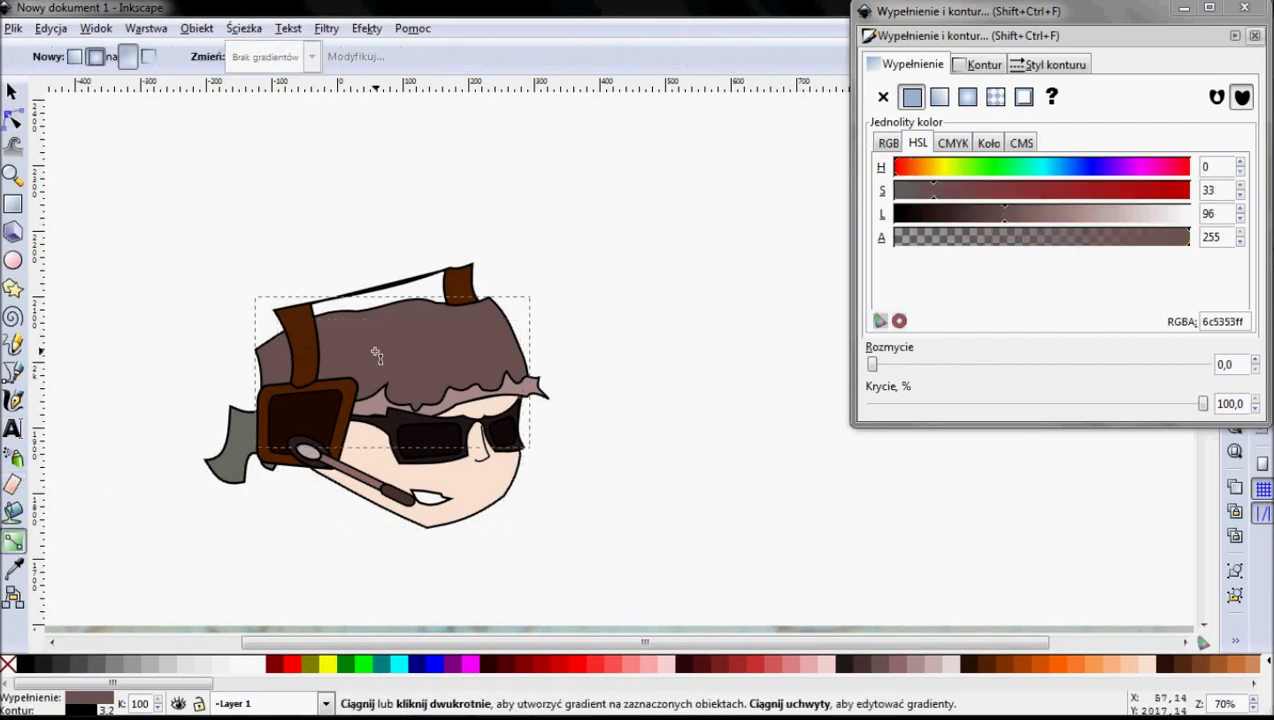
pyautogui.scroll(2, 408, 469)
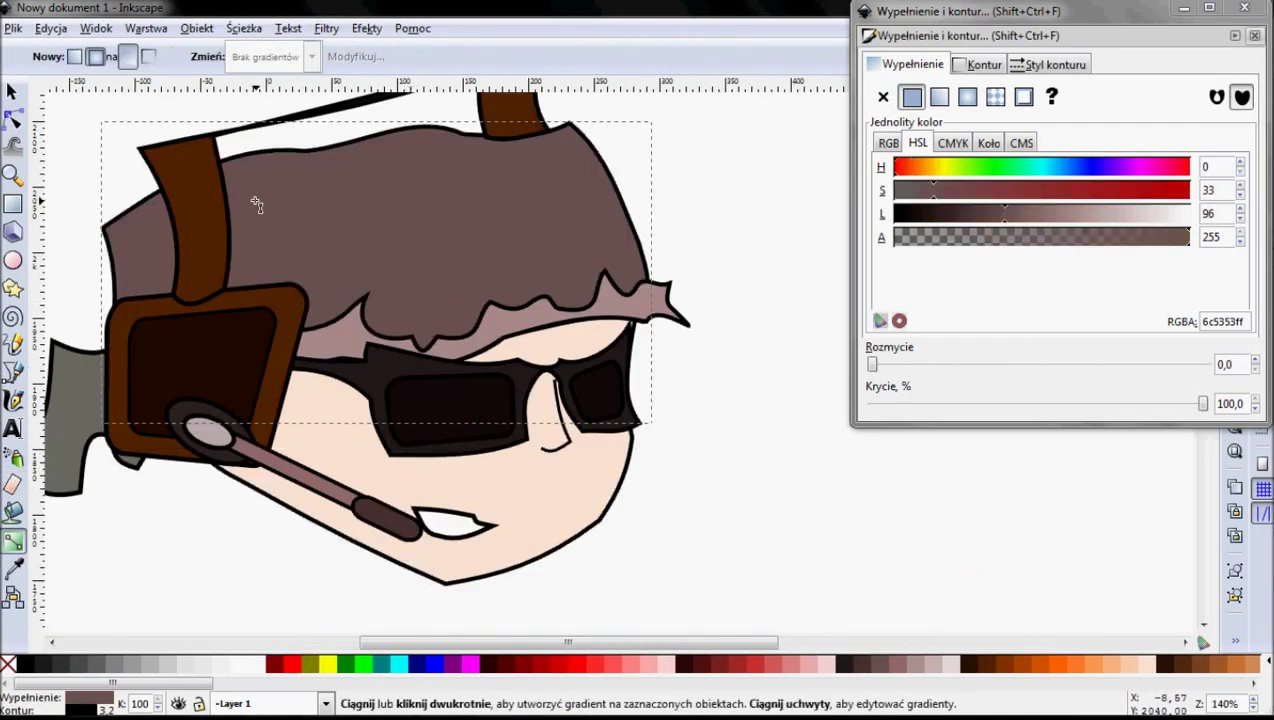
pyautogui.moveTo(256, 203); pyautogui.dragTo(560, 401)
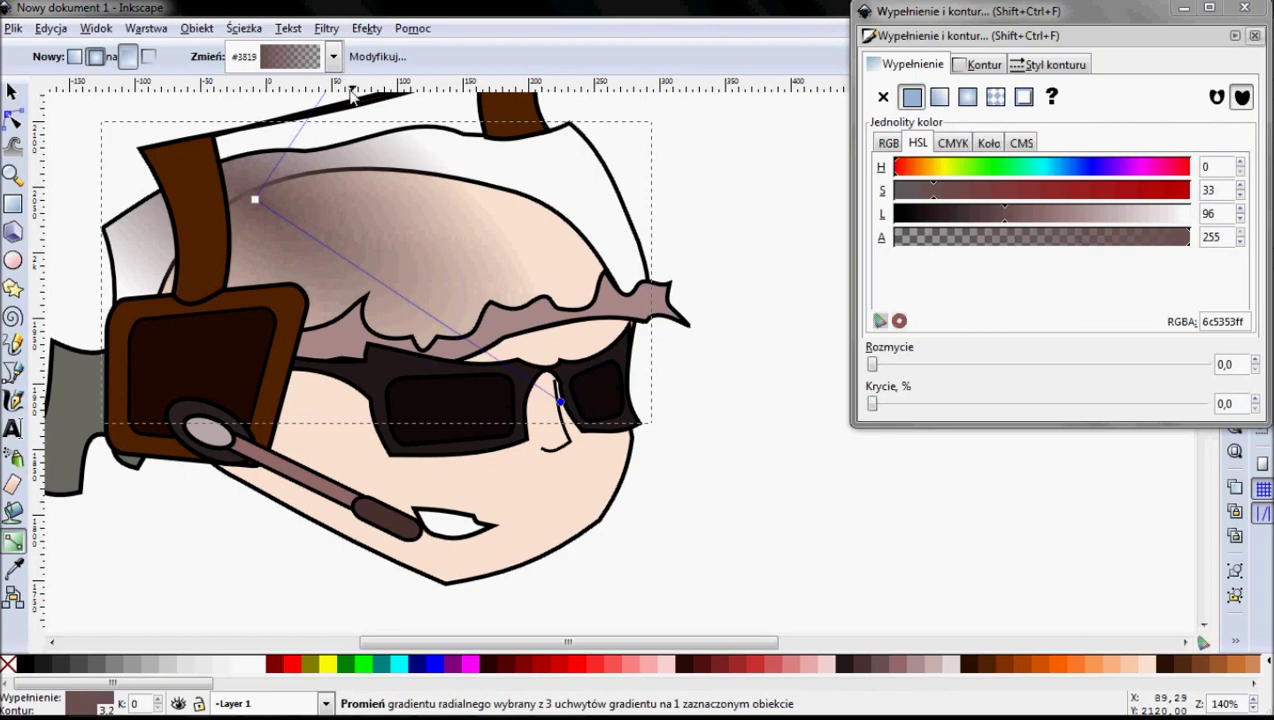
pyautogui.scroll(2, 428, 352)
pyautogui.moveTo(348, 152); pyautogui.dragTo(569, 155)
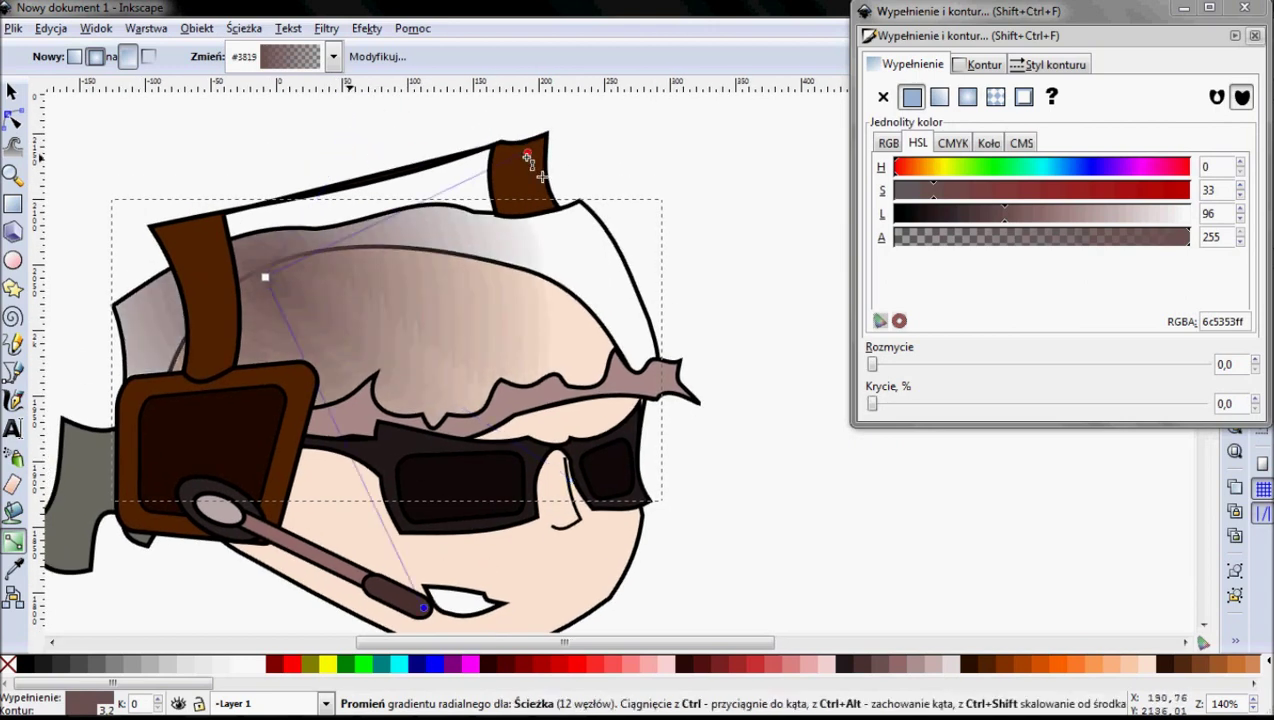
pyautogui.click(848, 663)
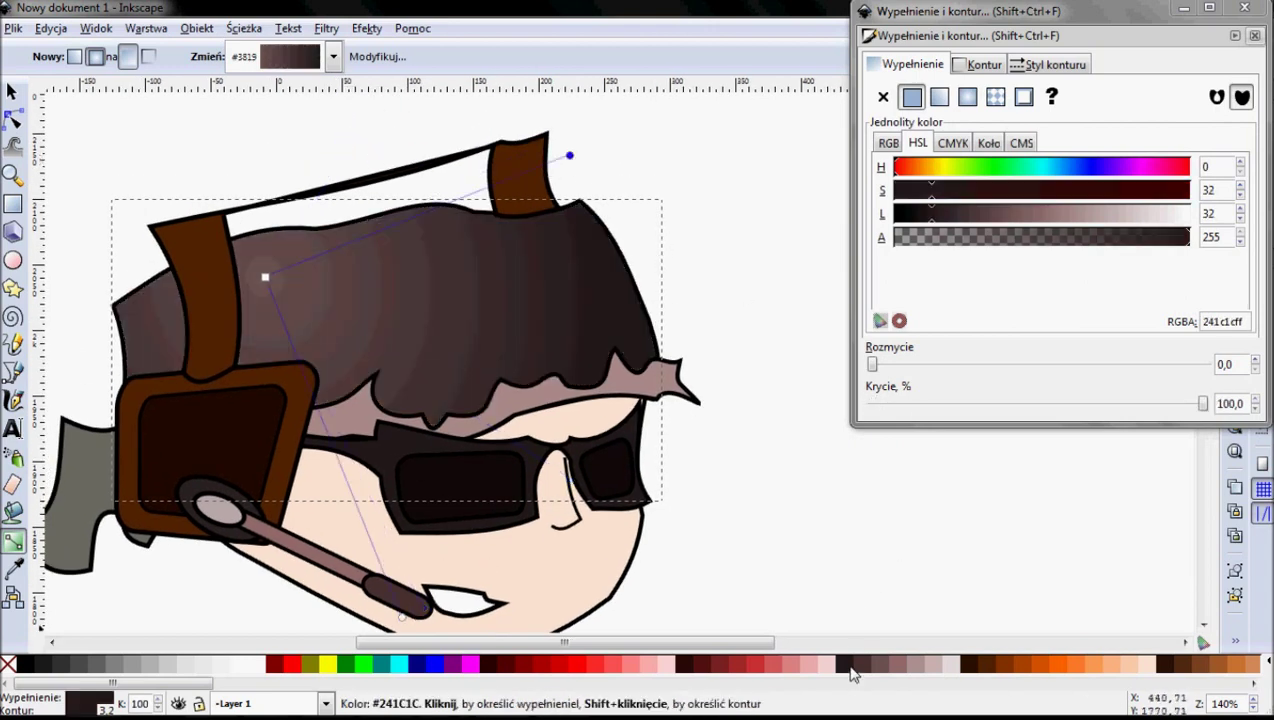
pyautogui.scroll(-2, 508, 363)
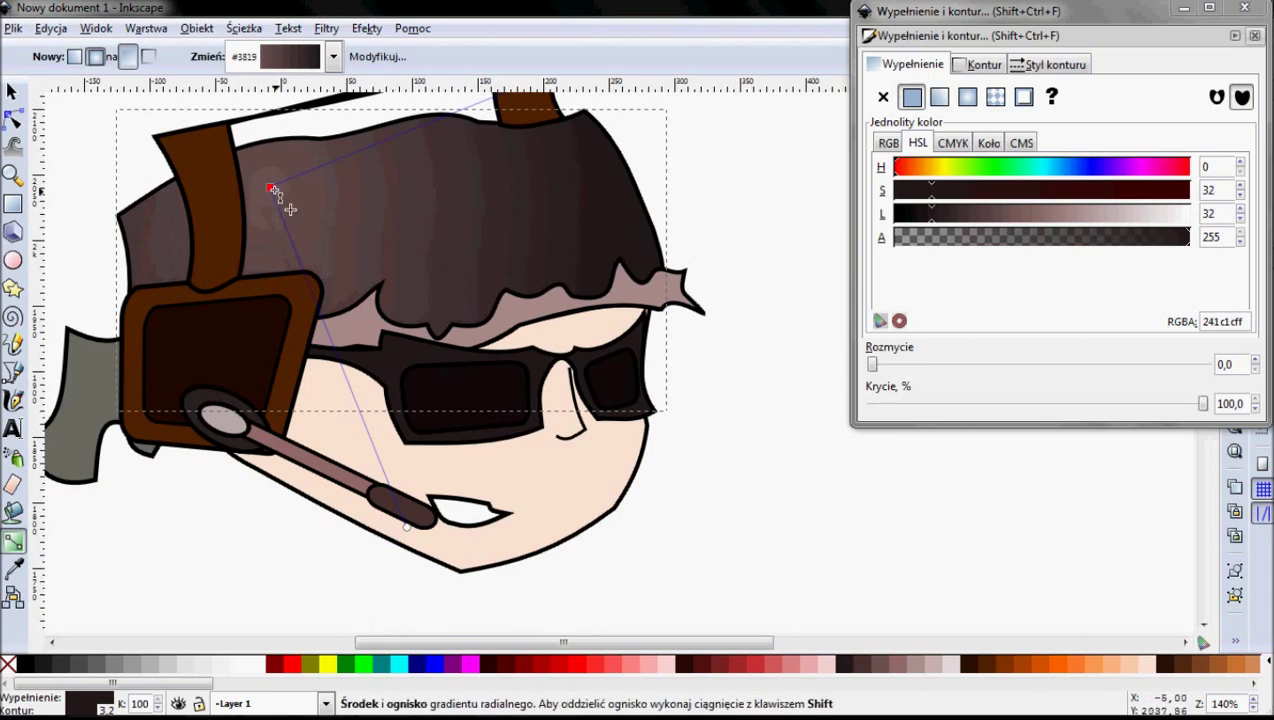
# Fit the hair gradient's radii to the hair's right edge and over the earphone.
pyautogui.click(283, 167)
pyautogui.scroll(4, 508, 276)
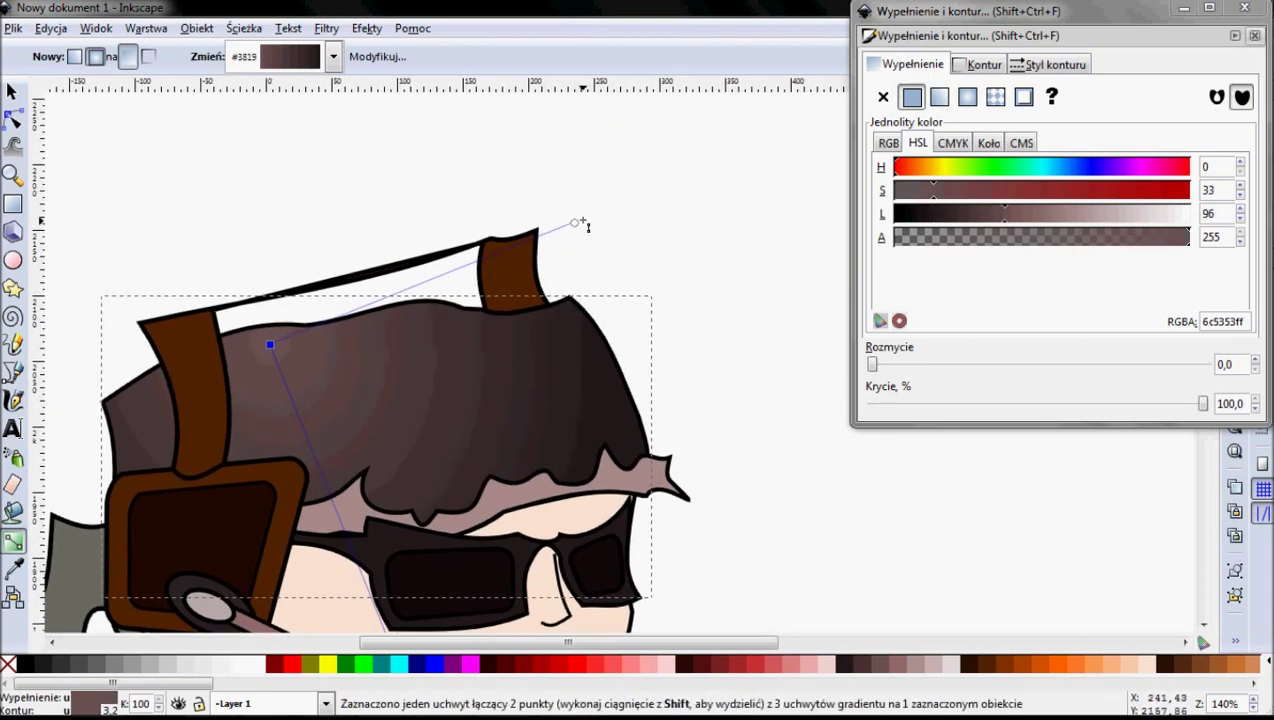
pyautogui.moveTo(644, 320); pyautogui.dragTo(799, 452)
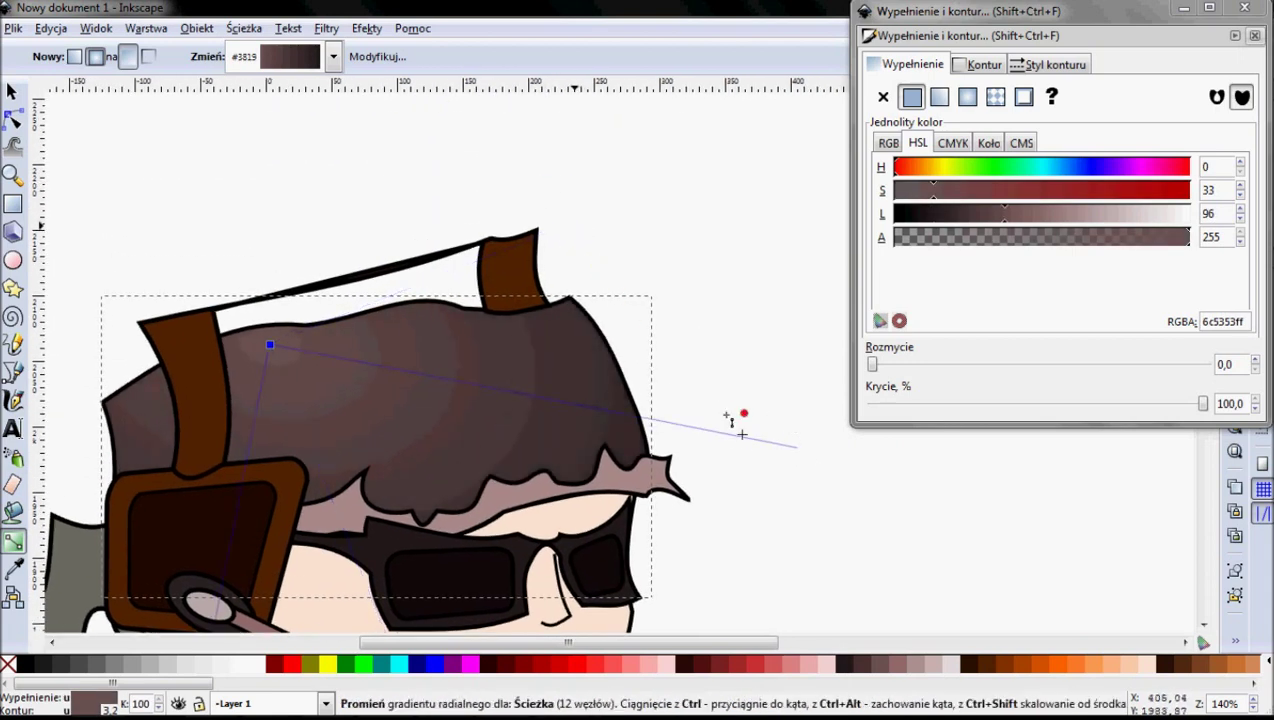
pyautogui.moveTo(740, 416); pyautogui.dragTo(620, 412)
pyautogui.hscroll(-10, 155, 492)
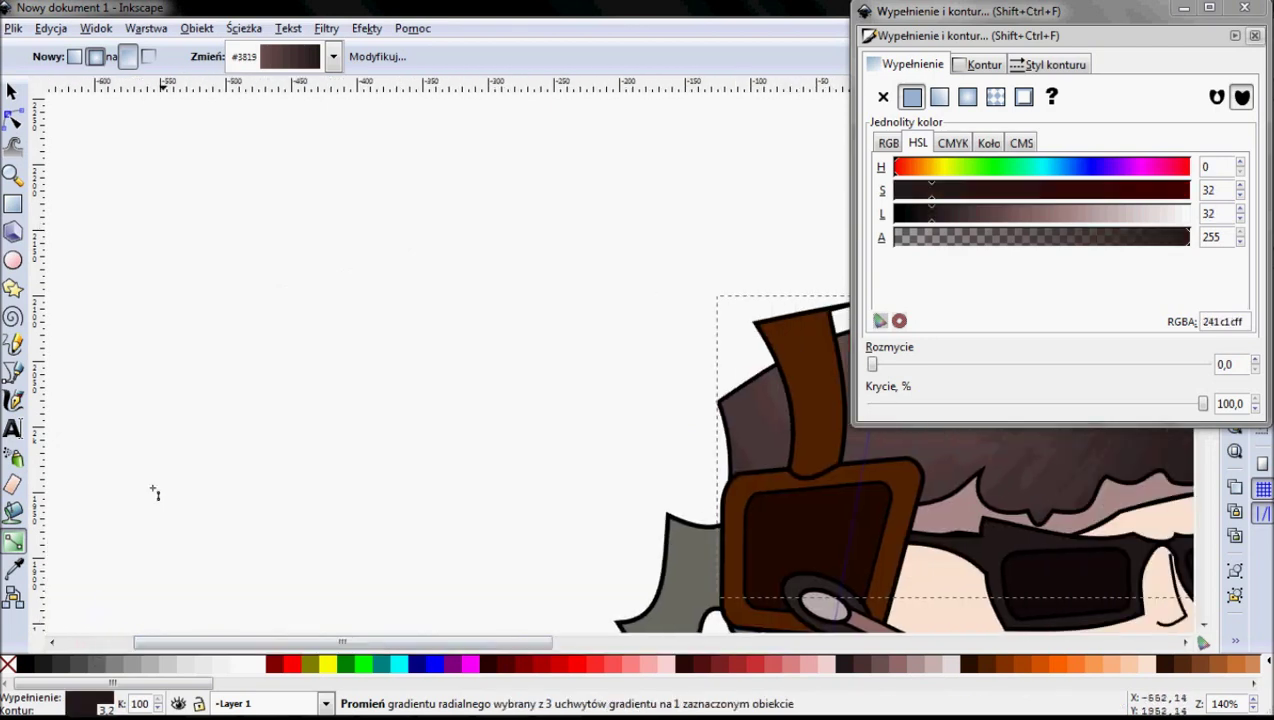
pyautogui.hscroll(8, 155, 492)
pyautogui.scroll(-6, 155, 492)
pyautogui.scroll(3, 300, 480)
pyautogui.scroll(2, 367, 472)
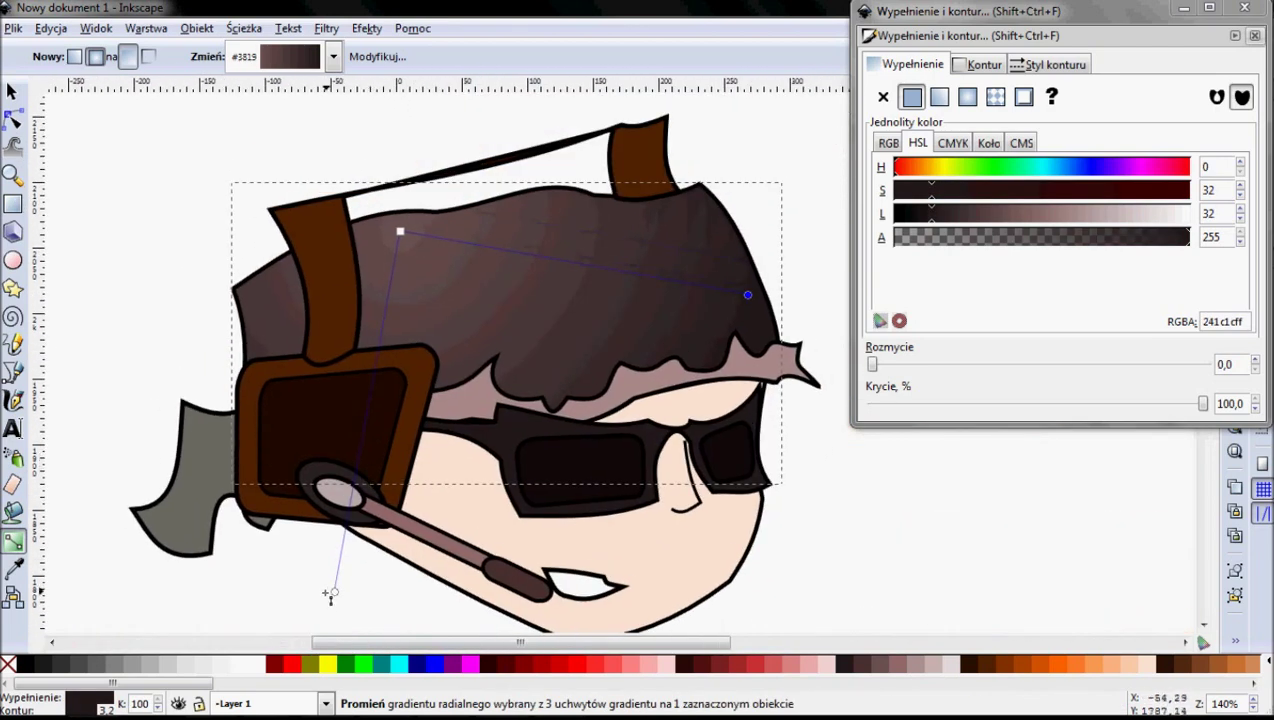
pyautogui.moveTo(330, 592); pyautogui.dragTo(366, 380)
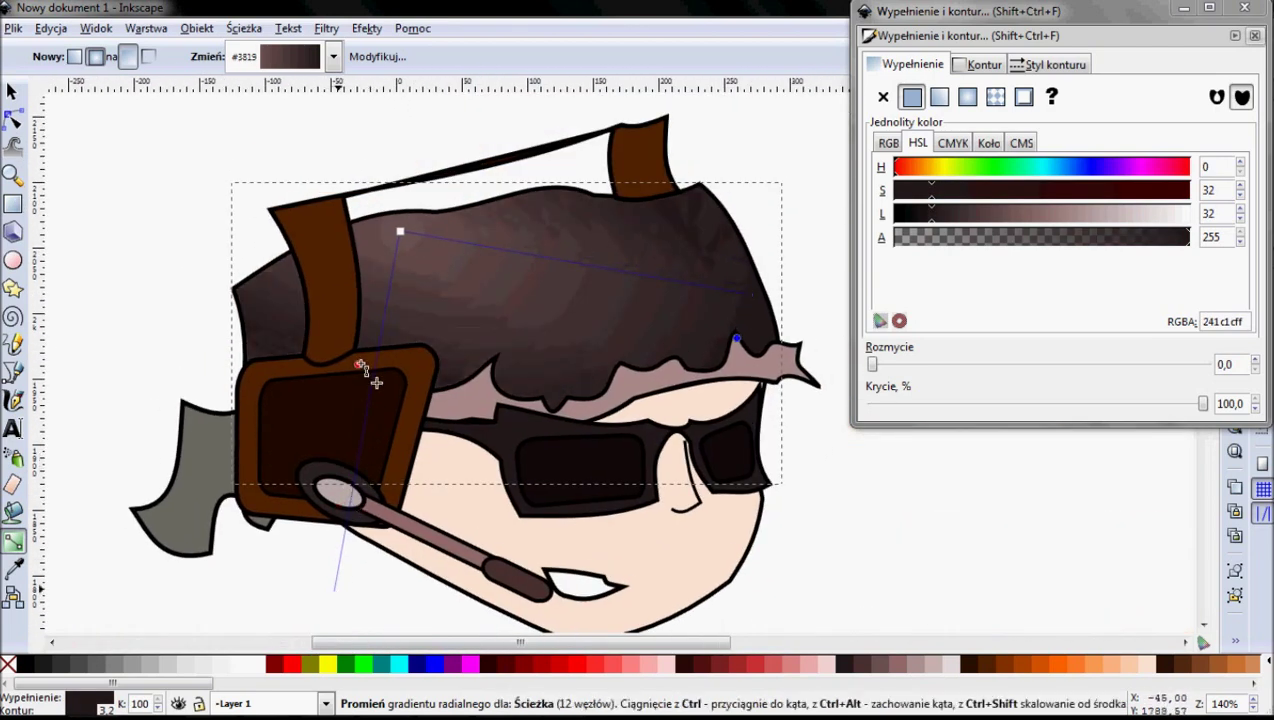
# Lighten the hair gradient's centre colour stop to a pale pinkish-brown.
pyautogui.click(349, 441)
pyautogui.click(400, 232)
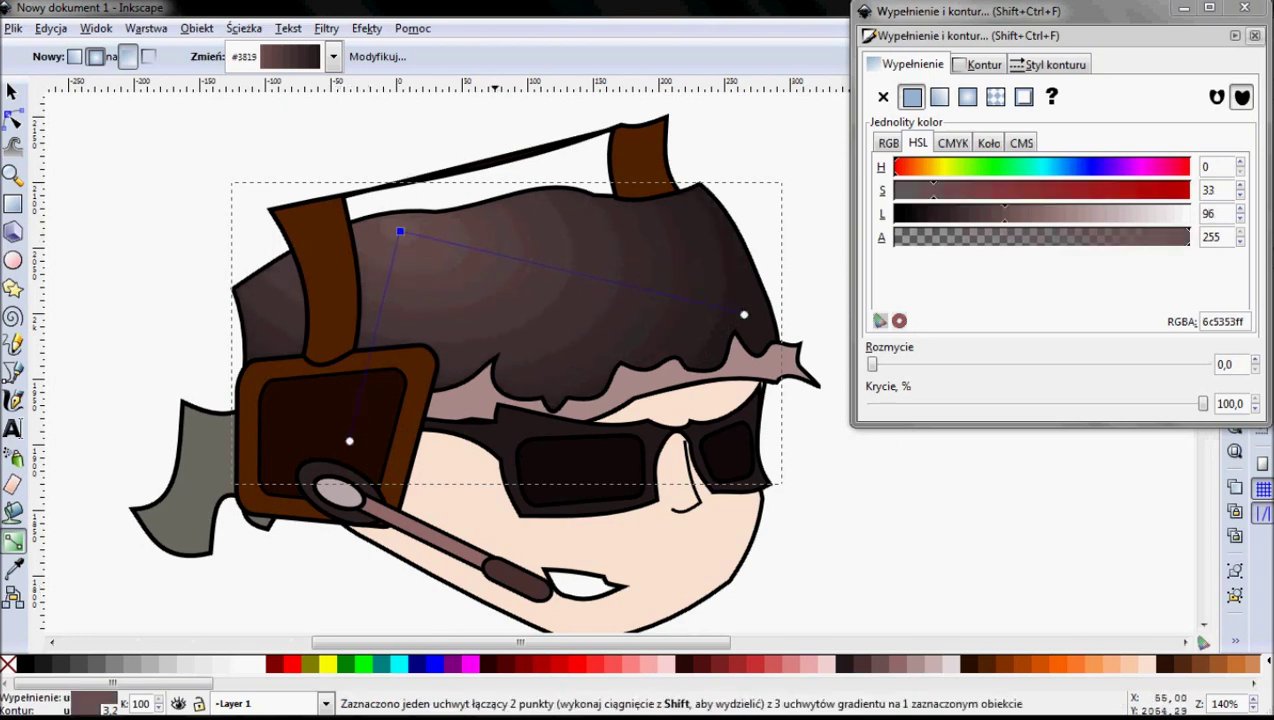
pyautogui.moveTo(1066, 226)
pyautogui.mouseDown()
pyautogui.moveTo(1042, 218)
pyautogui.moveTo(1080, 220)
pyautogui.mouseUp()
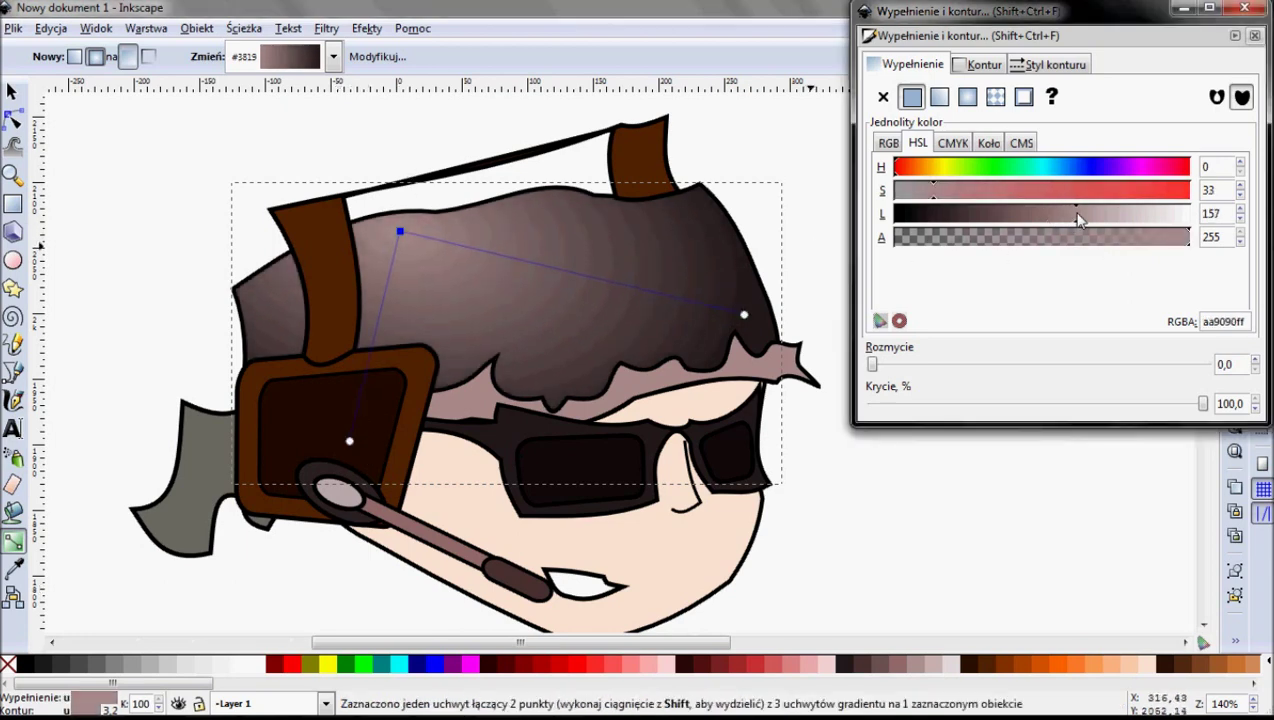
pyautogui.click(596, 398)
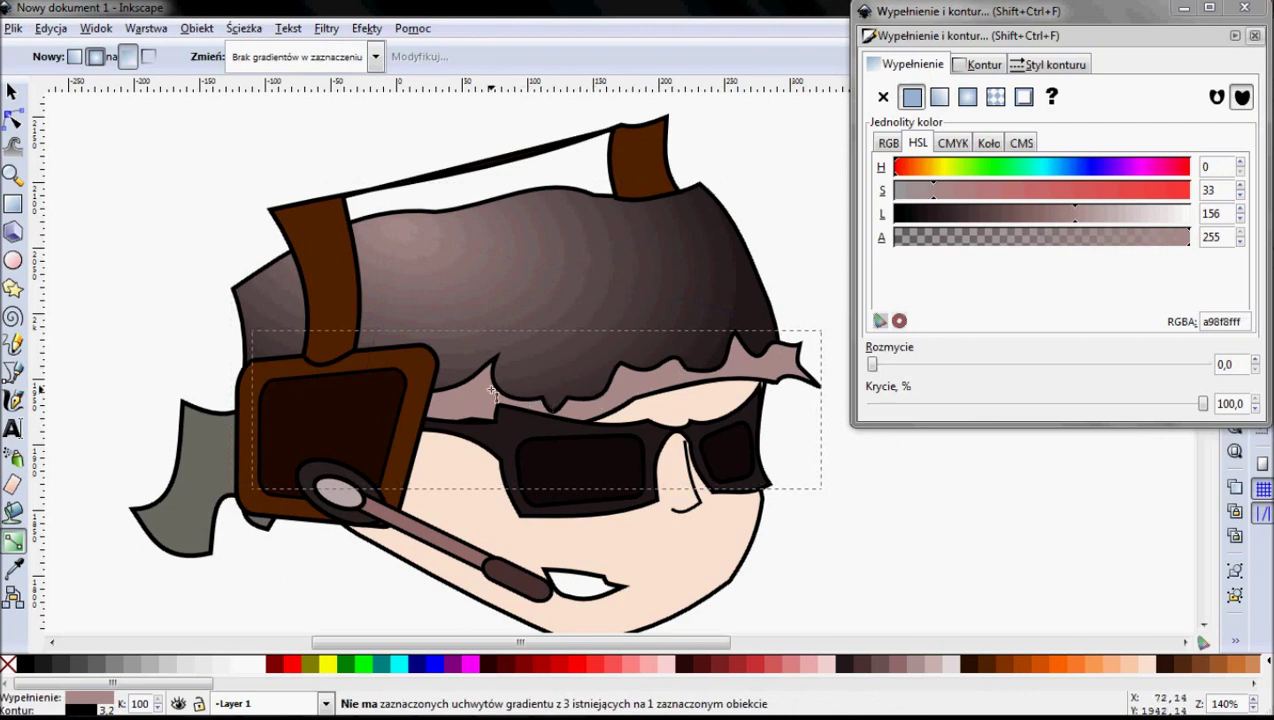
# Give the hair fringe a radial gradient extending past the hair's right side, ending in dark brown.
pyautogui.moveTo(496, 397); pyautogui.dragTo(730, 507)
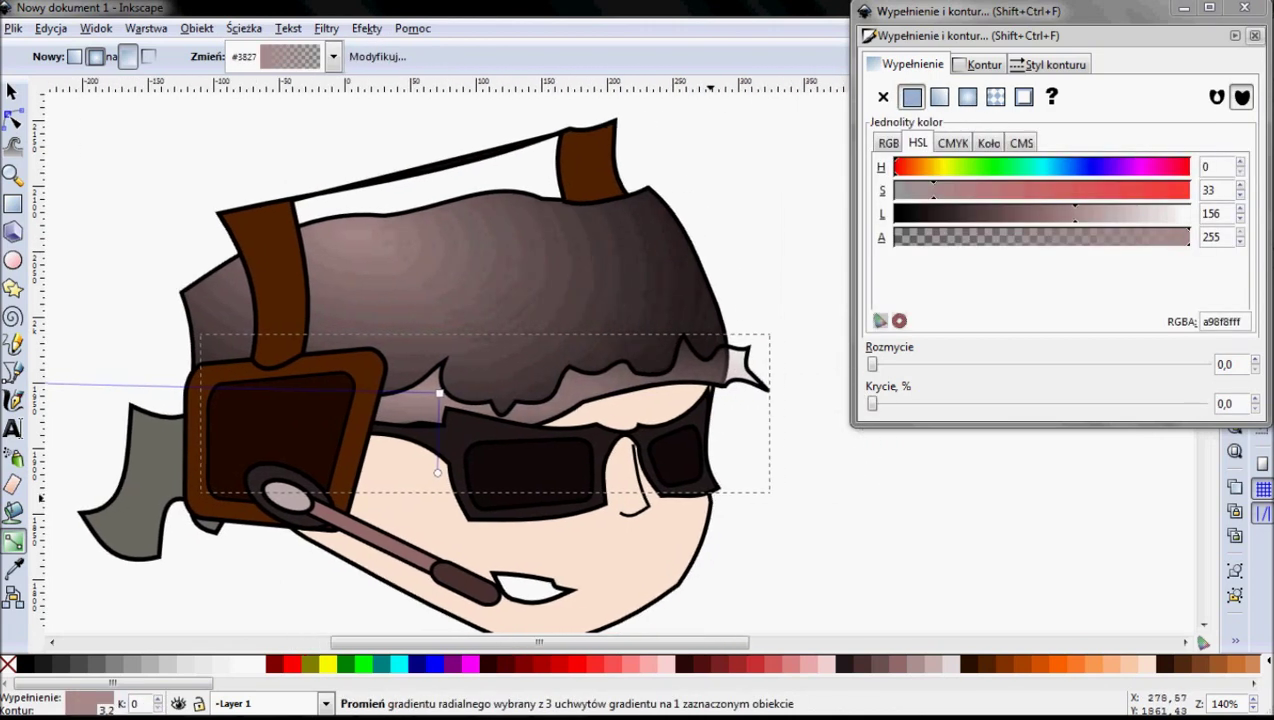
pyautogui.scroll(-2, 572, 466)
pyautogui.moveTo(618, 412); pyautogui.dragTo(700, 420)
pyautogui.scroll(1, 657, 453)
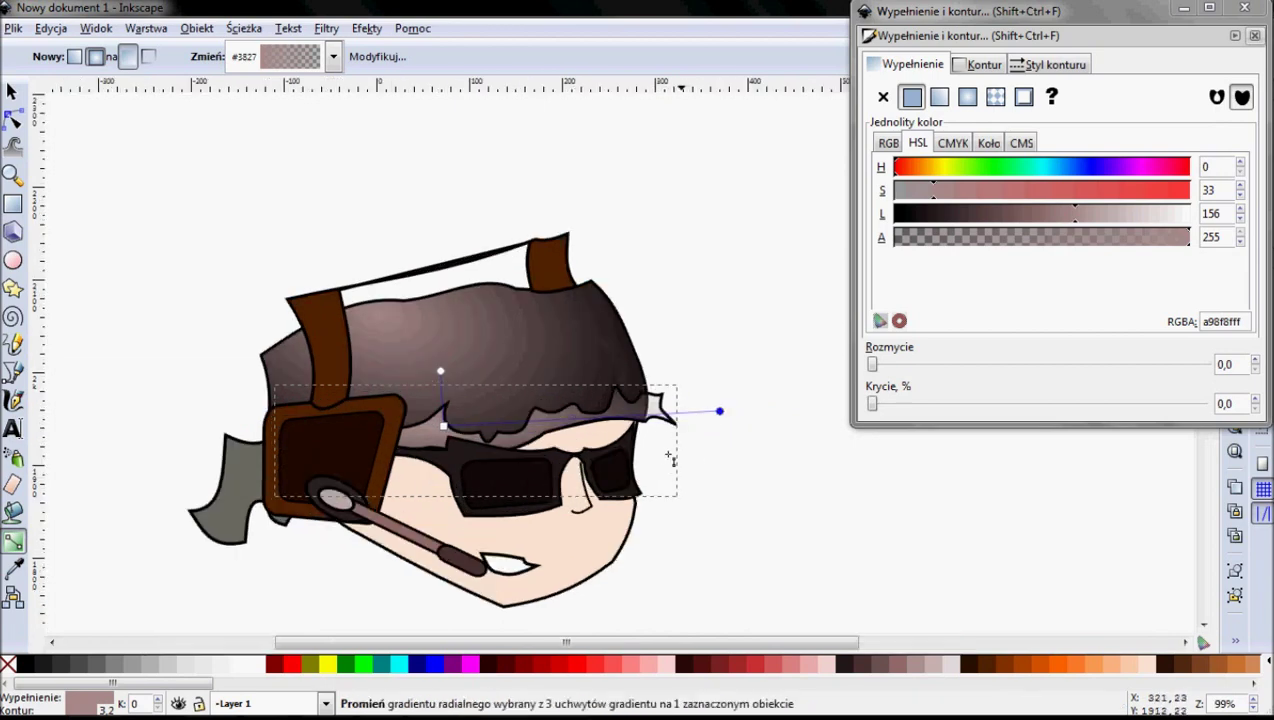
pyautogui.click(846, 664)
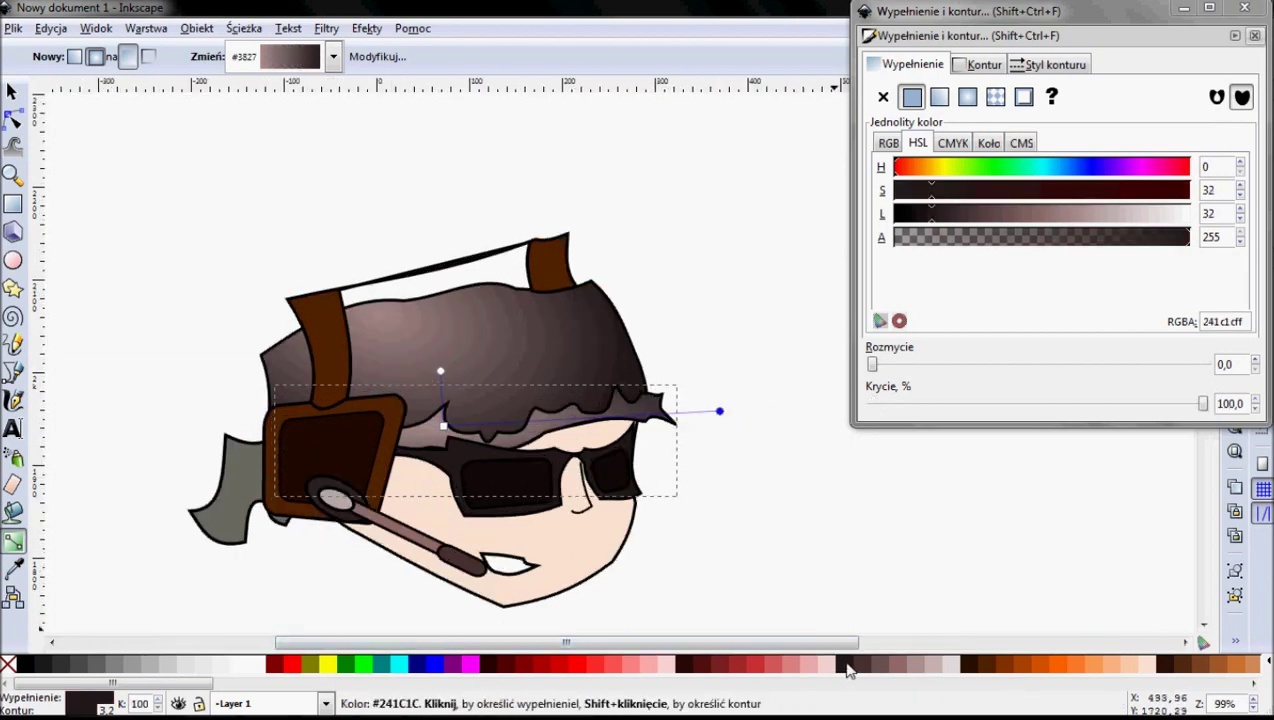
# Add a radial gradient to the back tuft, dark at one end, the hair's pinkish-grey at the other.
pyautogui.click(261, 468)
pyautogui.moveTo(299, 461); pyautogui.dragTo(191, 572)
pyautogui.click(845, 664)
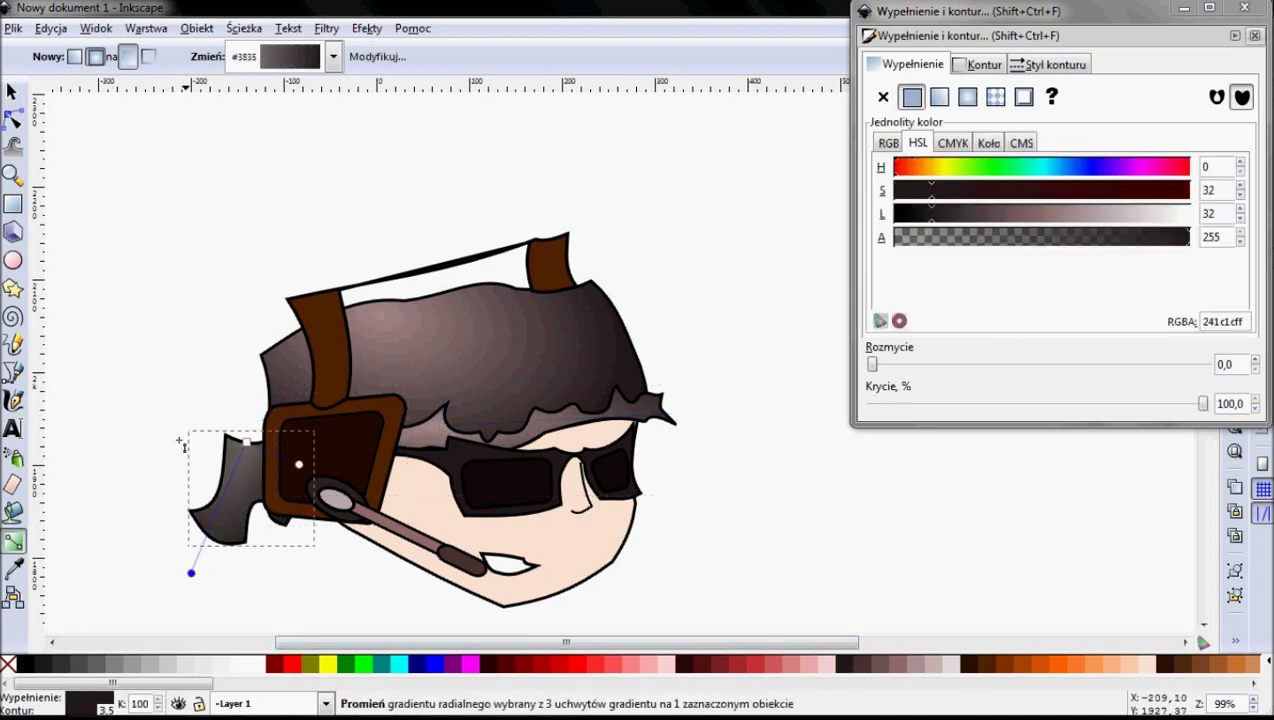
pyautogui.click(261, 461)
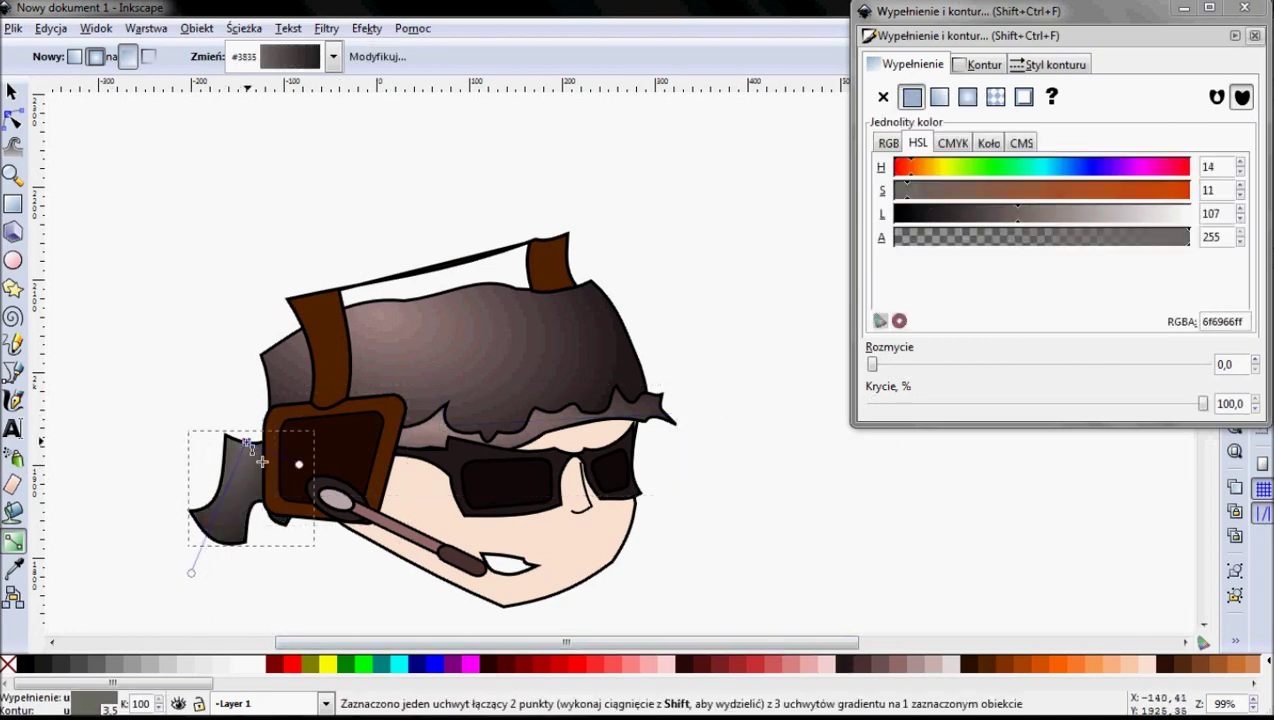
pyautogui.click(14, 570)
pyautogui.click(377, 332)
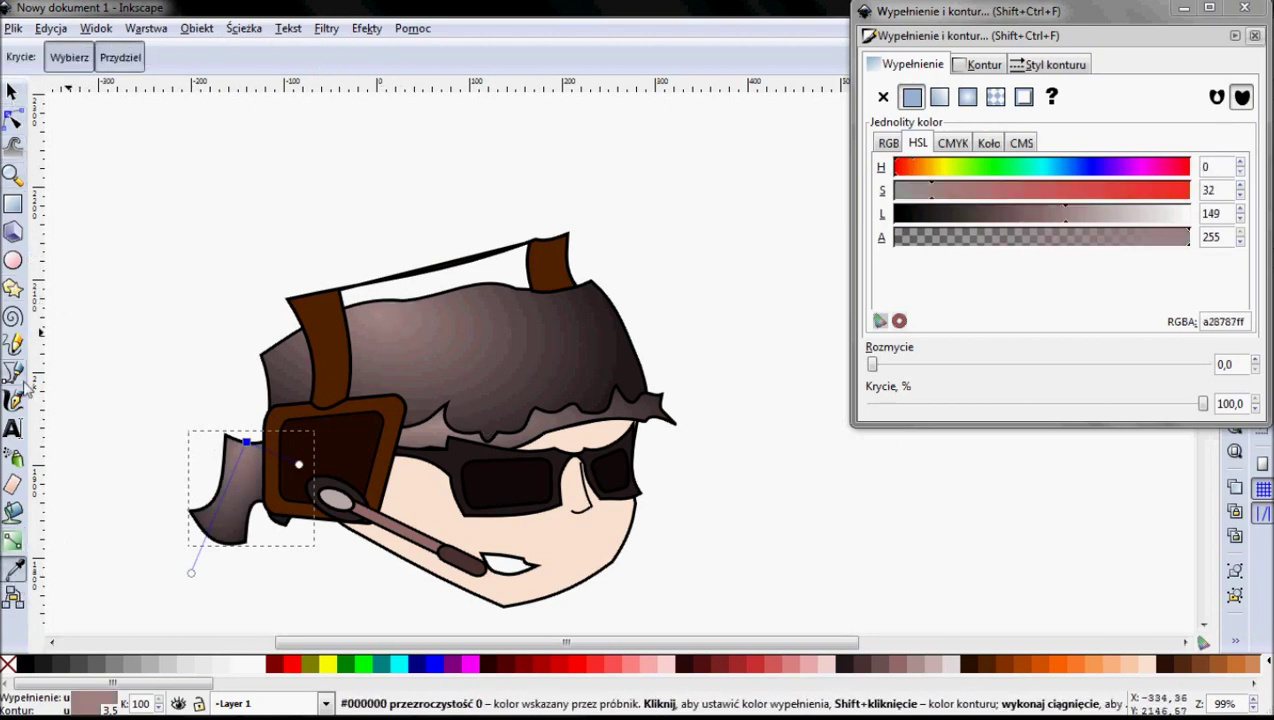
pyautogui.click(14, 541)
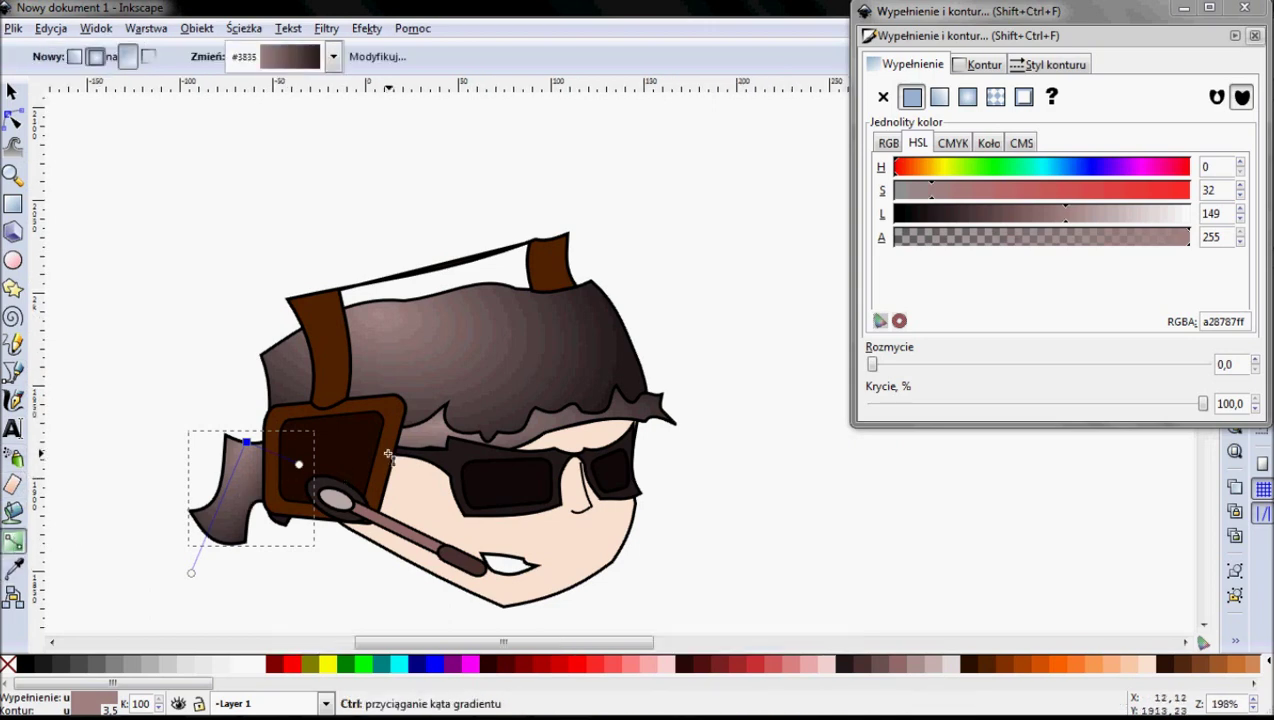
# Draw a brown radial gradient across the ear-cup's dark inner panel.
pyautogui.scroll(1, 300, 460)
pyautogui.scroll(1, 330, 390)
pyautogui.click(312, 318)
pyautogui.moveTo(250, 283)
pyautogui.mouseDown()
pyautogui.moveTo(333, 221)
pyautogui.moveTo(455, 226)
pyautogui.mouseUp()
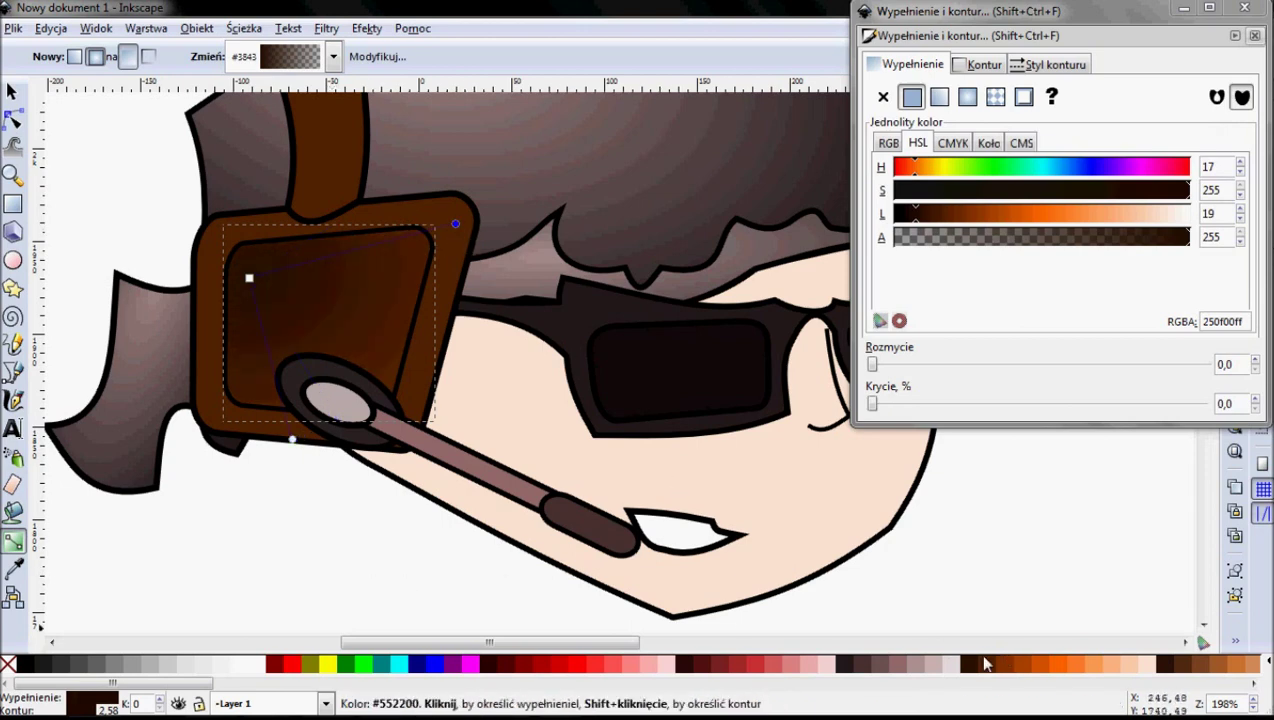
# Make the ear-cup gradient's outer stop opaque dark and its centre stop a lighter orange-brown.
pyautogui.click(970, 662)
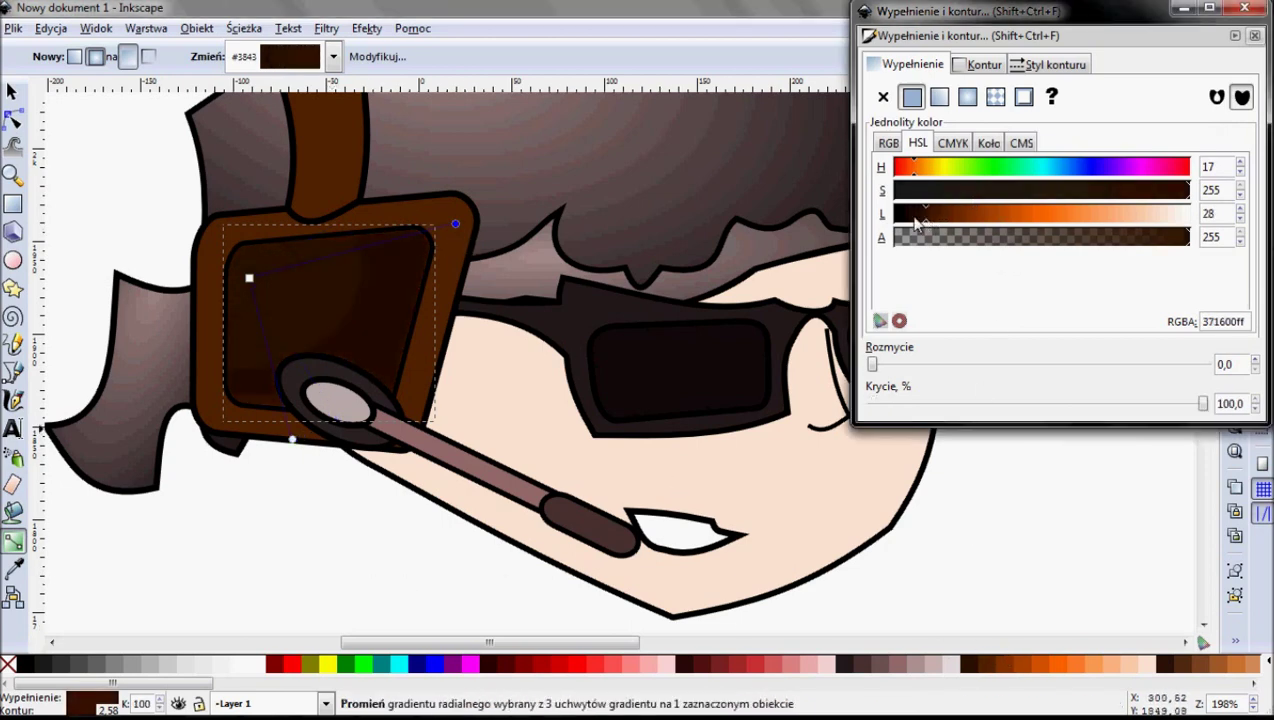
pyautogui.moveTo(938, 218); pyautogui.dragTo(893, 218)
pyautogui.click(249, 277)
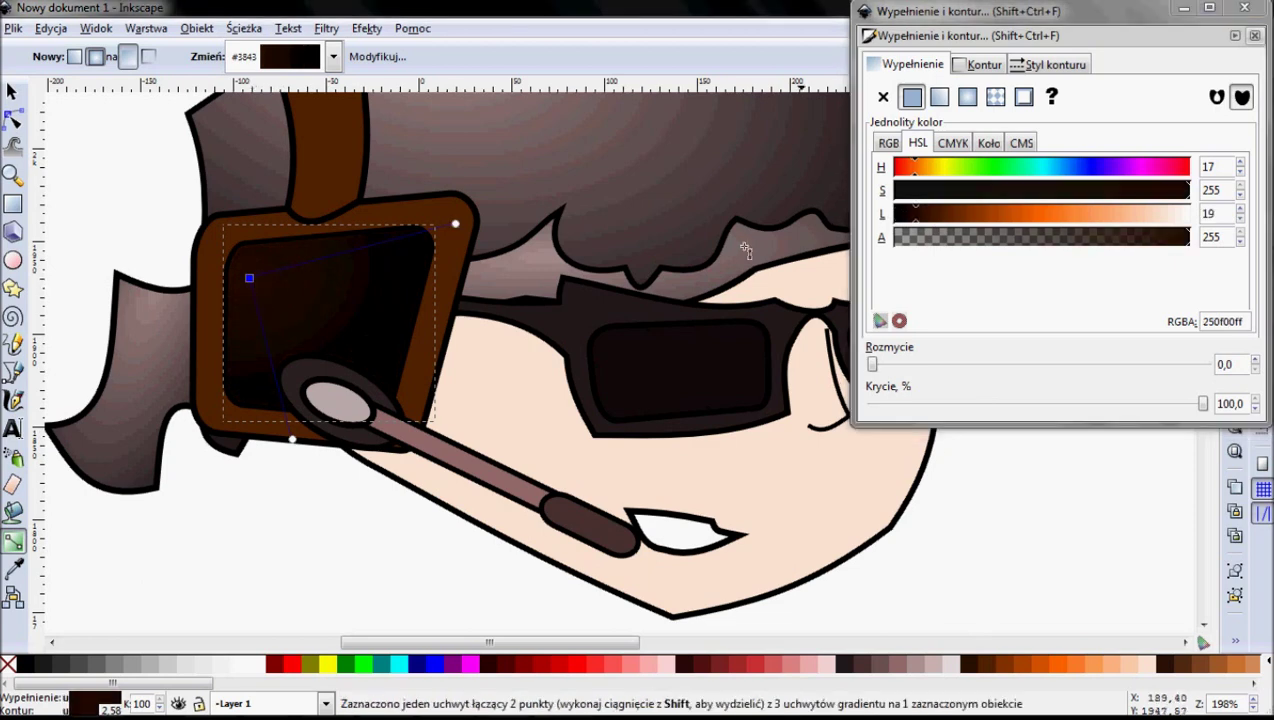
pyautogui.moveTo(928, 218)
pyautogui.mouseDown()
pyautogui.moveTo(1005, 218)
pyautogui.moveTo(937, 218)
pyautogui.mouseUp()
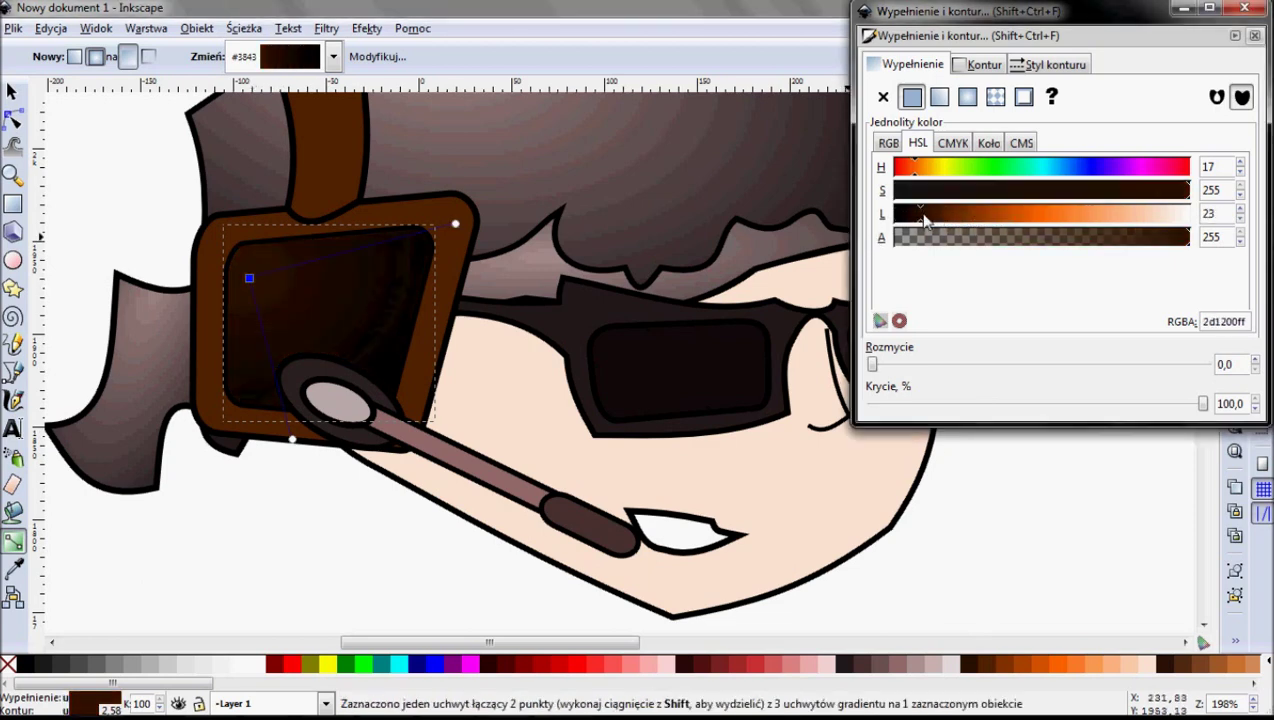
# Stretch the radial gradient radius over the whole panel and darken the edge stop to near black.
pyautogui.scroll(-1, 277, 230)
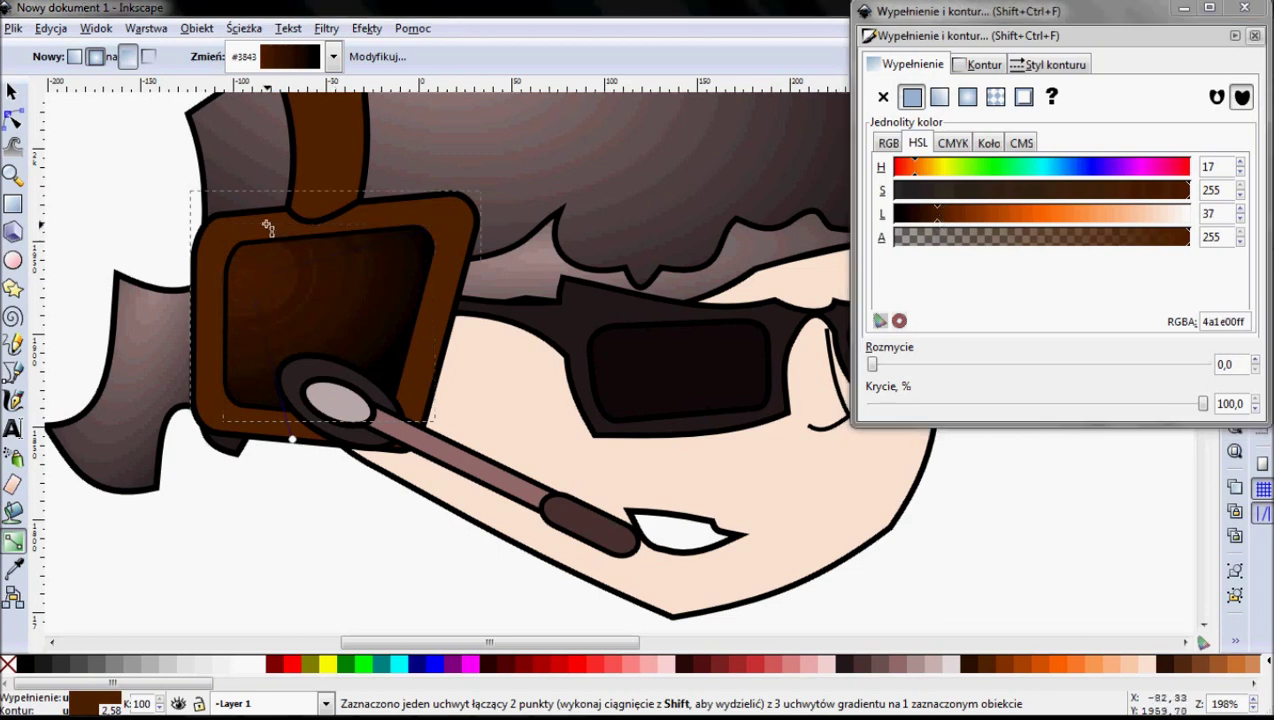
pyautogui.scroll(-1, 265, 220)
pyautogui.moveTo(279, 301); pyautogui.dragTo(316, 395)
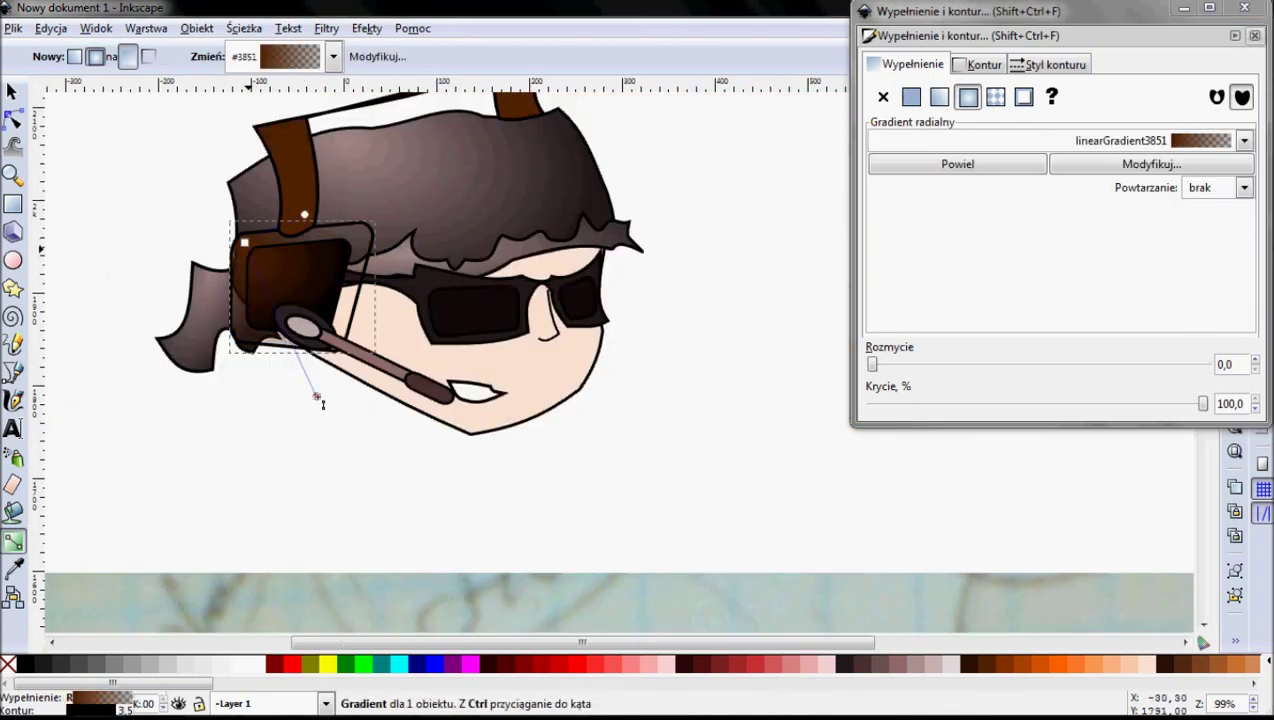
pyautogui.moveTo(300, 210); pyautogui.dragTo(373, 217)
pyautogui.click(374, 216)
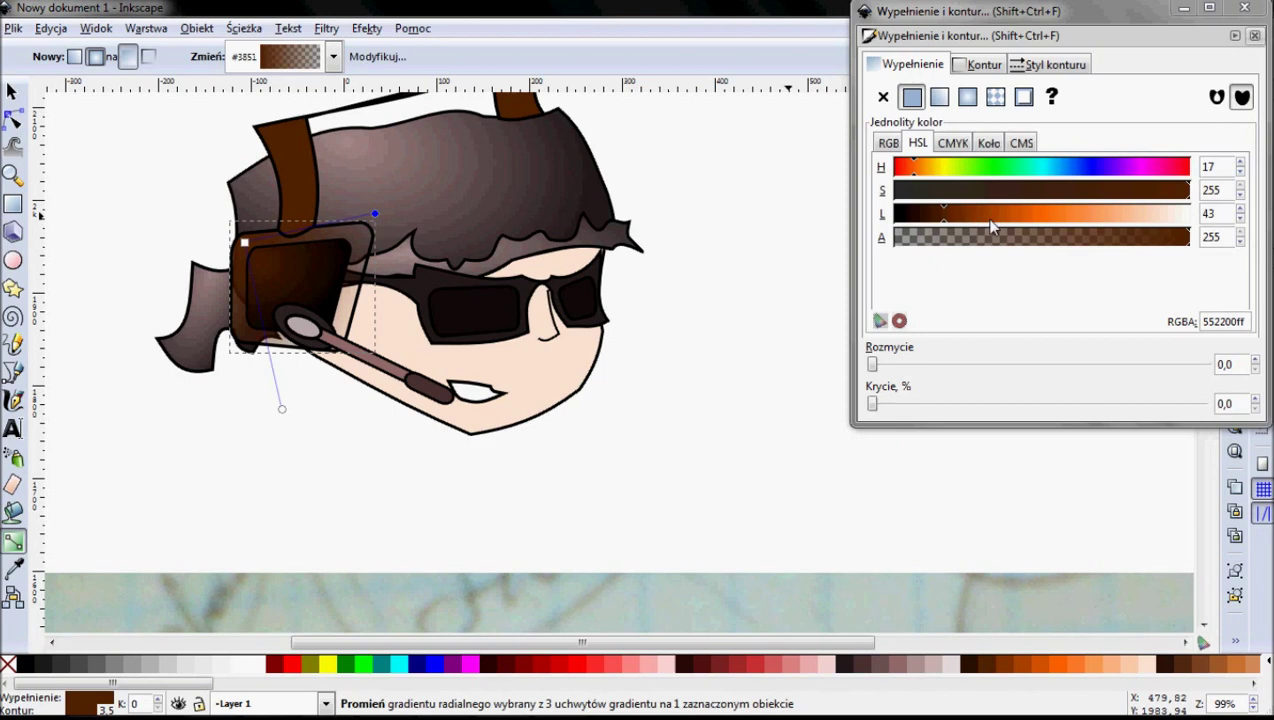
pyautogui.moveTo(943, 216)
pyautogui.mouseDown()
pyautogui.moveTo(918, 220)
pyautogui.moveTo(1045, 220)
pyautogui.mouseUp()
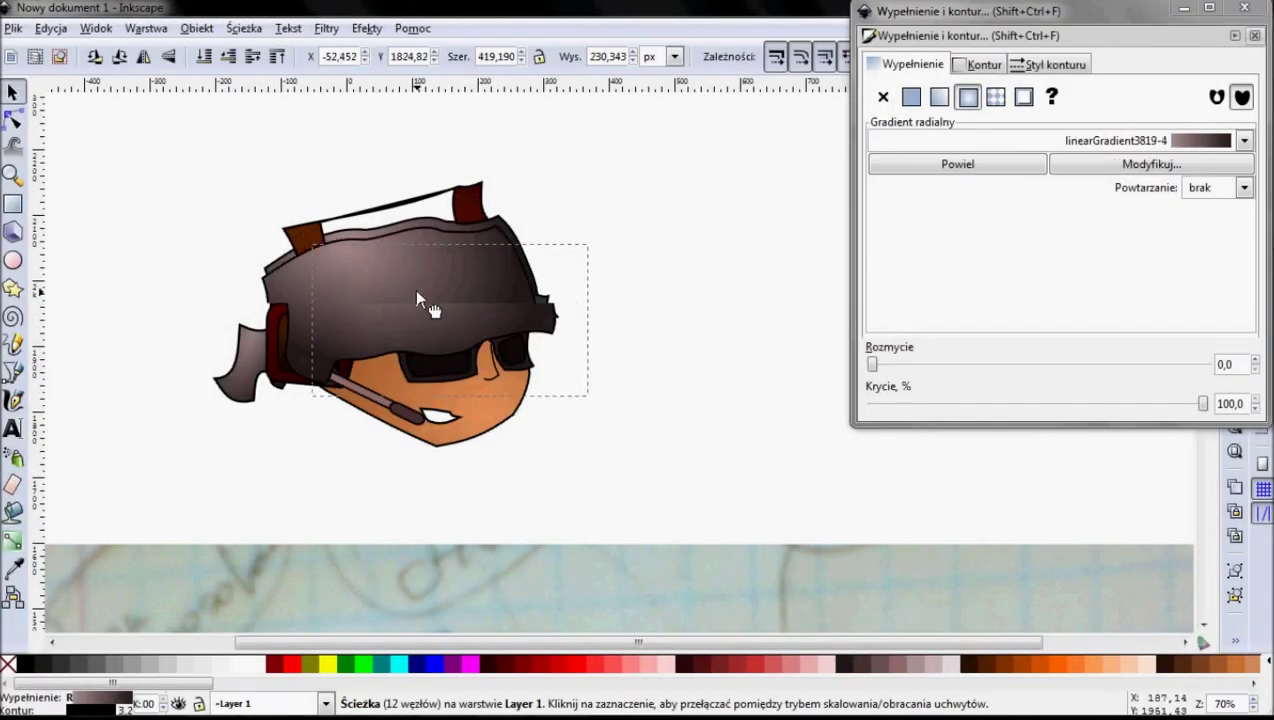
# Move the hair copy onto the head, shrink it to about 90%, and stack it above the face and sunglasses.
pyautogui.moveTo(417, 294); pyautogui.dragTo(538, 262)
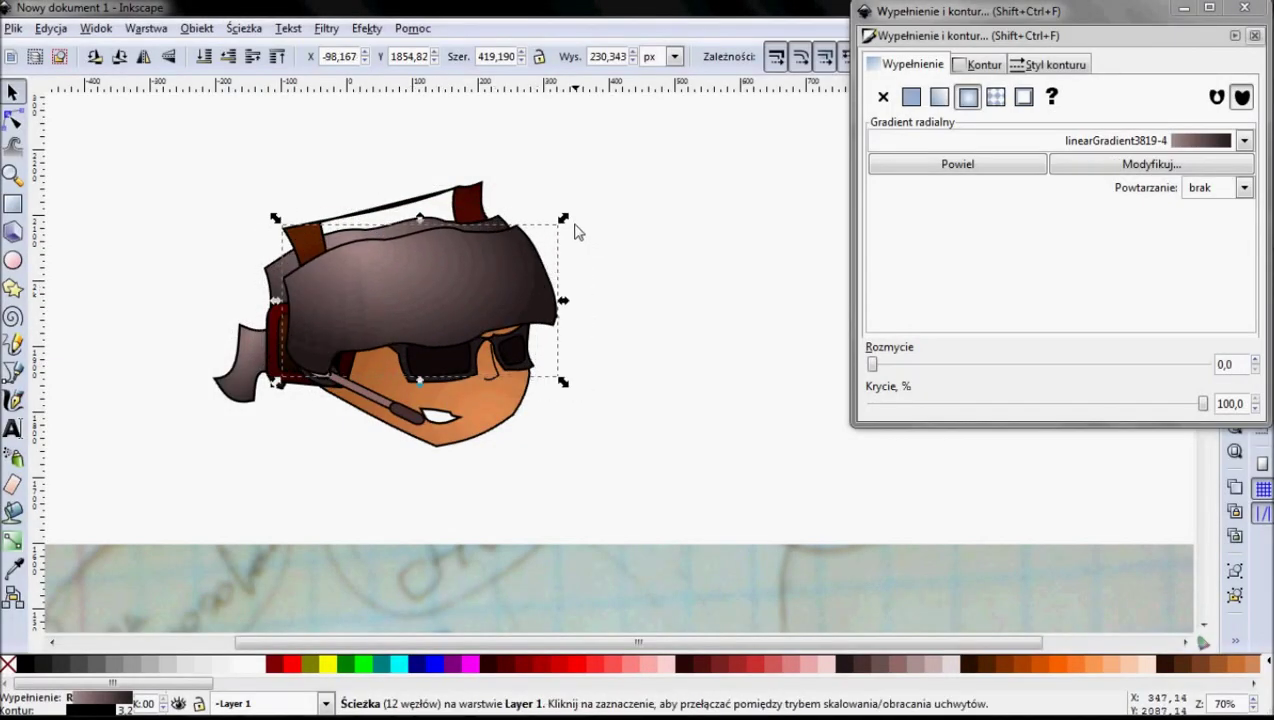
pyautogui.moveTo(564, 216); pyautogui.dragTo(540, 232)
pyautogui.click(203, 58)
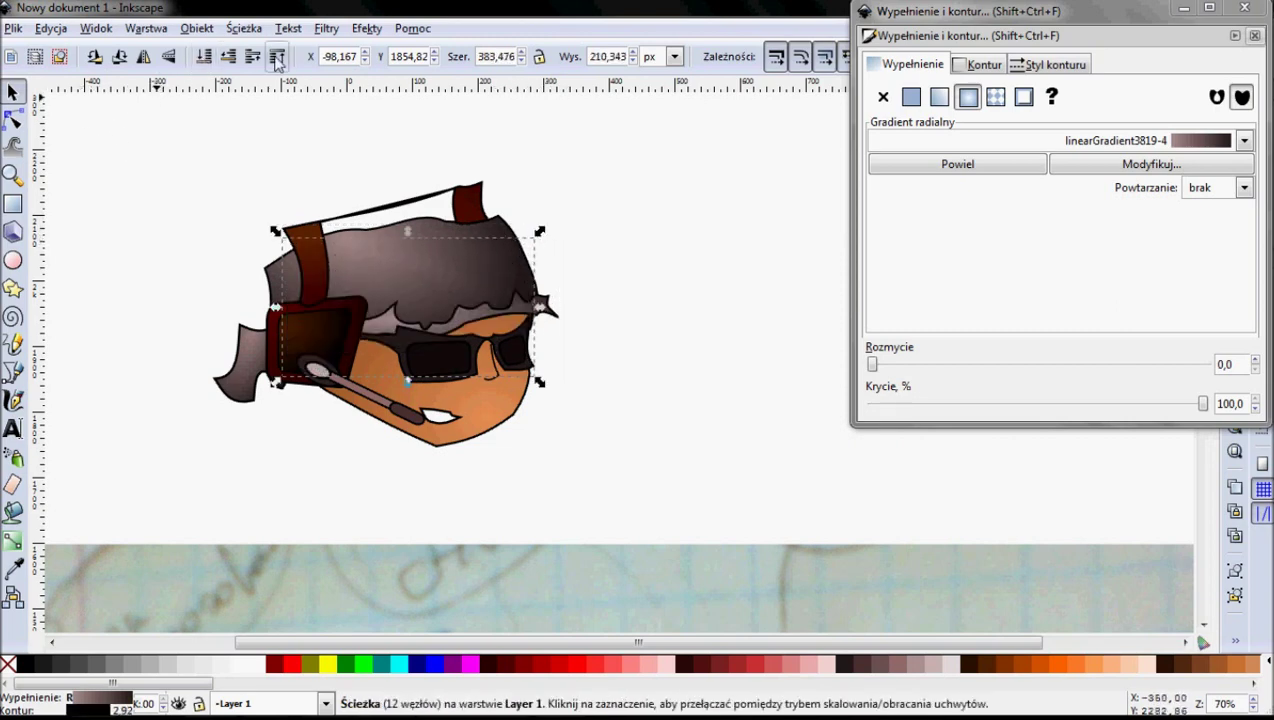
pyautogui.click(234, 60)
pyautogui.click(254, 60)
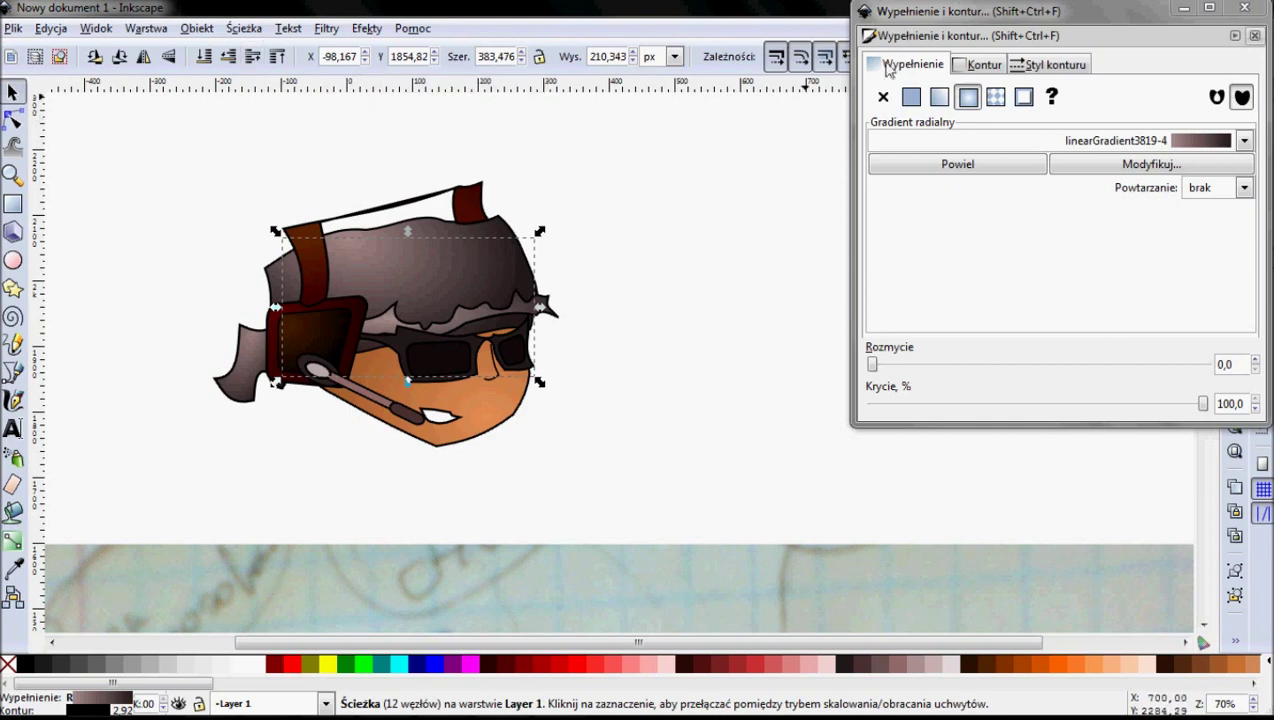
# Give the hair copy a flat black fill, no outline, and 66% opacity.
pyautogui.click(913, 97)
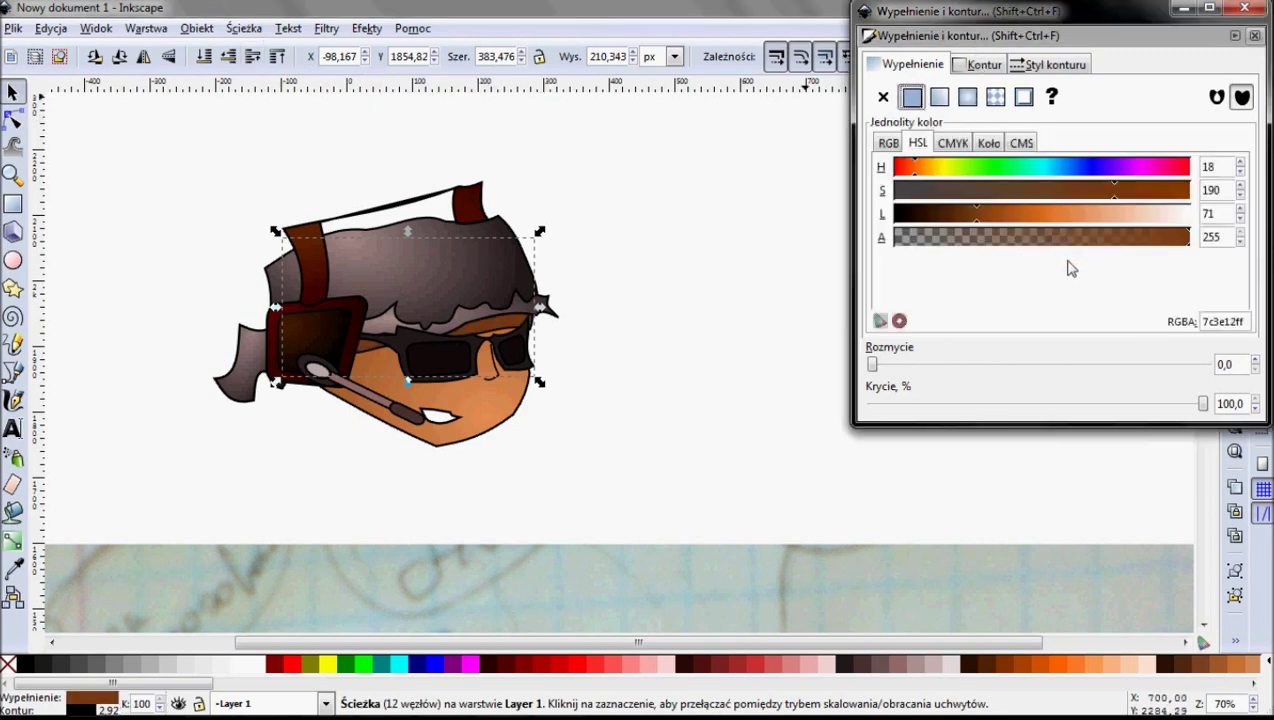
pyautogui.moveTo(1005, 217); pyautogui.dragTo(887, 220)
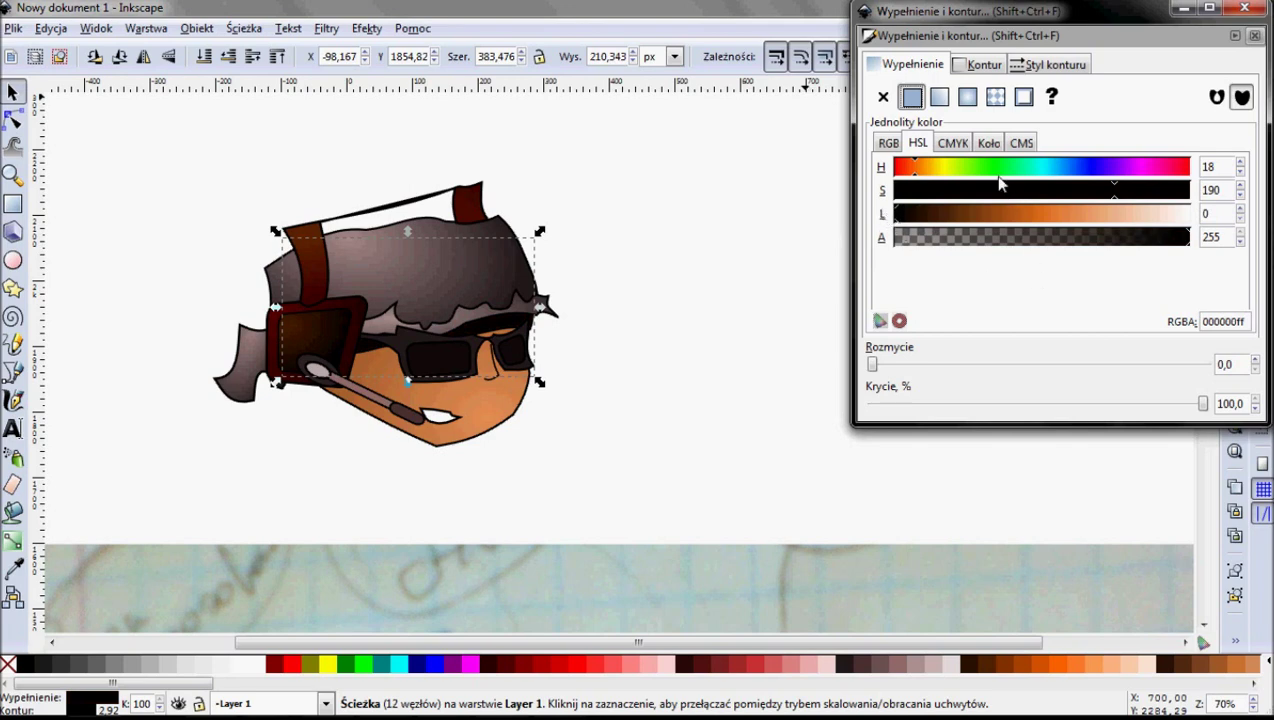
pyautogui.click(980, 64)
pyautogui.click(883, 97)
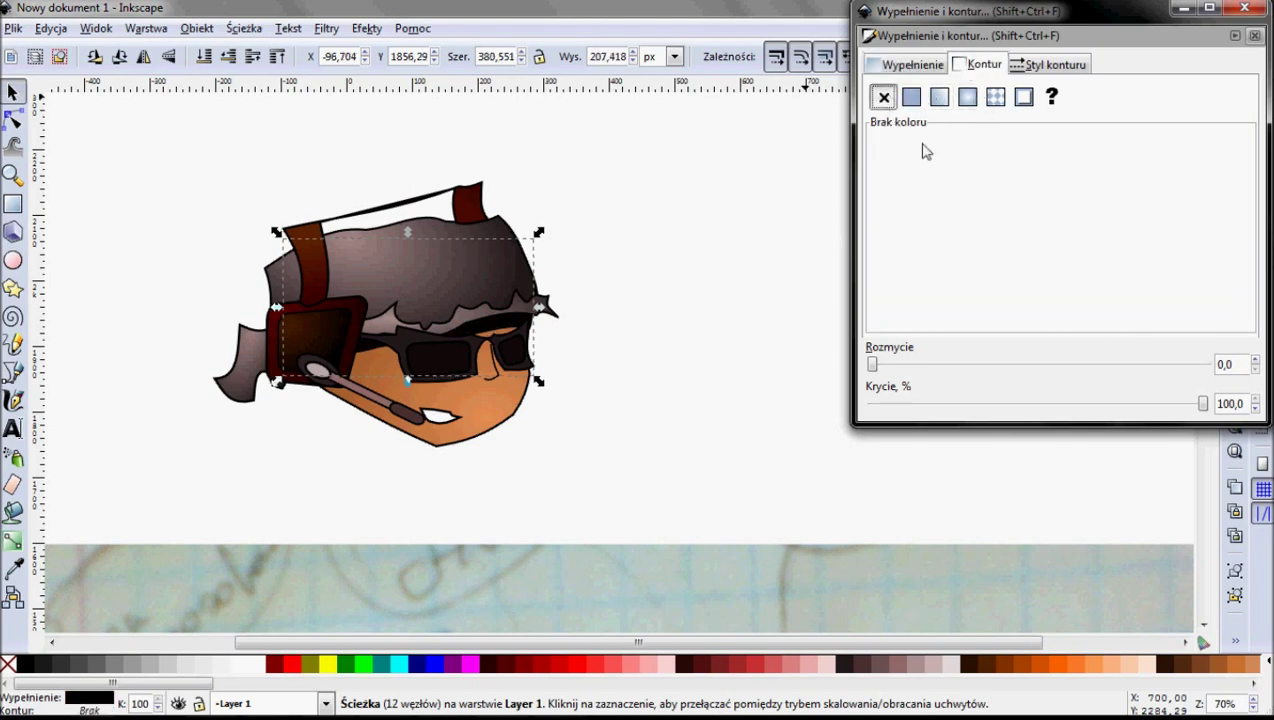
pyautogui.moveTo(1203, 405); pyautogui.dragTo(933, 415)
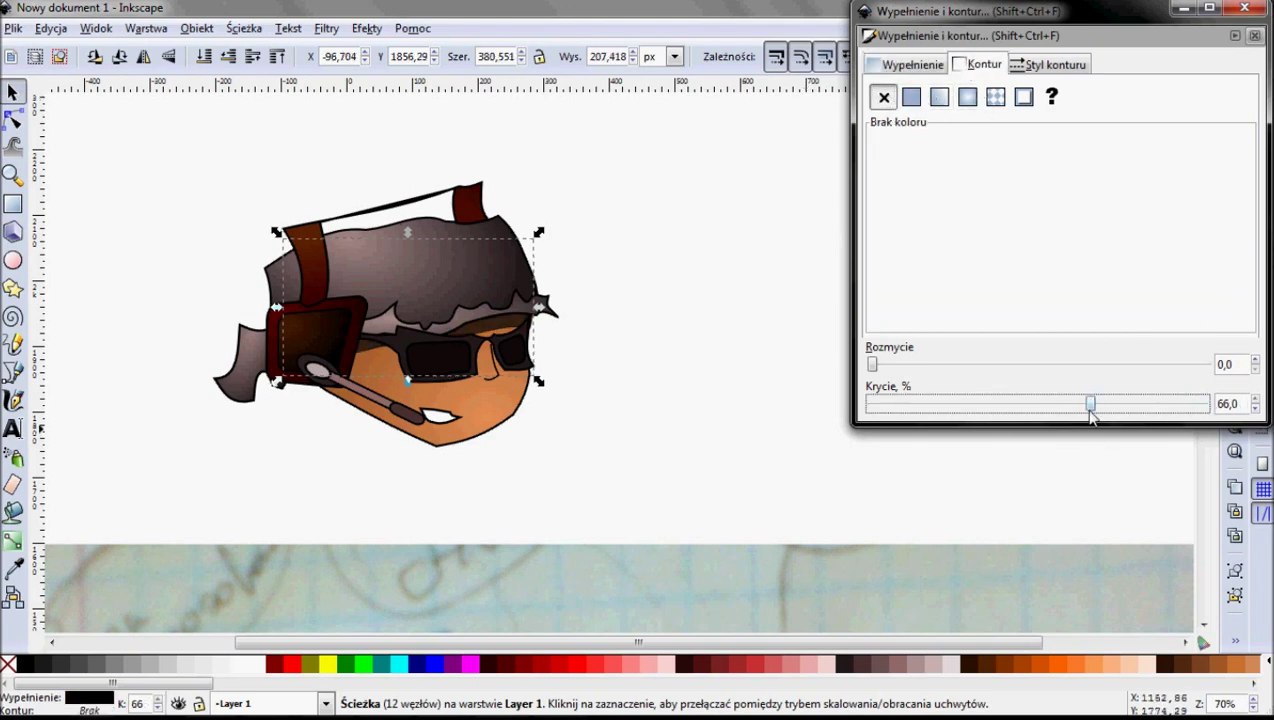
# Zoom in and nudge the hair shadow about 8.5 px down, just under the hairline.
pyautogui.keyDown('ctrl'); pyautogui.scroll(2, 667, 415); pyautogui.keyUp('ctrl')
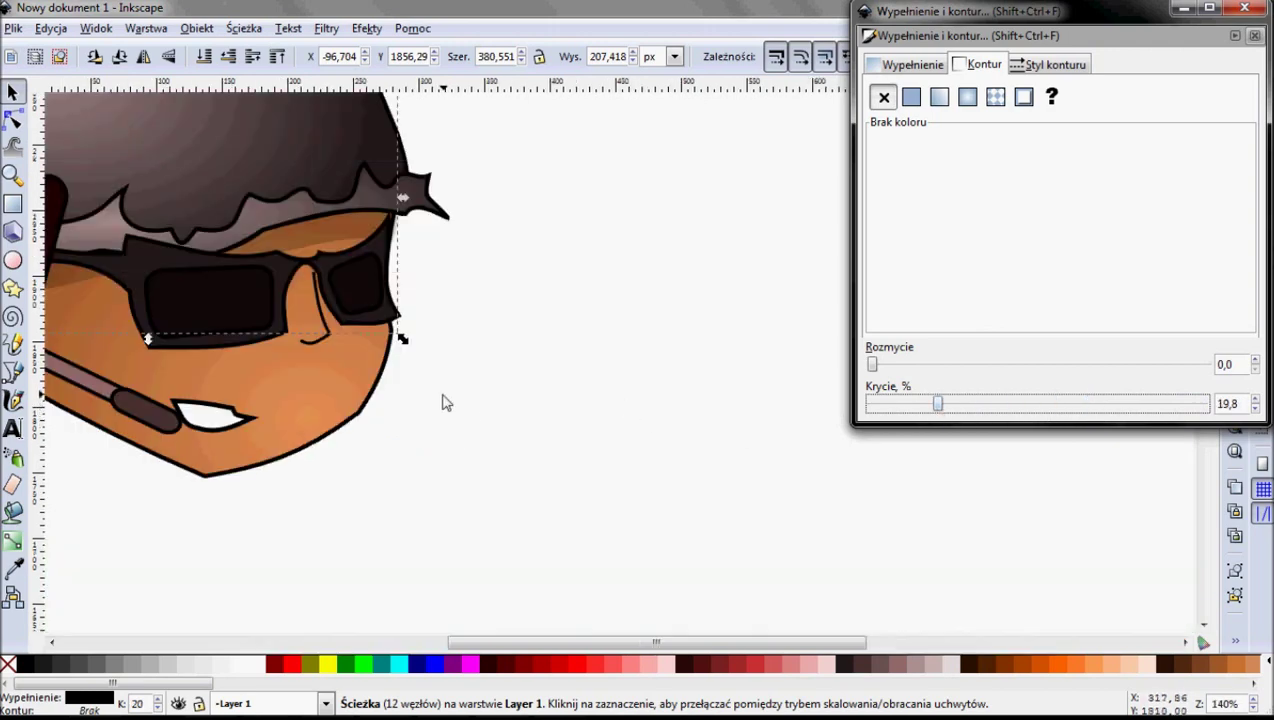
pyautogui.hscroll(-4, 350, 300)
pyautogui.moveTo(505, 272)
pyautogui.mouseDown()
pyautogui.moveTo(493, 262)
pyautogui.moveTo(514, 280)
pyautogui.moveTo(528, 268)
pyautogui.mouseUp()
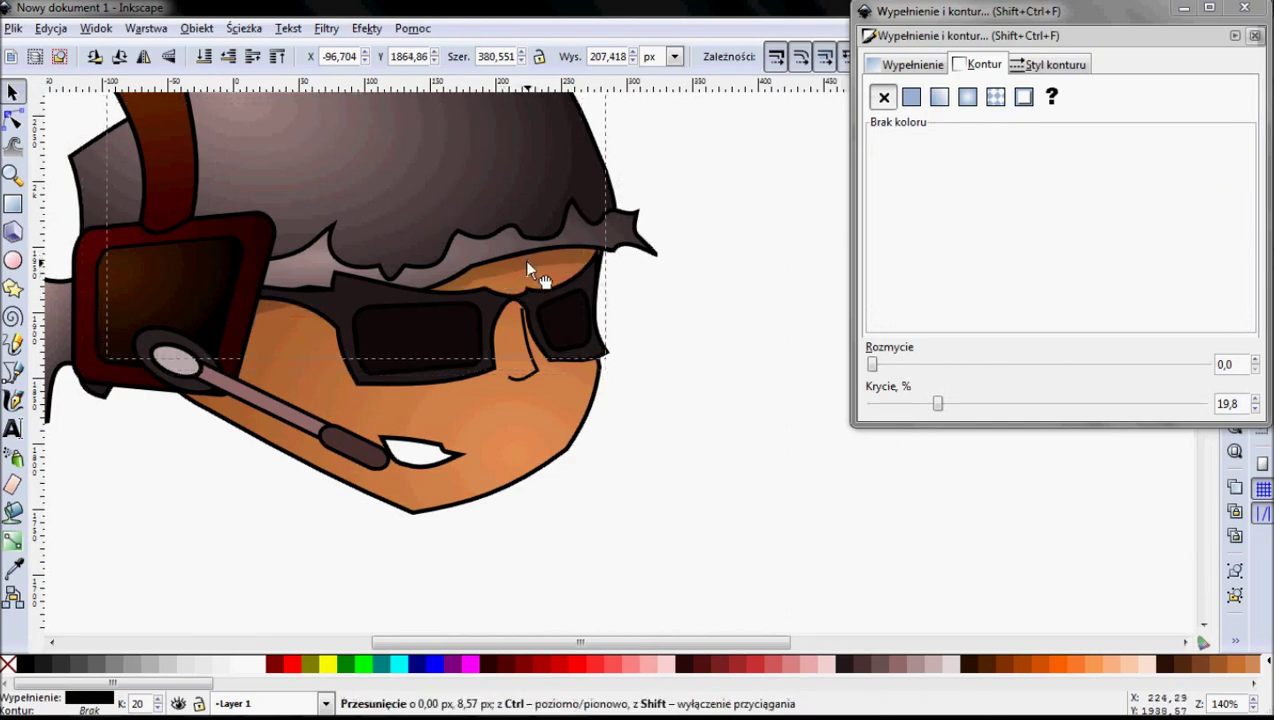
pyautogui.moveTo(527, 268); pyautogui.dragTo(526, 266)
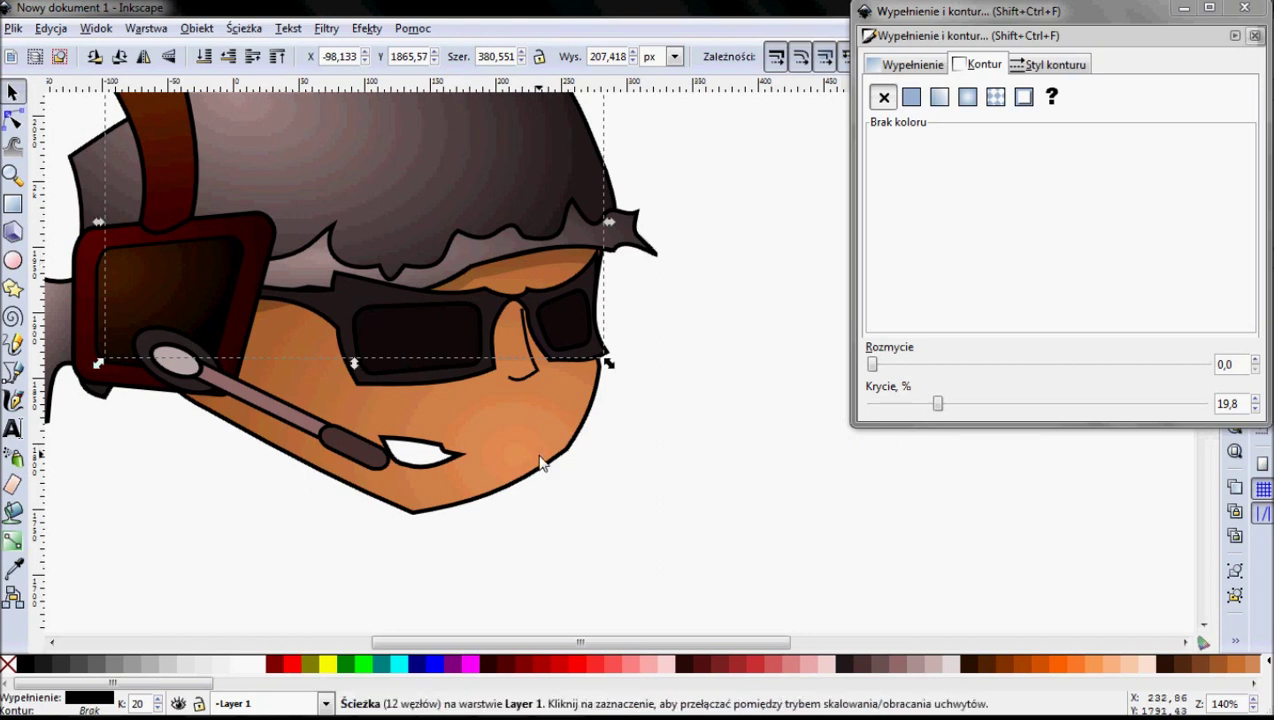
pyautogui.click(378, 325)
pyautogui.scroll(3, 456, 411)
# Try a radial gradient fill on the microphone boom and head, then undo it and deselect.
pyautogui.scroll(2, 414, 401)
pyautogui.scroll(-3, 362, 351)
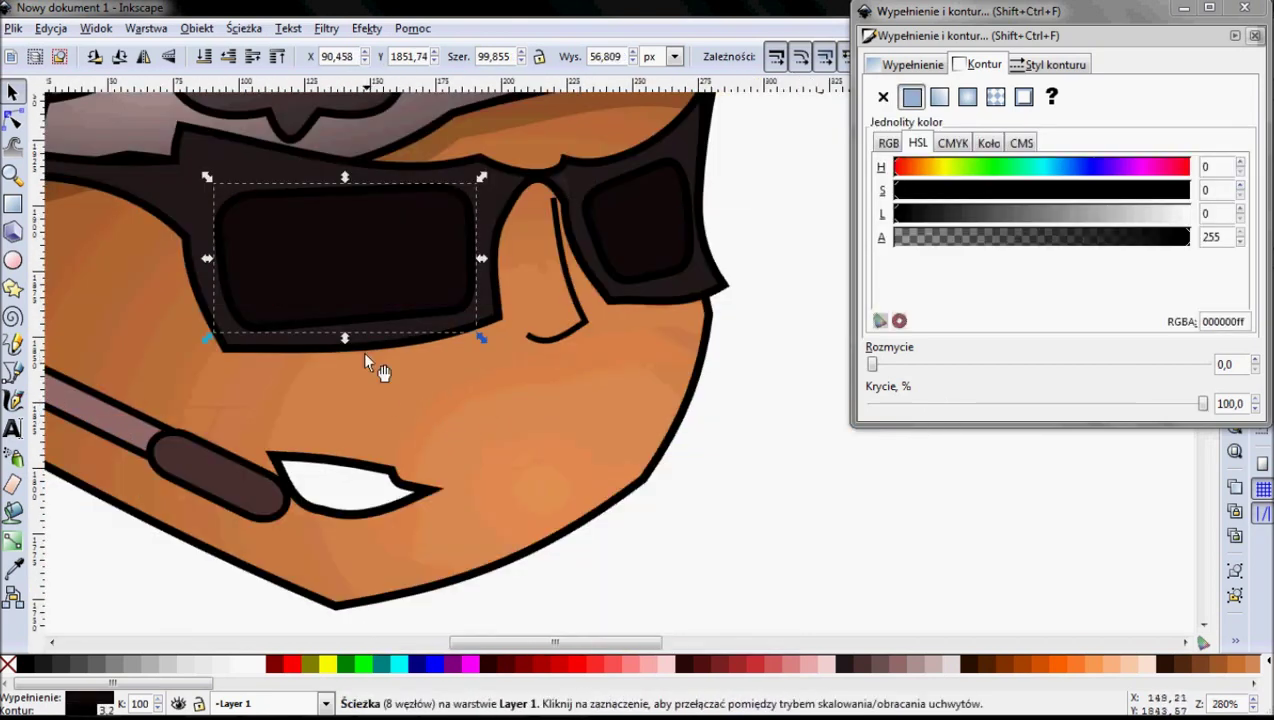
pyautogui.scroll(-2, 365, 360)
pyautogui.click(196, 364)
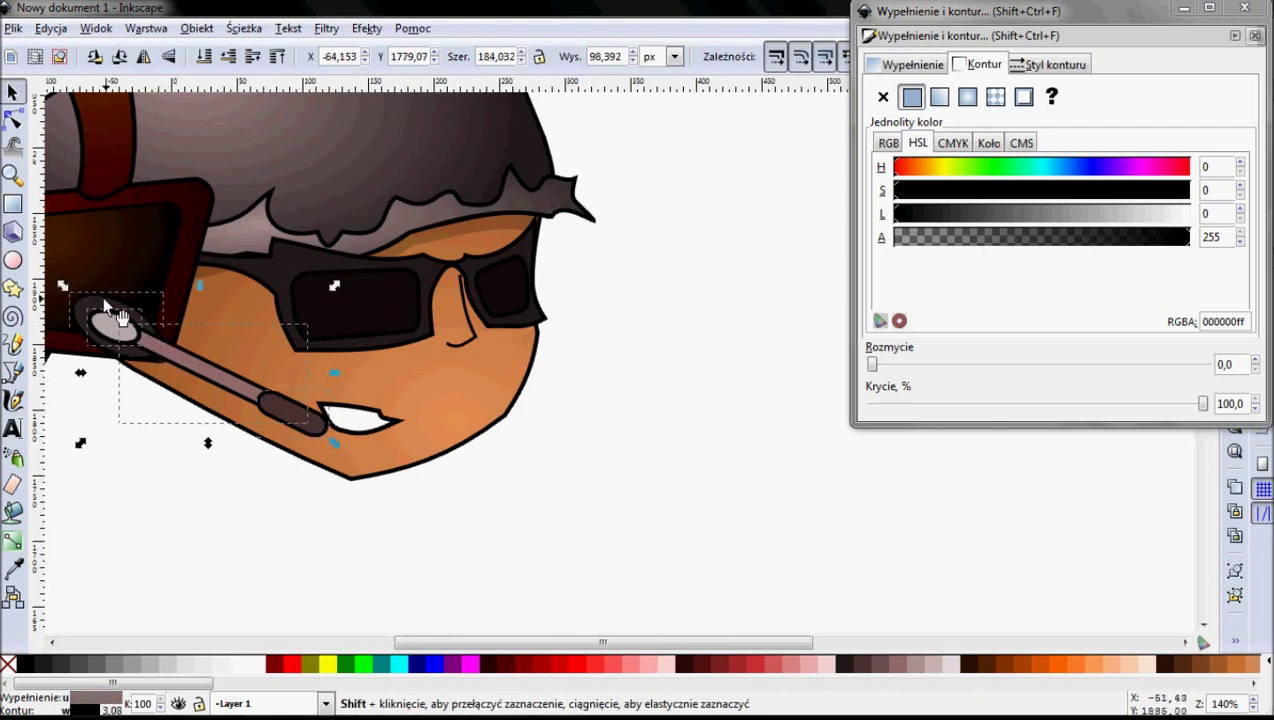
pyautogui.keyDown('shift'); pyautogui.click(112, 316); pyautogui.keyUp('shift')
pyautogui.click(913, 64)
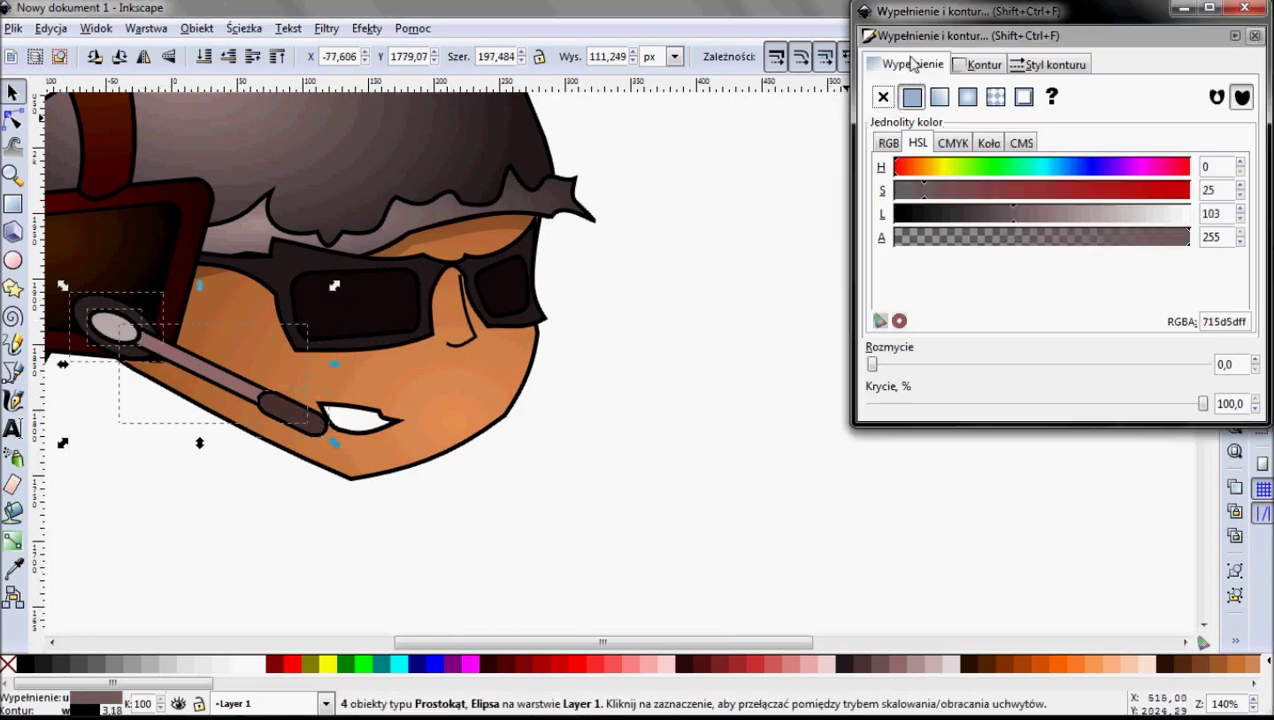
pyautogui.click(968, 100)
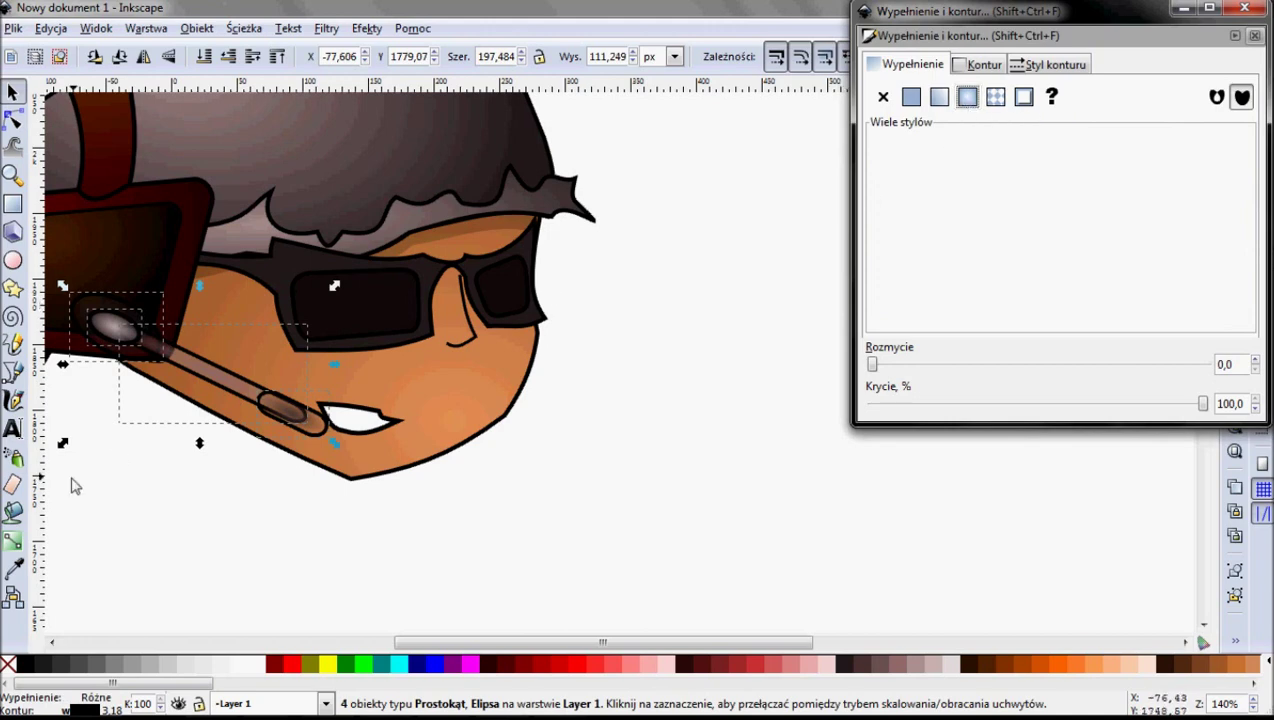
pyautogui.hotkey('ctrl', 'z')
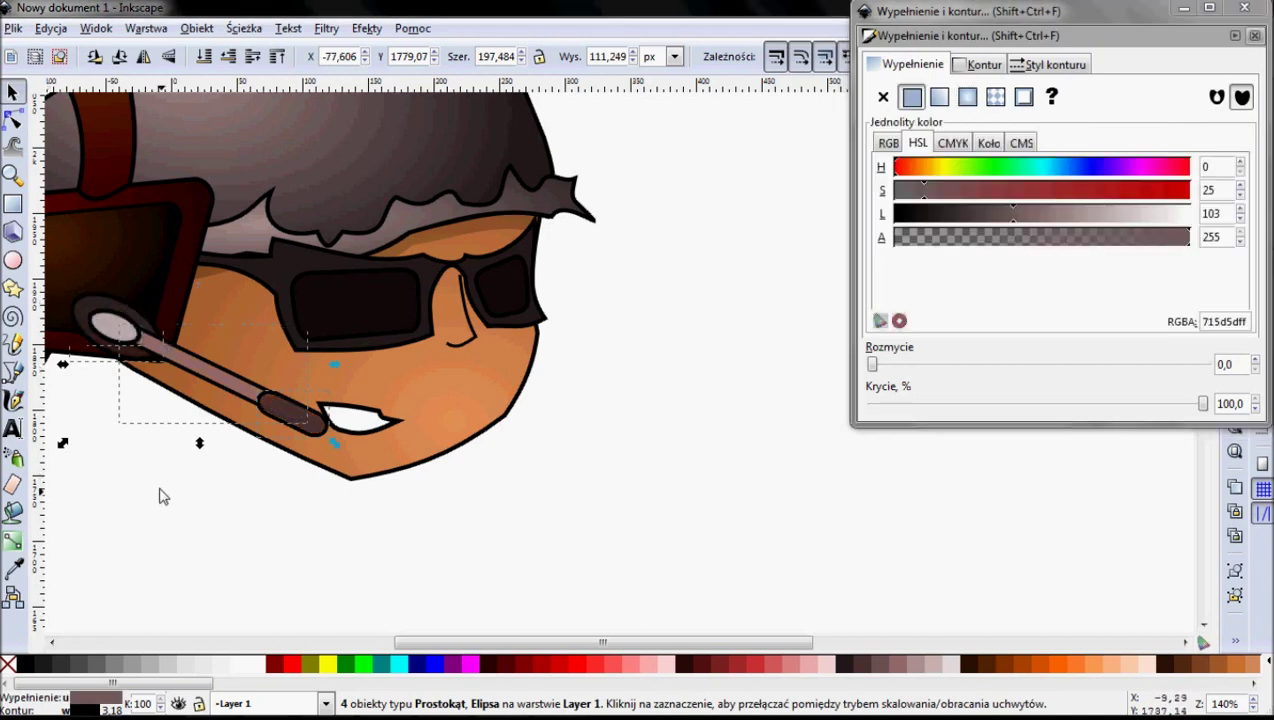
pyautogui.click(162, 497)
# With the Bezier tool, start a new path on the cheek just below the left lens.
pyautogui.scroll(1, 131, 412)
pyautogui.hscroll(-8, 300, 400)
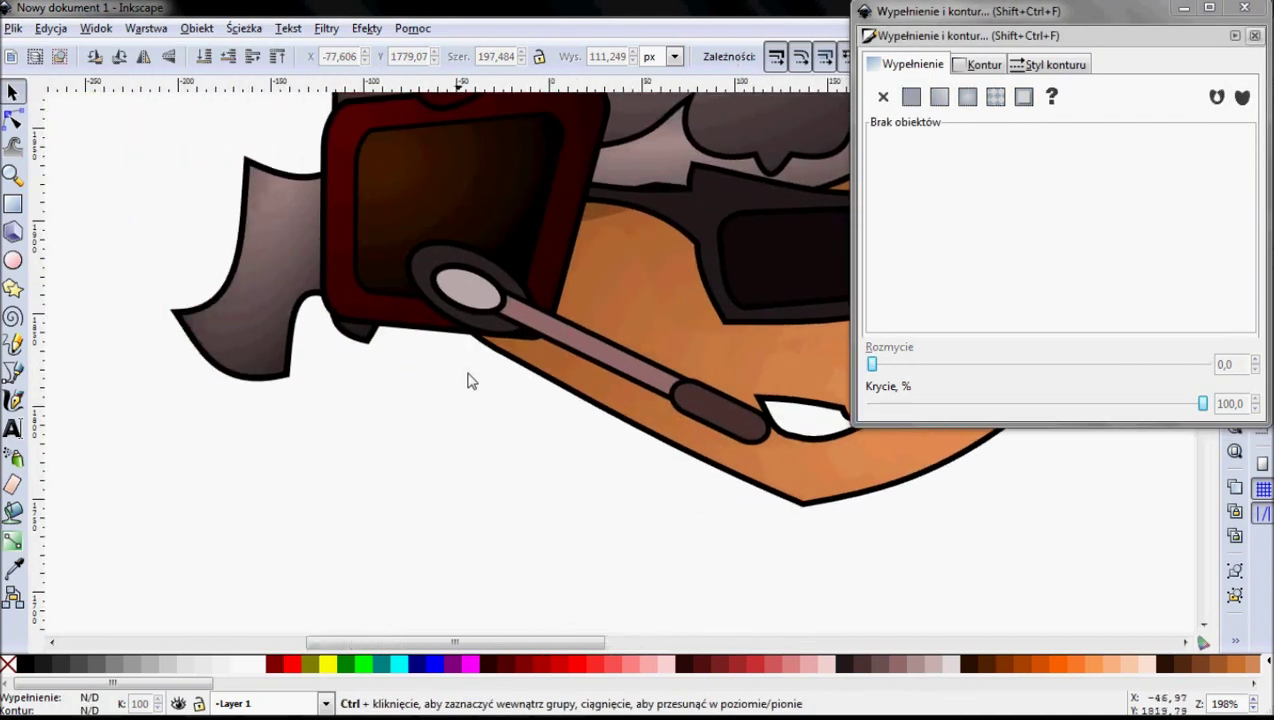
pyautogui.click(13, 545)
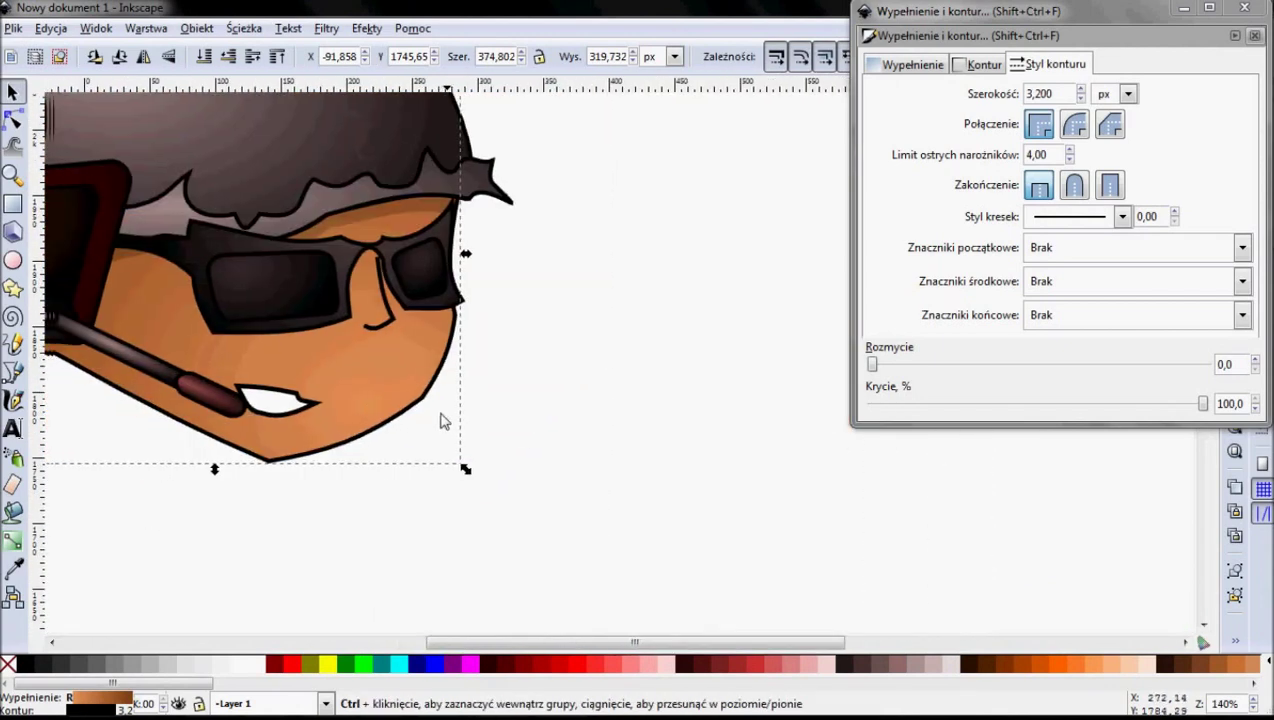
pyautogui.hscroll(-3, 444, 421)
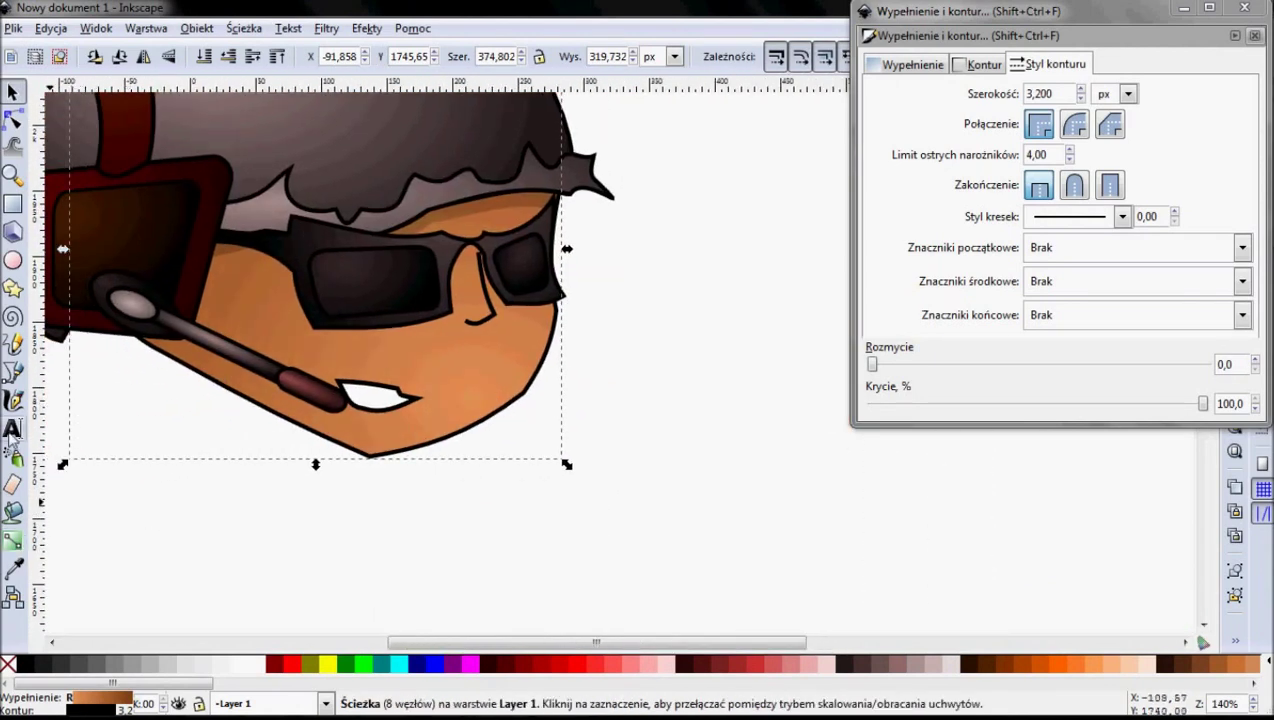
pyautogui.click(14, 372)
pyautogui.scroll(1, 330, 484)
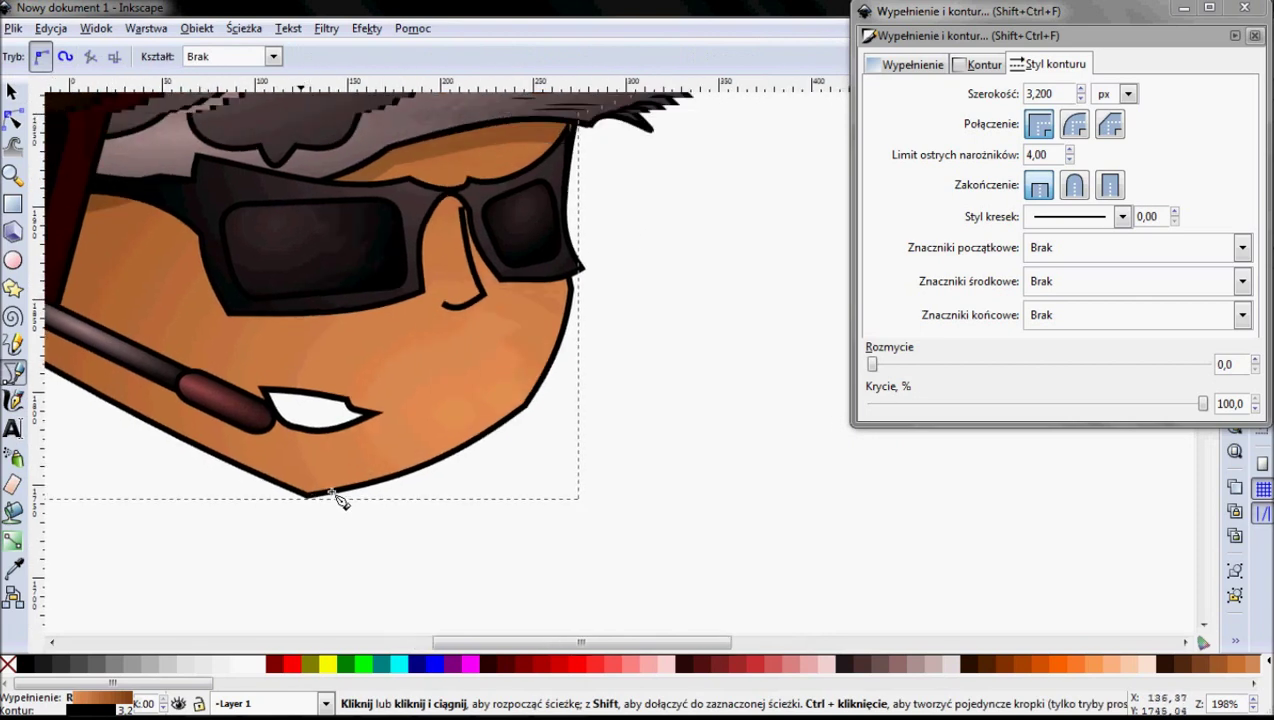
pyautogui.click(213, 326)
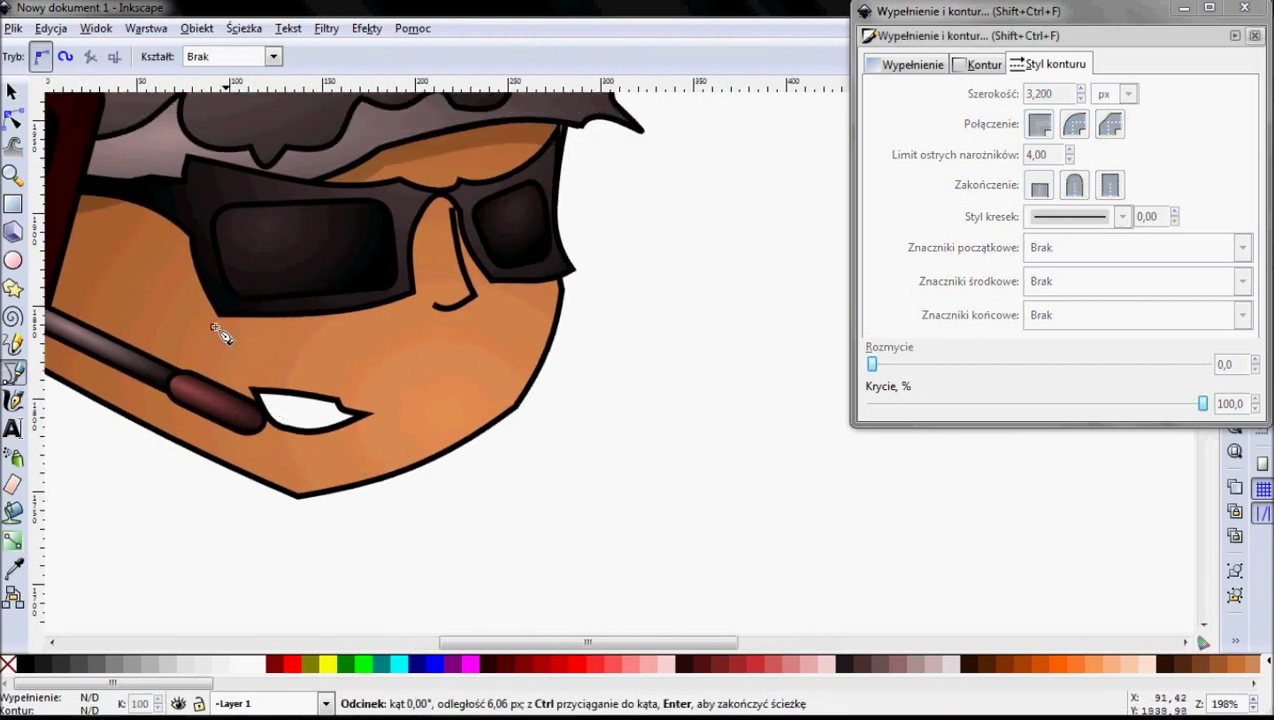
# Close the cheek shadow path under the left lens and curve its upper edge toward the lens.
pyautogui.click(421, 311)
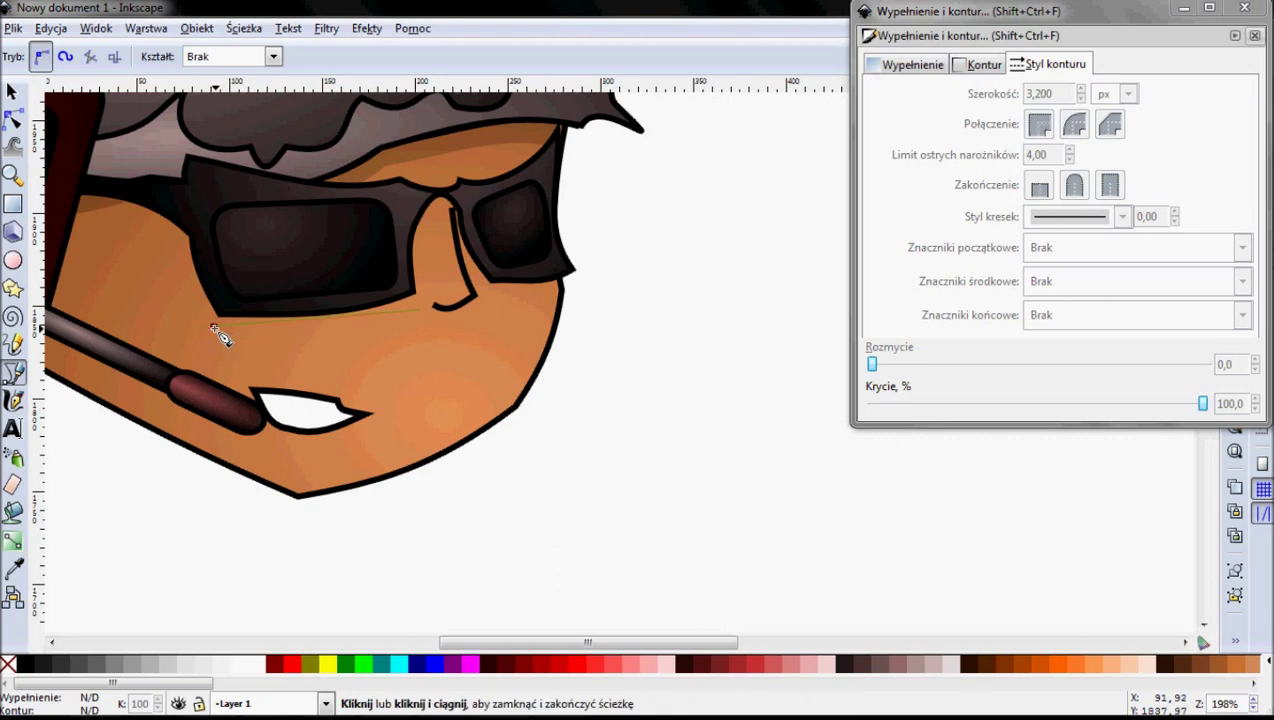
pyautogui.click(214, 326)
pyautogui.click(12, 120)
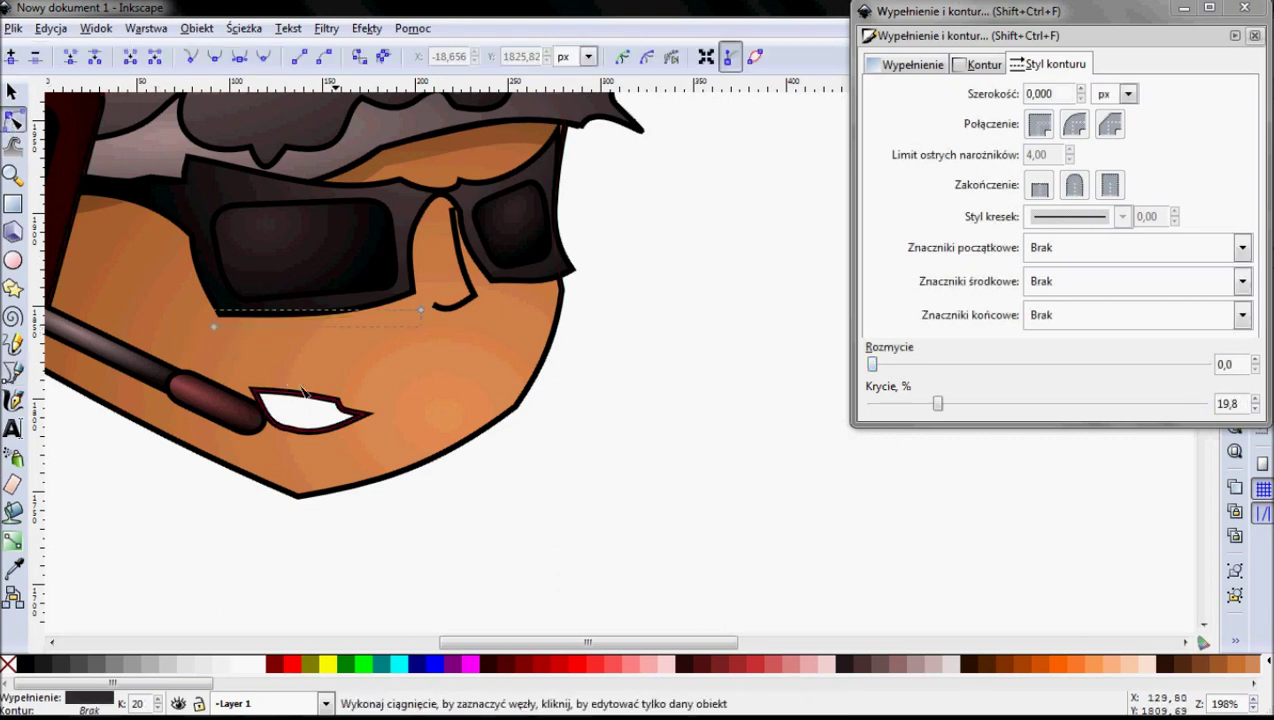
pyautogui.moveTo(345, 335); pyautogui.dragTo(344, 334)
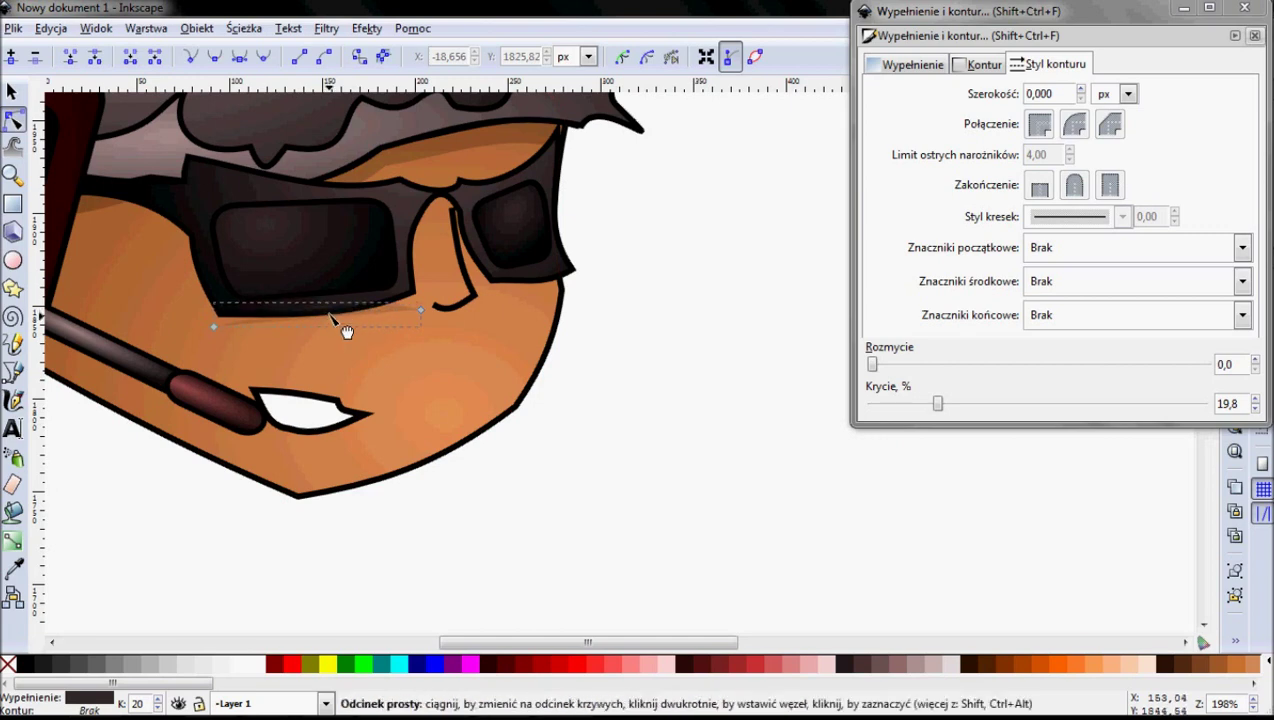
pyautogui.click(345, 332)
pyautogui.keyDown('shift'); pyautogui.click(214, 326); pyautogui.keyUp('shift')
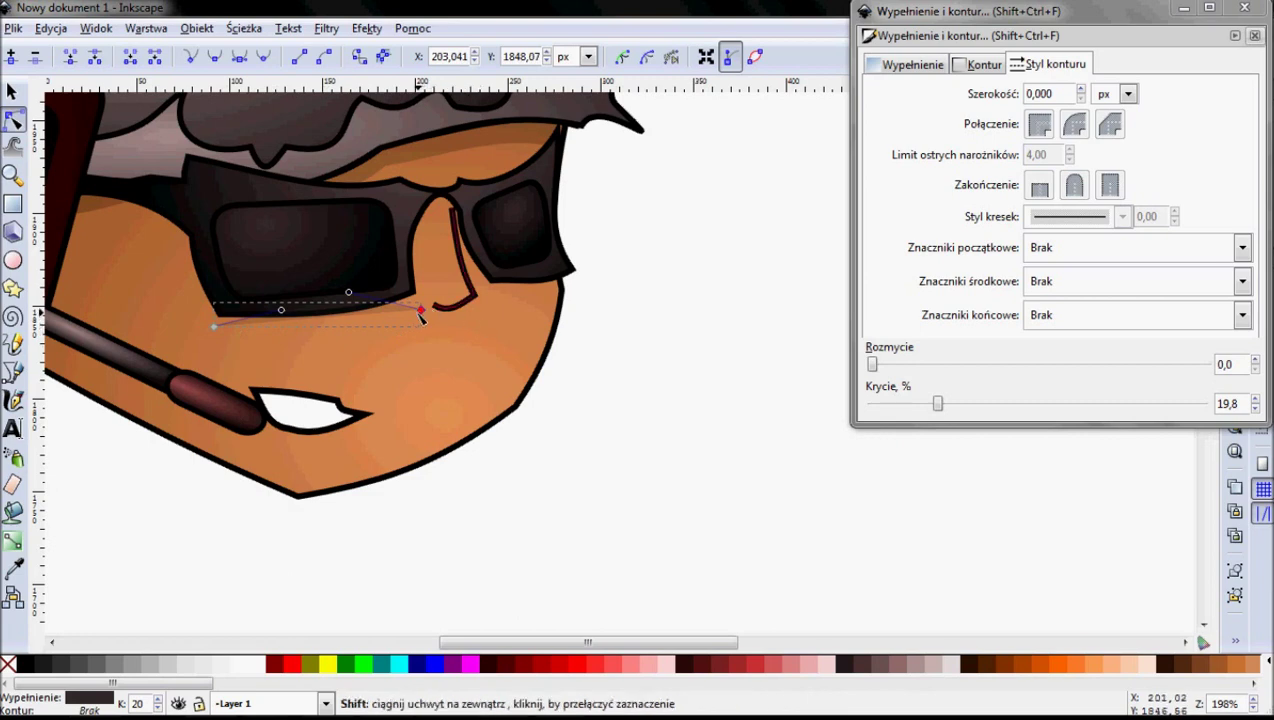
# Reshape the shadow's ends and edges with the Node tool into a thin strip under the lens.
pyautogui.moveTo(425, 316); pyautogui.dragTo(425, 326)
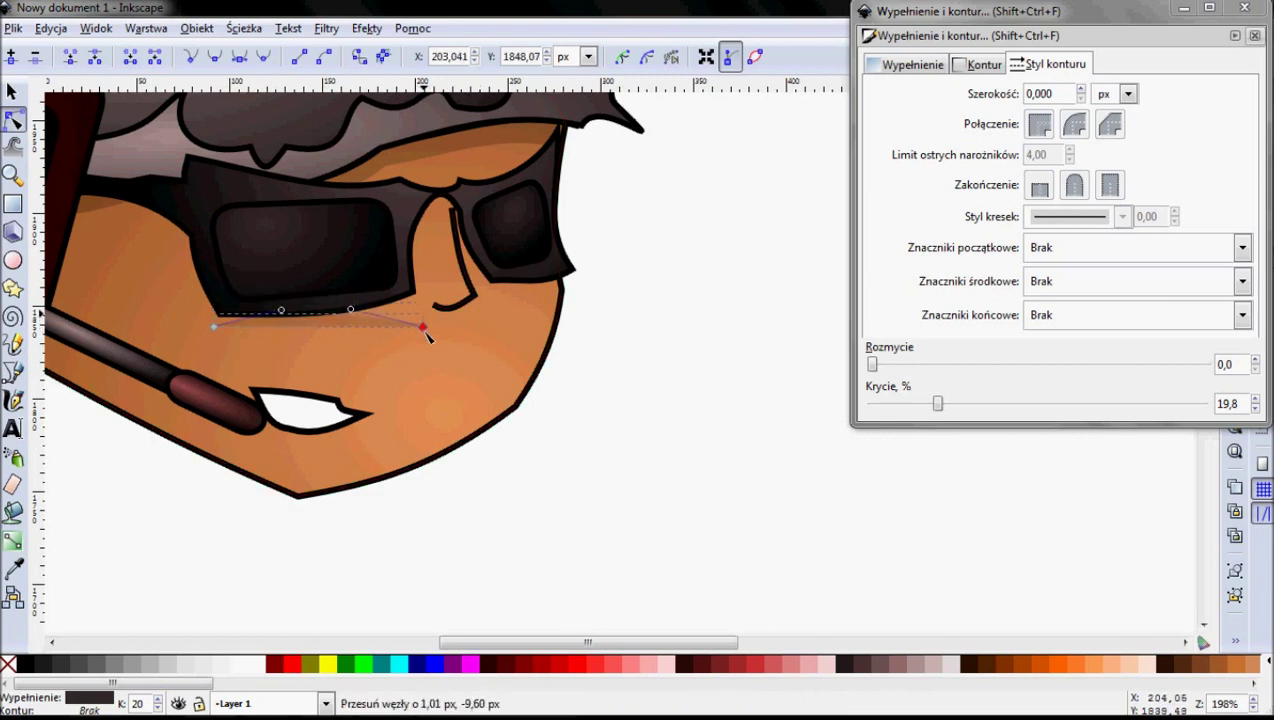
pyautogui.moveTo(214, 328)
pyautogui.mouseDown()
pyautogui.moveTo(222, 350)
pyautogui.moveTo(222, 338)
pyautogui.mouseUp()
pyautogui.keyDown('ctrl'); pyautogui.scroll(2, 352, 325); pyautogui.keyUp('ctrl')
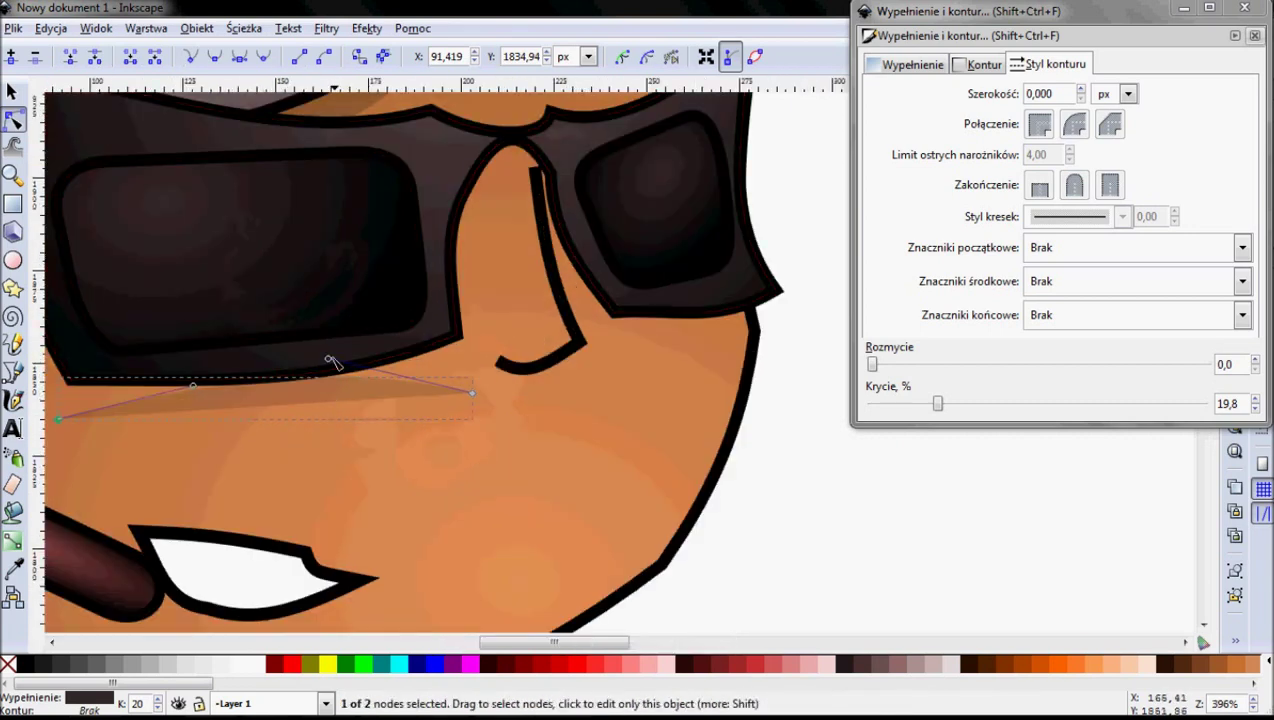
pyautogui.moveTo(328, 358); pyautogui.dragTo(329, 376)
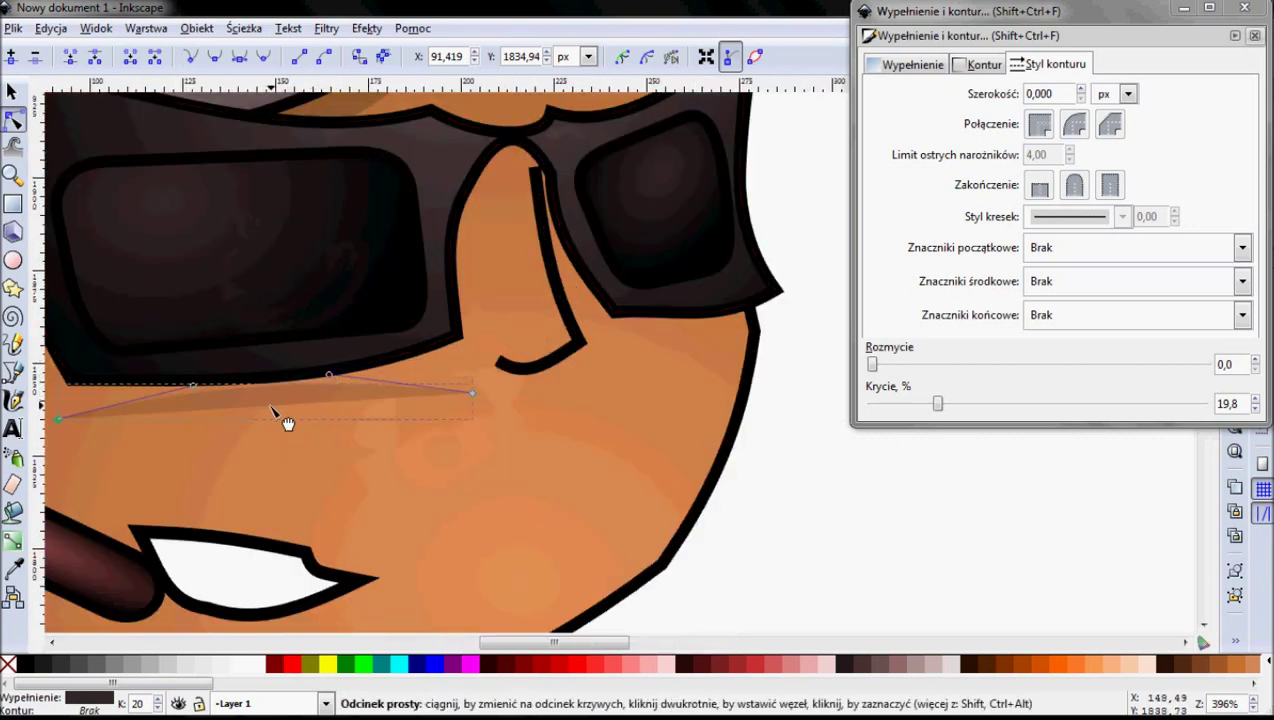
pyautogui.moveTo(279, 421); pyautogui.dragTo(284, 412)
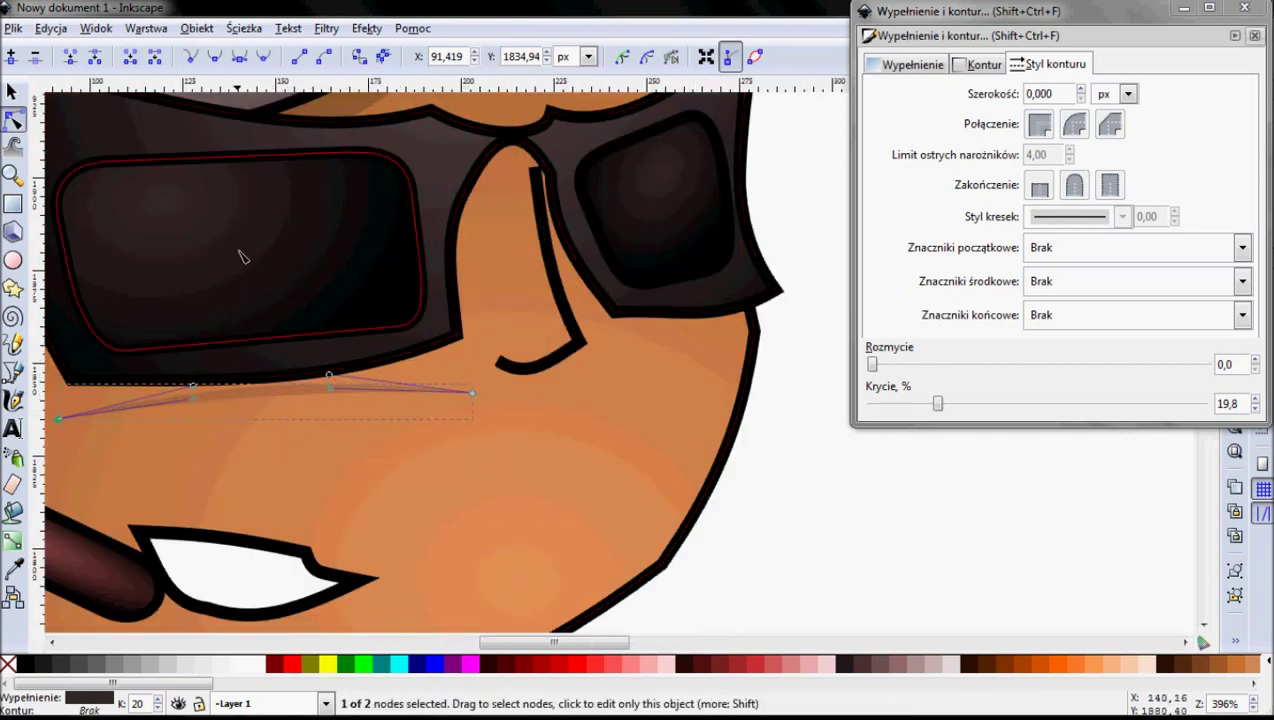
pyautogui.keyDown('ctrl'); pyautogui.scroll(-2, 489, 420); pyautogui.keyUp('ctrl')
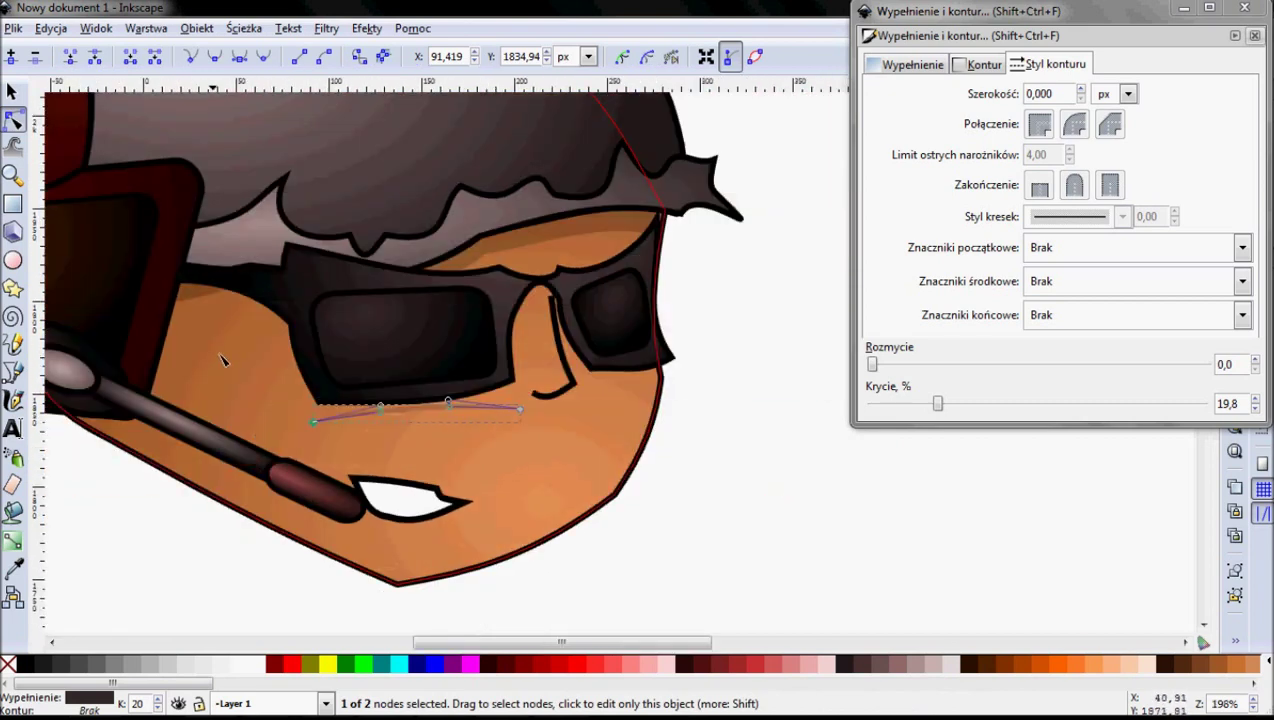
# Narrow the shadow from its left side with the Selector, undoing an accidental move.
pyautogui.click(12, 92)
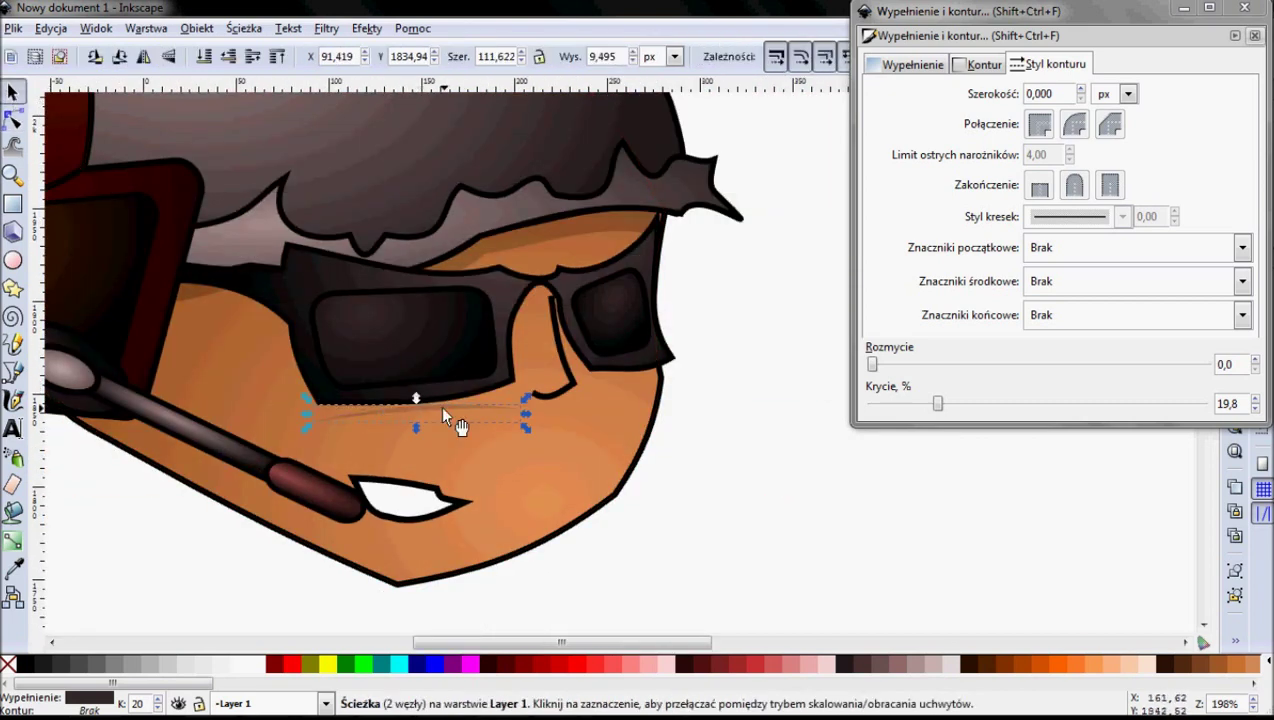
pyautogui.moveTo(443, 409)
pyautogui.mouseDown()
pyautogui.moveTo(393, 411)
pyautogui.moveTo(432, 418)
pyautogui.moveTo(667, 384)
pyautogui.mouseUp()
pyautogui.hotkey('ctrl', 'z')
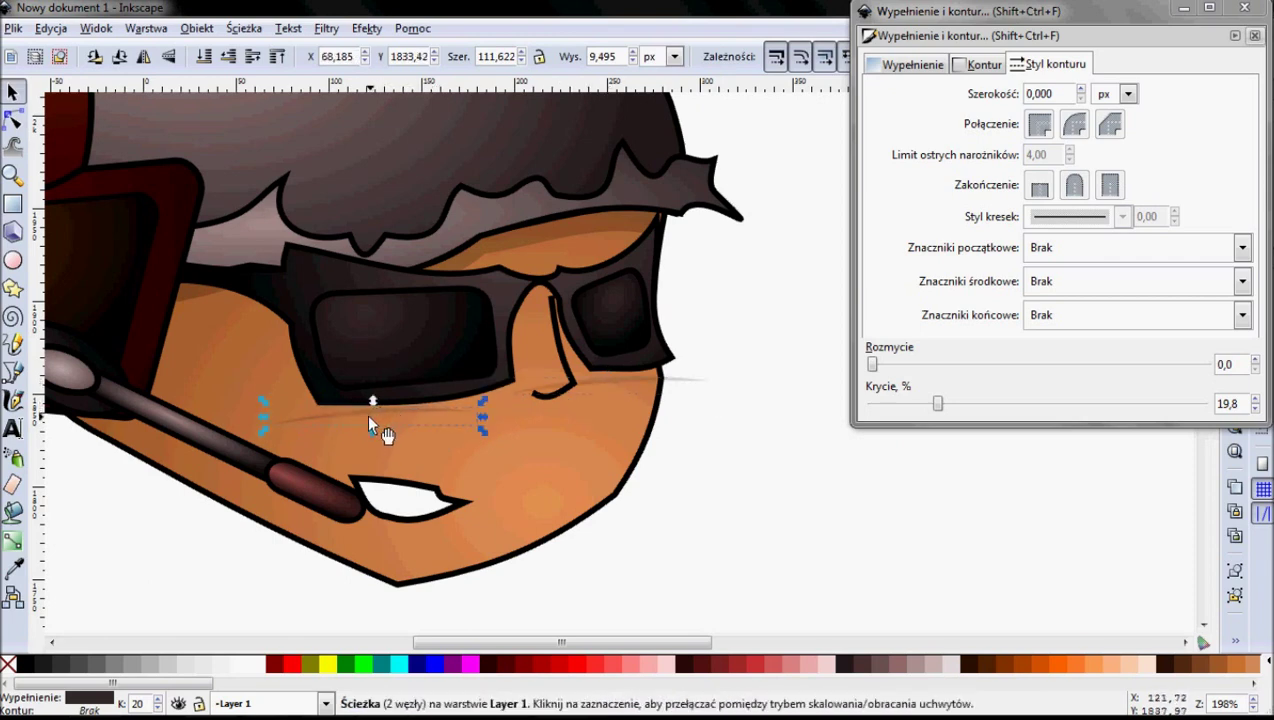
pyautogui.moveTo(264, 416)
pyautogui.mouseDown()
pyautogui.moveTo(327, 413)
pyautogui.moveTo(316, 418)
pyautogui.mouseUp()
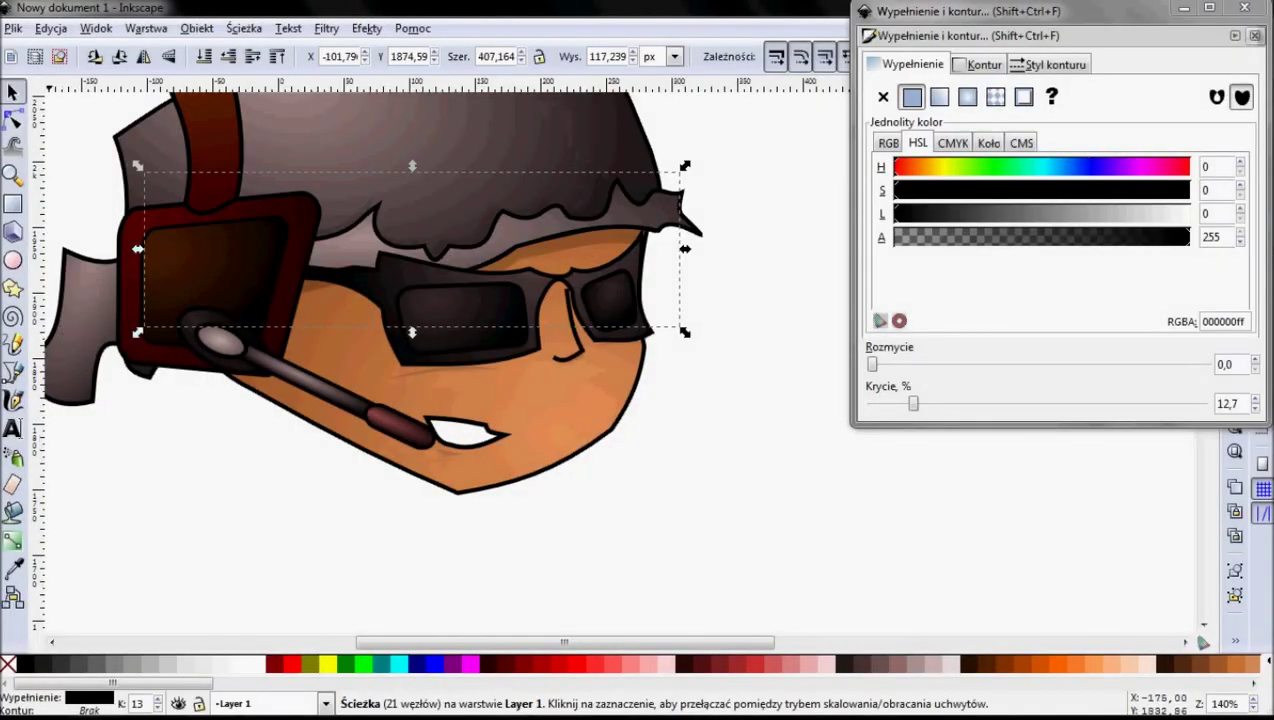
# Trace a closed Bezier shadow along the right jaw down to the chin, black at 12.7% opacity.
pyautogui.click(13, 372)
pyautogui.click(462, 497)
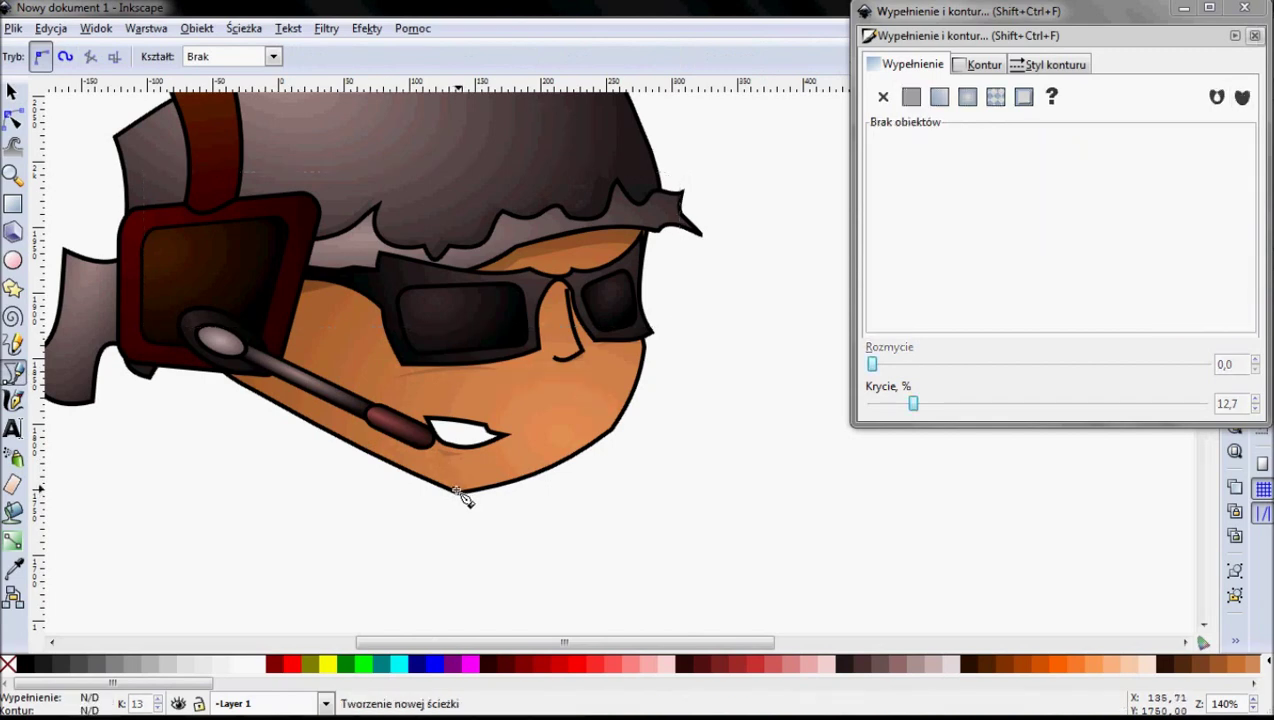
pyautogui.moveTo(600, 429); pyautogui.dragTo(646, 354)
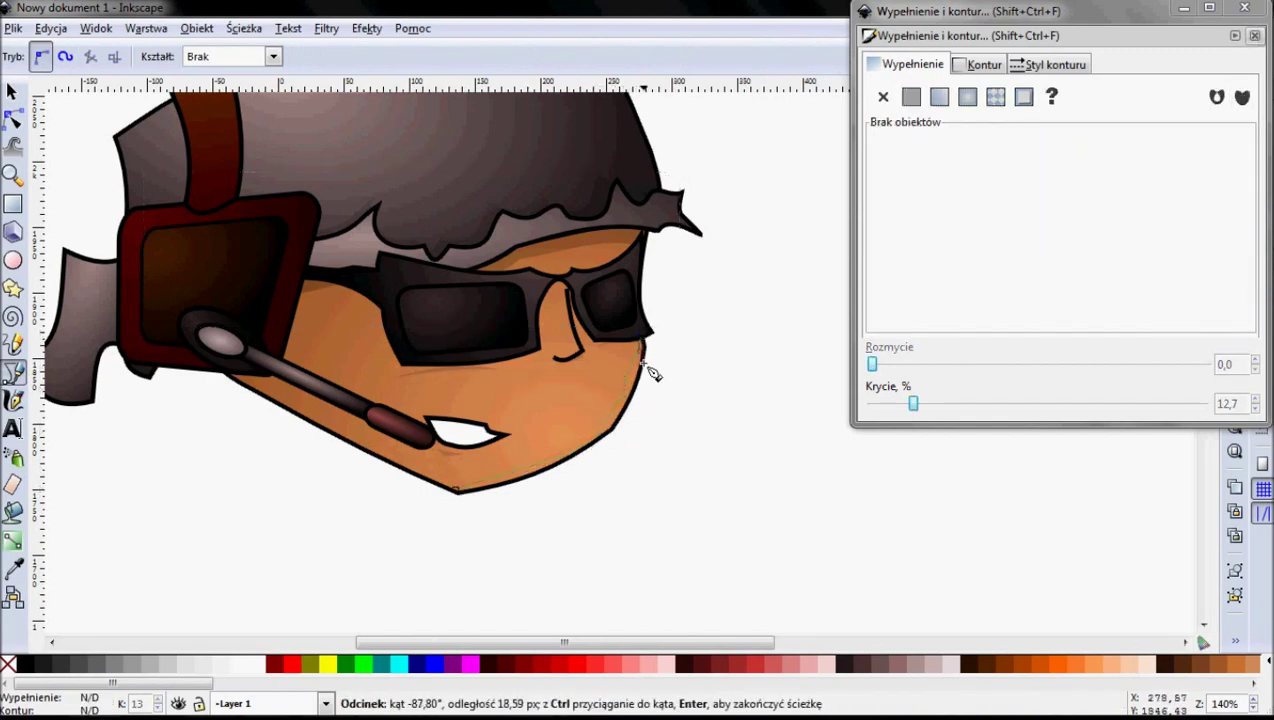
pyautogui.click(623, 414)
pyautogui.click(591, 446)
pyautogui.click(549, 479)
pyautogui.moveTo(514, 485); pyautogui.dragTo(512, 489)
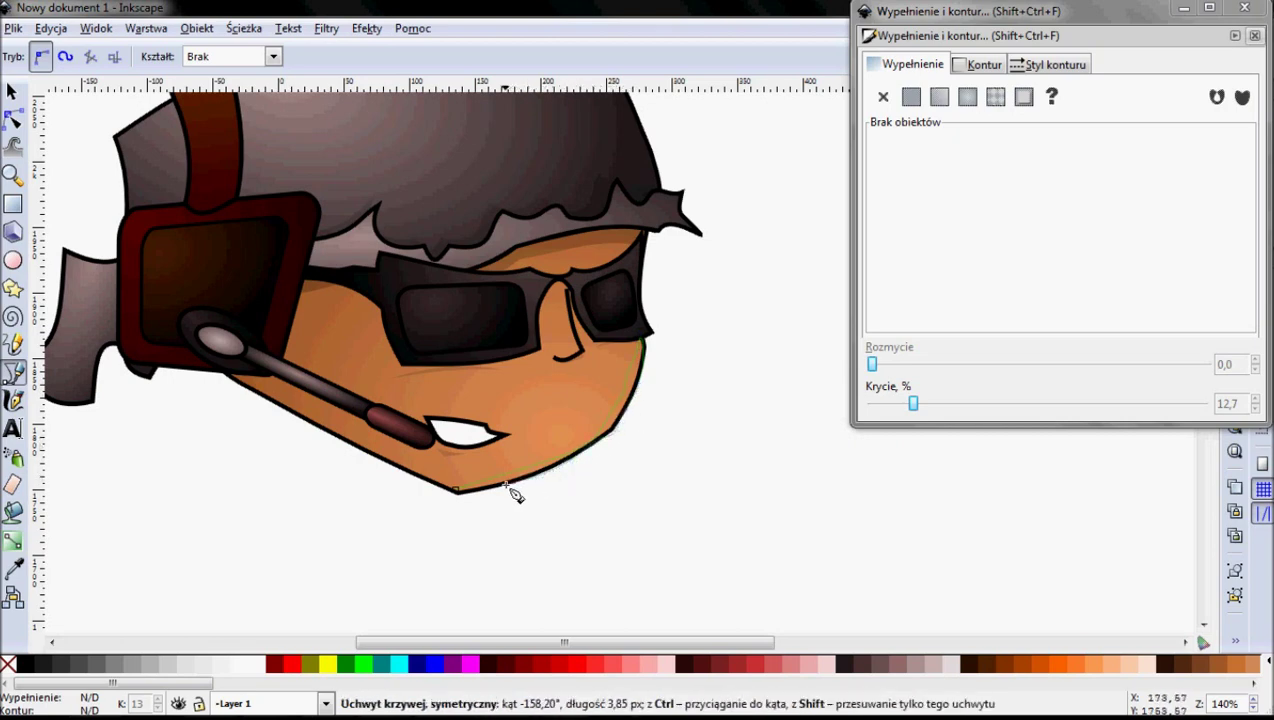
pyautogui.click(456, 493)
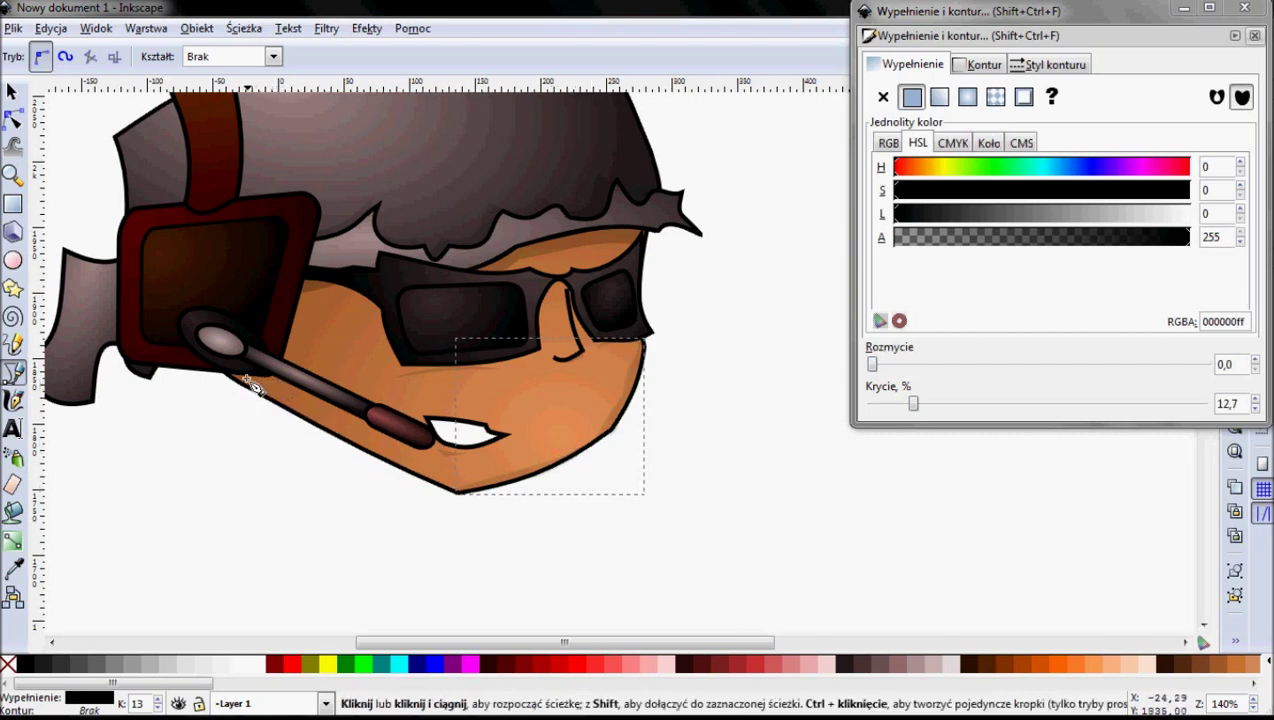
pyautogui.click(14, 91)
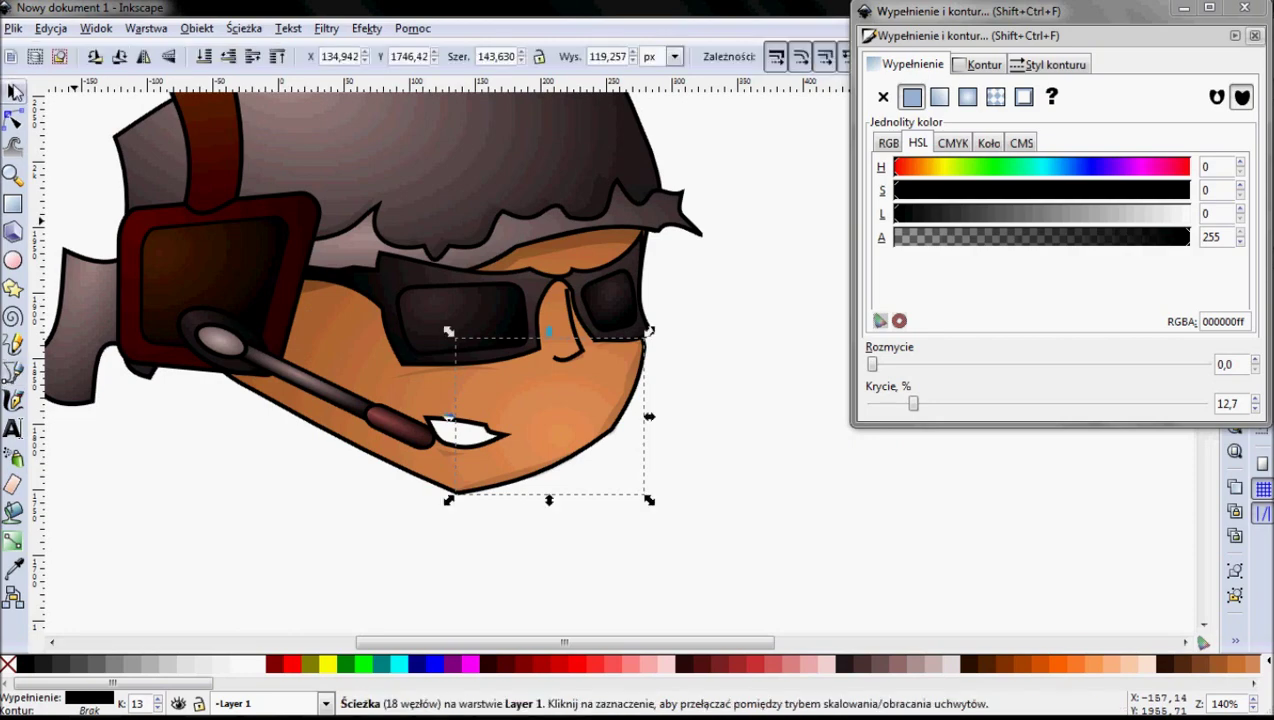
# Select the two rectangle pieces and move them along the microphone arm.
pyautogui.click(290, 302)
pyautogui.moveTo(292, 310); pyautogui.dragTo(226, 300)
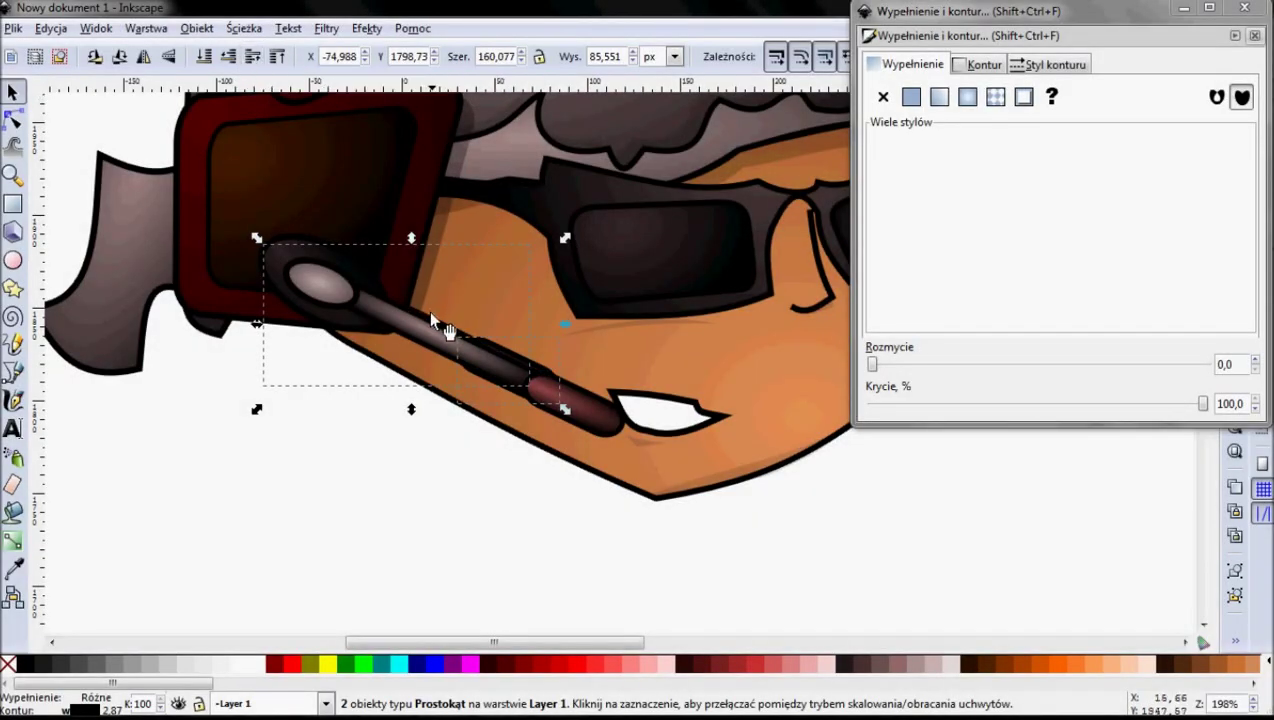
pyautogui.moveTo(429, 315); pyautogui.dragTo(445, 345)
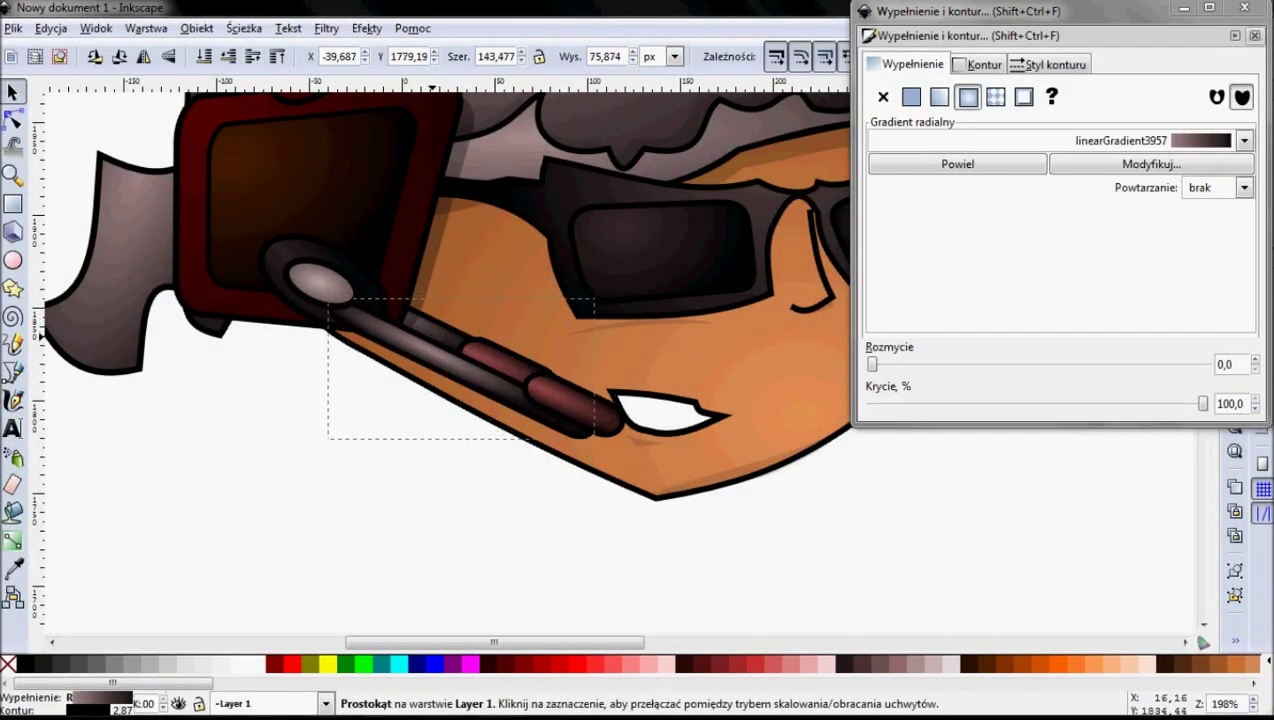
pyautogui.keyDown('ctrl'); pyautogui.scroll(5, 456, 323); pyautogui.keyUp('ctrl')
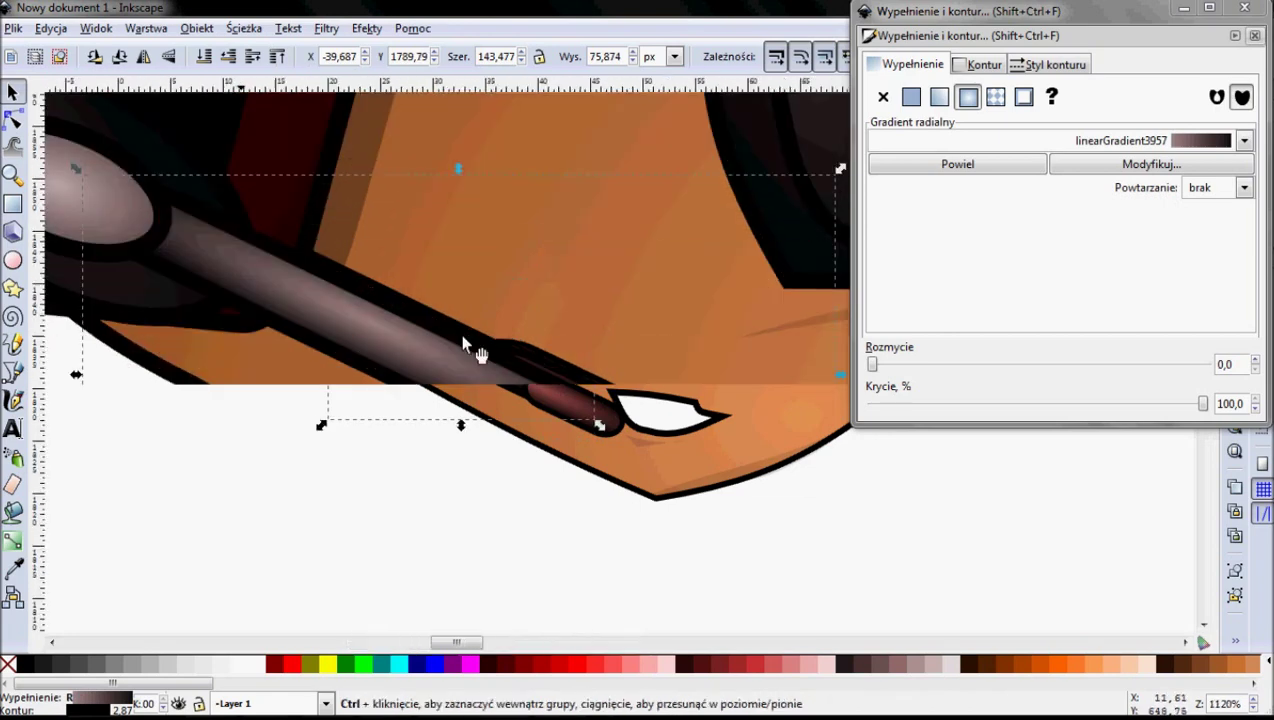
pyautogui.click(421, 290)
pyautogui.keyDown('shift'); pyautogui.click(628, 375); pyautogui.keyUp('shift')
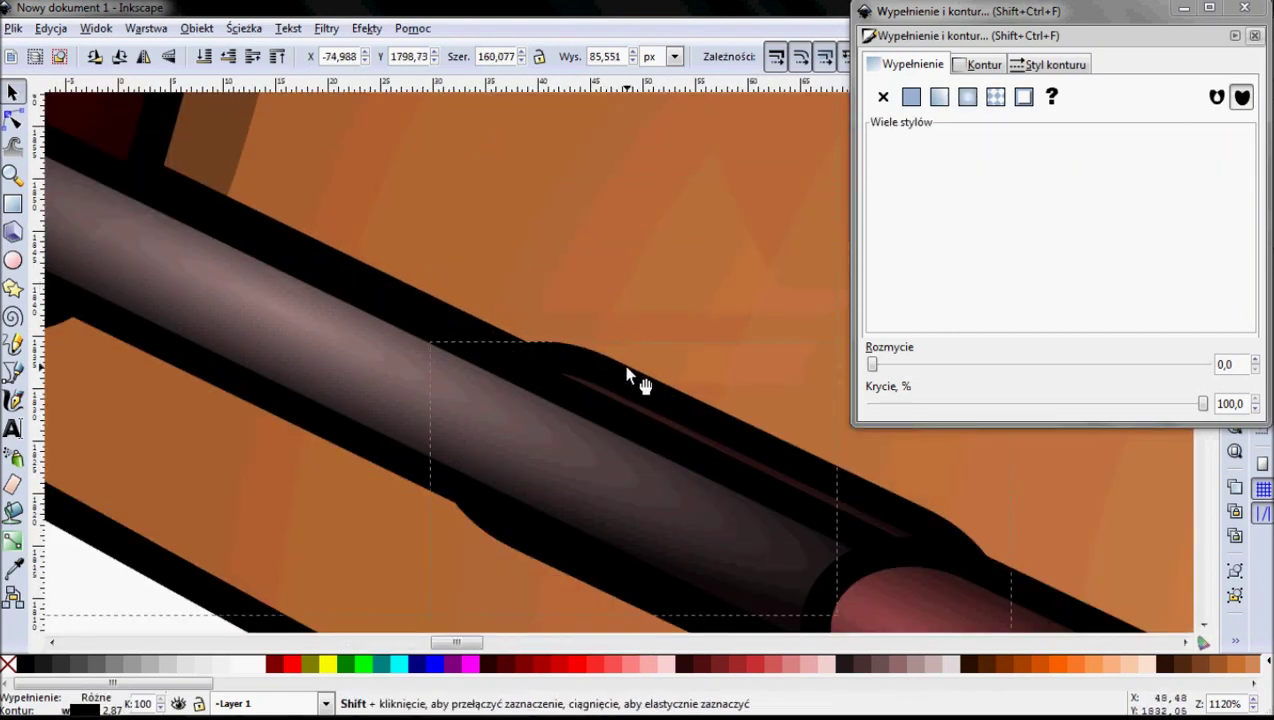
pyautogui.moveTo(620, 378); pyautogui.dragTo(643, 345)
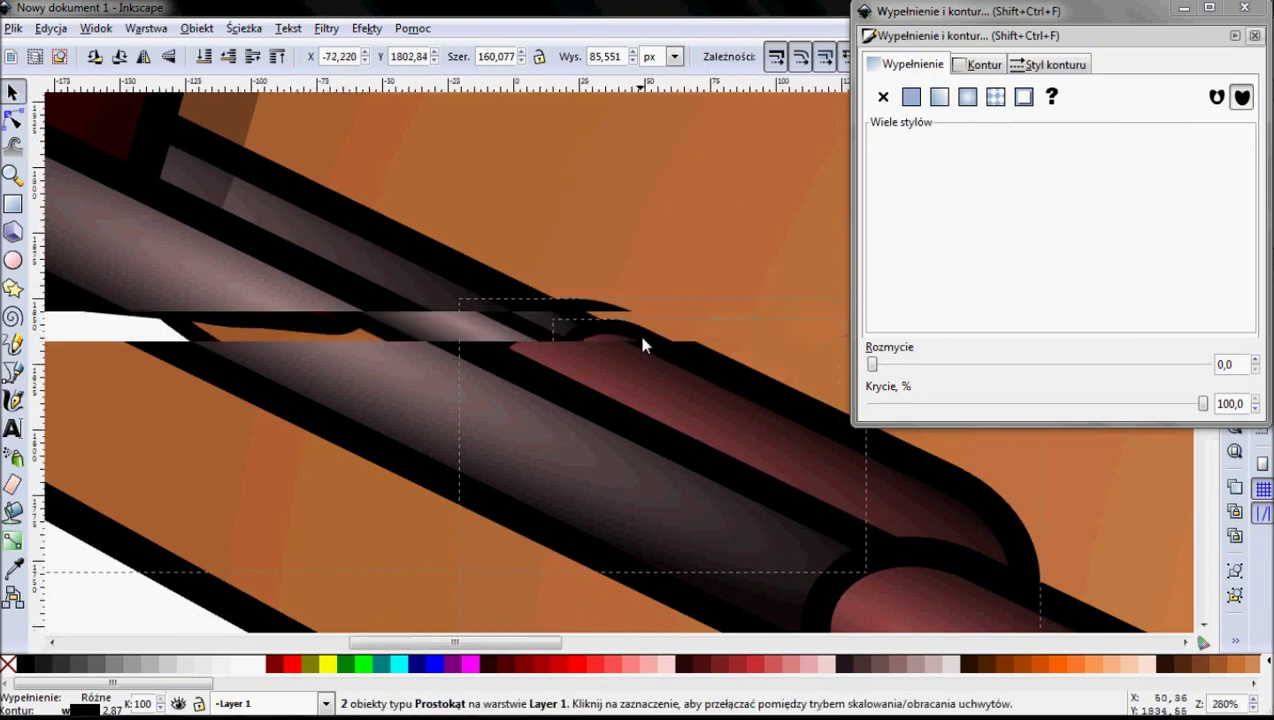
# Give both pieces a flat black fill at 28% opacity.
pyautogui.click(907, 99)
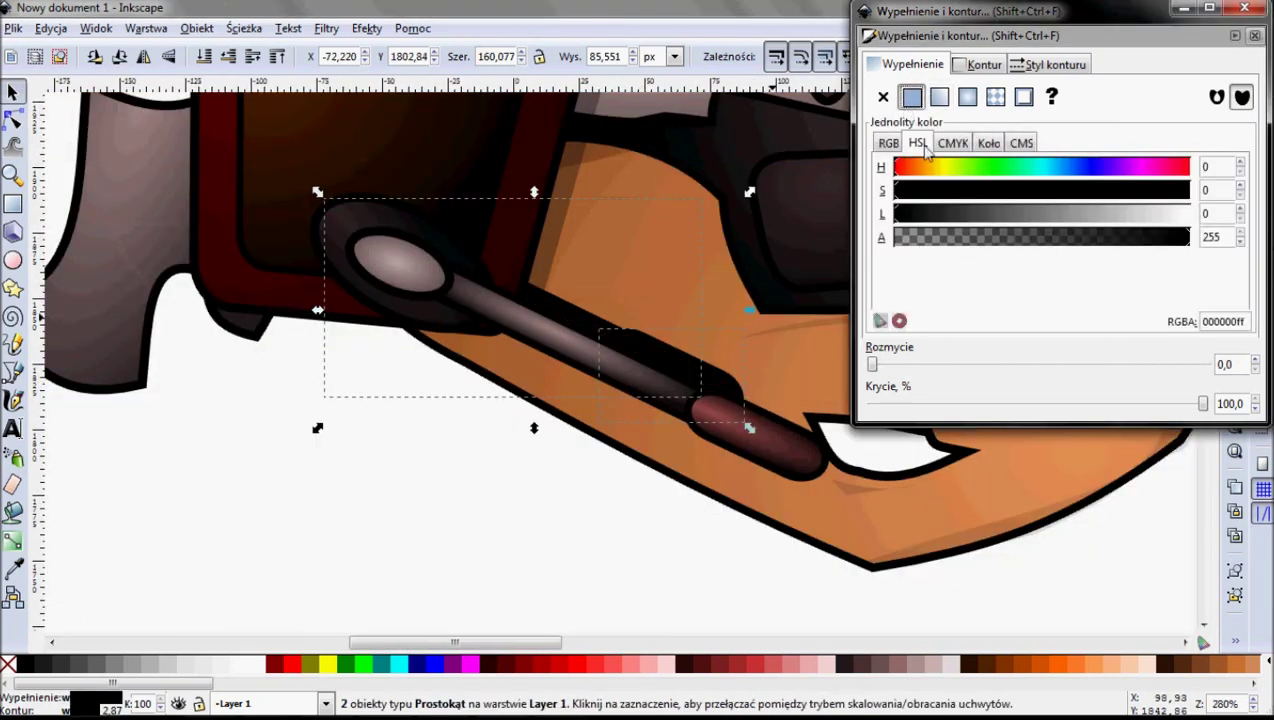
pyautogui.click(1201, 407)
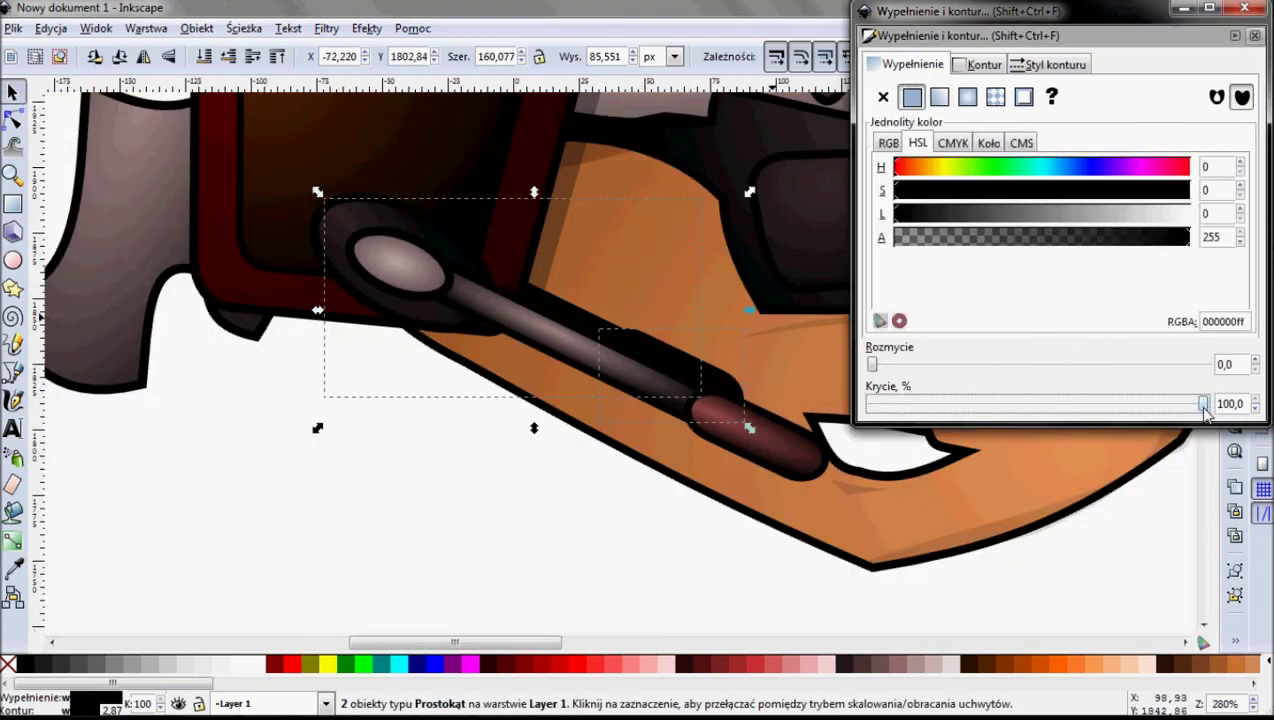
pyautogui.moveTo(996, 404)
pyautogui.mouseDown()
pyautogui.moveTo(941, 404)
pyautogui.moveTo(964, 404)
pyautogui.mouseUp()
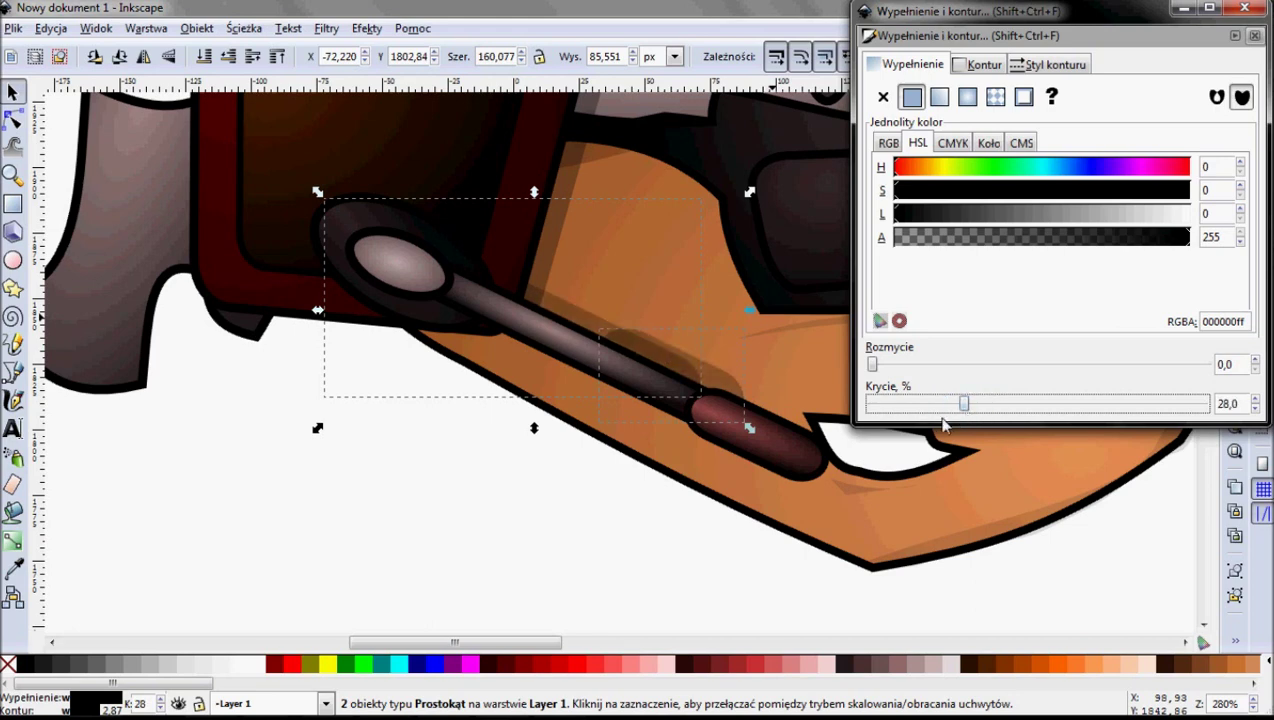
pyautogui.moveTo(650, 462); pyautogui.dragTo(588, 452)
pyautogui.keyDown('ctrl'); pyautogui.scroll(1, 448, 372); pyautogui.keyUp('ctrl')
pyautogui.keyDown('ctrl'); pyautogui.scroll(1, 430, 300); pyautogui.keyUp('ctrl')
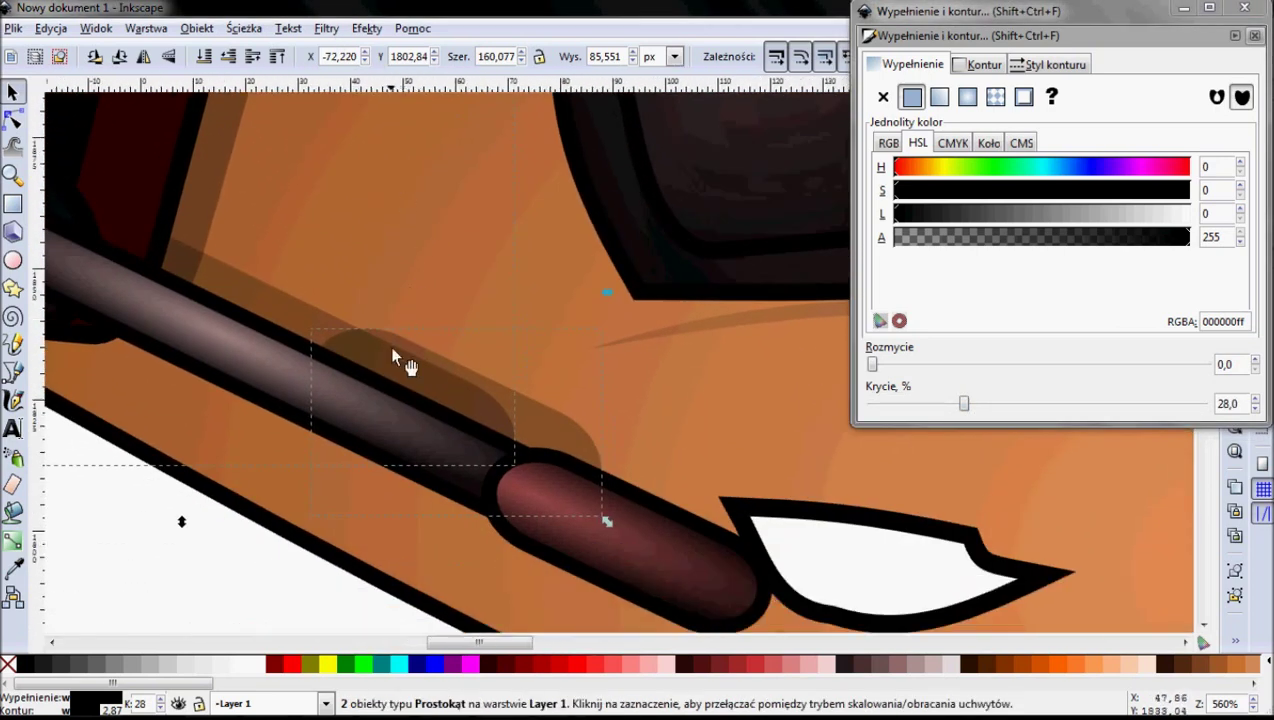
# Union the two shadow rectangles into one path and settle it under the microphone boom.
pyautogui.click(243, 29)
pyautogui.click(282, 125)
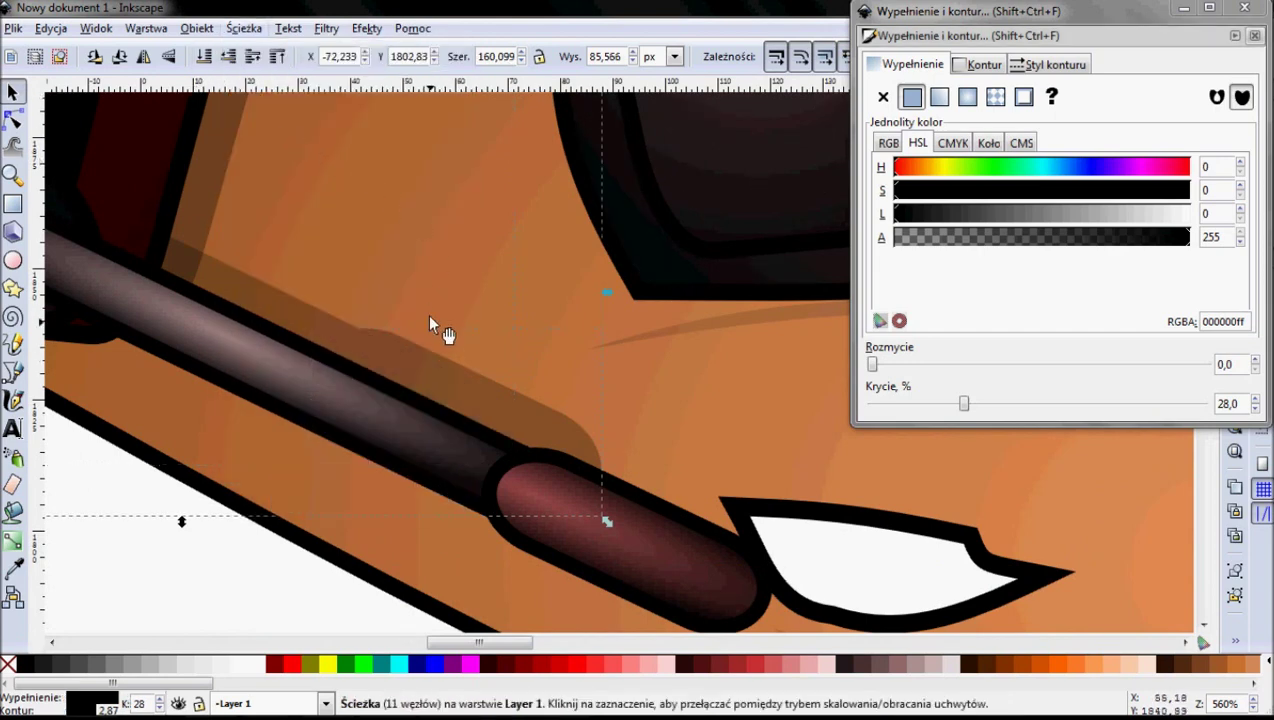
pyautogui.keyDown('ctrl'); pyautogui.scroll(-4, 385, 410); pyautogui.keyUp('ctrl')
pyautogui.moveTo(418, 418); pyautogui.dragTo(475, 443)
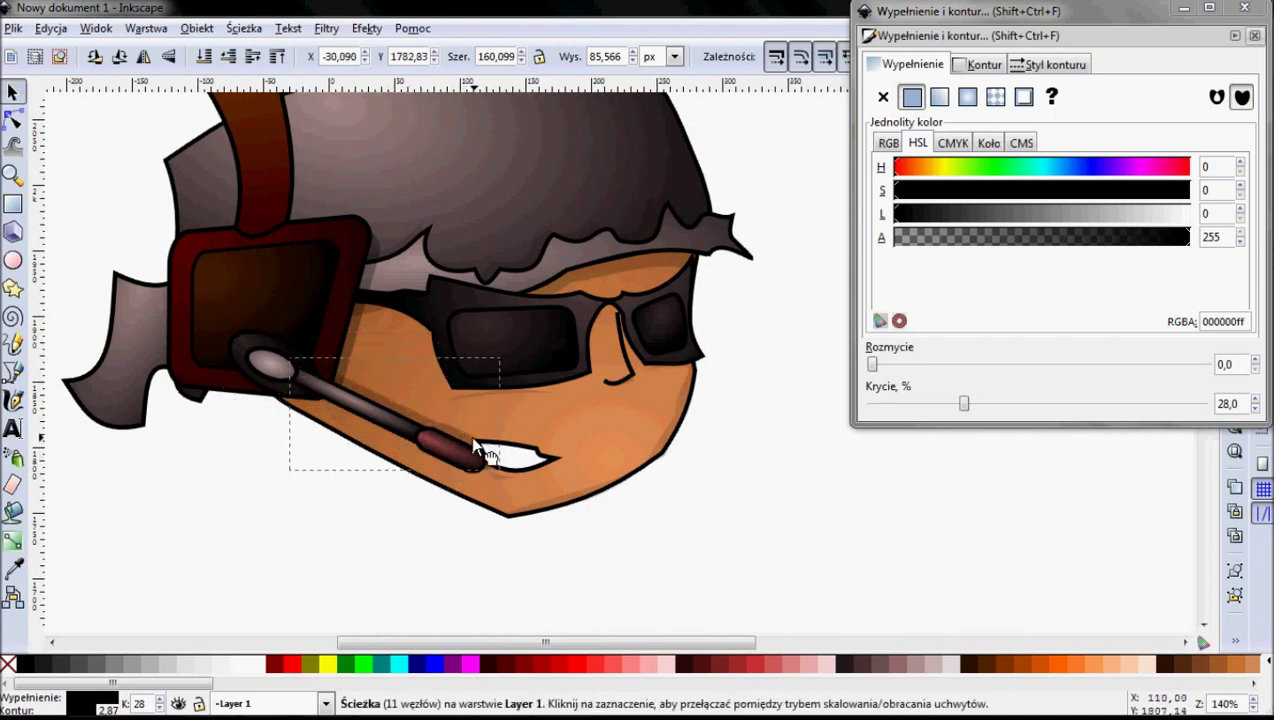
pyautogui.moveTo(474, 443); pyautogui.dragTo(474, 443)
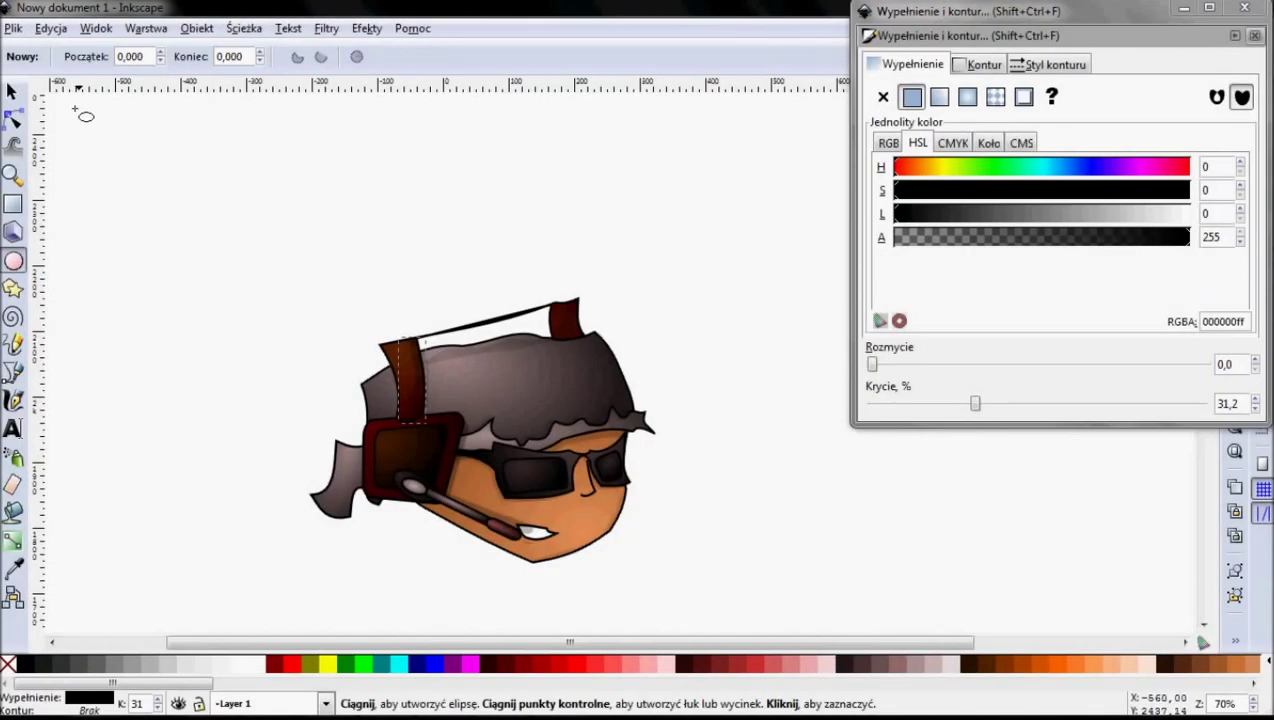
# Draw a top-left ellipse filled bright yellow (hue 44, saturation 255, lightness 139) at 100% opacity.
pyautogui.moveTo(85, 114); pyautogui.dragTo(189, 212)
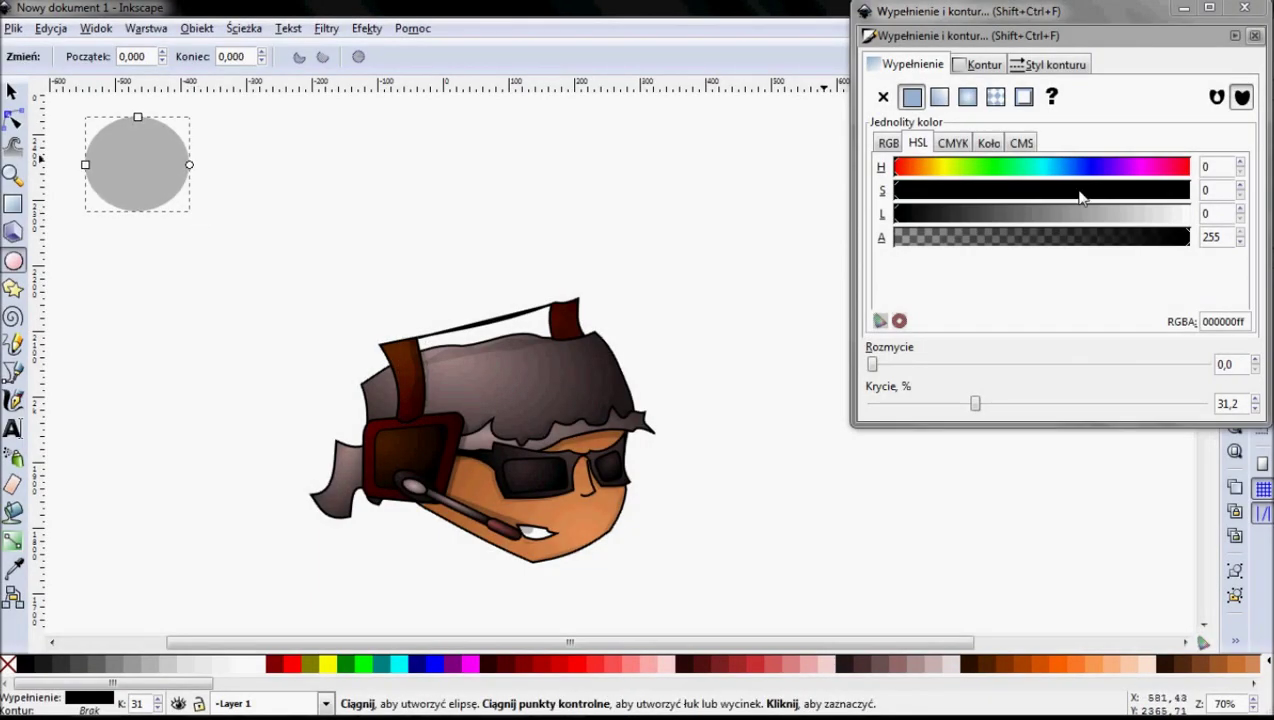
pyautogui.click(946, 170)
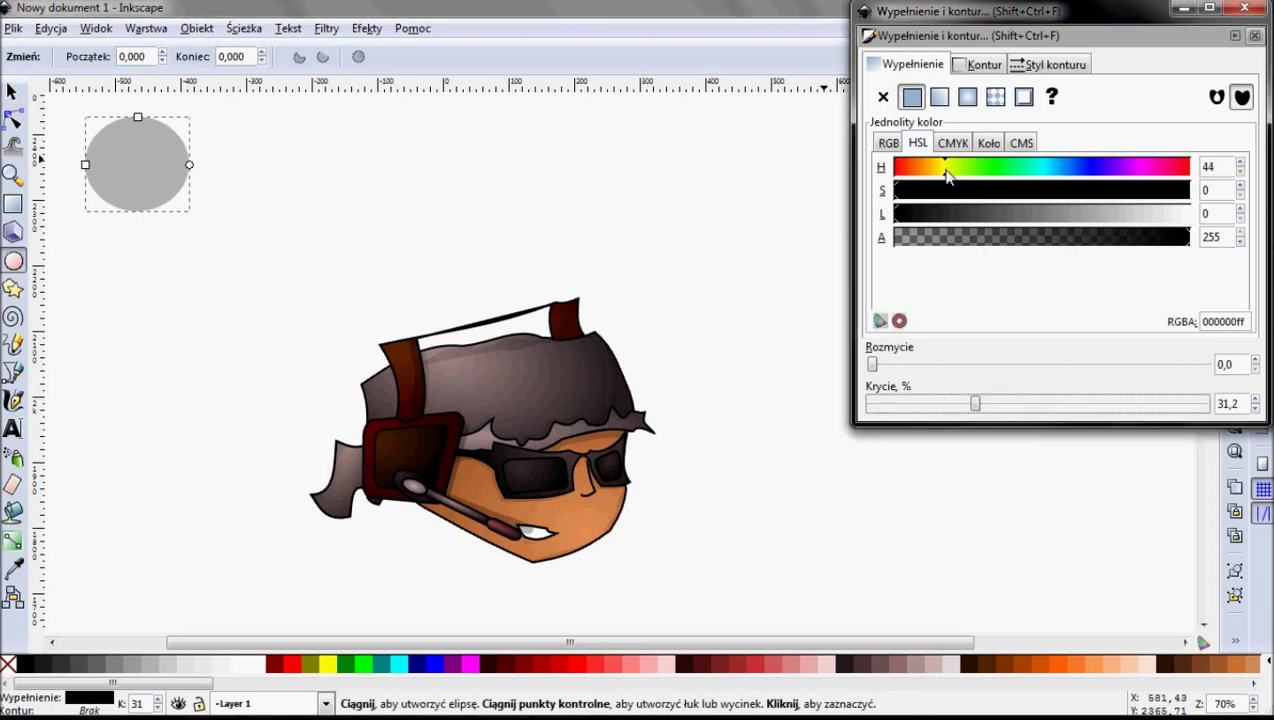
pyautogui.moveTo(972, 190)
pyautogui.mouseDown()
pyautogui.moveTo(1041, 190)
pyautogui.moveTo(1054, 212)
pyautogui.moveTo(1186, 194)
pyautogui.mouseUp()
pyautogui.click(1041, 212)
pyautogui.click(1068, 190)
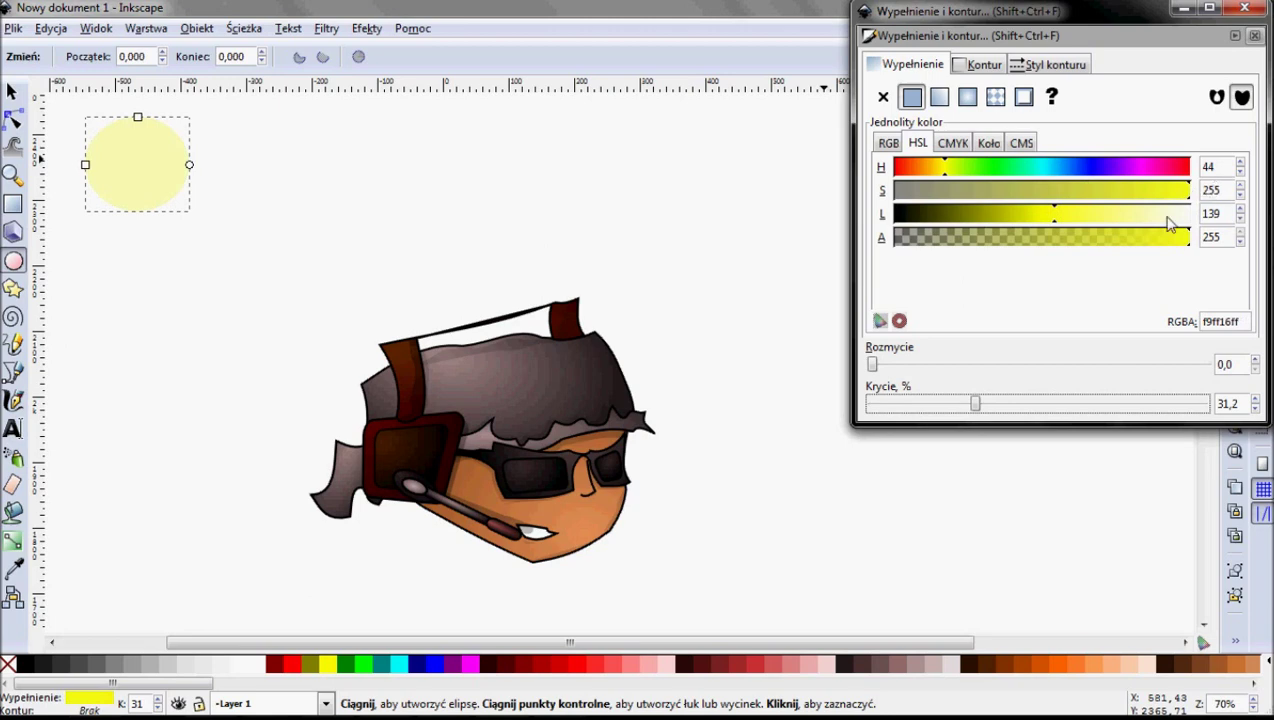
pyautogui.click(1151, 405)
pyautogui.moveTo(1151, 404); pyautogui.dragTo(866, 404)
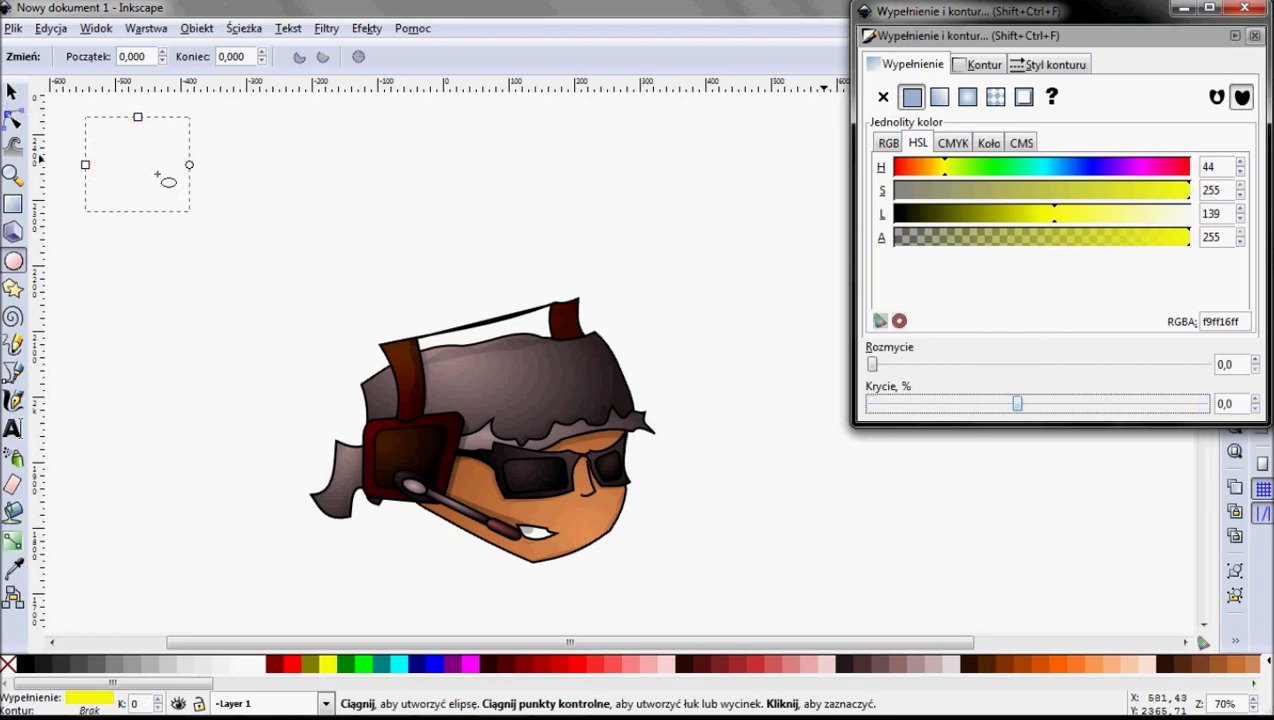
pyautogui.moveTo(960, 403); pyautogui.dragTo(1084, 403)
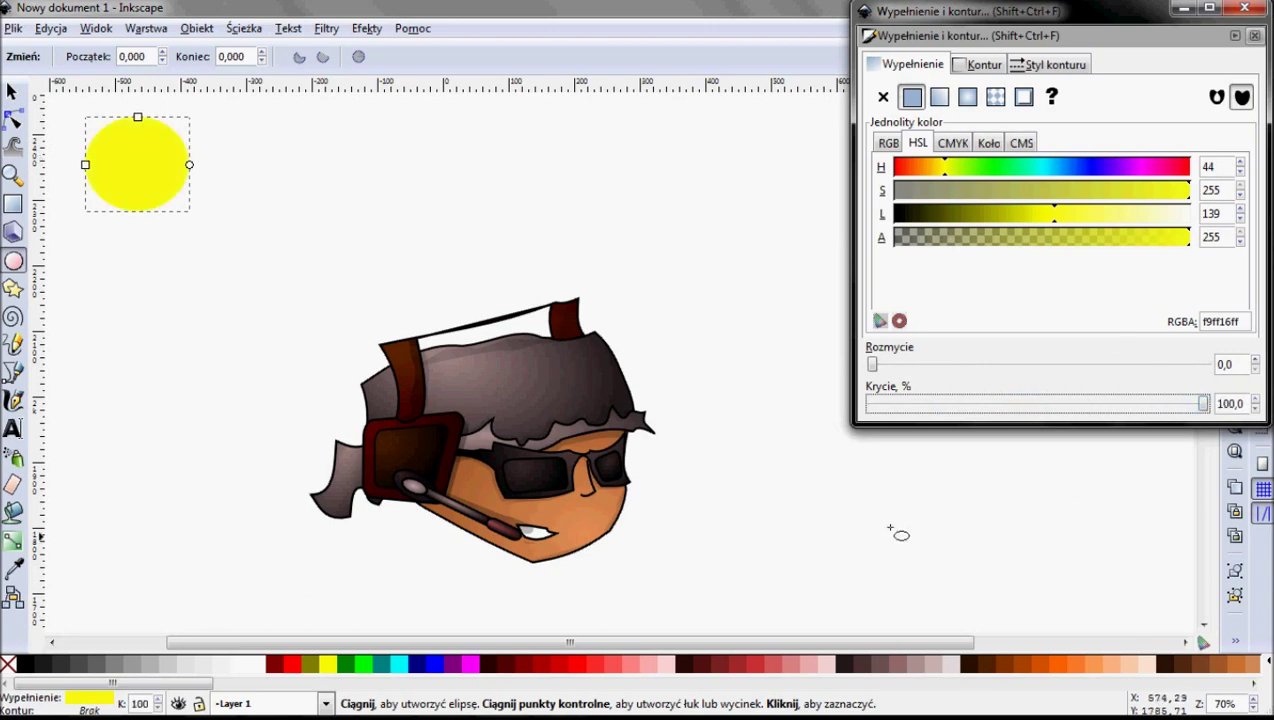
# Begin tracing a Bezier shadow outline down the earpiece's right side.
pyautogui.click(14, 372)
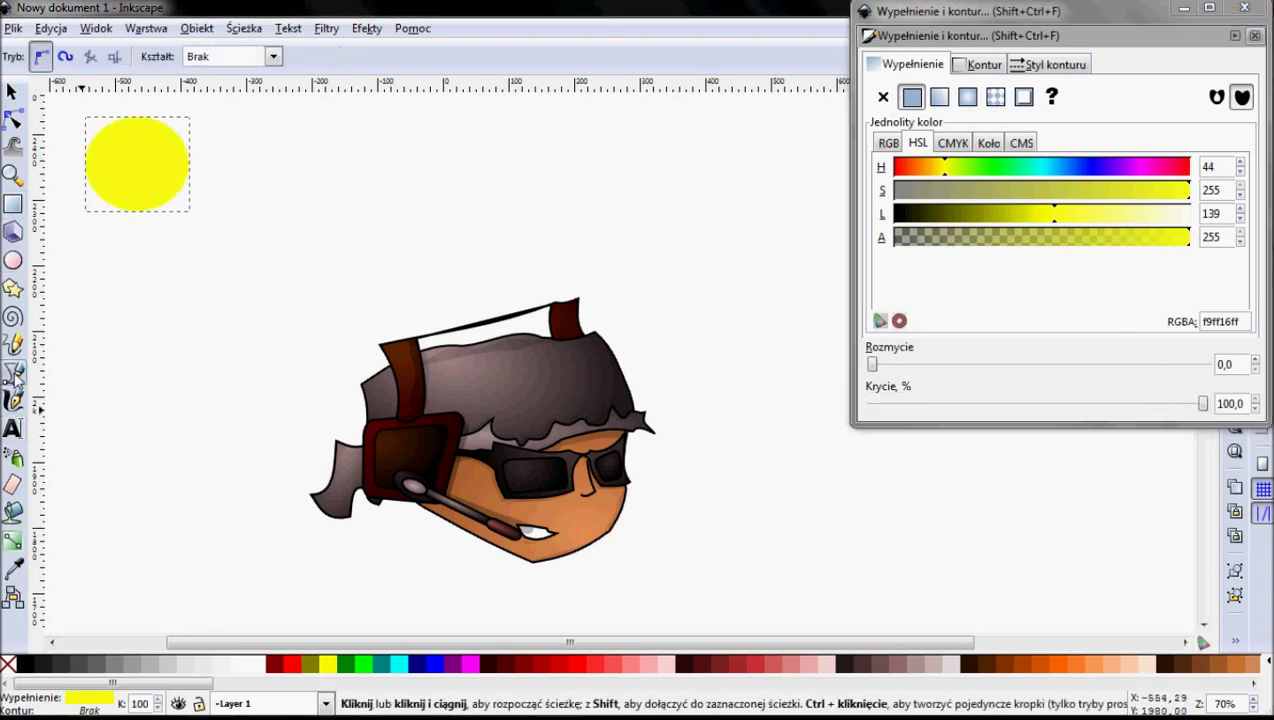
pyautogui.scroll(2, 330, 440)
pyautogui.scroll(-3, 450, 360)
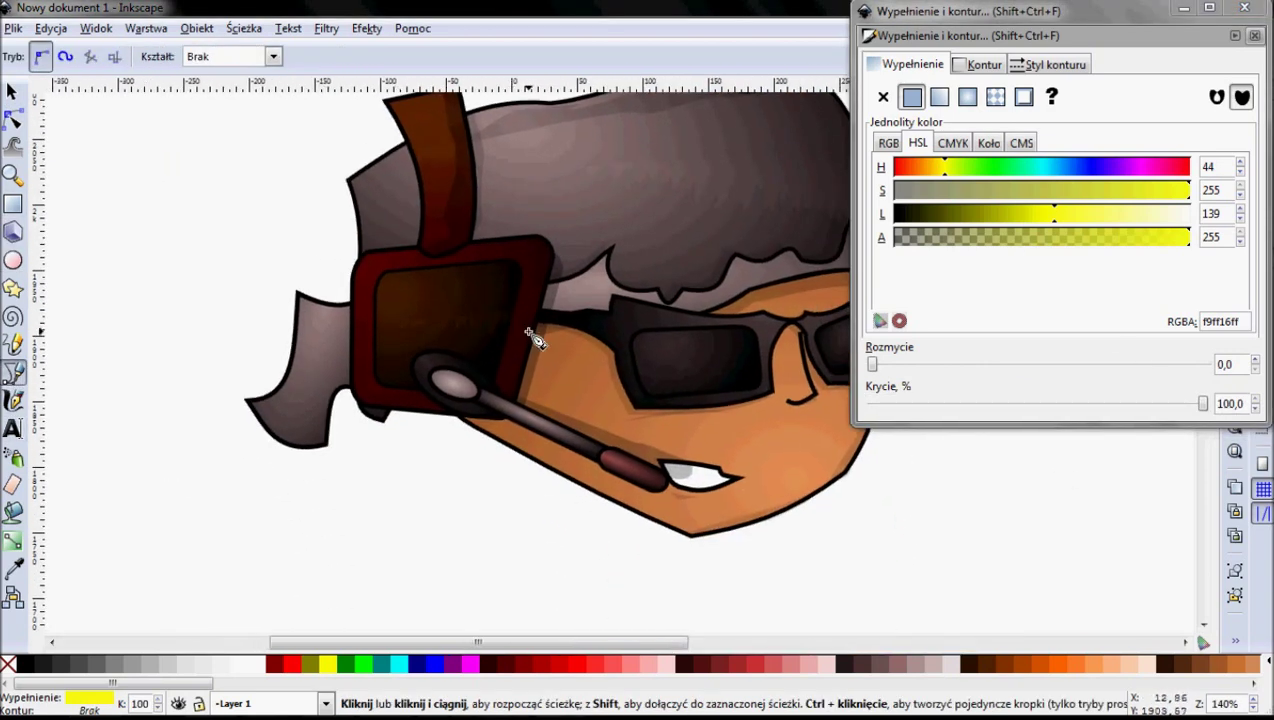
pyautogui.scroll(2, 529, 330)
pyautogui.click(550, 142)
pyautogui.moveTo(500, 287); pyautogui.dragTo(507, 282)
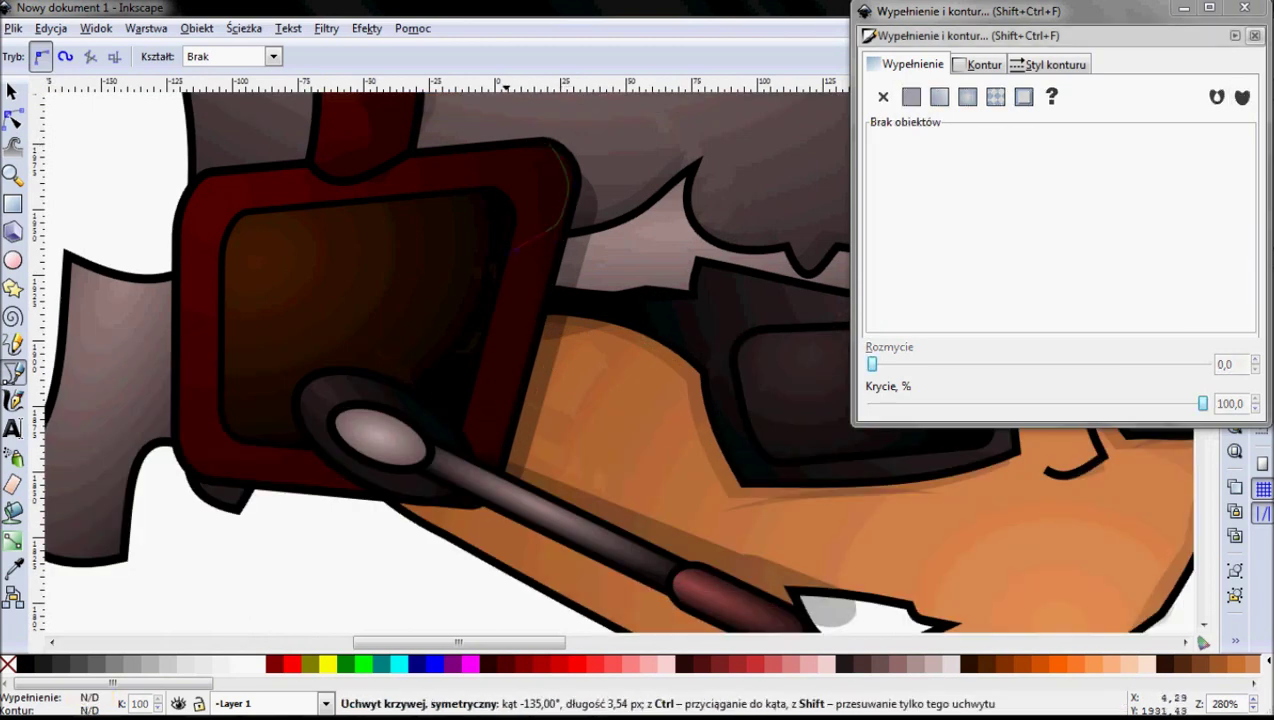
pyautogui.click(433, 338)
pyautogui.click(459, 390)
# Continue the outline past the microphone base along the earpiece bottom and close it.
pyautogui.click(427, 419)
pyautogui.click(352, 460)
pyautogui.click(261, 470)
pyautogui.click(196, 473)
pyautogui.moveTo(310, 494); pyautogui.dragTo(322, 496)
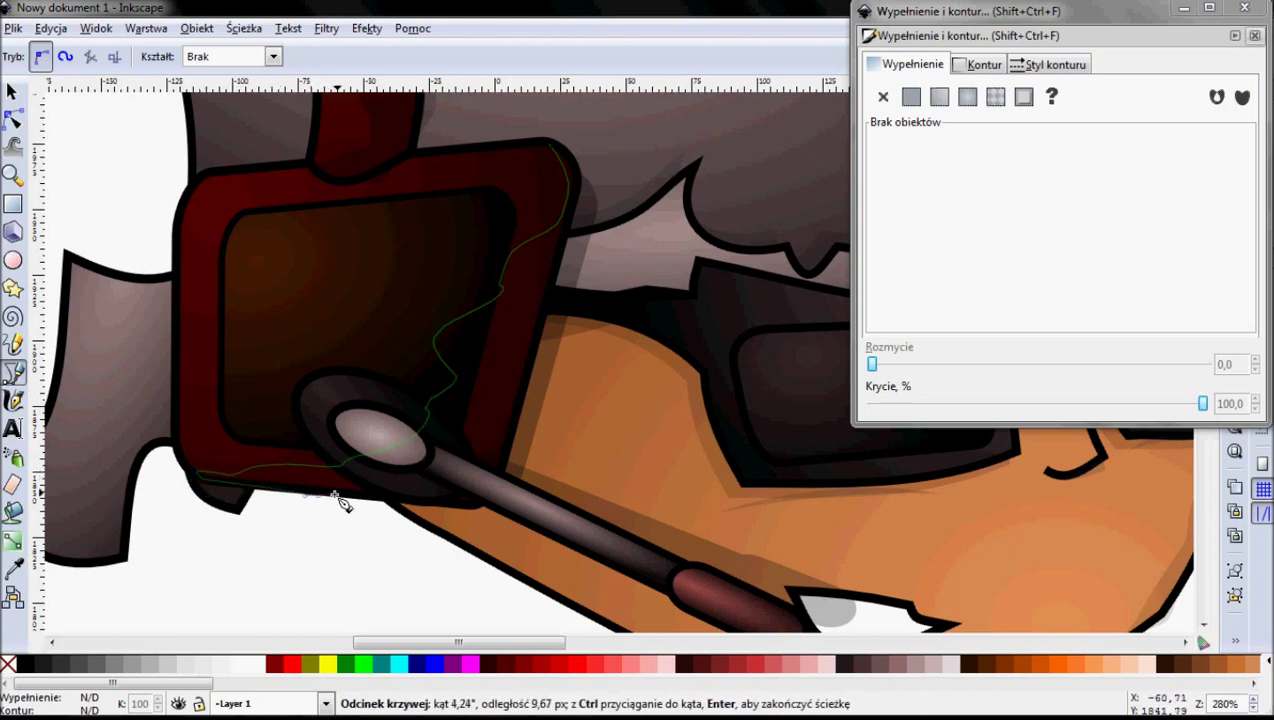
pyautogui.click(466, 502)
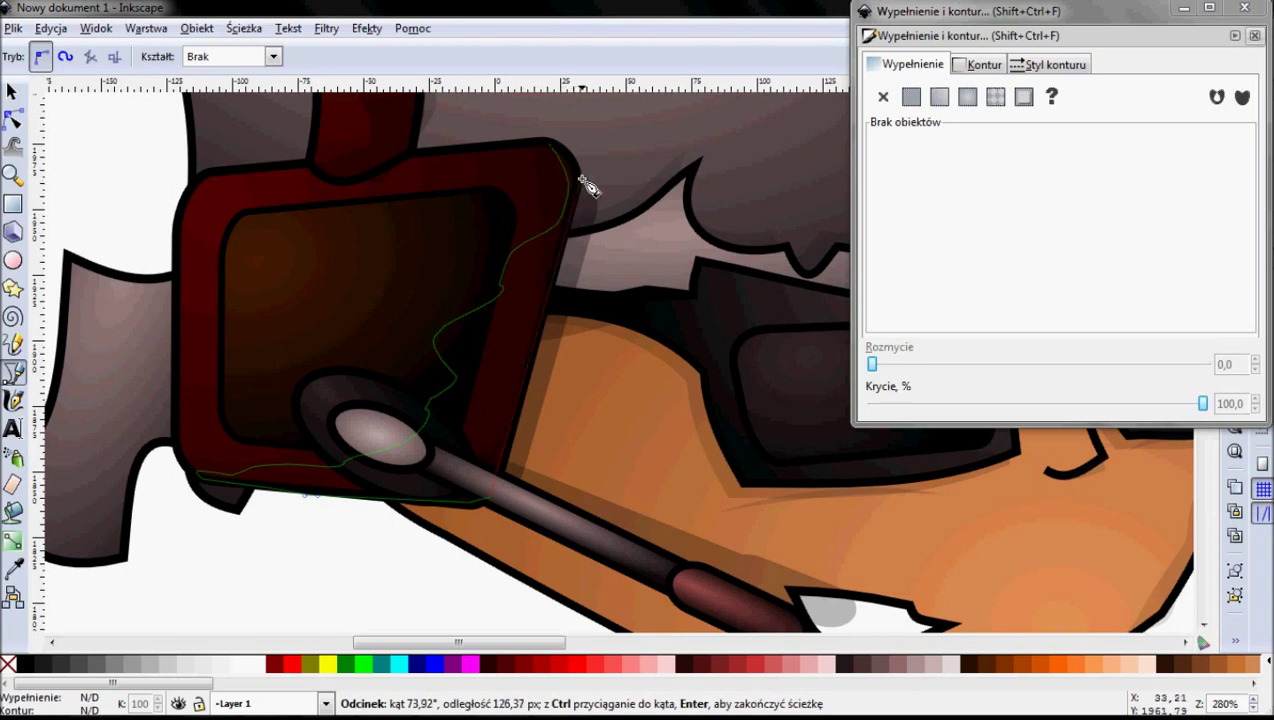
pyautogui.click(557, 149)
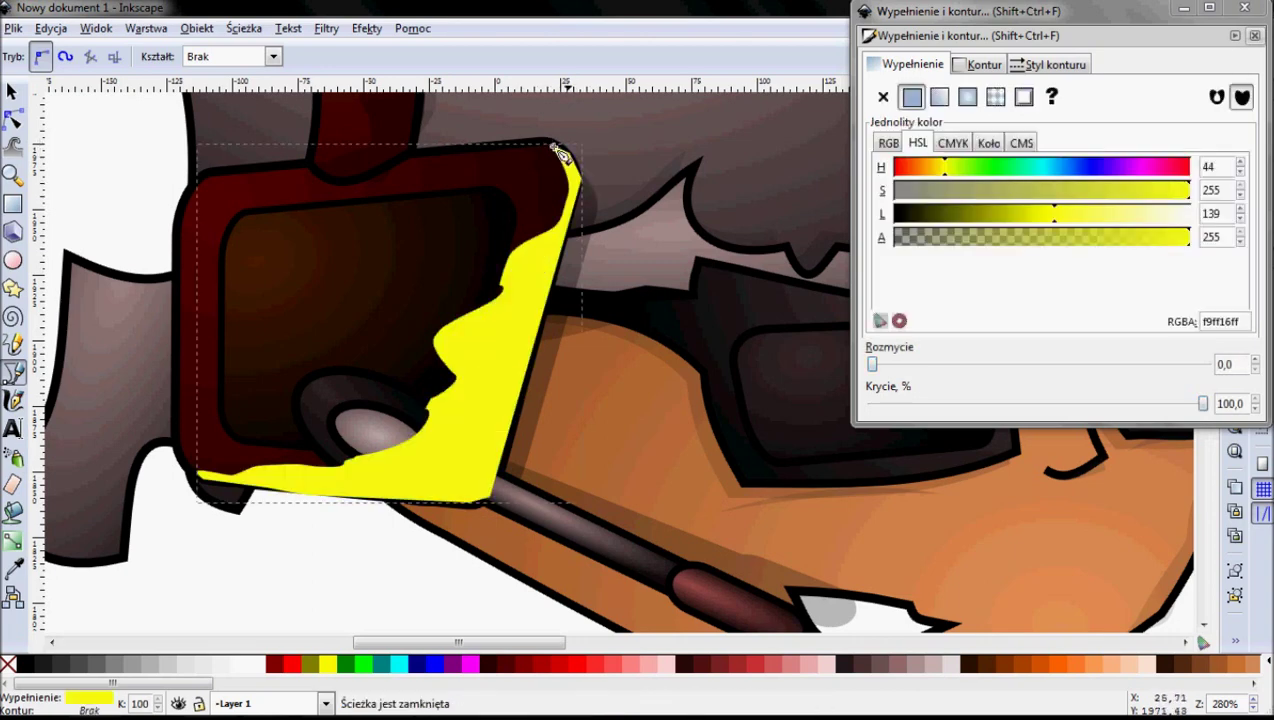
# Make the earpiece shadow black (lightness 0) at about 42% opacity.
pyautogui.moveTo(937, 214); pyautogui.dragTo(880, 220)
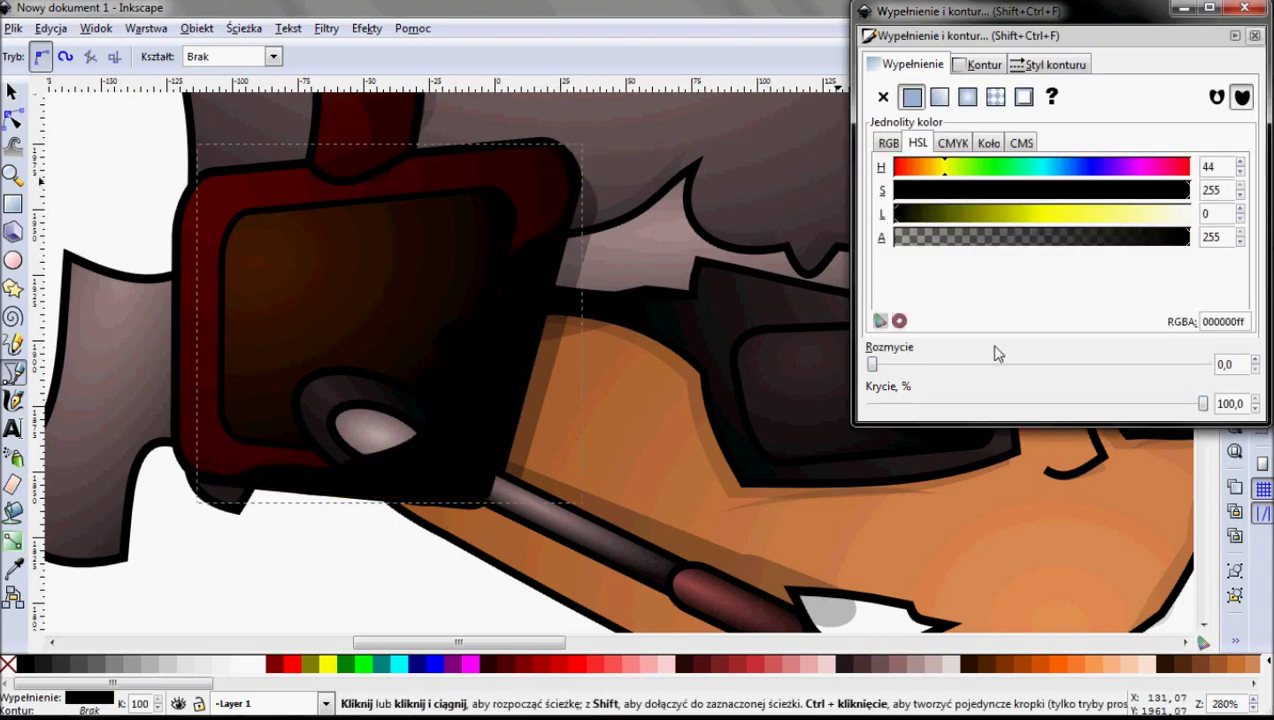
pyautogui.moveTo(1209, 410); pyautogui.dragTo(1192, 404)
pyautogui.moveTo(1050, 410); pyautogui.dragTo(960, 412)
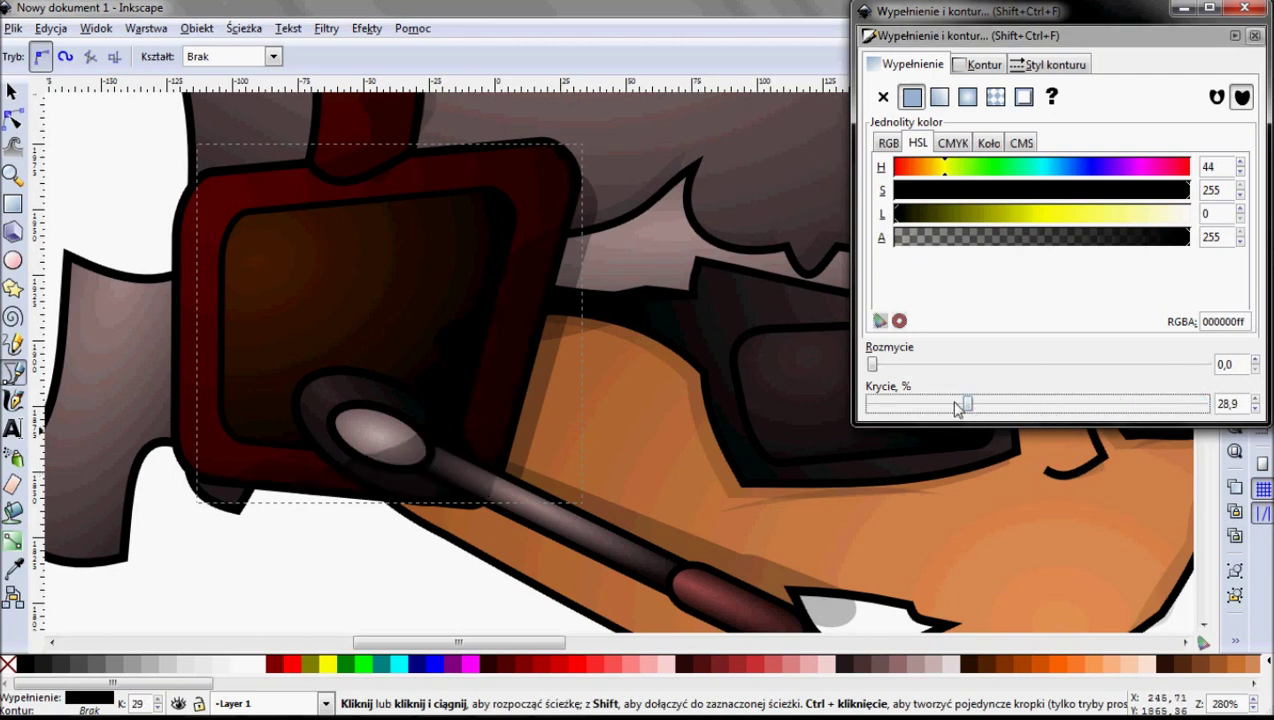
pyautogui.moveTo(970, 408); pyautogui.dragTo(1013, 410)
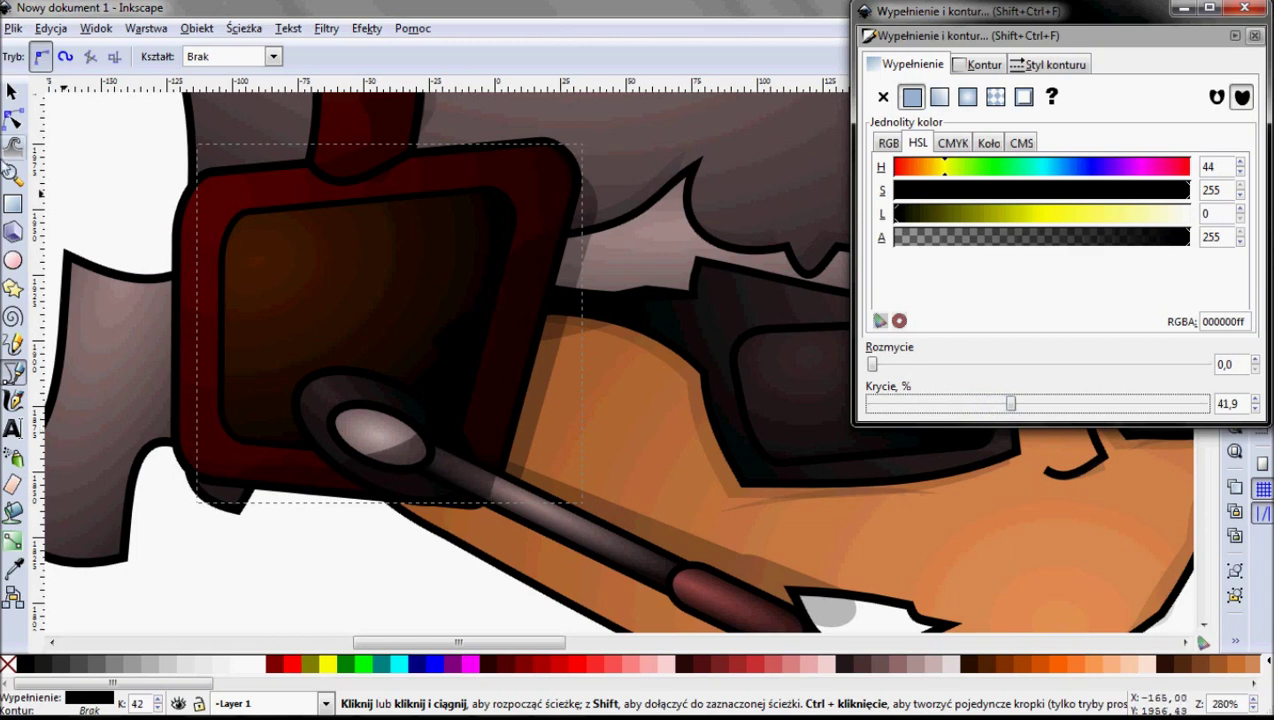
# Check the earpiece shadow, then start a new Bezier outline on the grey hair tuft.
pyautogui.click(12, 91)
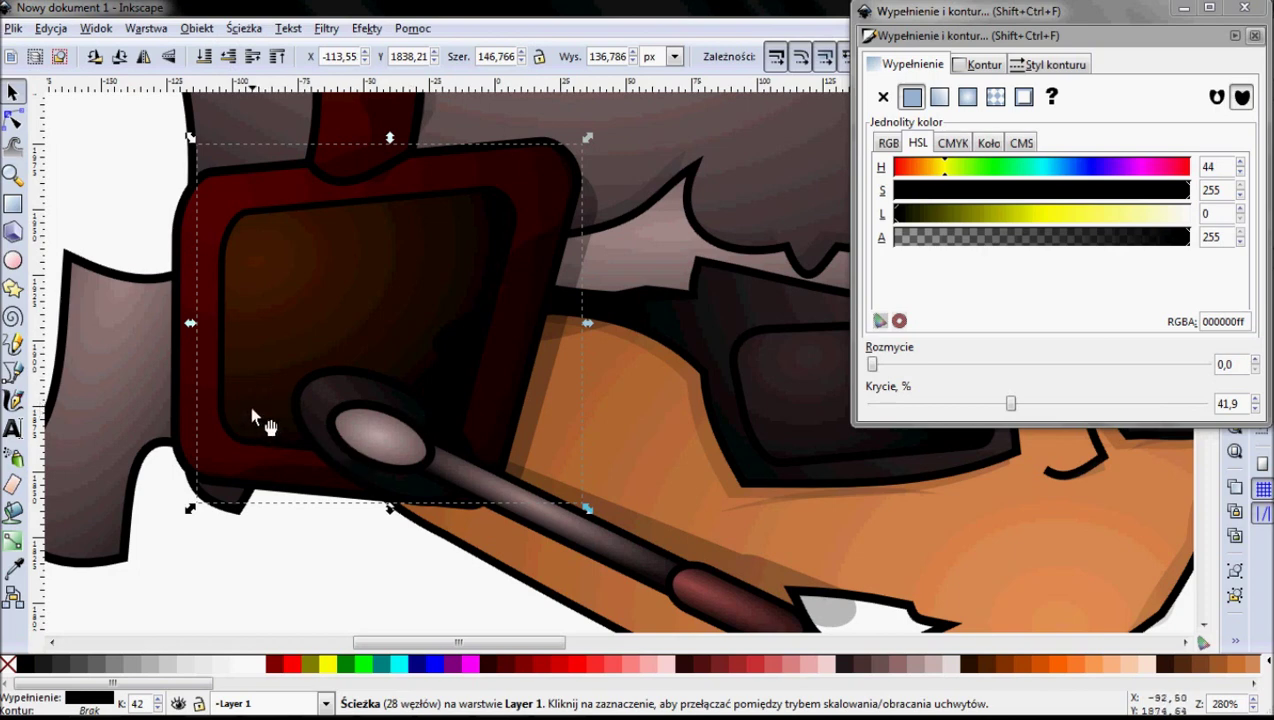
pyautogui.scroll(2, 253, 418)
pyautogui.hscroll(-2, 300, 465)
pyautogui.press('b')
pyautogui.scroll(-4, 343, 415)
pyautogui.hscroll(-4, 330, 430)
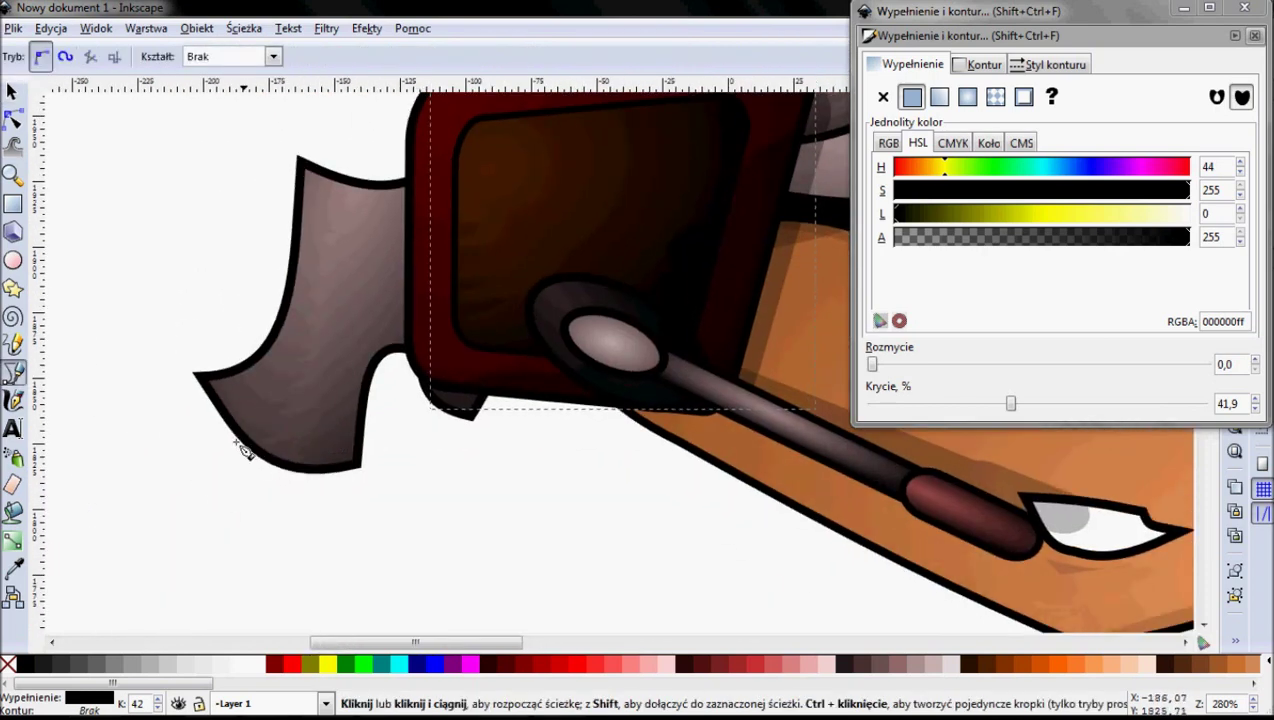
pyautogui.moveTo(253, 447); pyautogui.dragTo(300, 452)
# Place nodes along the earpiece's bottom edge and lower corner to outline the tuft shadow.
pyautogui.click(360, 333)
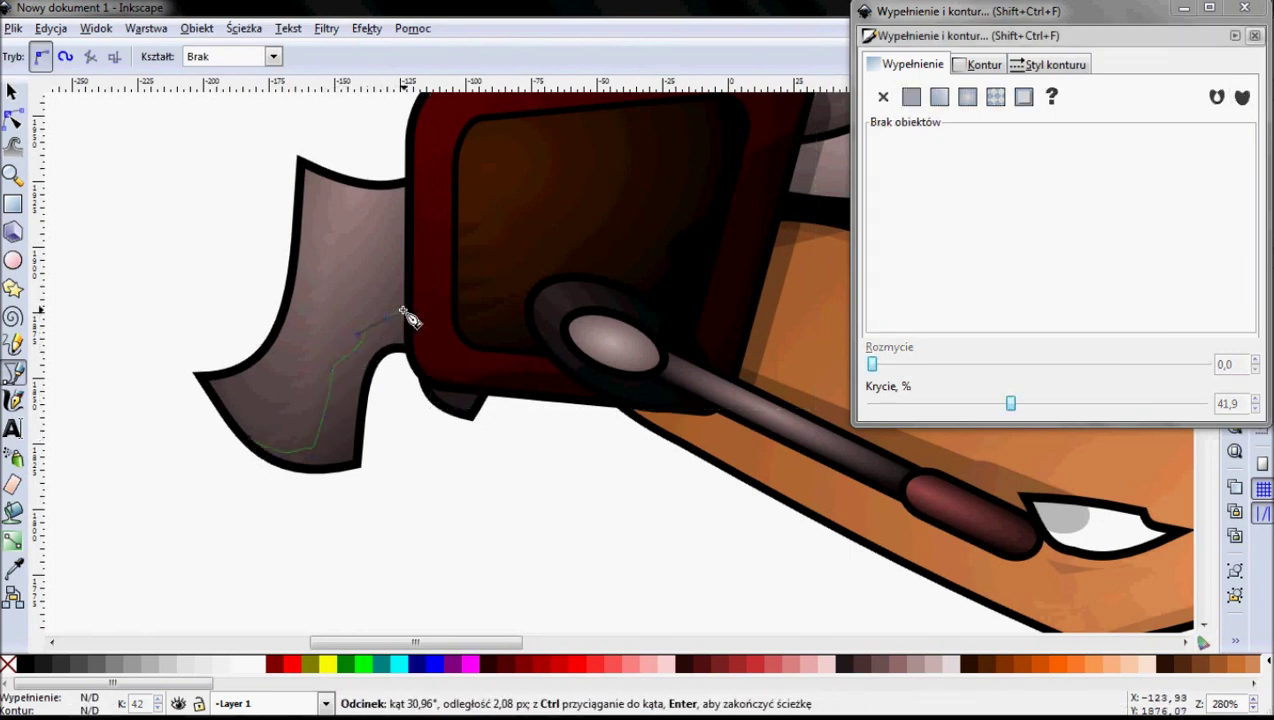
pyautogui.click(430, 390)
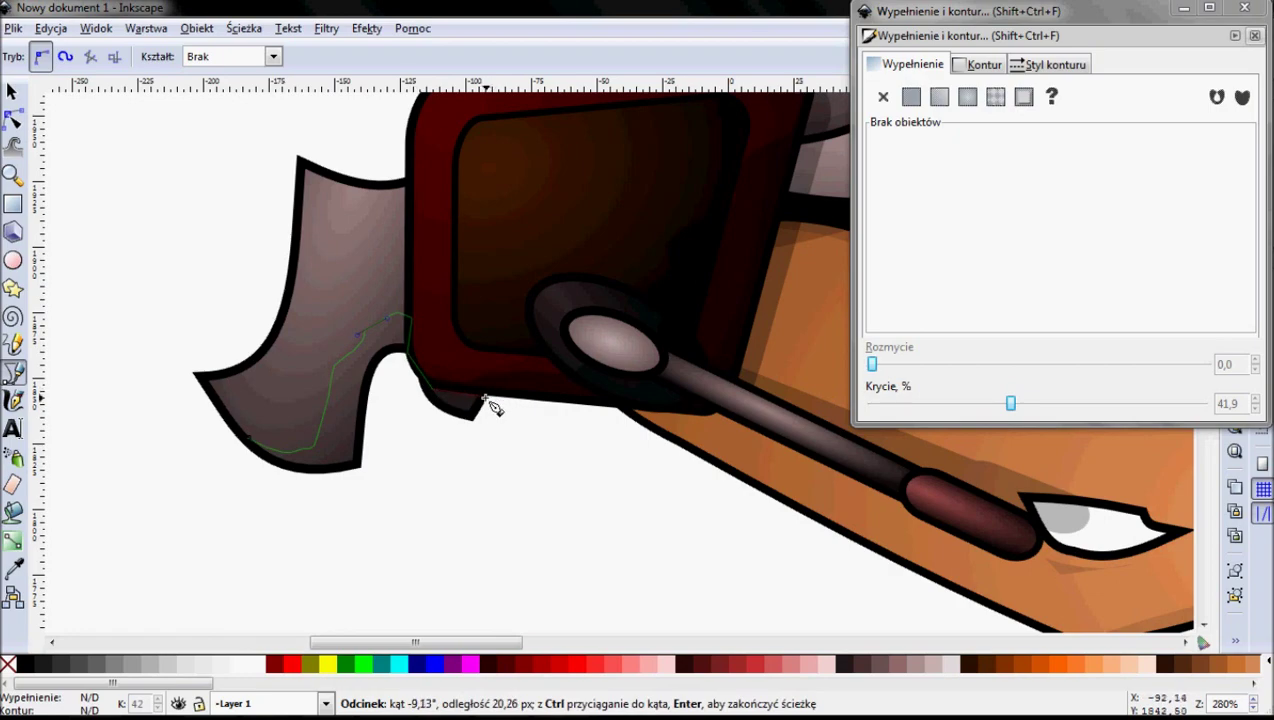
pyautogui.click(476, 424)
pyautogui.click(424, 382)
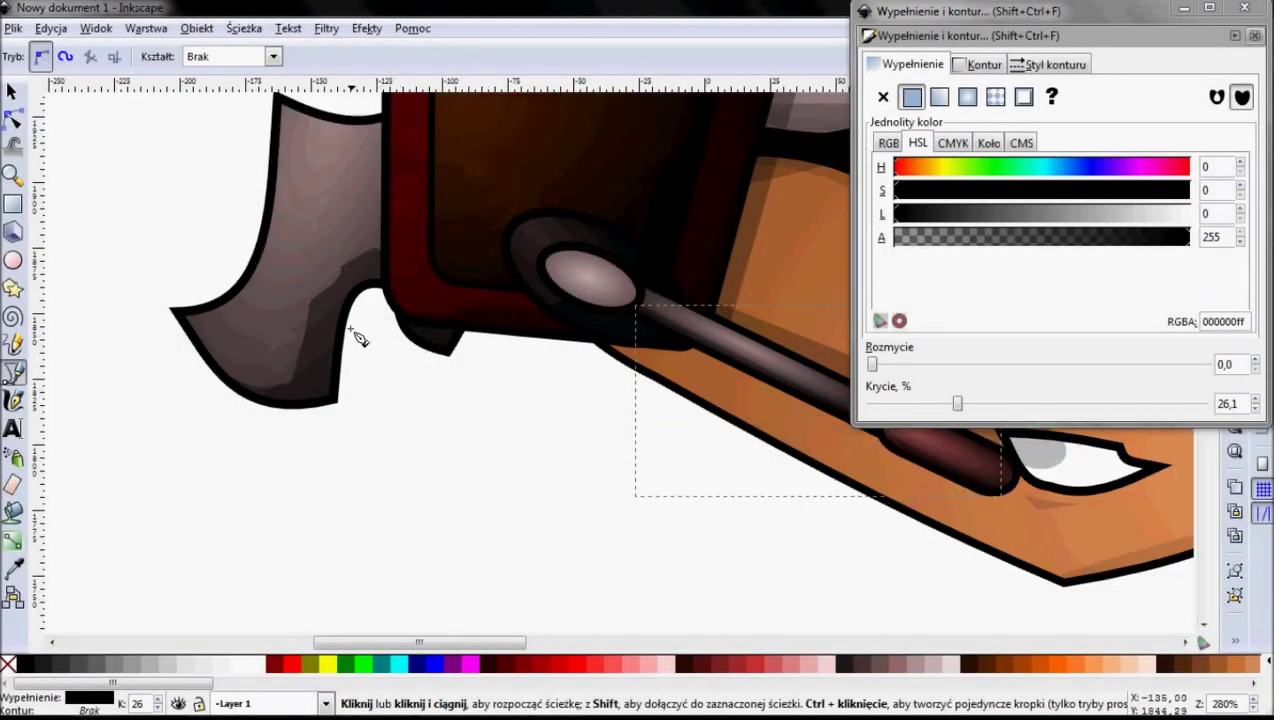
# Draw a closed spiky shadow path over the grey hair tuft beside the earpiece.
pyautogui.click(349, 328)
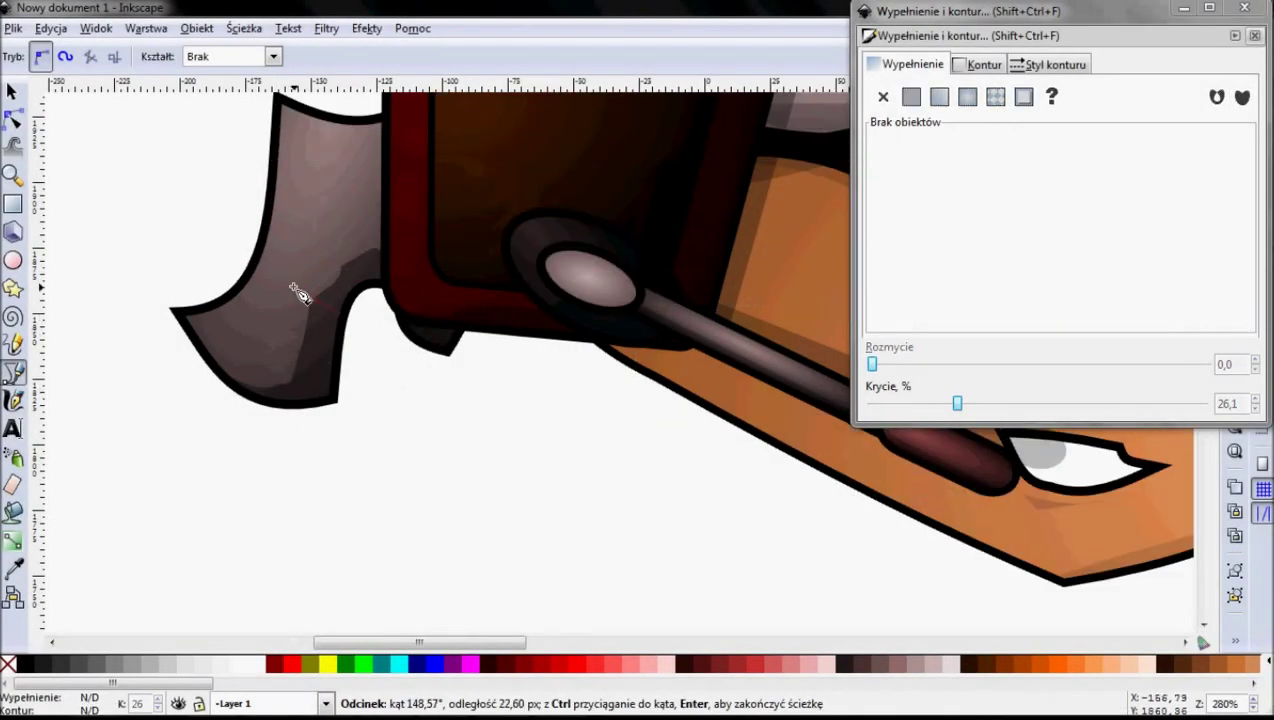
pyautogui.click(302, 216)
pyautogui.click(340, 273)
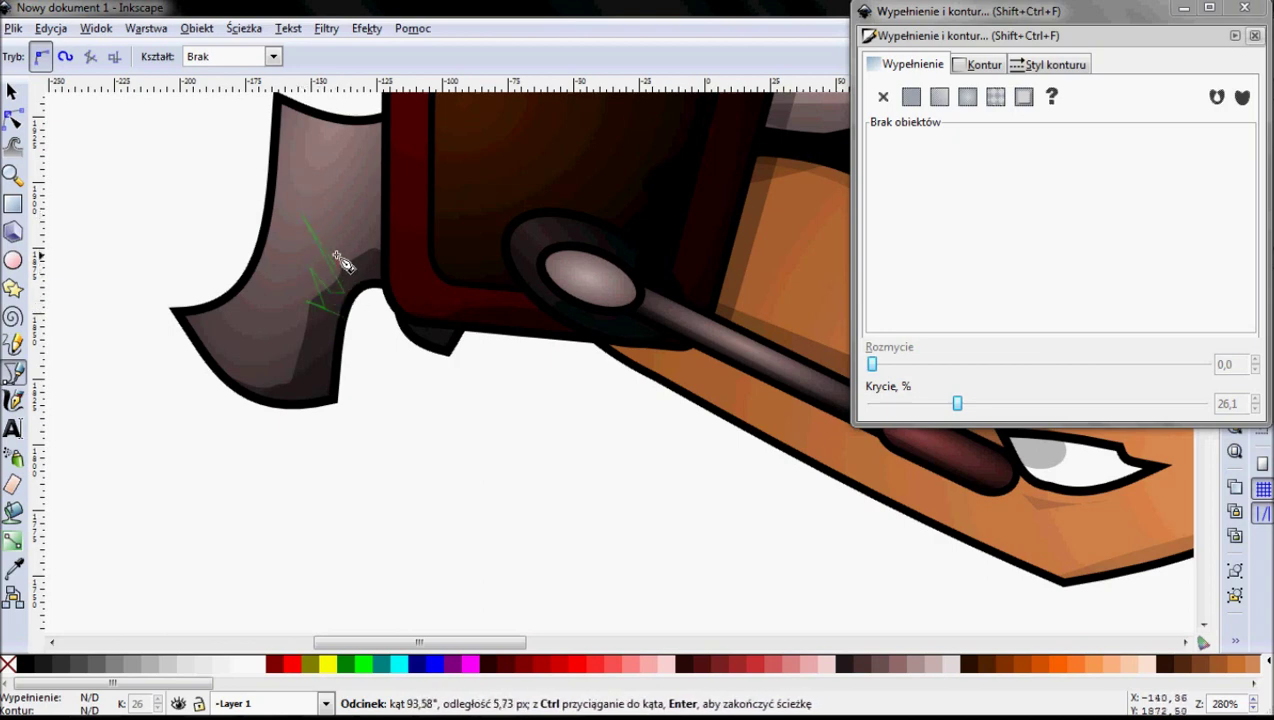
pyautogui.click(350, 254)
pyautogui.click(320, 207)
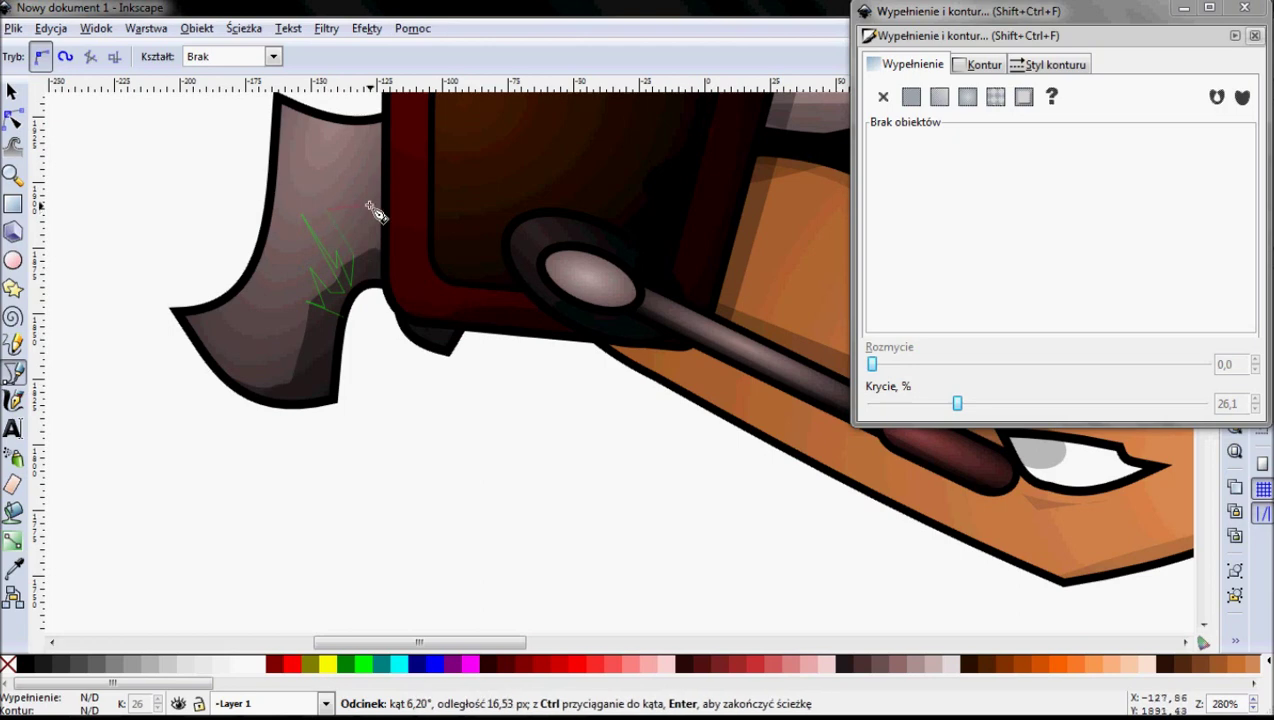
pyautogui.click(358, 244)
pyautogui.click(356, 204)
pyautogui.click(380, 226)
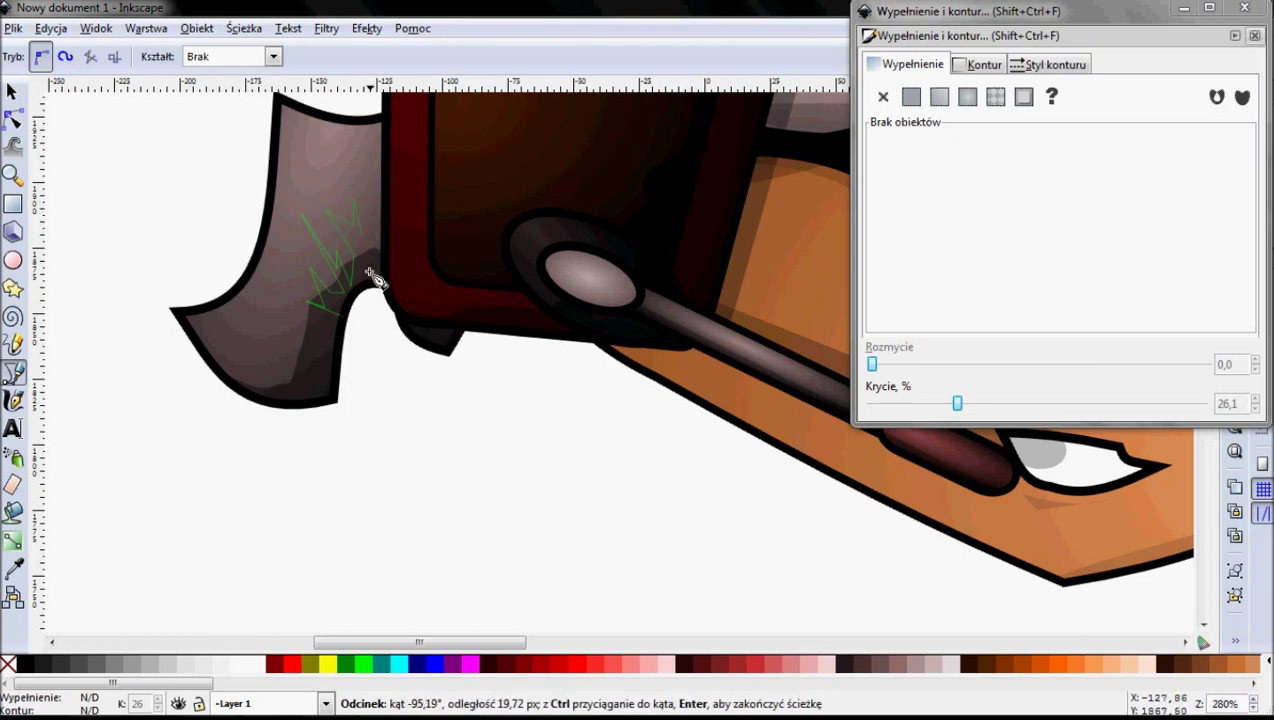
pyautogui.click(370, 285)
pyautogui.click(384, 262)
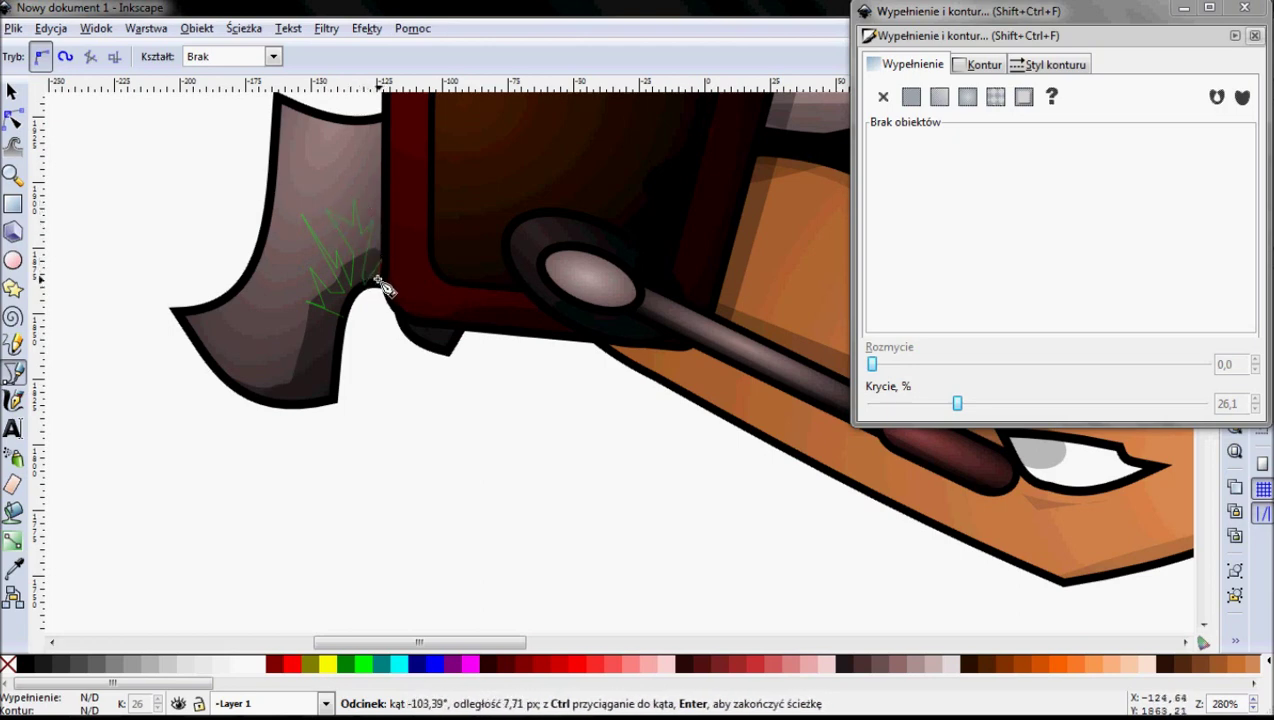
pyautogui.click(346, 316)
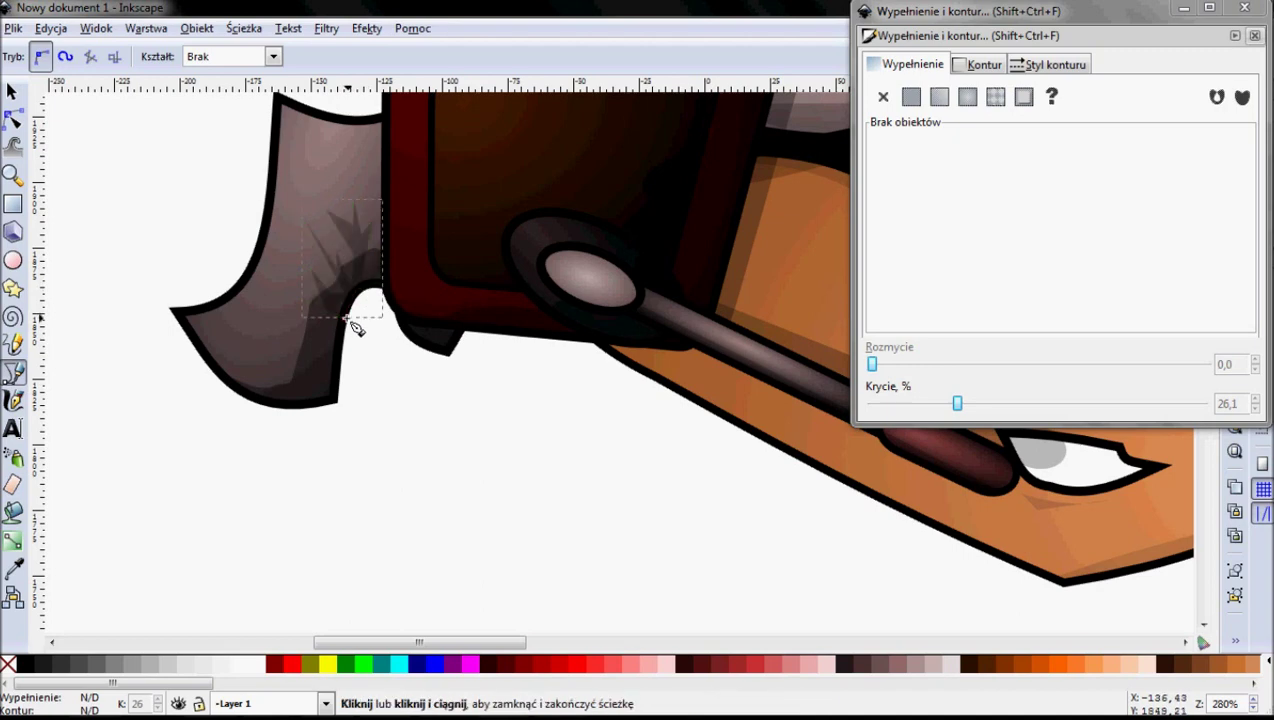
# Add a smaller closed zigzag spike shadow lower on the hair tuft.
pyautogui.click(216, 313)
pyautogui.click(243, 302)
pyautogui.click(247, 300)
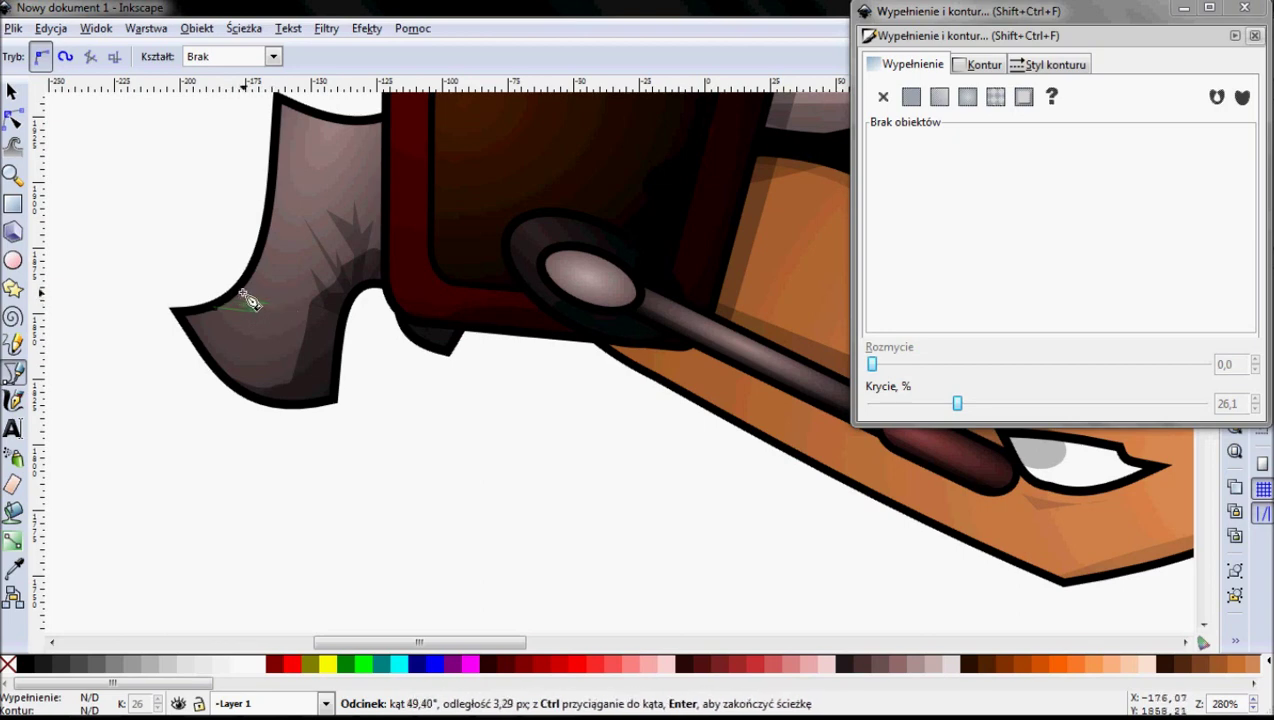
pyautogui.click(281, 257)
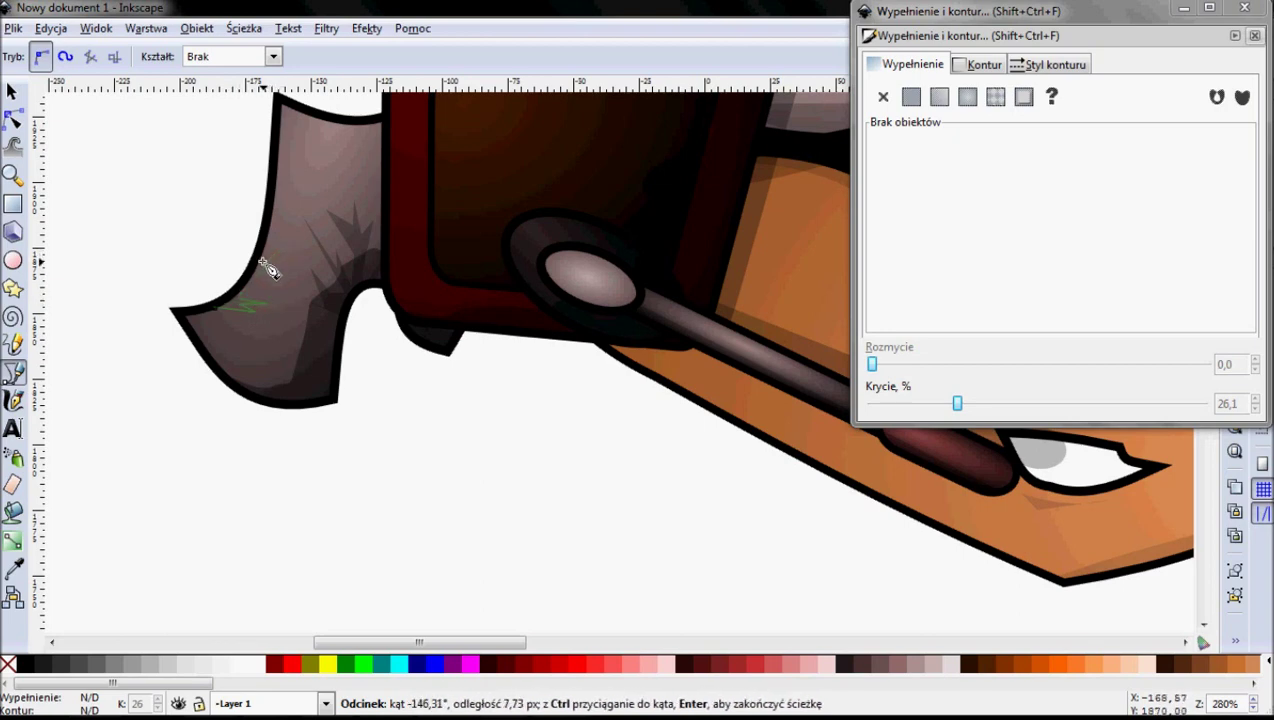
pyautogui.click(216, 308)
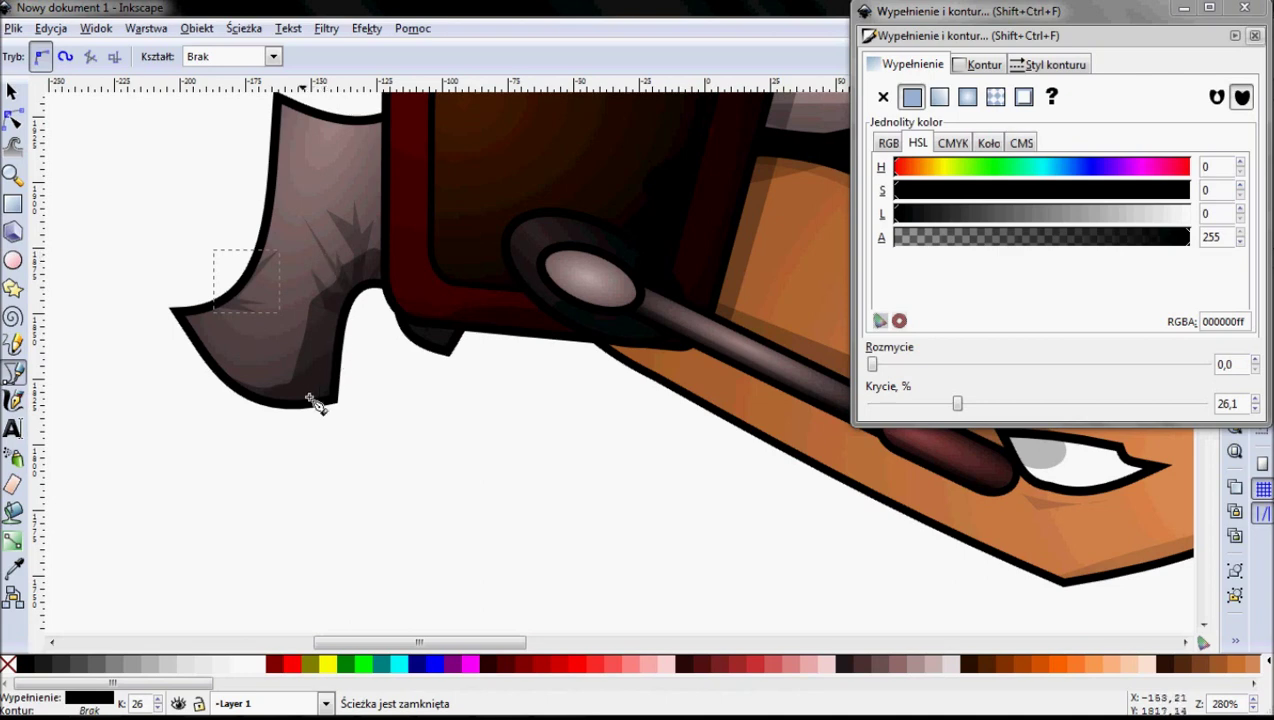
pyautogui.scroll(1, 330, 300)
pyautogui.scroll(2, 335, 230)
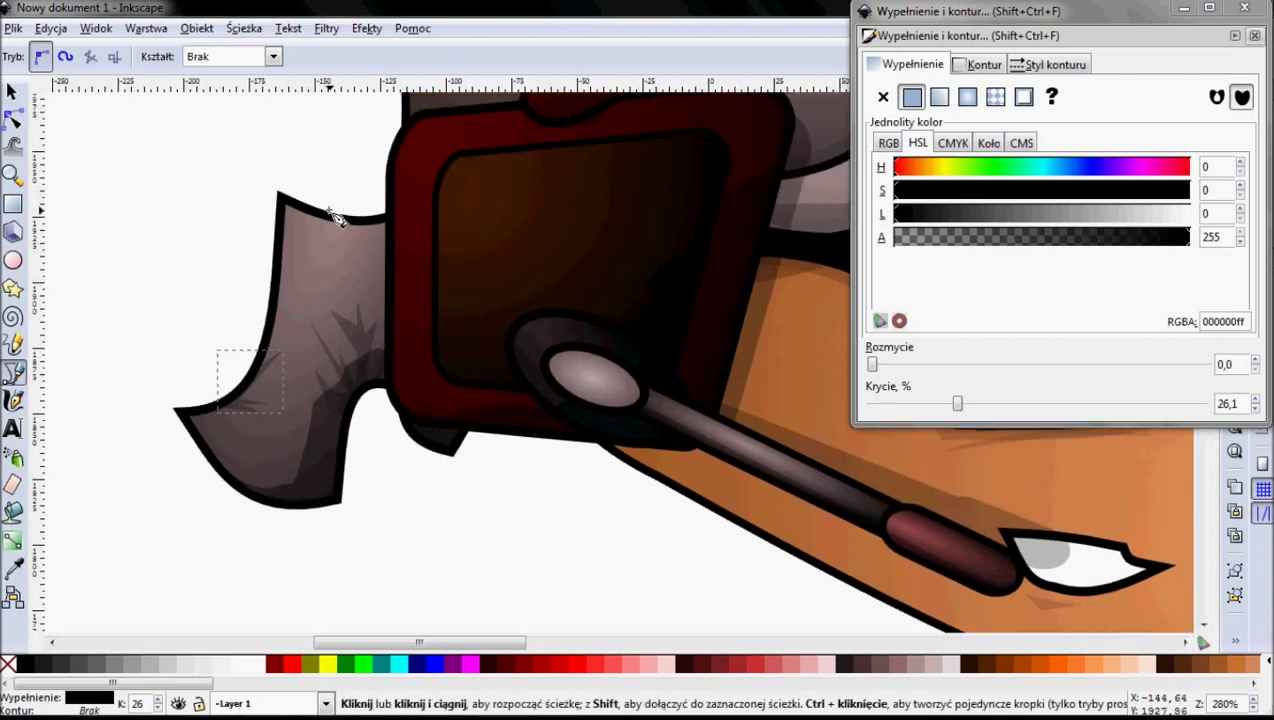
# Close a small spike shadow by the earpiece, then bring the hair's left edge into view.
pyautogui.click(378, 228)
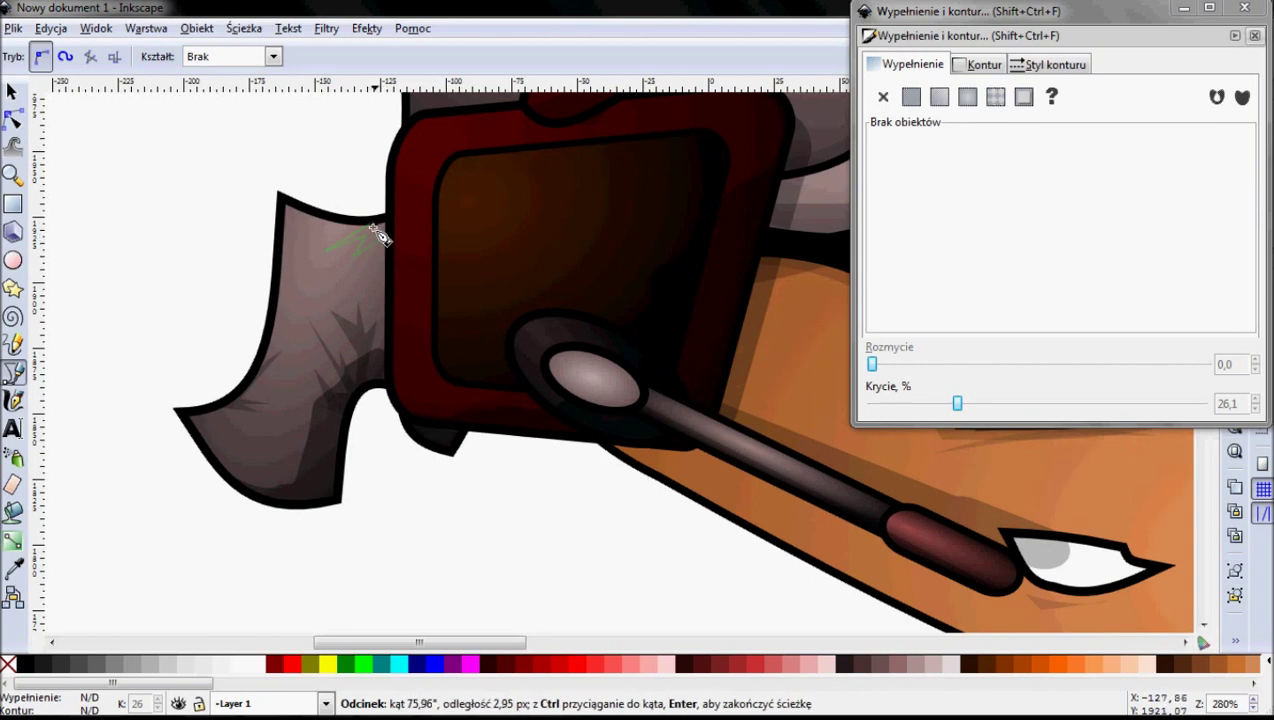
pyautogui.click(380, 227)
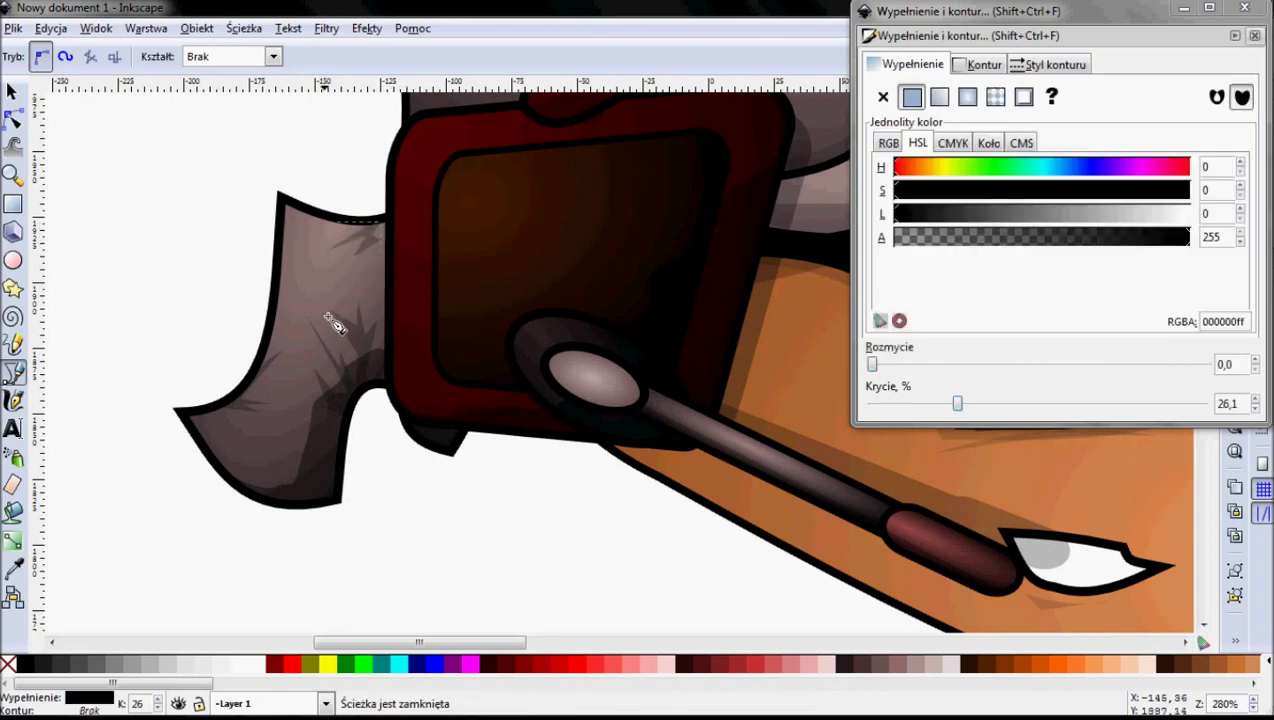
pyautogui.moveTo(340, 318); pyautogui.dragTo(250, 341)
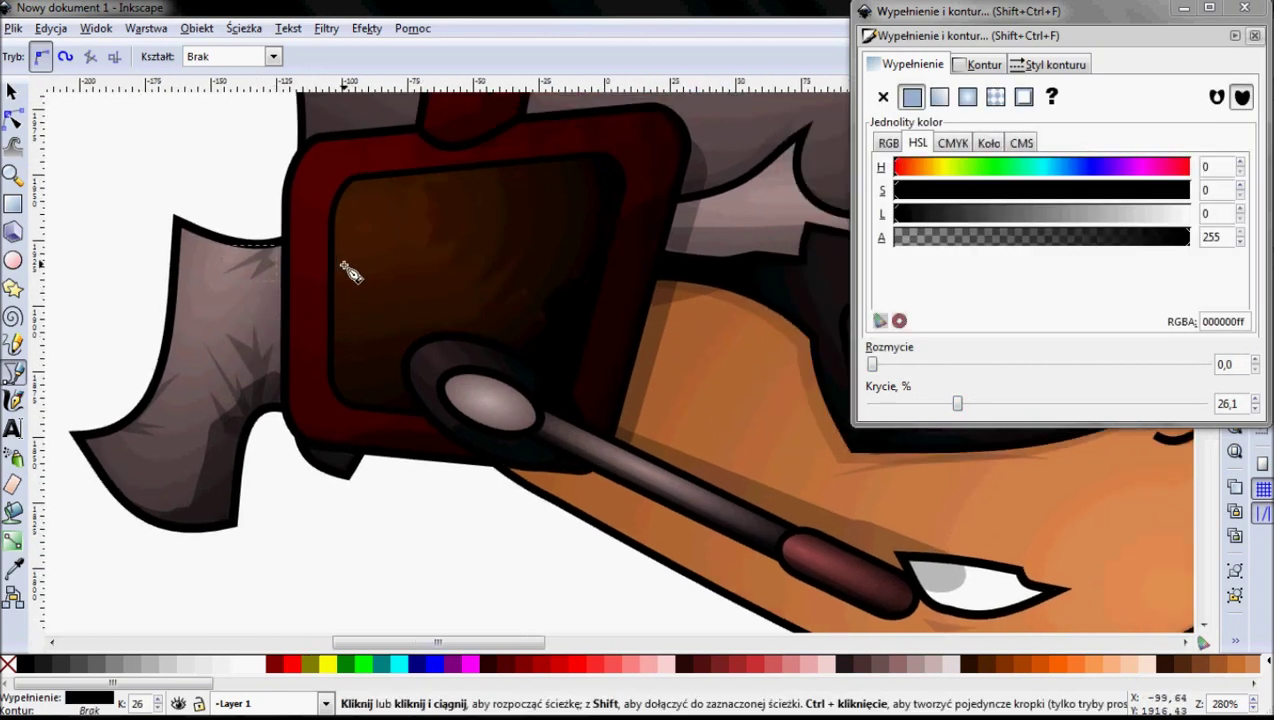
pyautogui.moveTo(347, 270); pyautogui.dragTo(258, 588)
pyautogui.scroll(-2, 318, 512)
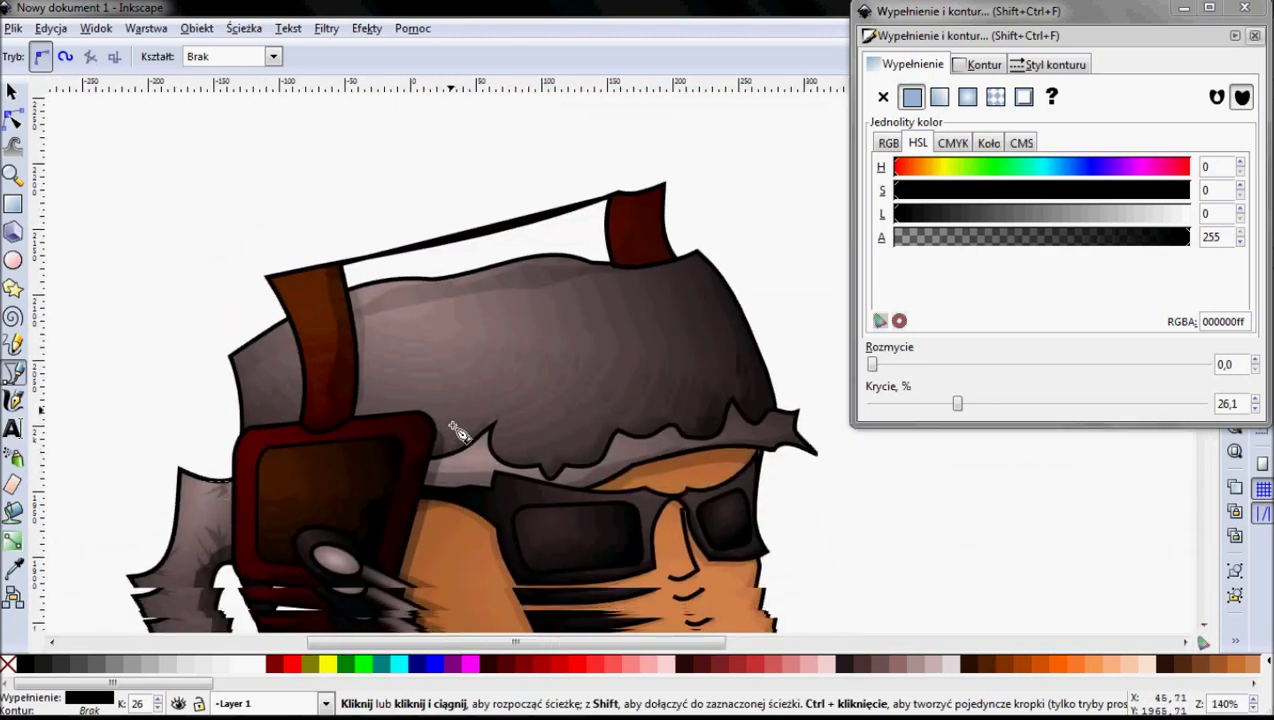
pyautogui.scroll(-2, 449, 427)
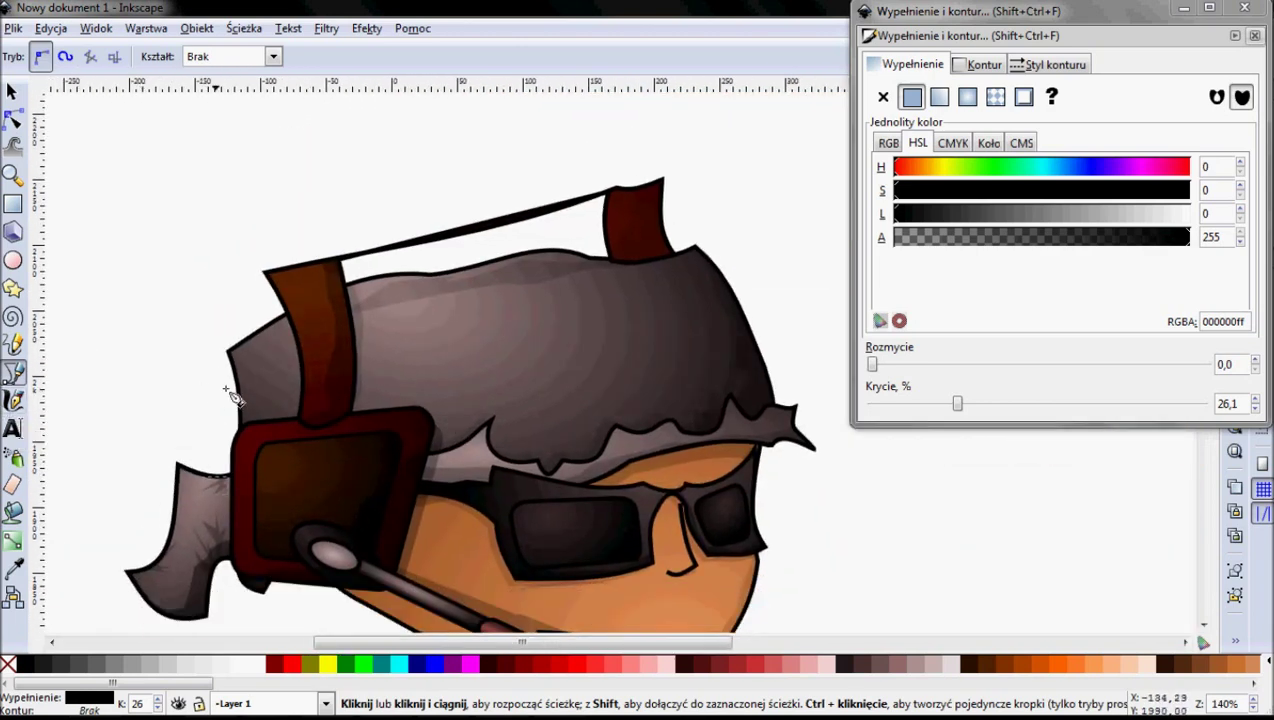
# Draw a small closed spike shadow on the hair's left edge.
pyautogui.click(238, 386)
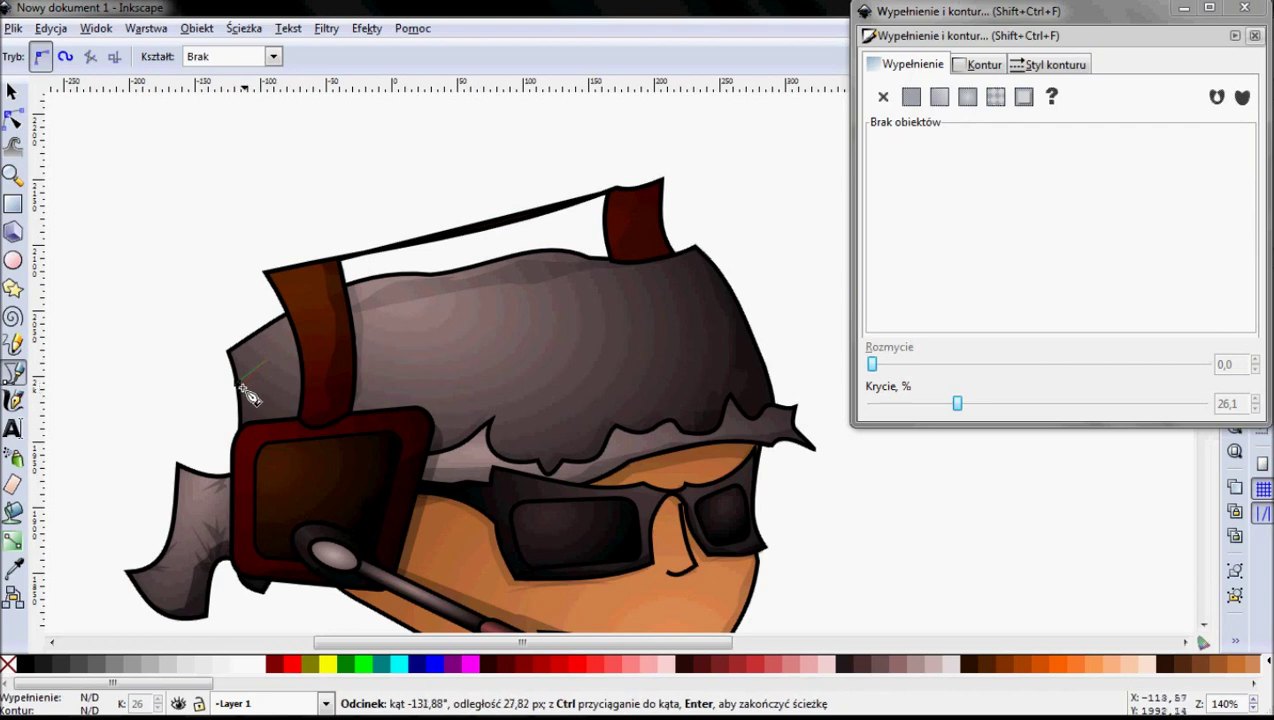
pyautogui.click(254, 388)
pyautogui.click(240, 383)
pyautogui.scroll(2, 203, 428)
# Select the grey hair outline with the Node tool (F2) for reshaping.
pyautogui.click(13, 118)
pyautogui.scroll(2, 100, 219)
pyautogui.click(400, 340)
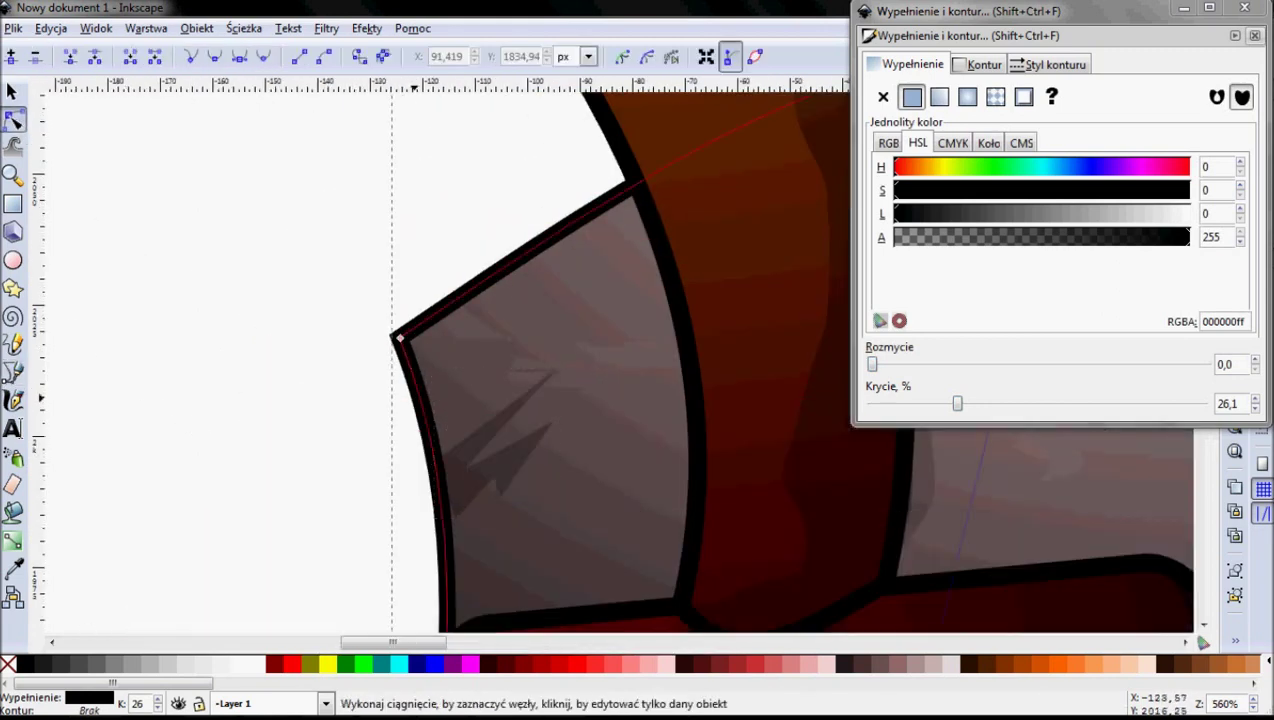
# Add a node on the hair's left edge and pull it inward into a notch.
pyautogui.click(459, 470)
pyautogui.scroll(-4, 372, 303)
pyautogui.hscroll(2, 372, 303)
pyautogui.click(346, 283)
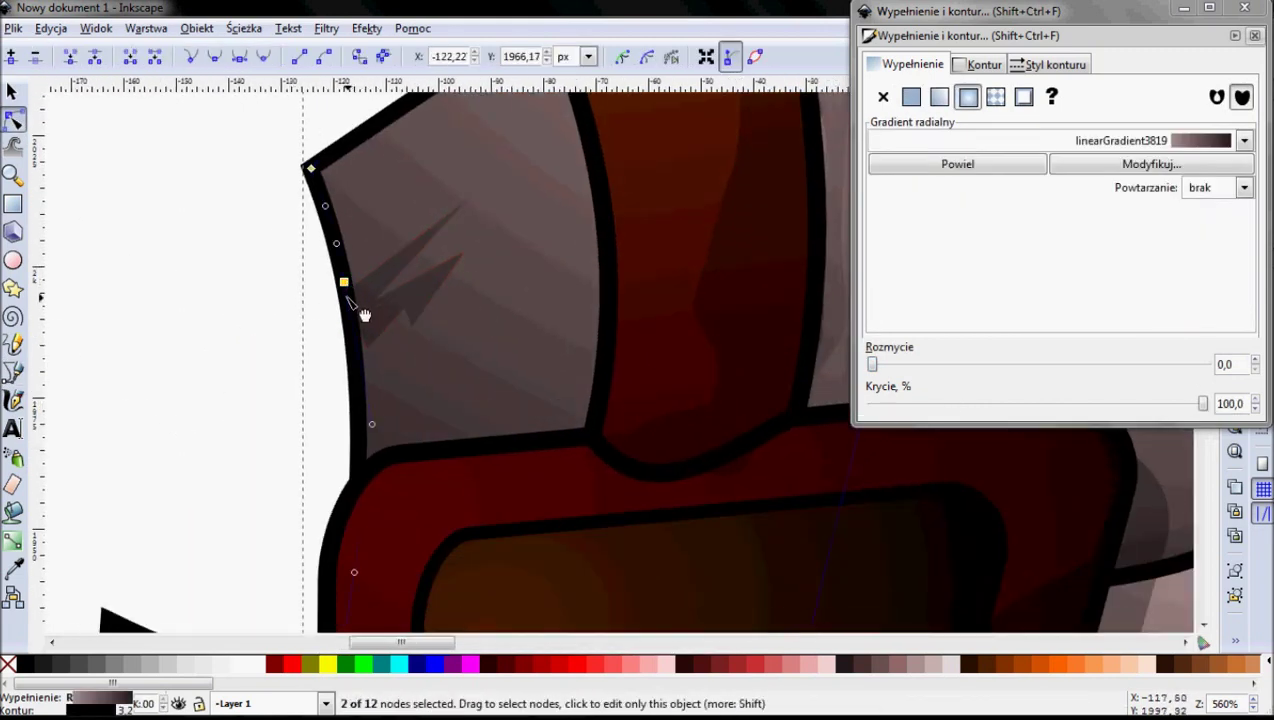
pyautogui.doubleClick(352, 334)
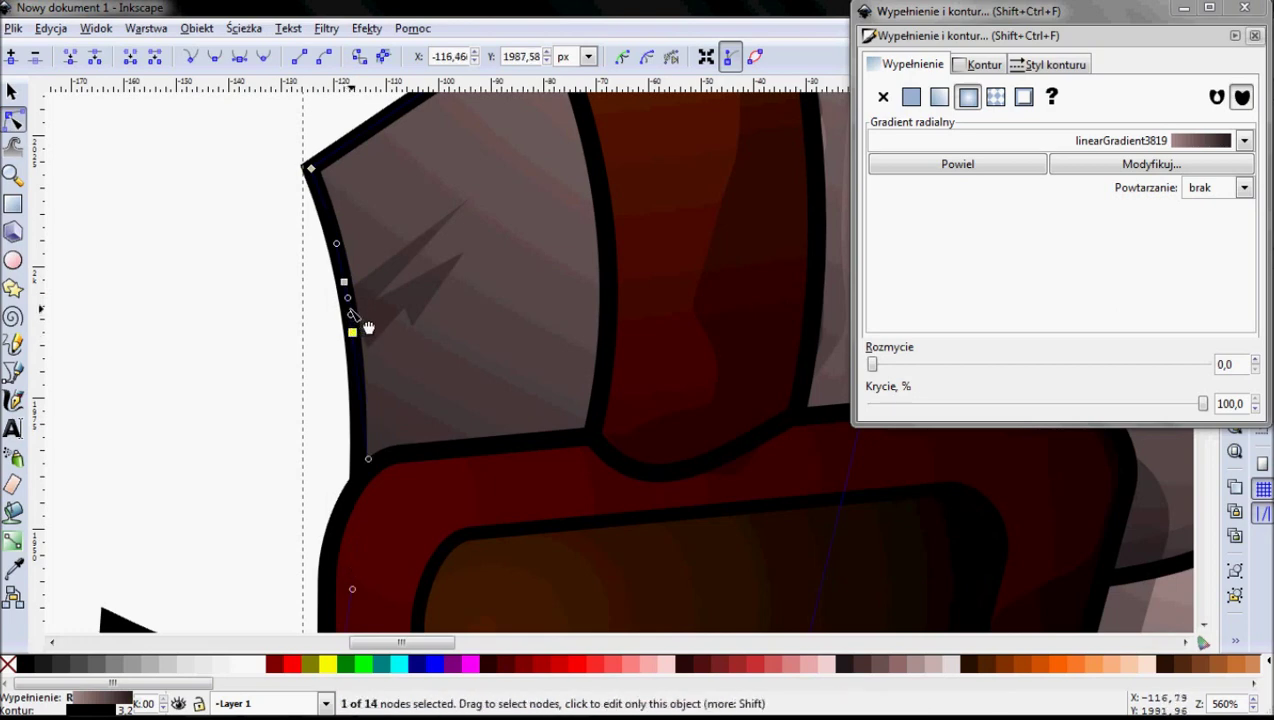
pyautogui.moveTo(349, 309)
pyautogui.mouseDown()
pyautogui.moveTo(378, 297)
pyautogui.moveTo(373, 307)
pyautogui.mouseUp()
pyautogui.click(344, 284)
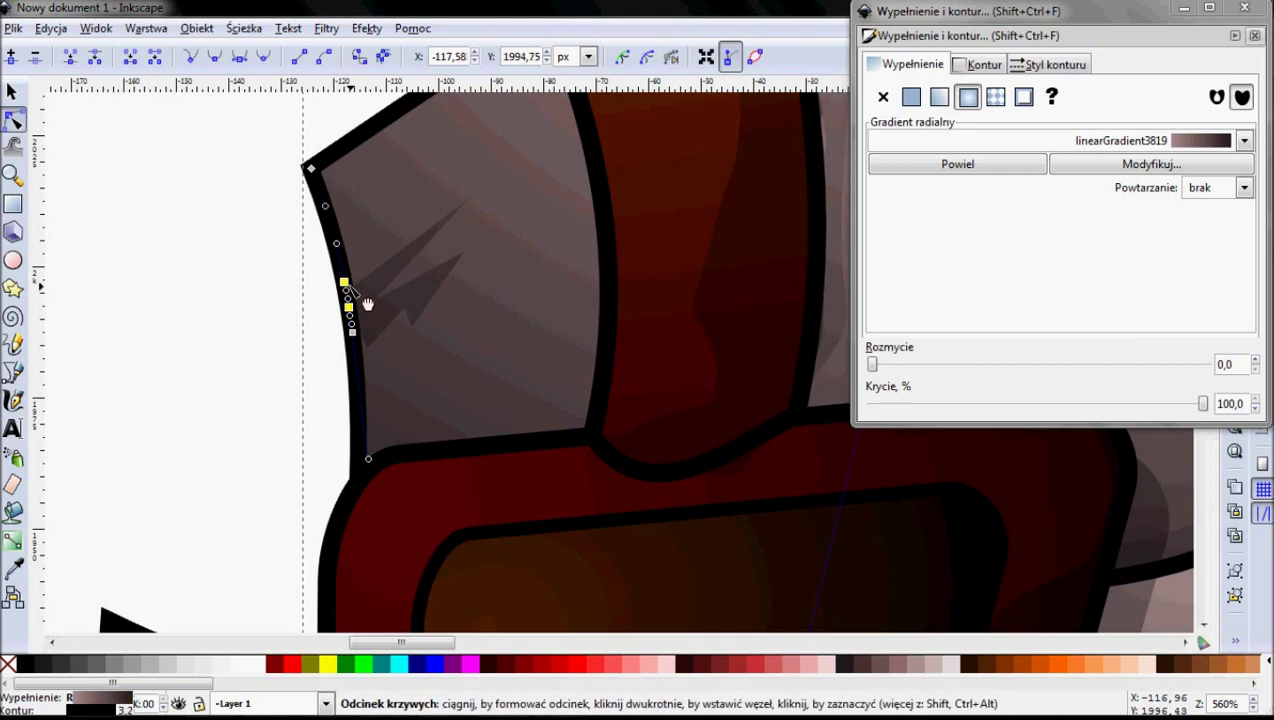
pyautogui.keyDown('ctrl'); pyautogui.click(349, 309); pyautogui.keyUp('ctrl')
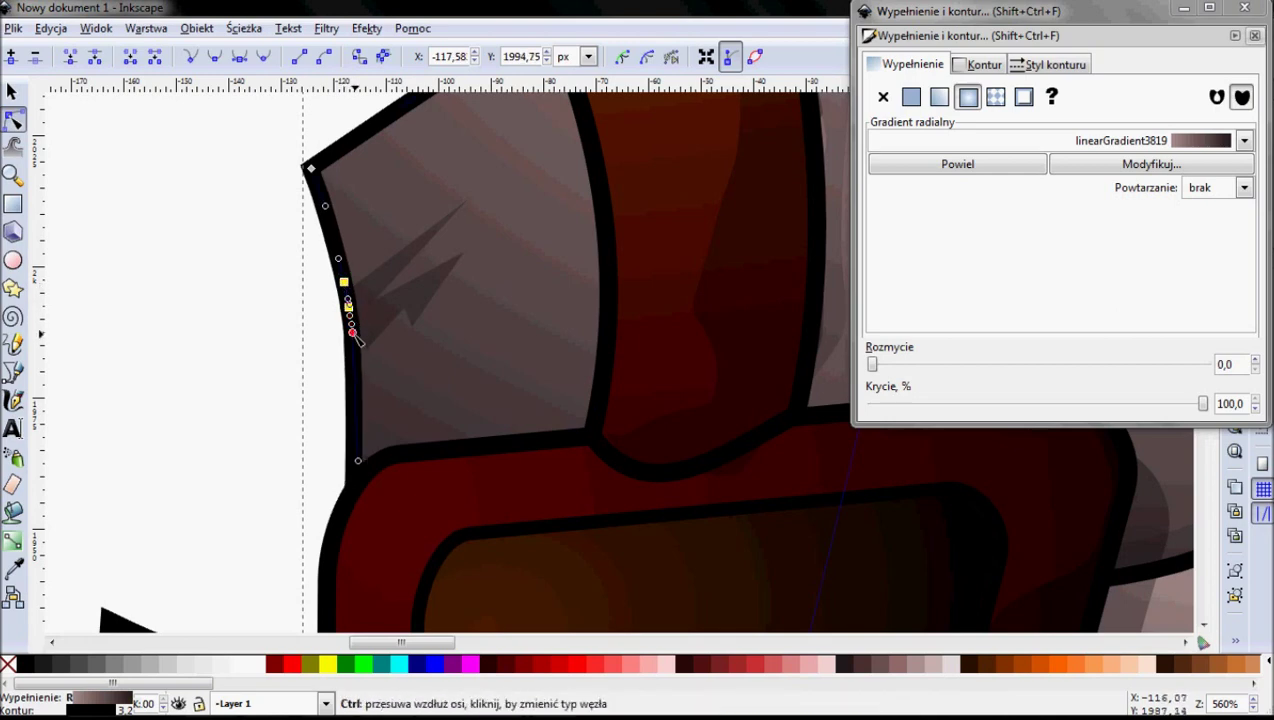
# Make the notch node a cusp and tighten its curves into a sharp point.
pyautogui.press('Escape')
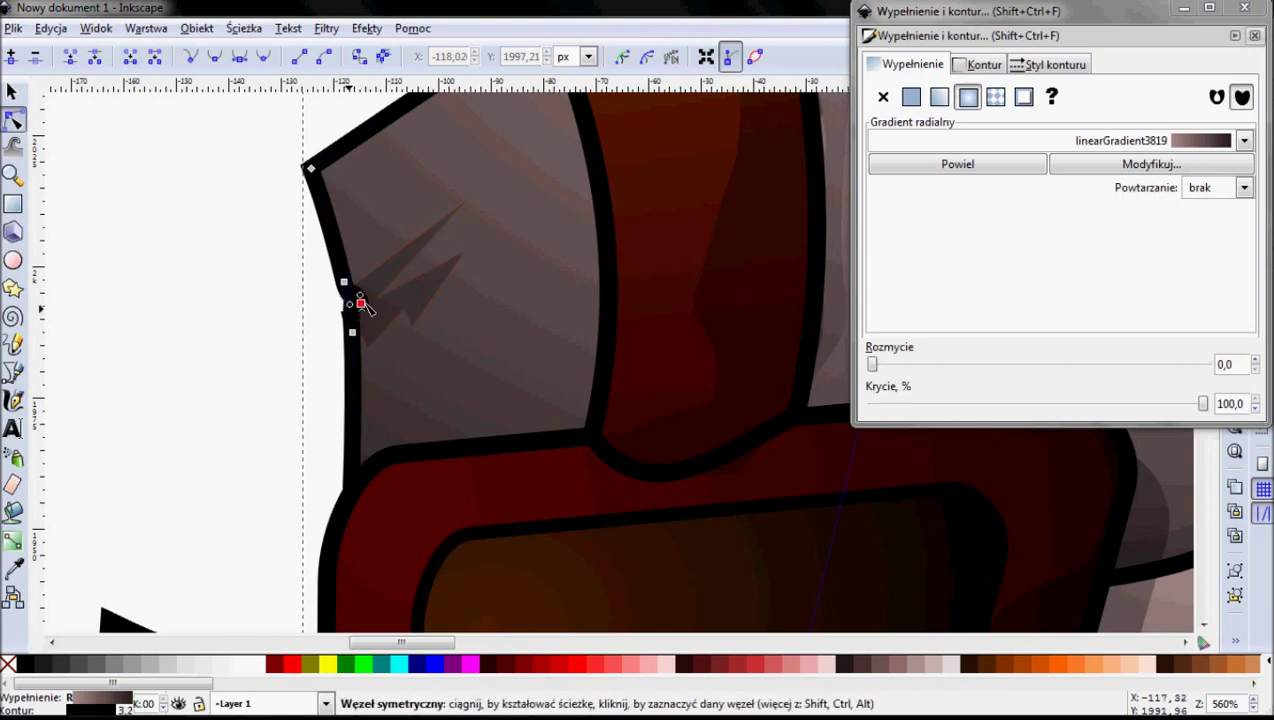
pyautogui.moveTo(392, 330)
pyautogui.mouseDown()
pyautogui.moveTo(385, 283)
pyautogui.moveTo(420, 338)
pyautogui.mouseUp()
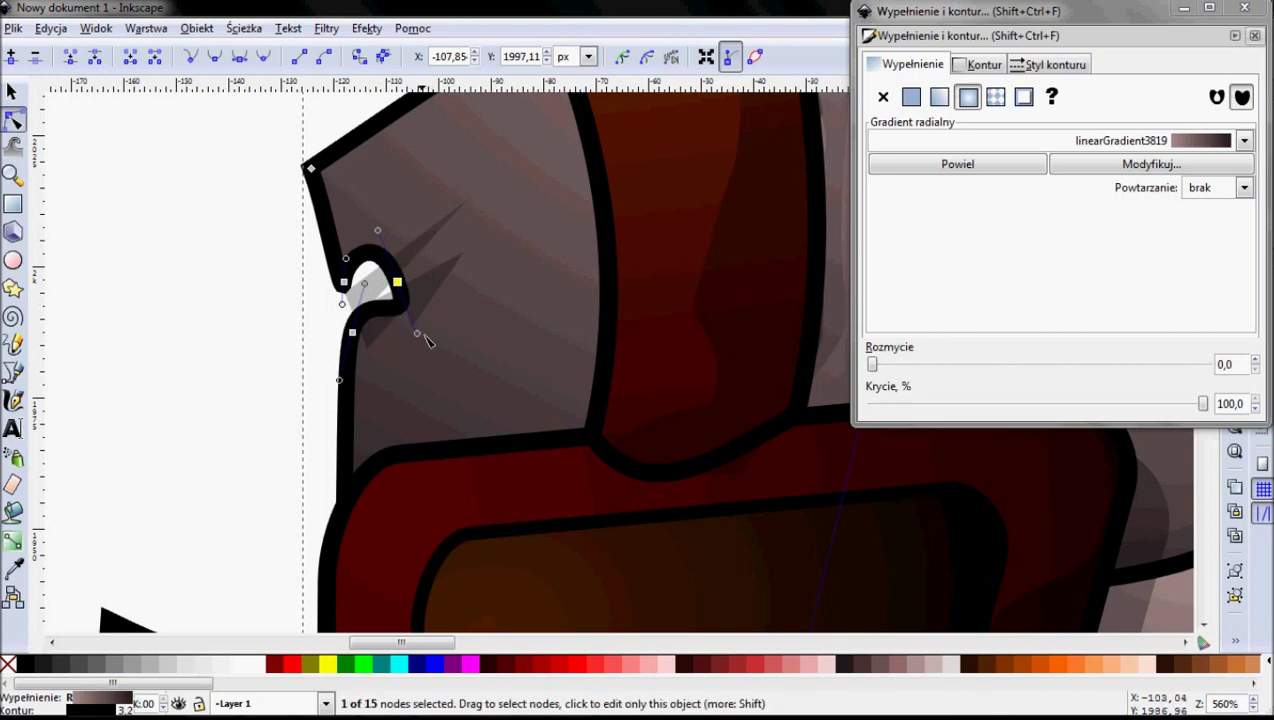
pyautogui.click(193, 58)
pyautogui.moveTo(418, 335); pyautogui.dragTo(388, 325)
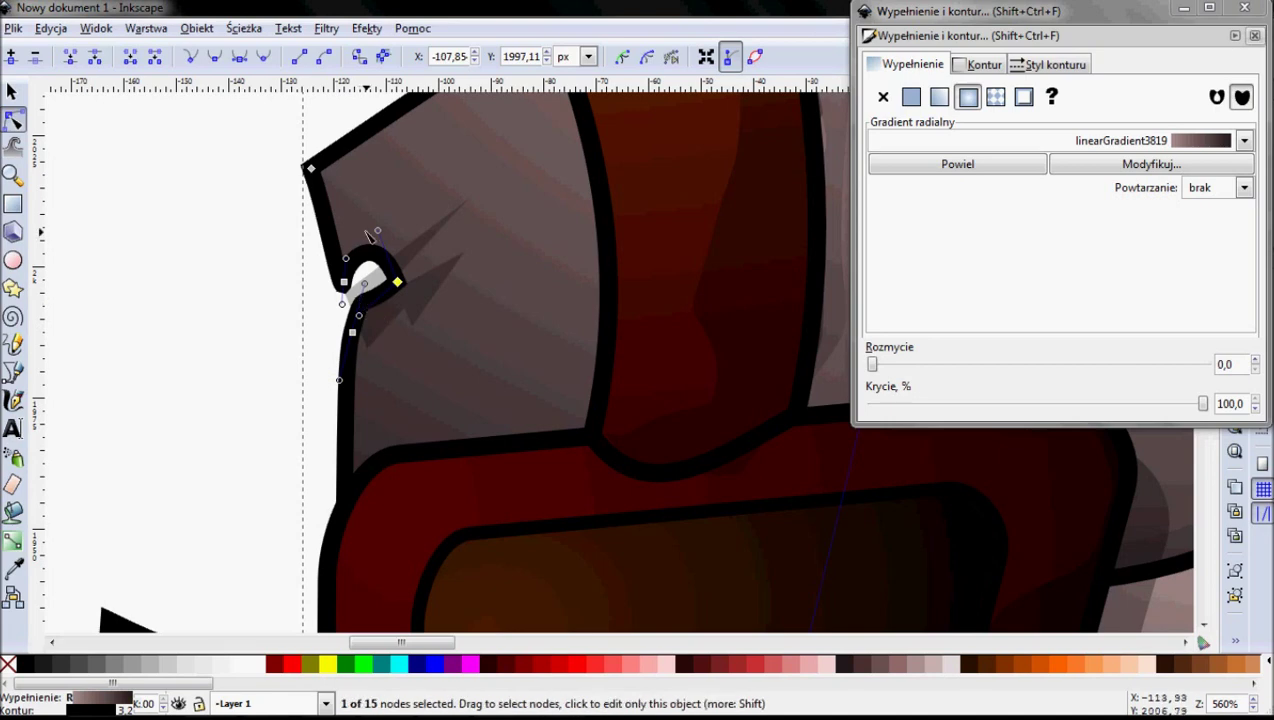
pyautogui.moveTo(379, 232); pyautogui.dragTo(364, 276)
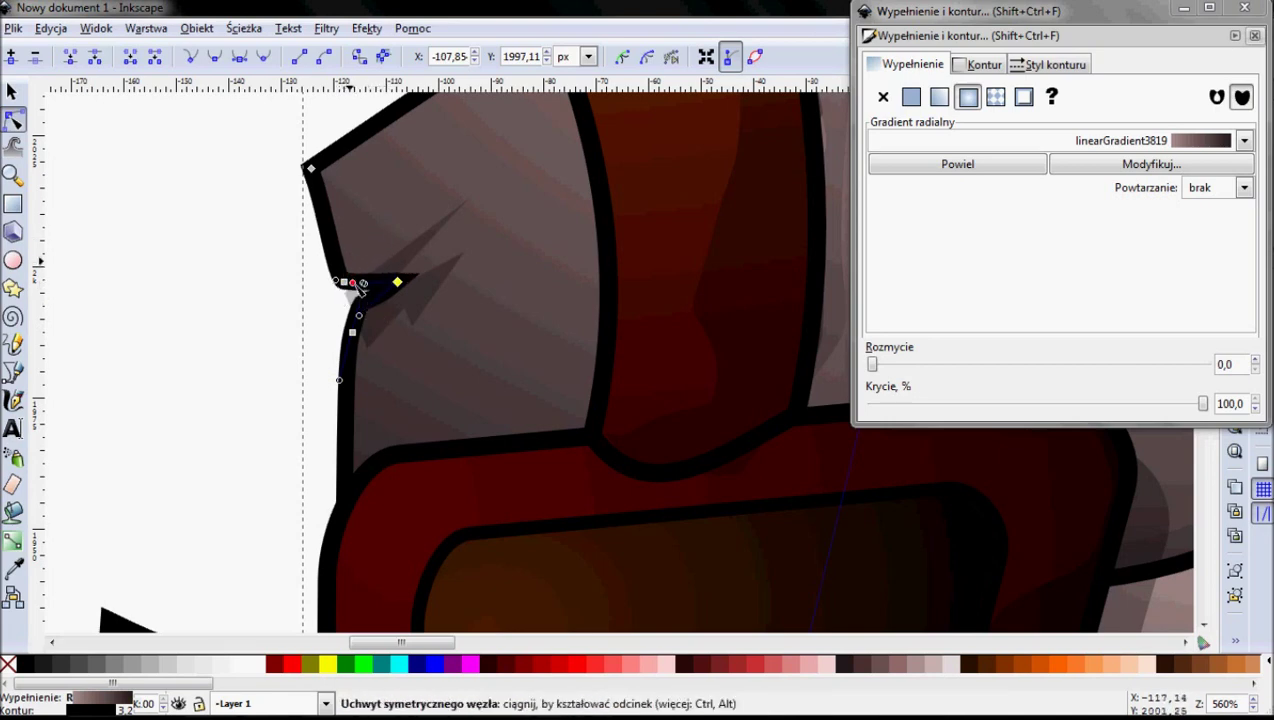
# Move the black spike shadow's tip into the hair notch.
pyautogui.click(344, 282)
pyautogui.click(355, 308)
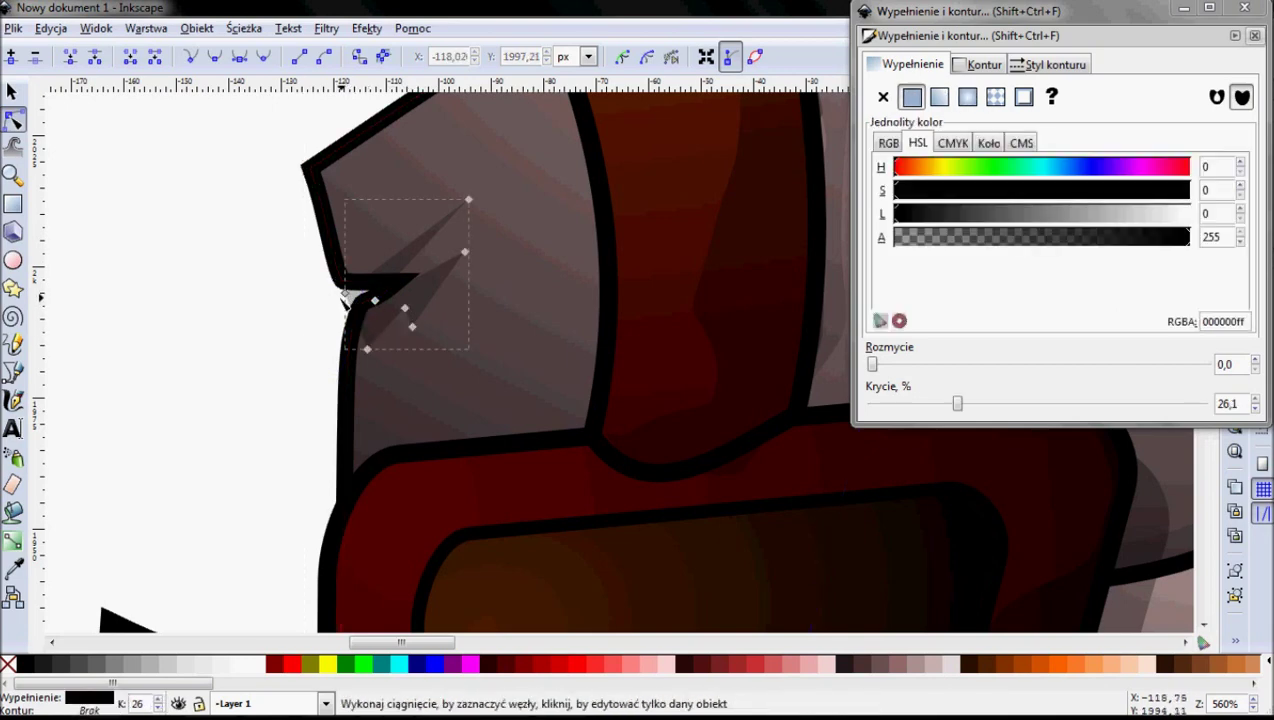
pyautogui.moveTo(372, 293); pyautogui.dragTo(371, 285)
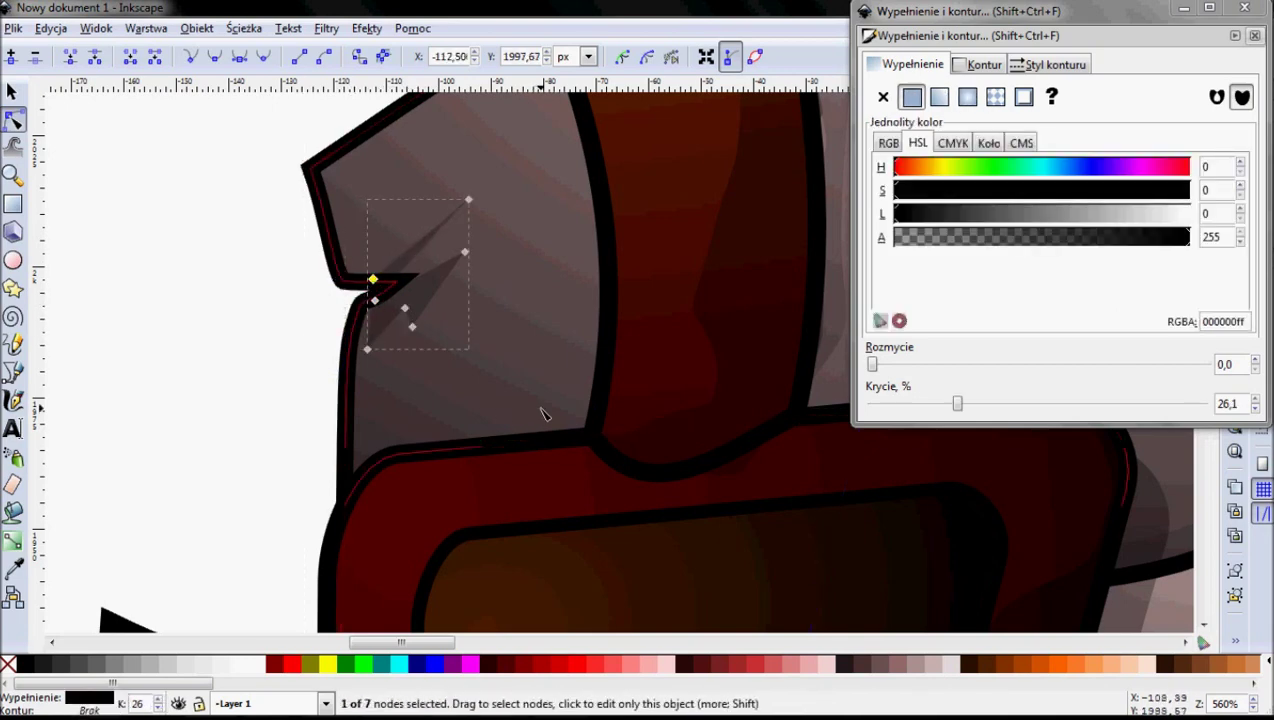
pyautogui.keyDown('ctrl'); pyautogui.scroll(-2, 500, 388); pyautogui.keyUp('ctrl')
pyautogui.moveTo(583, 372); pyautogui.dragTo(445, 366)
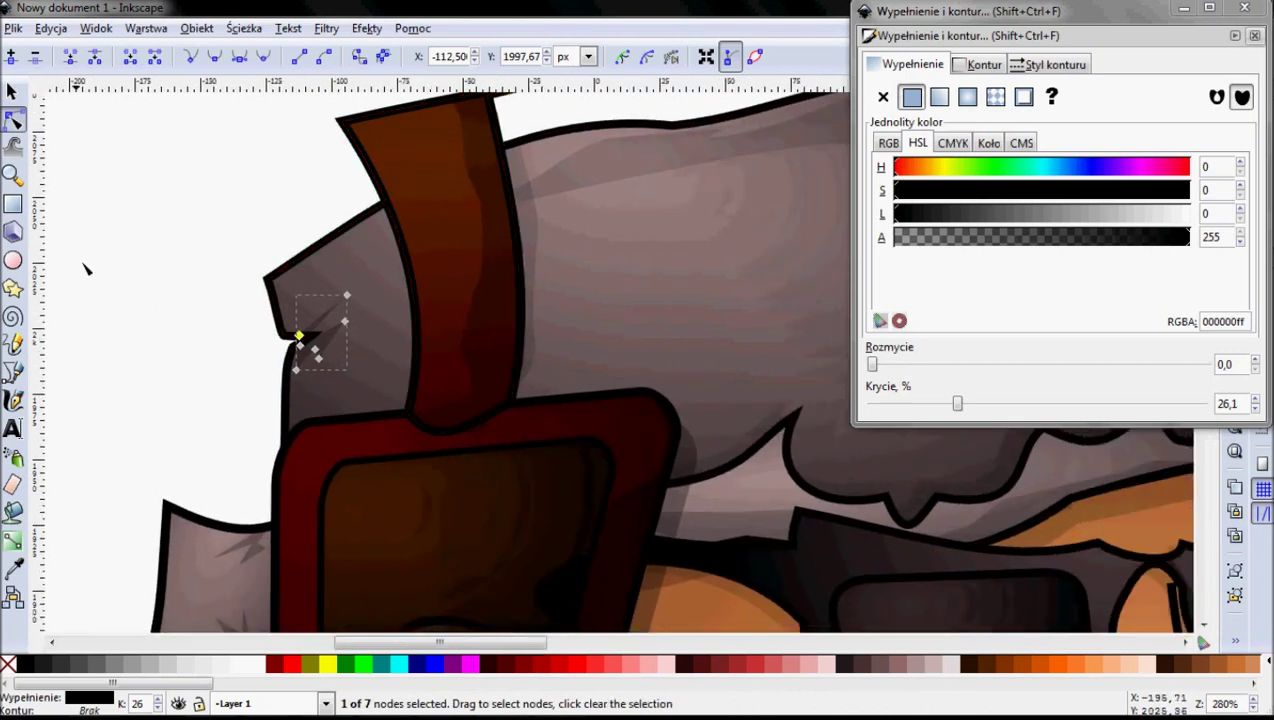
pyautogui.click(13, 372)
pyautogui.hscroll(1, 440, 378)
# Start a zigzag hatching line across the grey hair.
pyautogui.hscroll(1, 480, 375)
pyautogui.hscroll(1, 560, 372)
pyautogui.keyDown('ctrl'); pyautogui.scroll(1, 412, 378); pyautogui.keyUp('ctrl')
pyautogui.keyDown('ctrl'); pyautogui.scroll(-1, 245, 358); pyautogui.keyUp('ctrl')
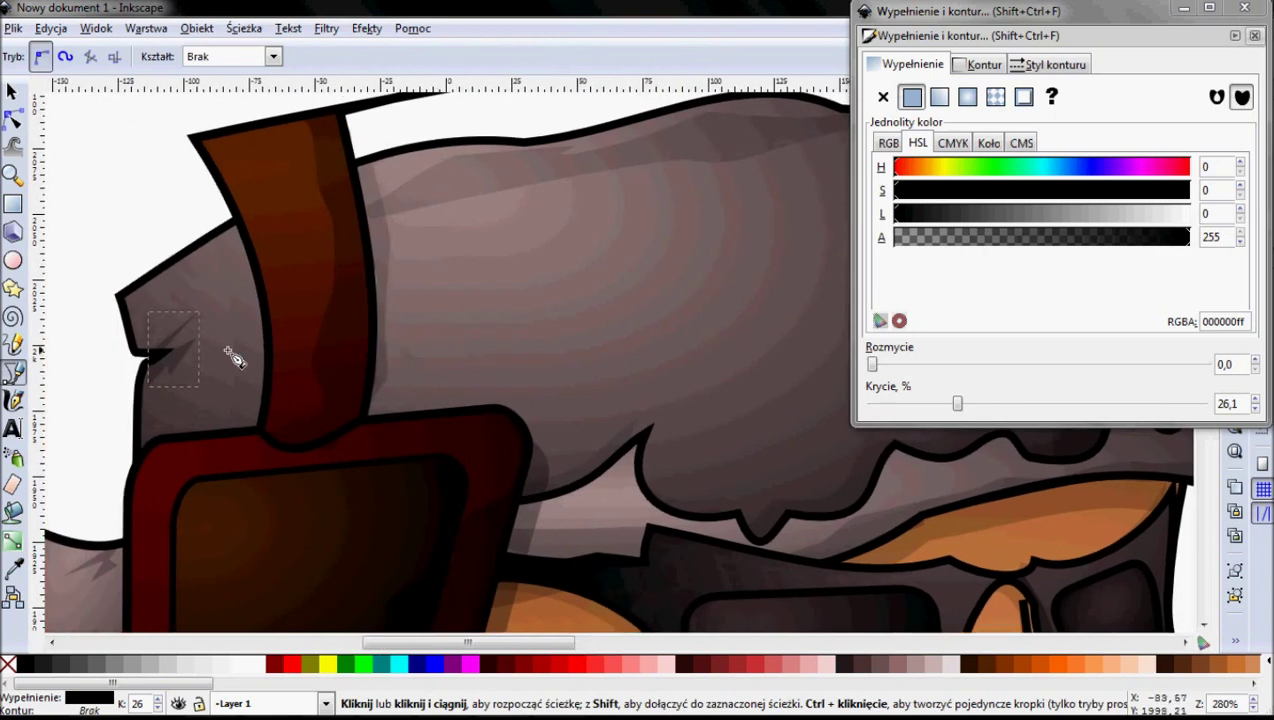
pyautogui.click(142, 352)
pyautogui.click(250, 308)
pyautogui.click(208, 338)
pyautogui.click(255, 330)
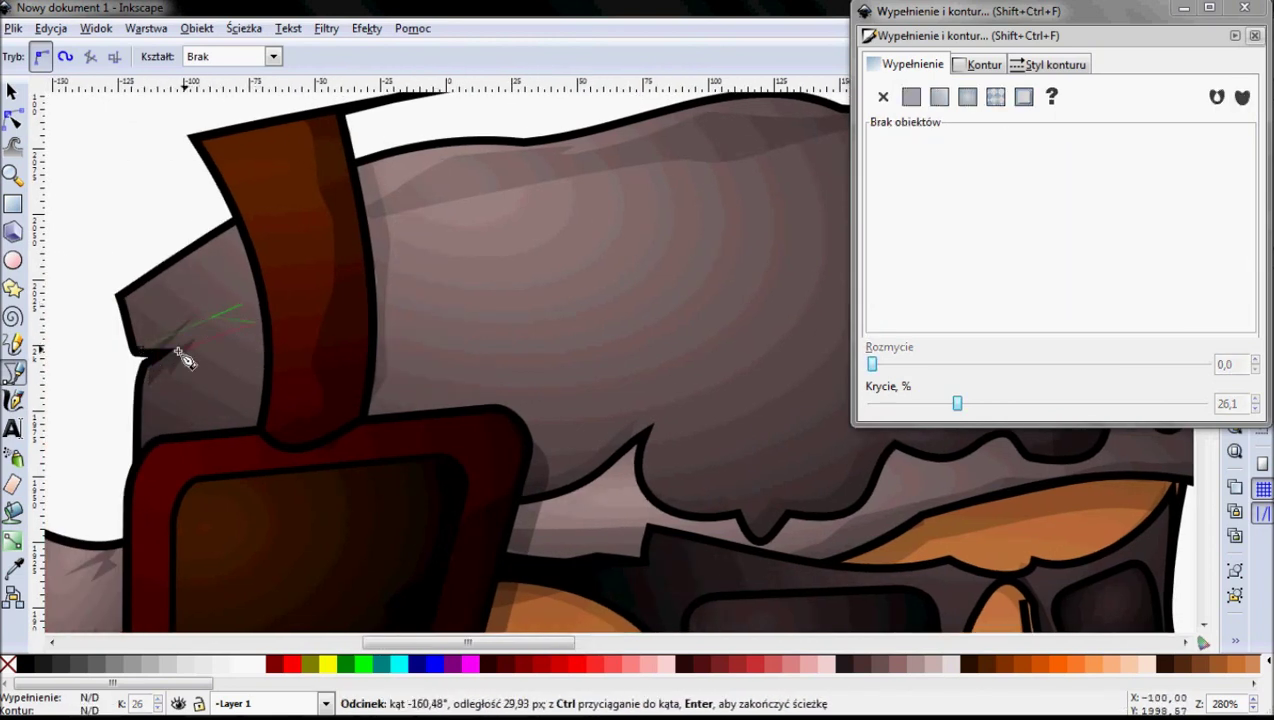
pyautogui.click(258, 346)
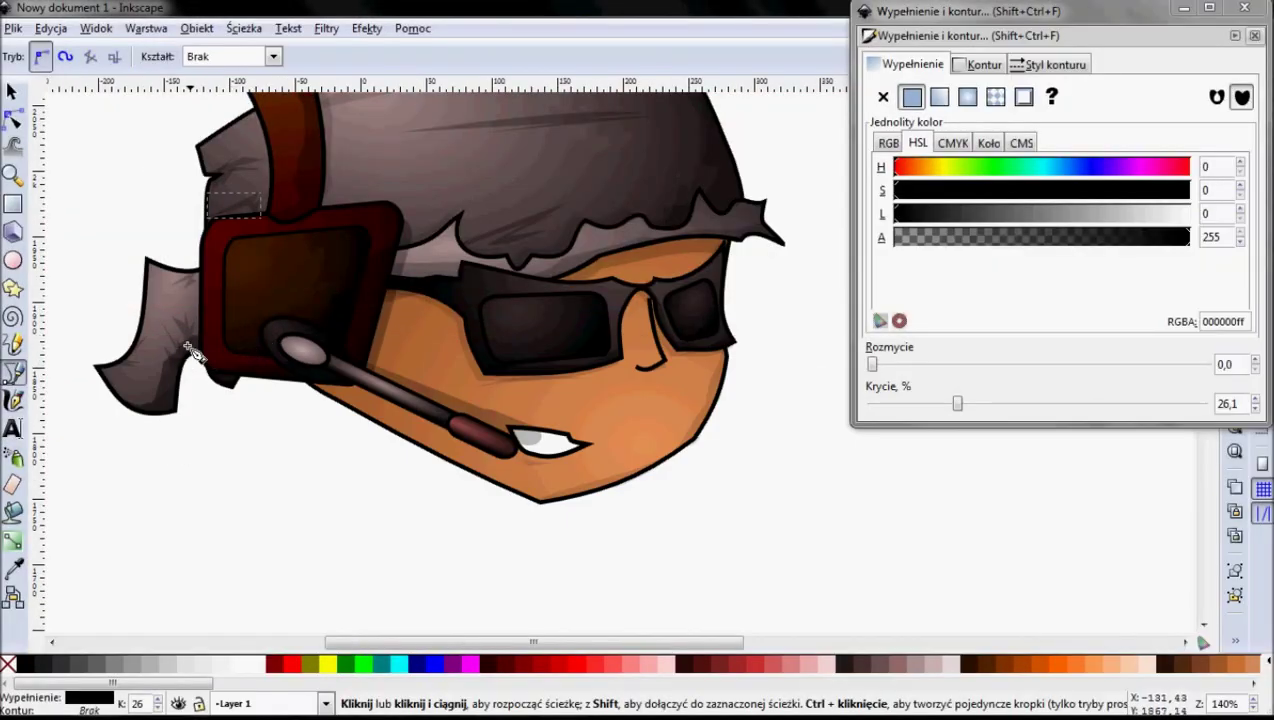
pyautogui.scroll(1, 190, 352)
pyautogui.scroll(1, 190, 352)
pyautogui.scroll(2, 190, 352)
# Draw a long zigzag hatching line up the lower hair tuft to its tip.
pyautogui.click(176, 346)
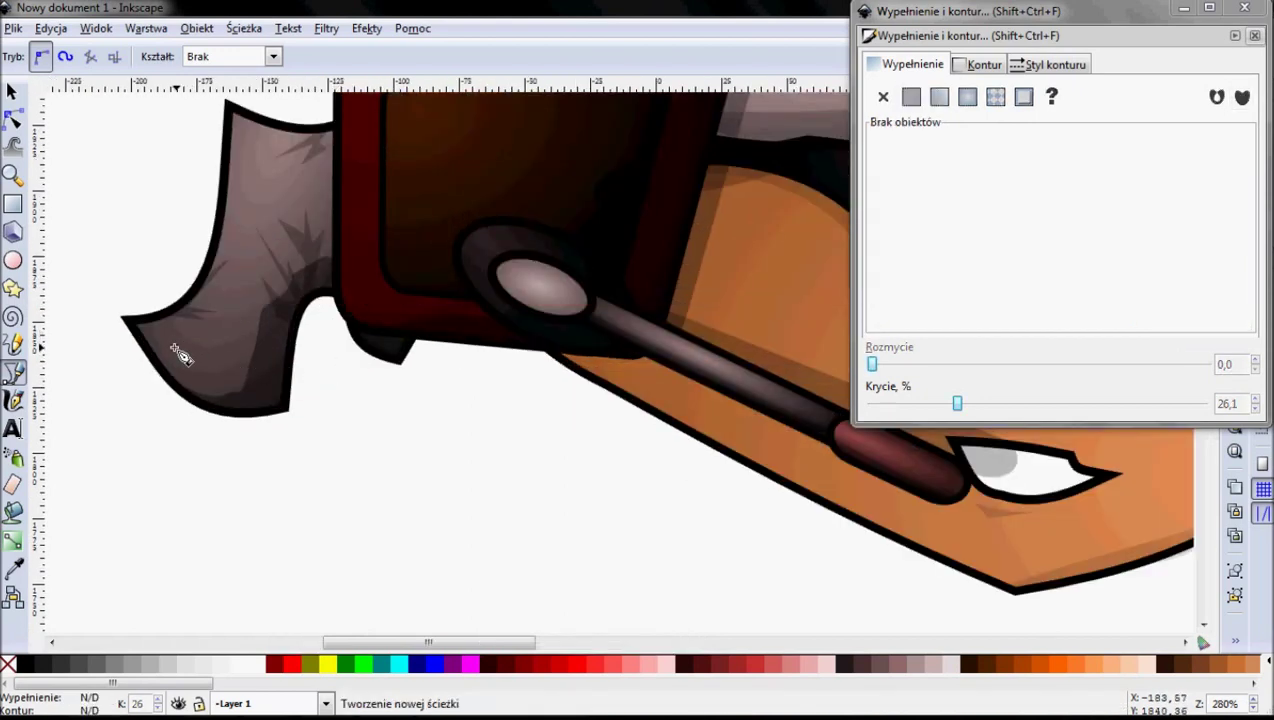
pyautogui.click(247, 339)
pyautogui.click(217, 314)
pyautogui.click(310, 255)
pyautogui.click(226, 243)
pyautogui.click(262, 200)
pyautogui.click(300, 225)
pyautogui.click(270, 162)
pyautogui.click(311, 235)
pyautogui.click(312, 191)
pyautogui.doubleClick(313, 211)
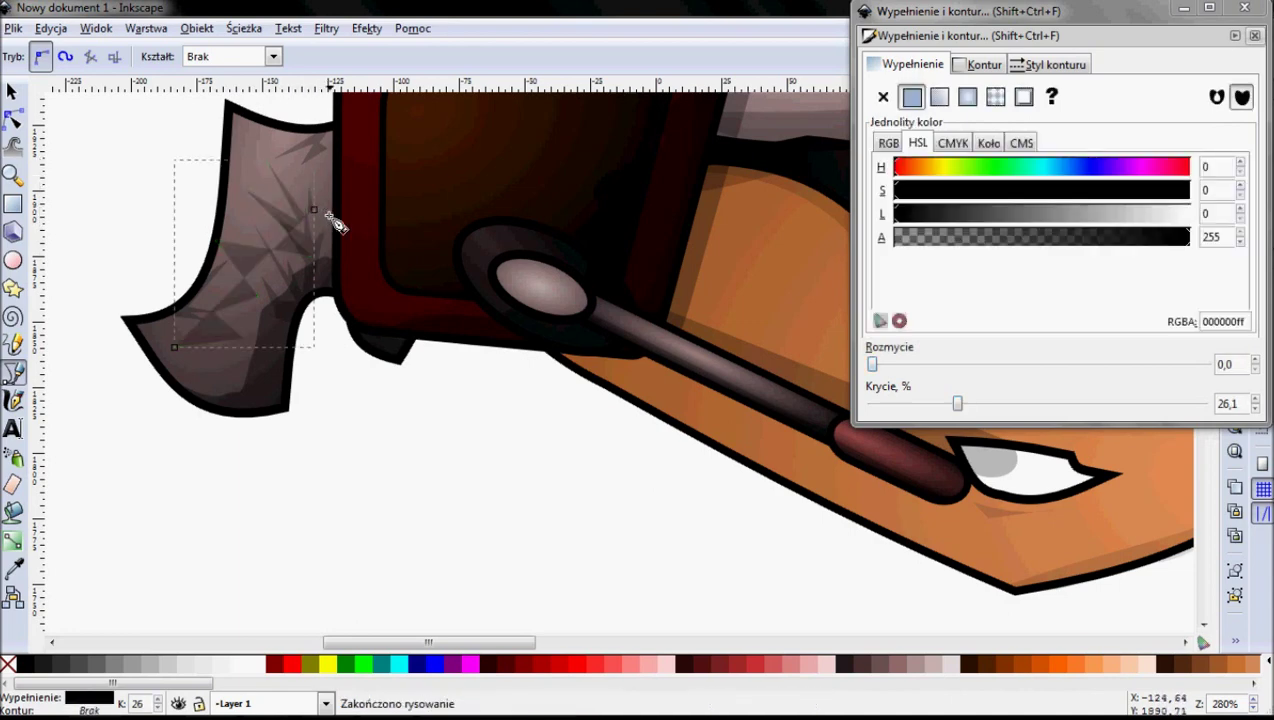
# Give the zigzag no fill and a flat black stroke, then bring up the stroke width settings.
pyautogui.click(883, 96)
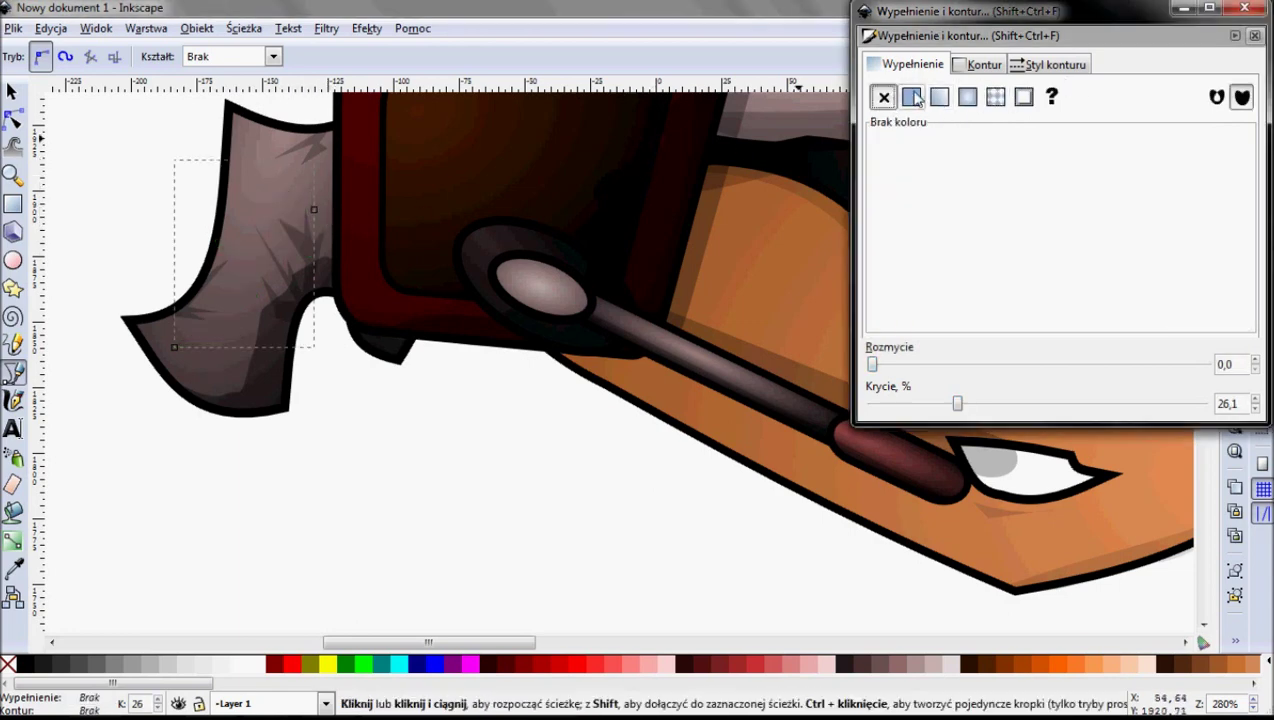
pyautogui.click(968, 65)
pyautogui.click(911, 96)
pyautogui.click(1060, 65)
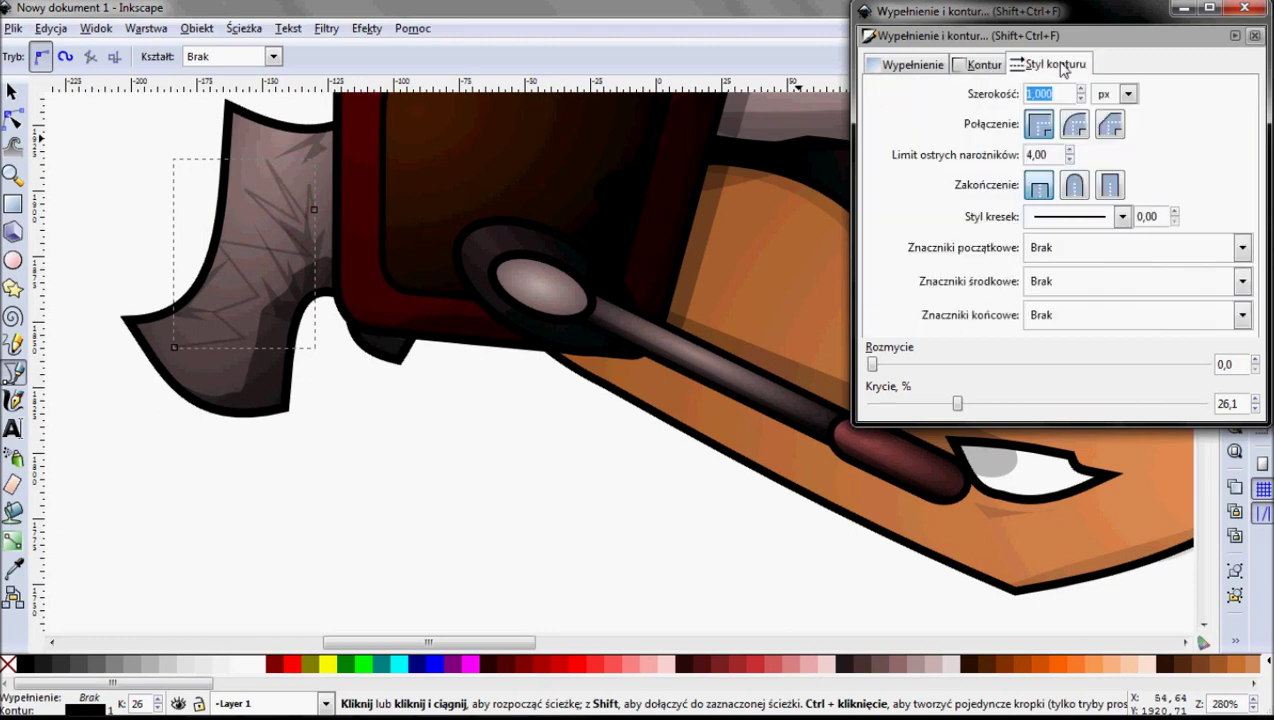
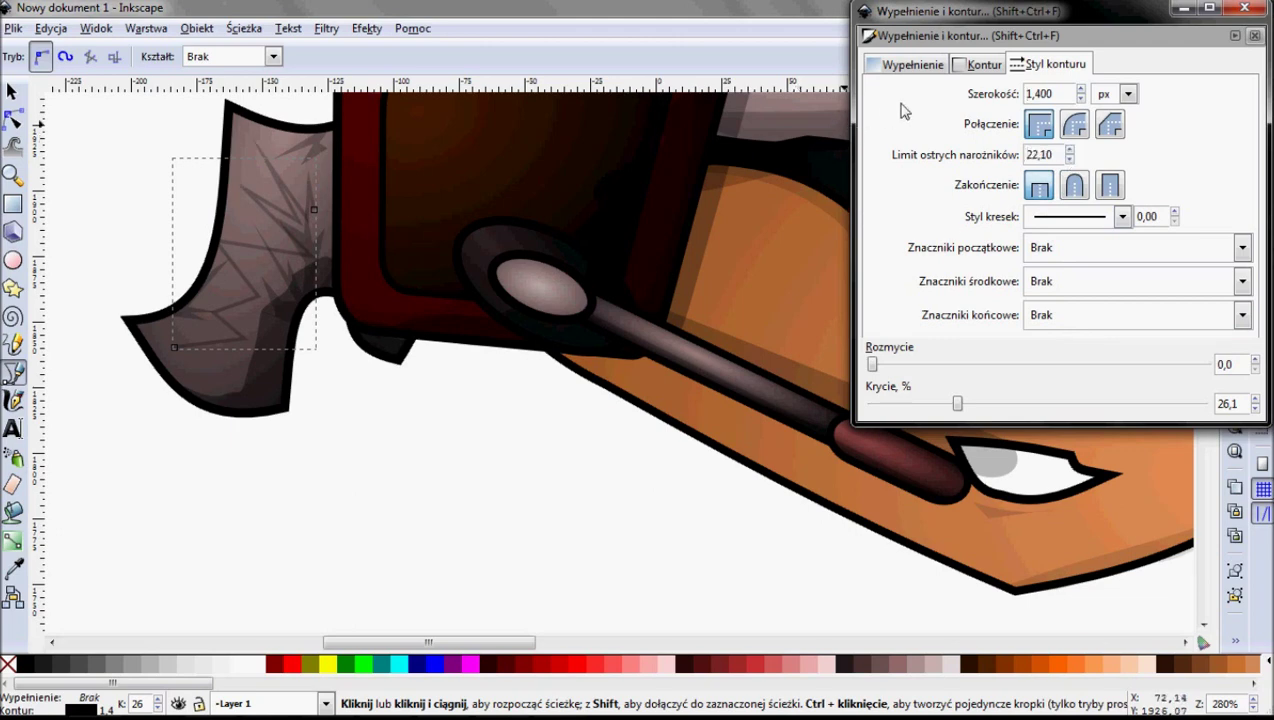
# Give the hair tuft scratch strokes a radial gradient stroke, 48.2% opacity and 0.8 px width.
pyautogui.click(980, 68)
pyautogui.click(967, 96)
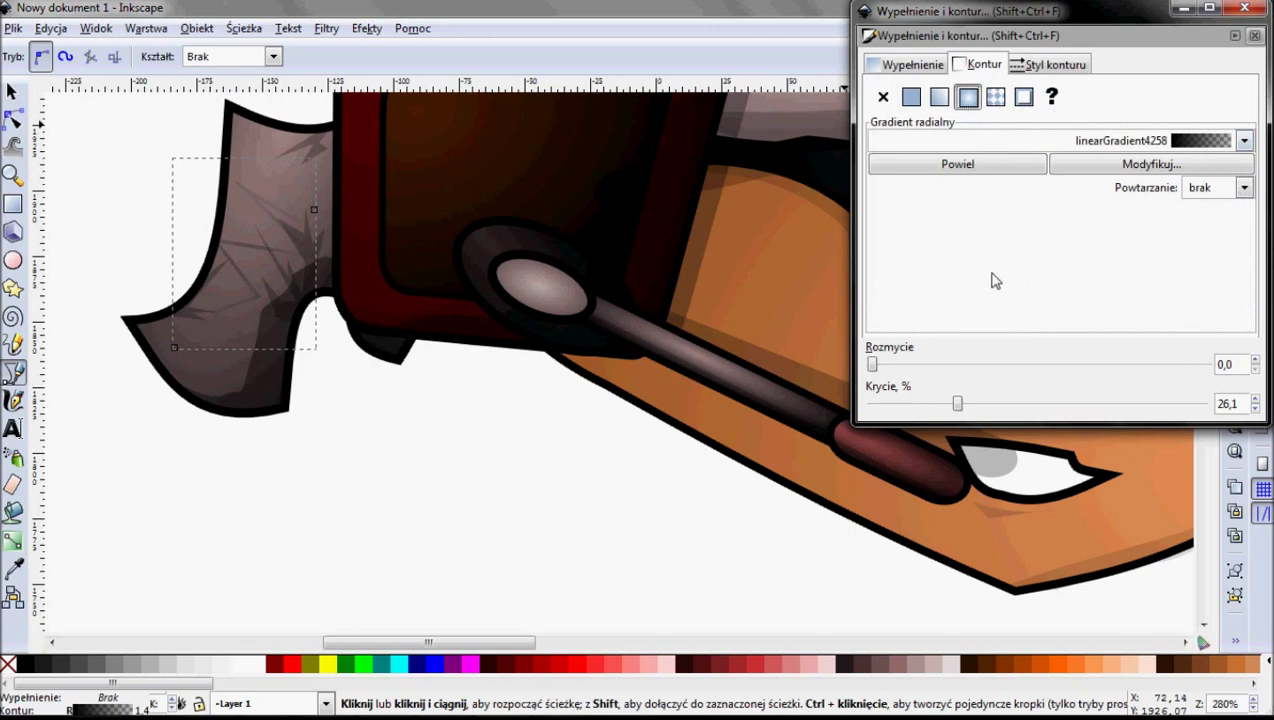
pyautogui.moveTo(958, 404); pyautogui.dragTo(1033, 407)
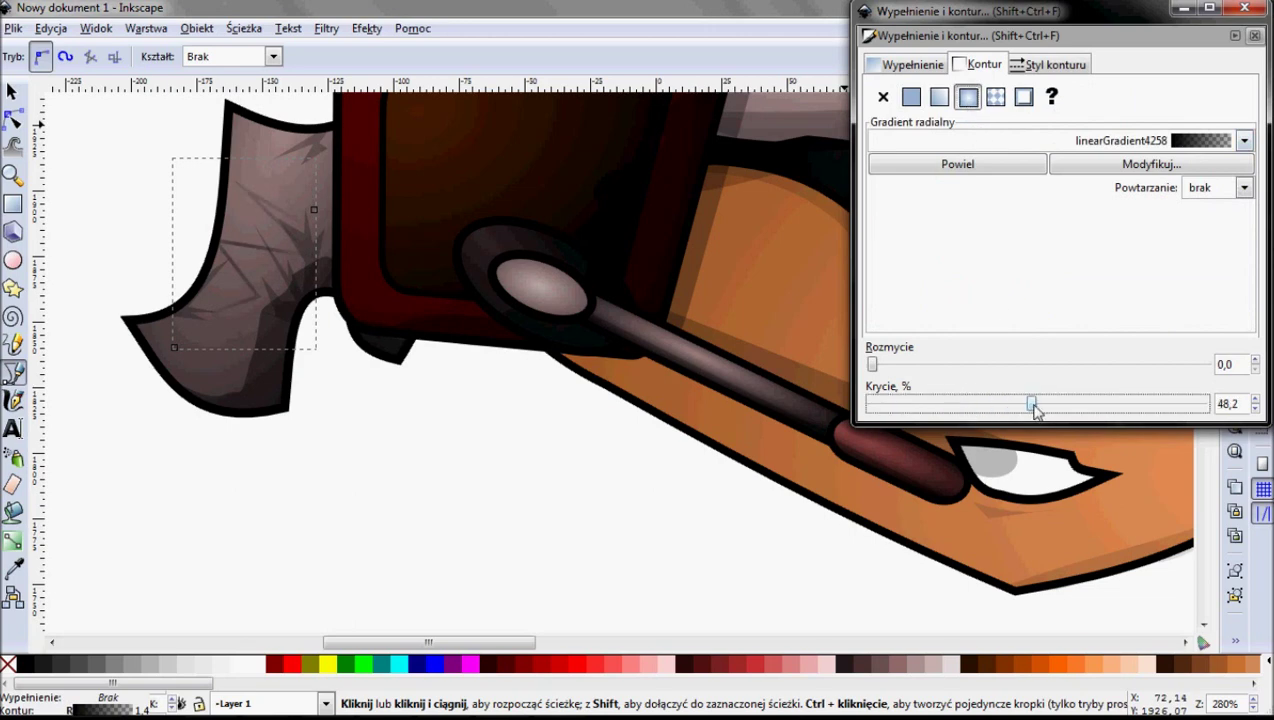
pyautogui.click(1035, 65)
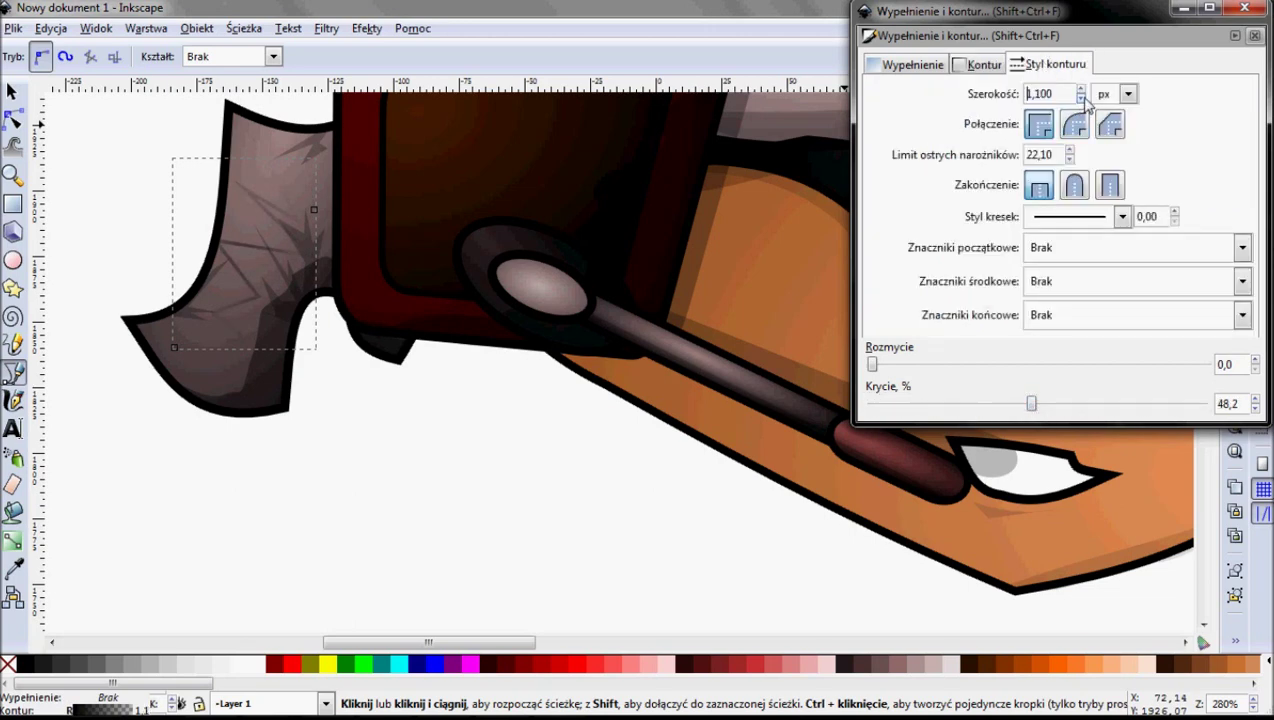
pyautogui.click(1081, 98)
pyautogui.click(1081, 98)
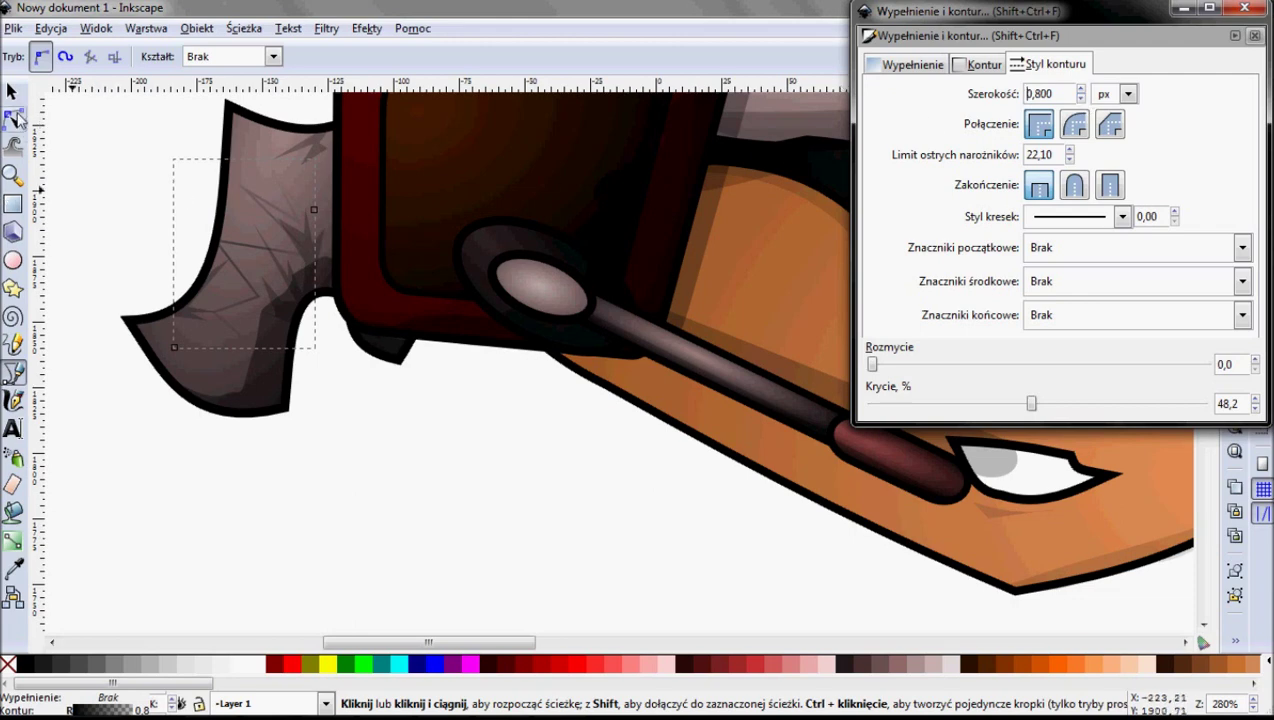
pyautogui.click(12, 92)
pyautogui.scroll(3, 318, 387)
pyautogui.keyDown('ctrl'); pyautogui.scroll(-1, 318, 387); pyautogui.keyUp('ctrl')
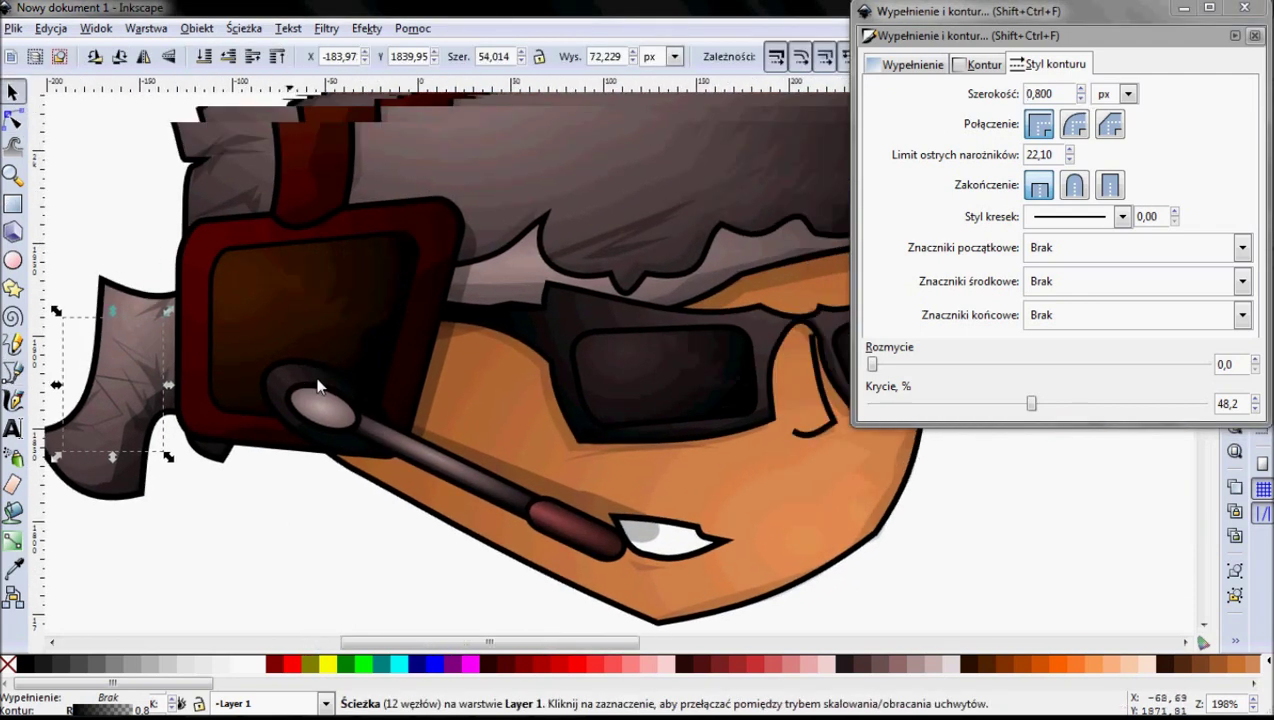
# Draw a zigzag scratch path across the dark earcup with the Bezier pen.
pyautogui.click(14, 378)
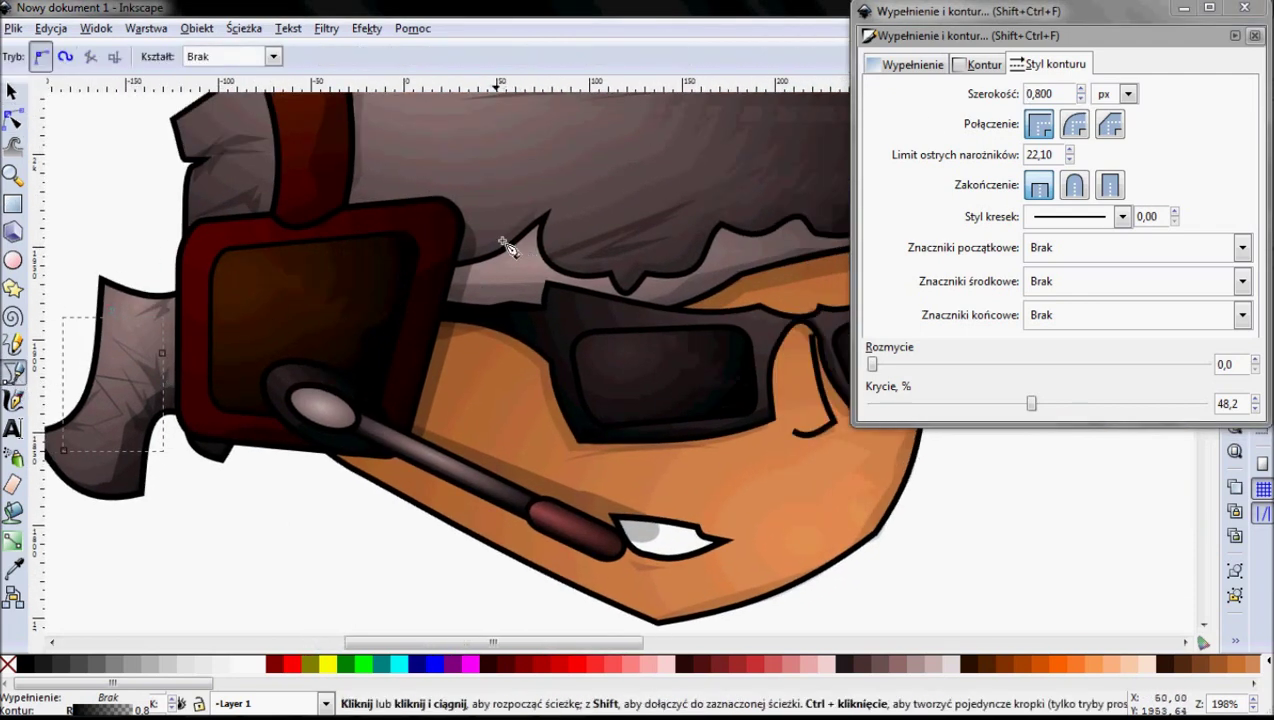
pyautogui.click(232, 277)
pyautogui.click(255, 293)
pyautogui.click(348, 297)
pyautogui.click(230, 344)
pyautogui.click(358, 316)
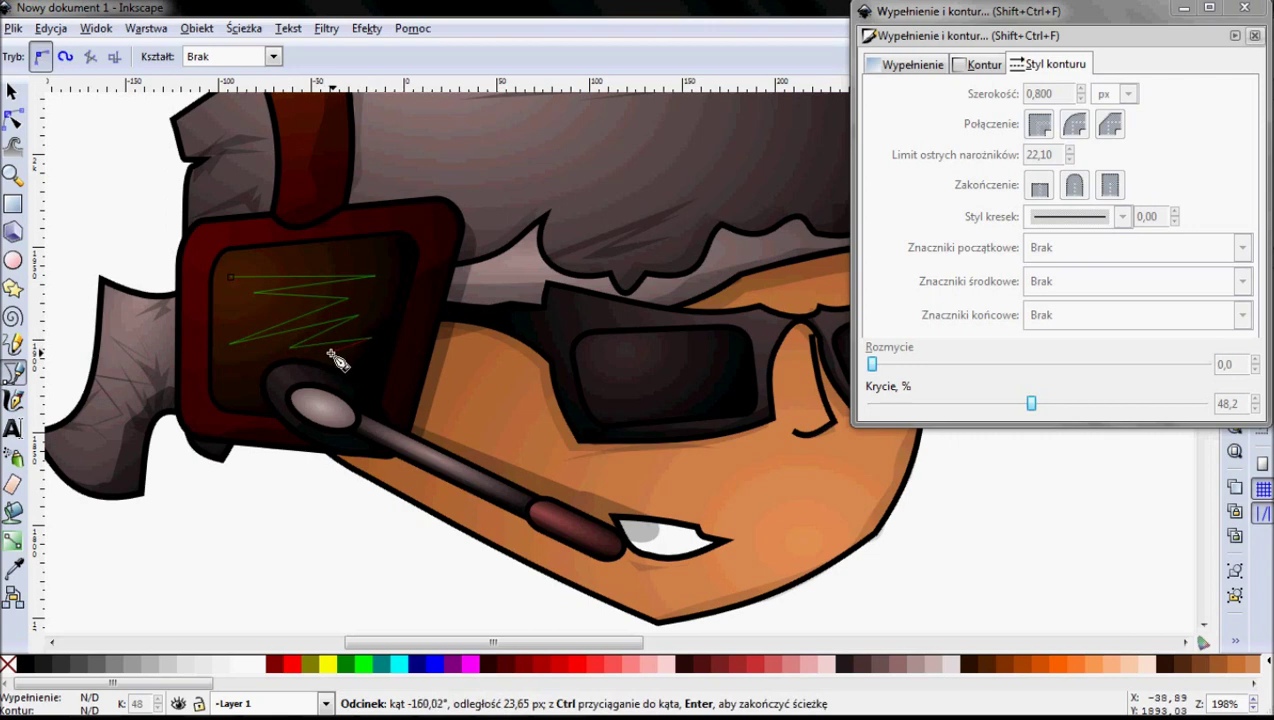
pyautogui.doubleClick(334, 353)
pyautogui.hscroll(7, 493, 345)
pyautogui.scroll(2, 493, 345)
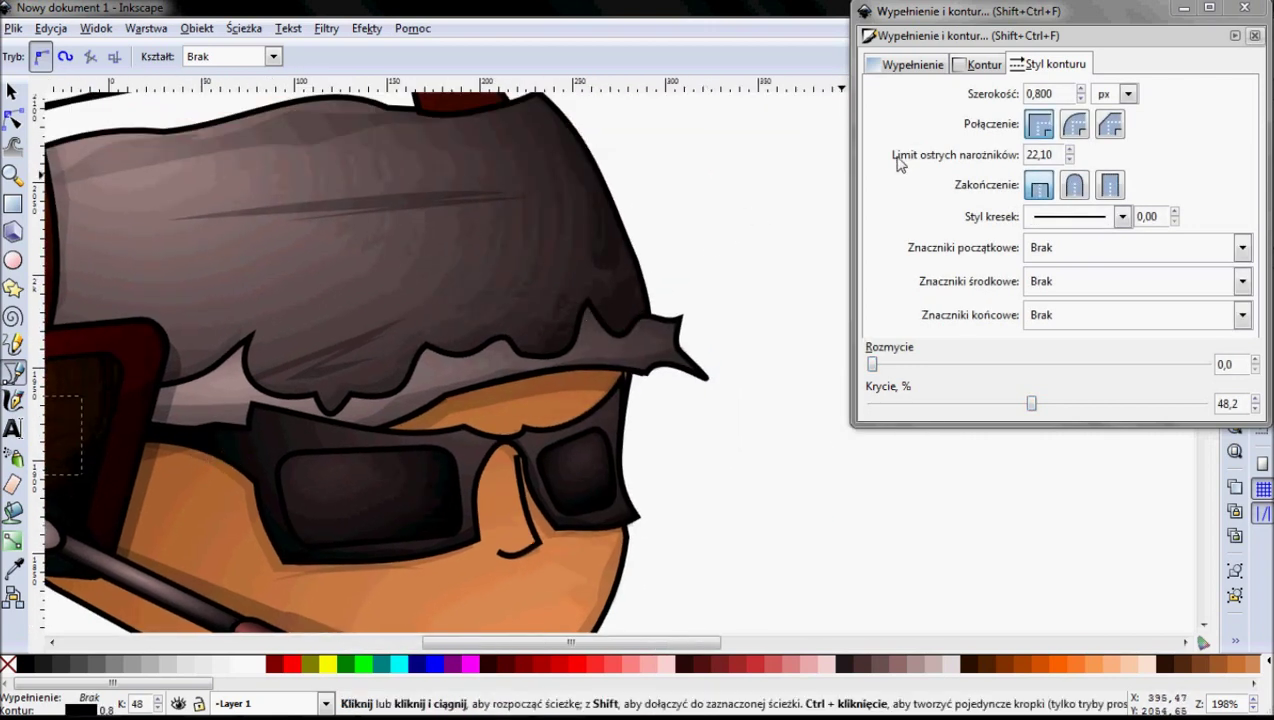
# Set the earcup zigzag to 66.6% opacity with a radial gradient stroke.
pyautogui.click(985, 64)
pyautogui.hscroll(-6, 440, 490)
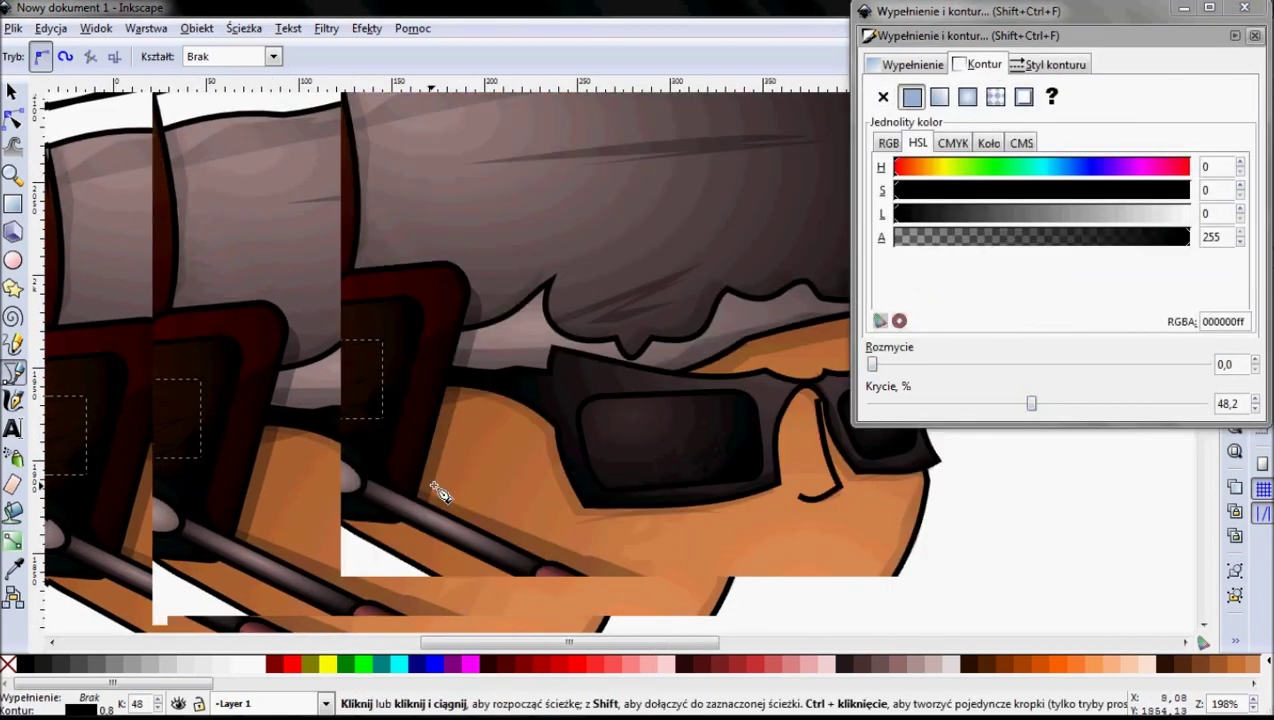
pyautogui.keyDown('ctrl'); pyautogui.scroll(2, 385, 470); pyautogui.keyUp('ctrl')
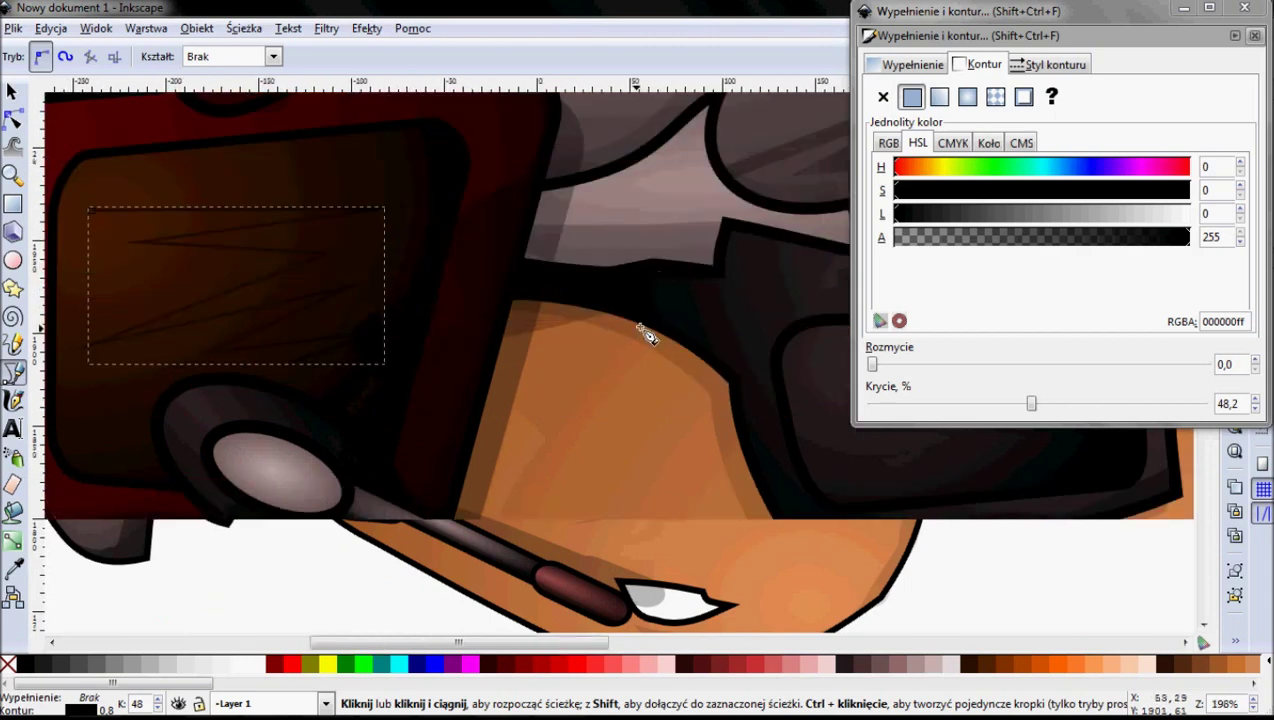
pyautogui.keyDown('ctrl'); pyautogui.scroll(-2, 645, 330); pyautogui.keyUp('ctrl')
pyautogui.moveTo(1033, 403); pyautogui.dragTo(1096, 413)
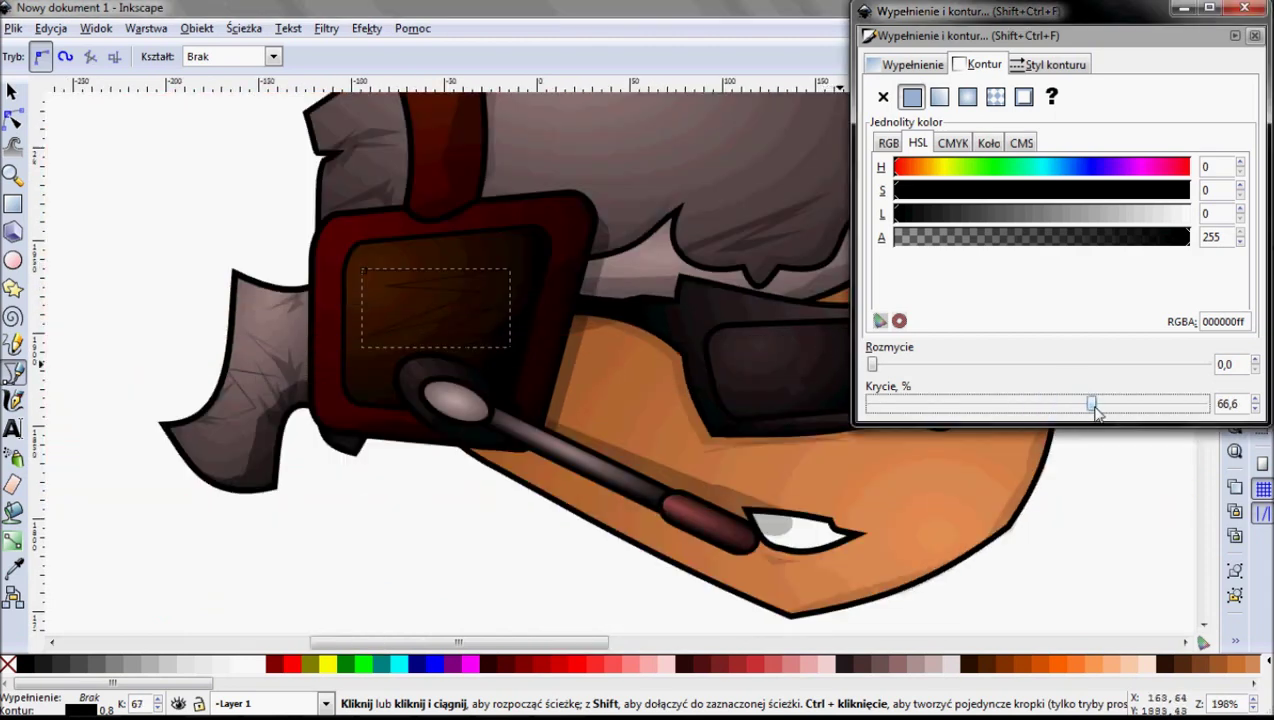
pyautogui.click(967, 96)
pyautogui.moveTo(667, 275)
pyautogui.mouseDown()
pyautogui.moveTo(631, 304)
pyautogui.moveTo(437, 383)
pyautogui.mouseUp()
pyautogui.scroll(3, 203, 326)
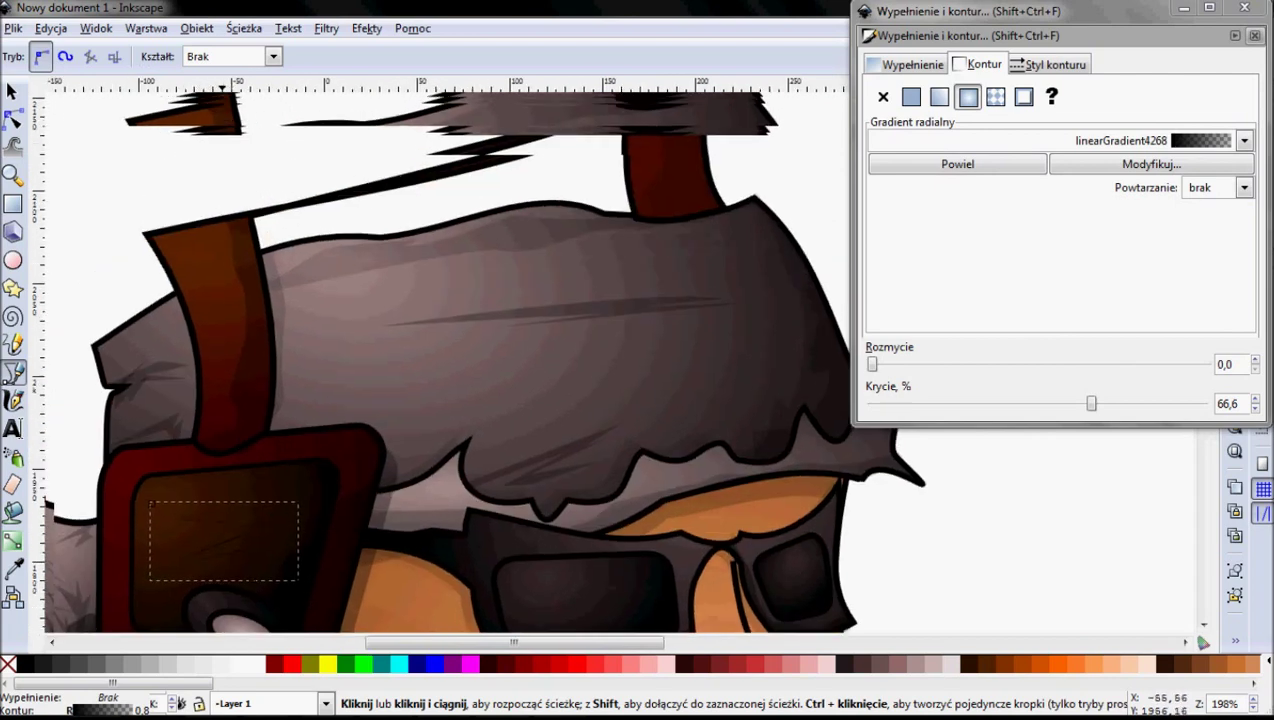
# Draw a zigzag scratch path down the headband strap and give it a radial gradient stroke.
pyautogui.click(177, 240)
pyautogui.moveTo(220, 434); pyautogui.dragTo(220, 406)
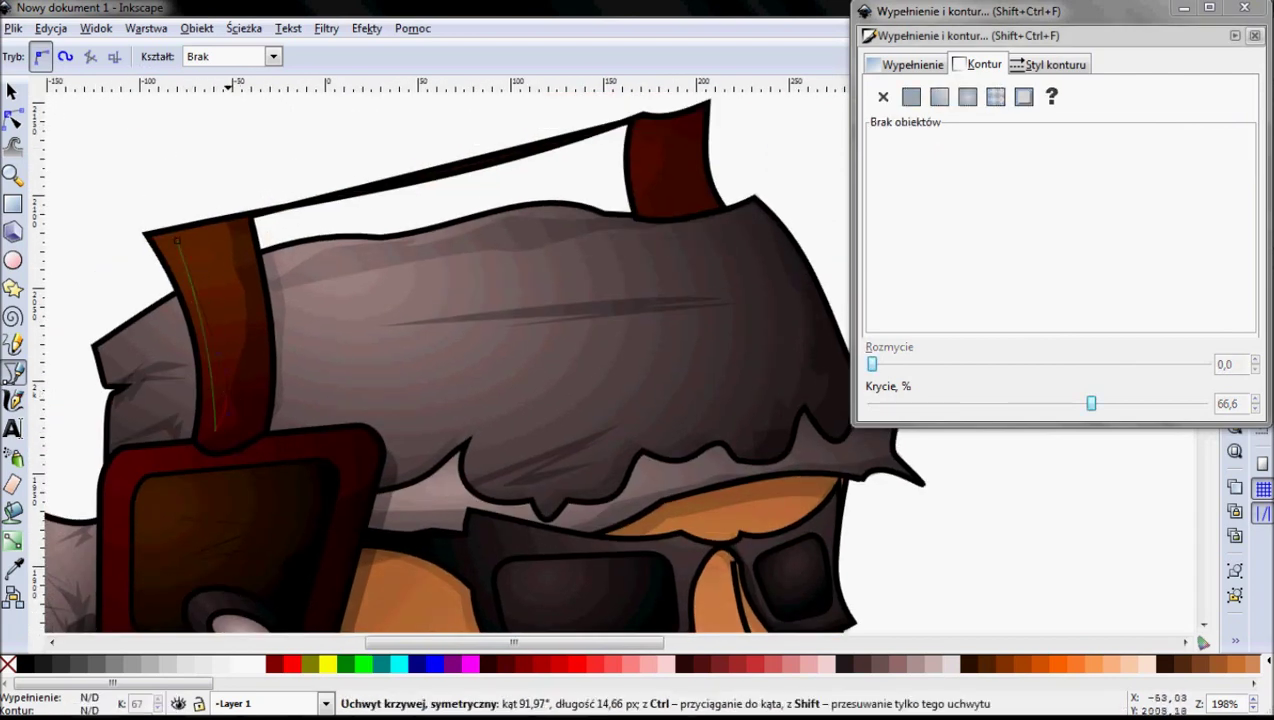
pyautogui.click(208, 293)
pyautogui.click(243, 400)
pyautogui.click(258, 355)
pyautogui.click(241, 266)
pyautogui.press('Return')
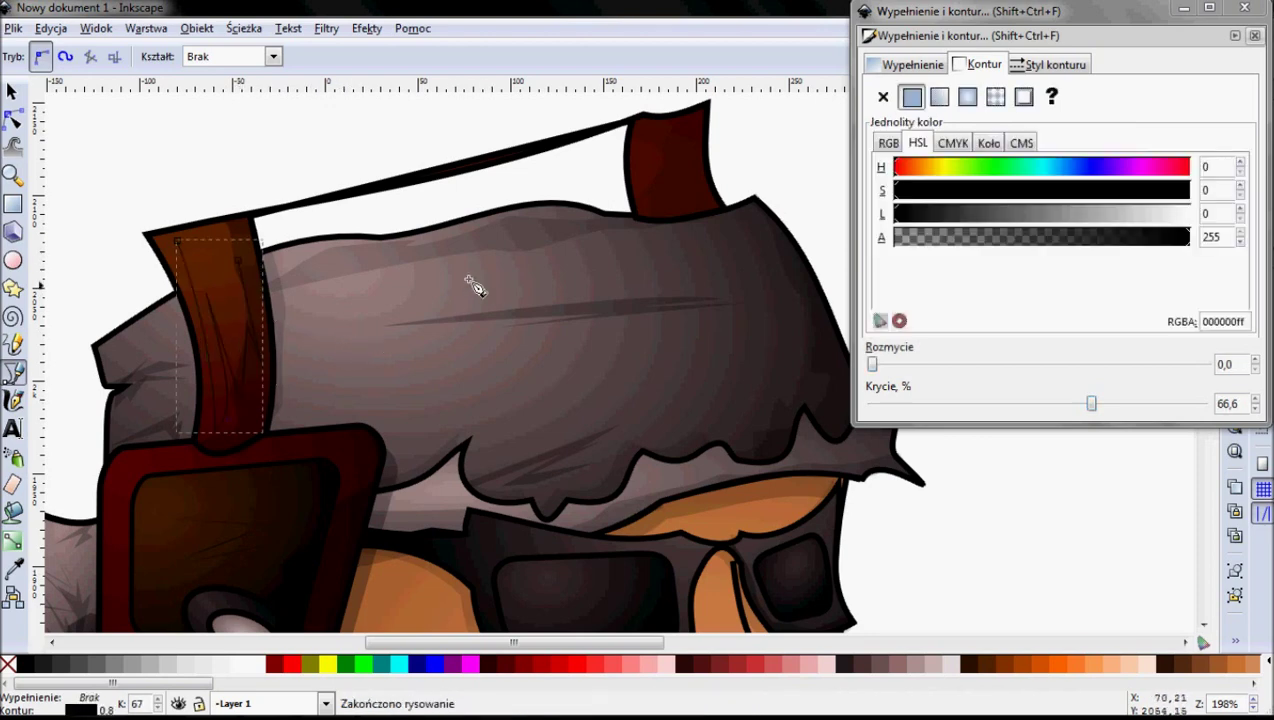
pyautogui.click(967, 97)
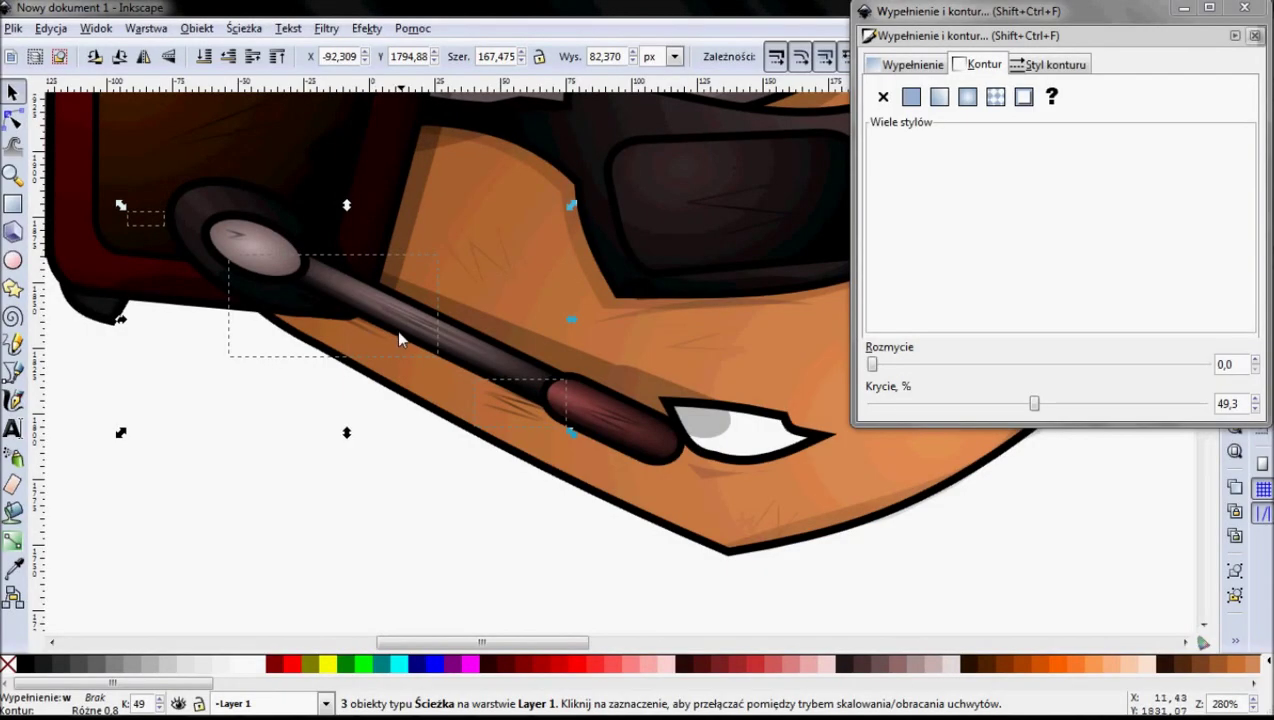
# Reposition the mic scratch strokes and make them flat white at 35.4% opacity.
pyautogui.moveTo(490, 418); pyautogui.dragTo(603, 437)
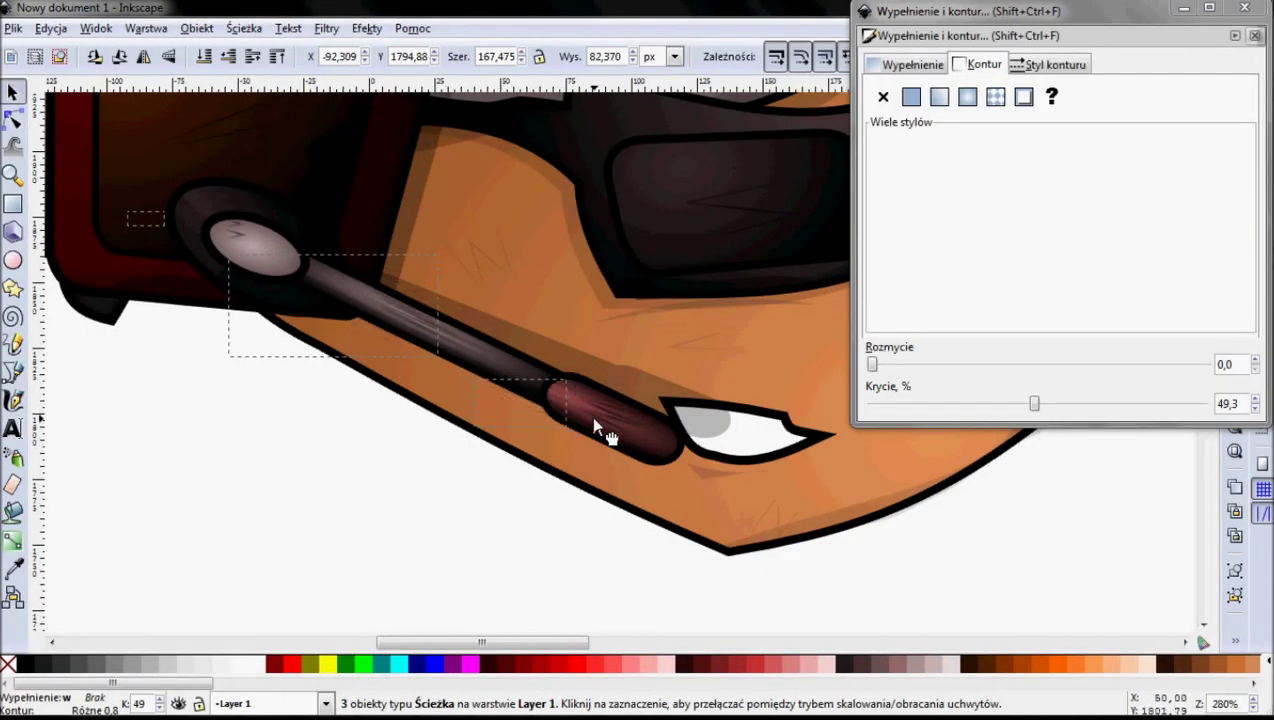
pyautogui.press('+')
pyautogui.press('+')
pyautogui.moveTo(603, 437)
pyautogui.mouseDown()
pyautogui.moveTo(369, 290)
pyautogui.moveTo(356, 267)
pyautogui.mouseUp()
pyautogui.click(913, 65)
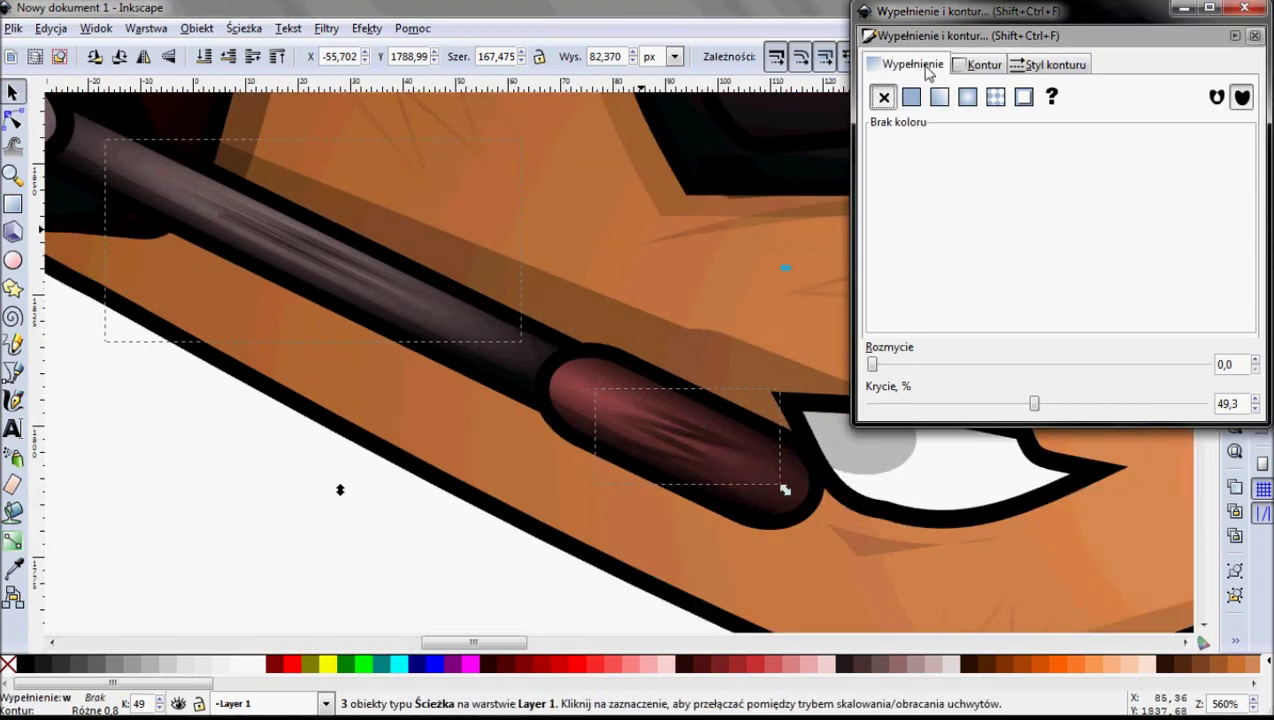
pyautogui.click(975, 65)
pyautogui.click(911, 96)
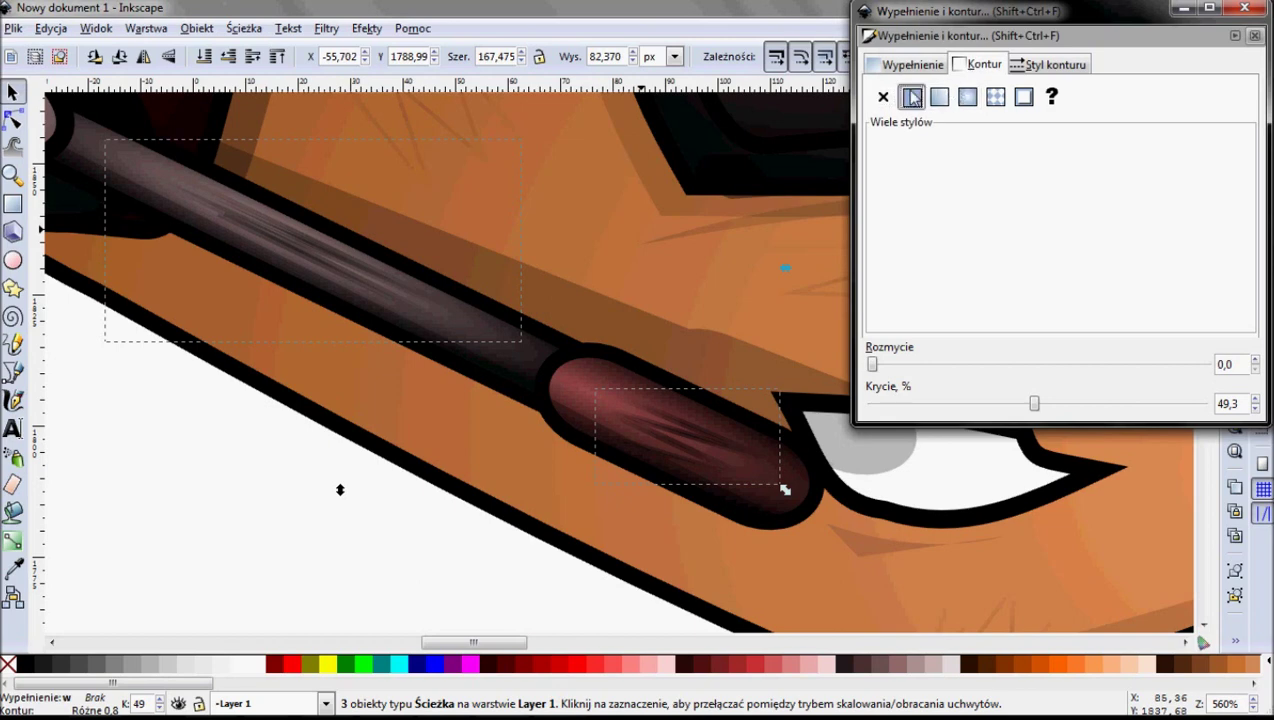
pyautogui.moveTo(1045, 220); pyautogui.dragTo(1230, 222)
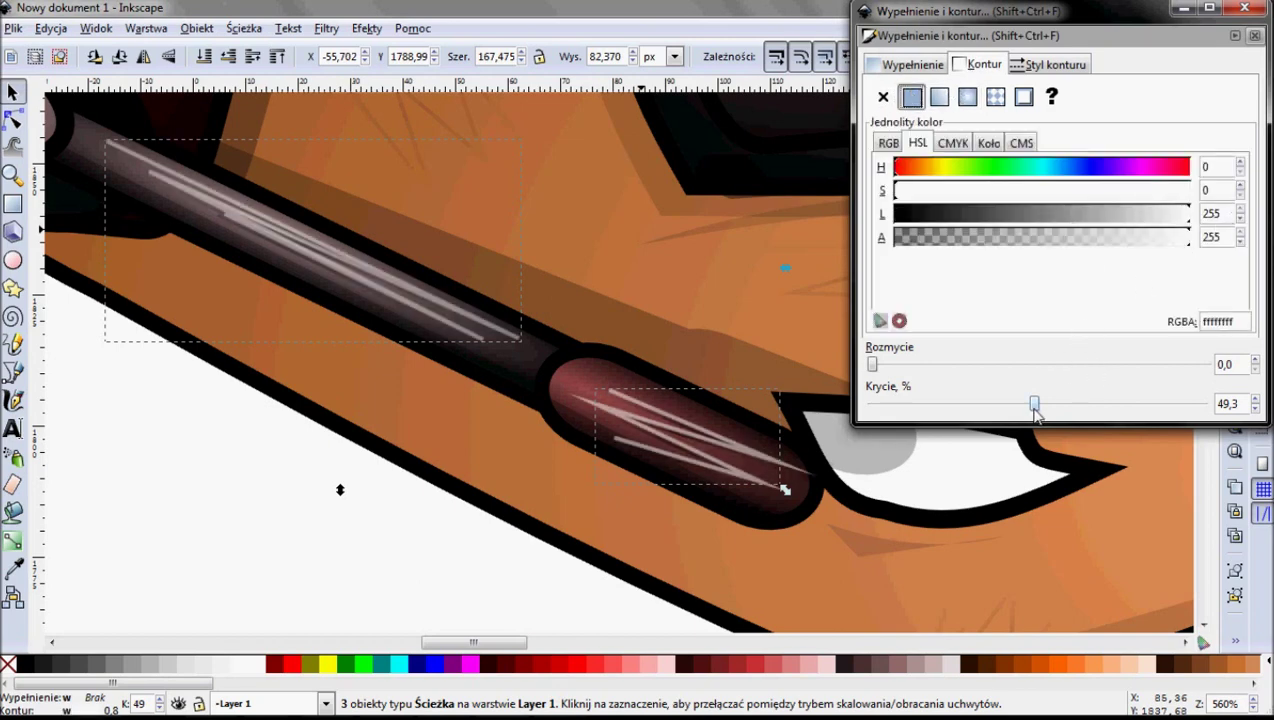
pyautogui.moveTo(1036, 405); pyautogui.dragTo(990, 405)
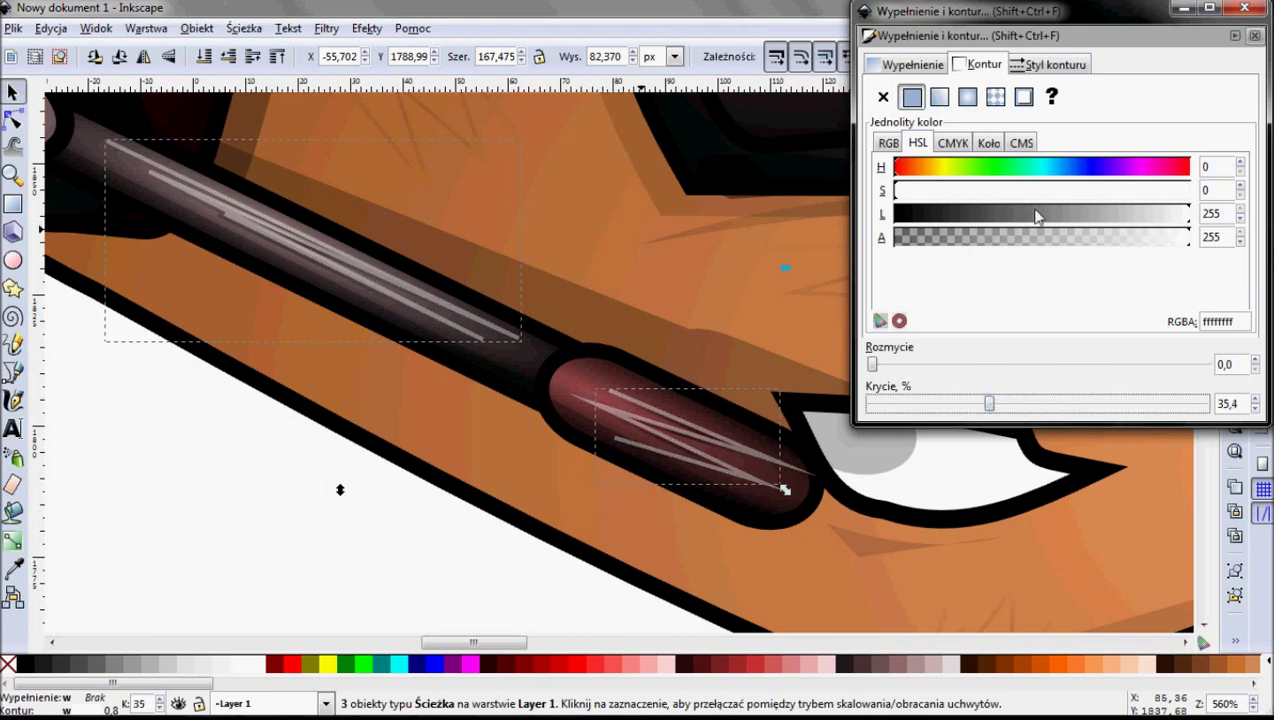
# Thin the mic strokes to 0.3 px, apply a gradient, and lower opacity to 24.4%.
pyautogui.click(1055, 65)
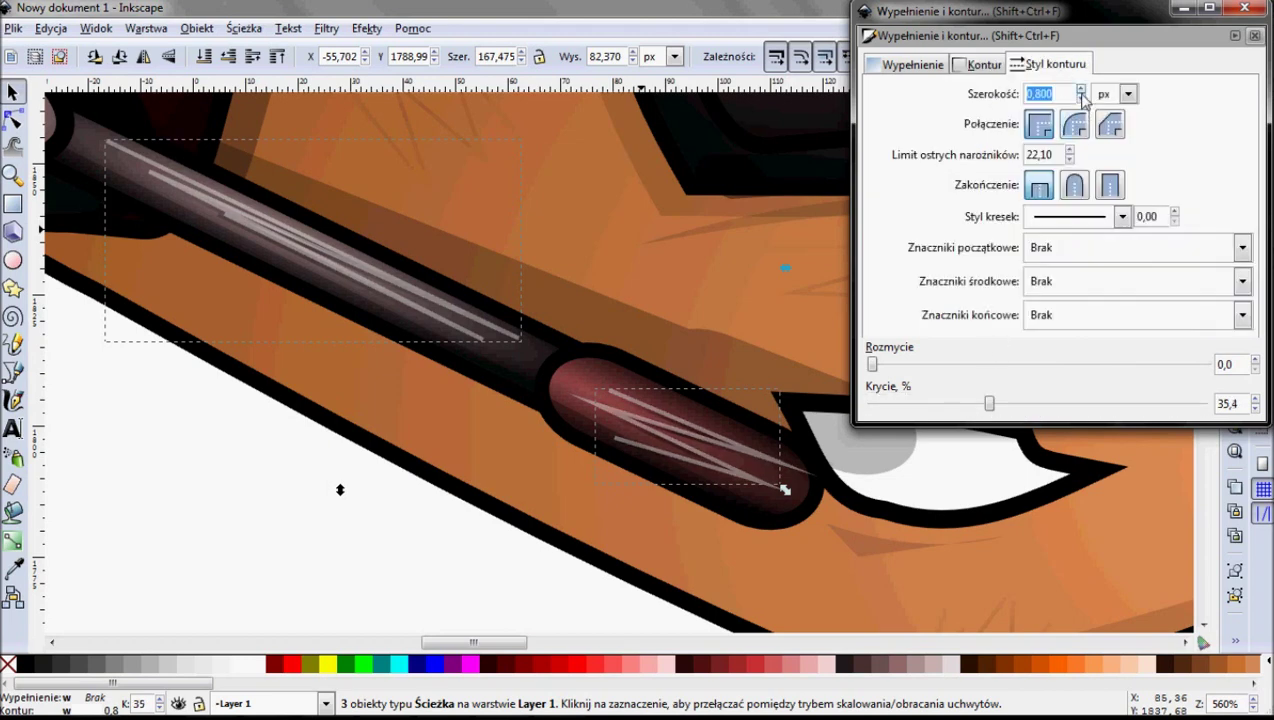
pyautogui.click(1081, 98)
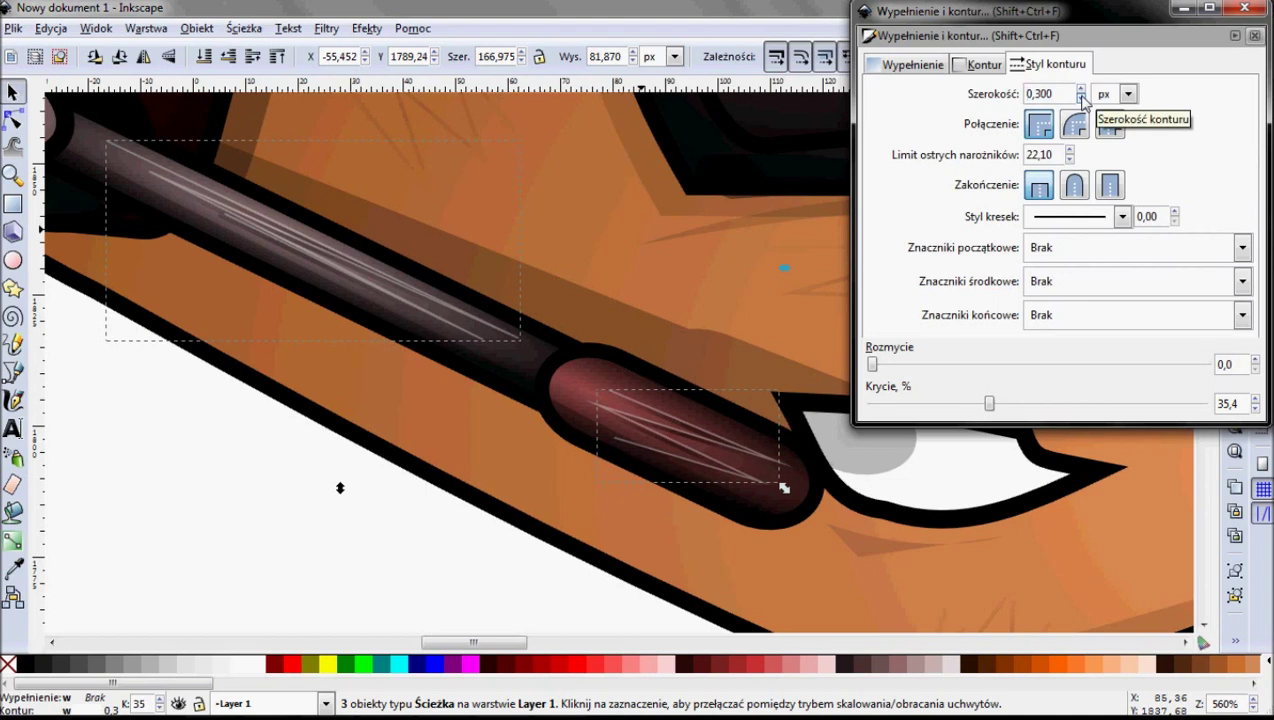
pyautogui.click(983, 65)
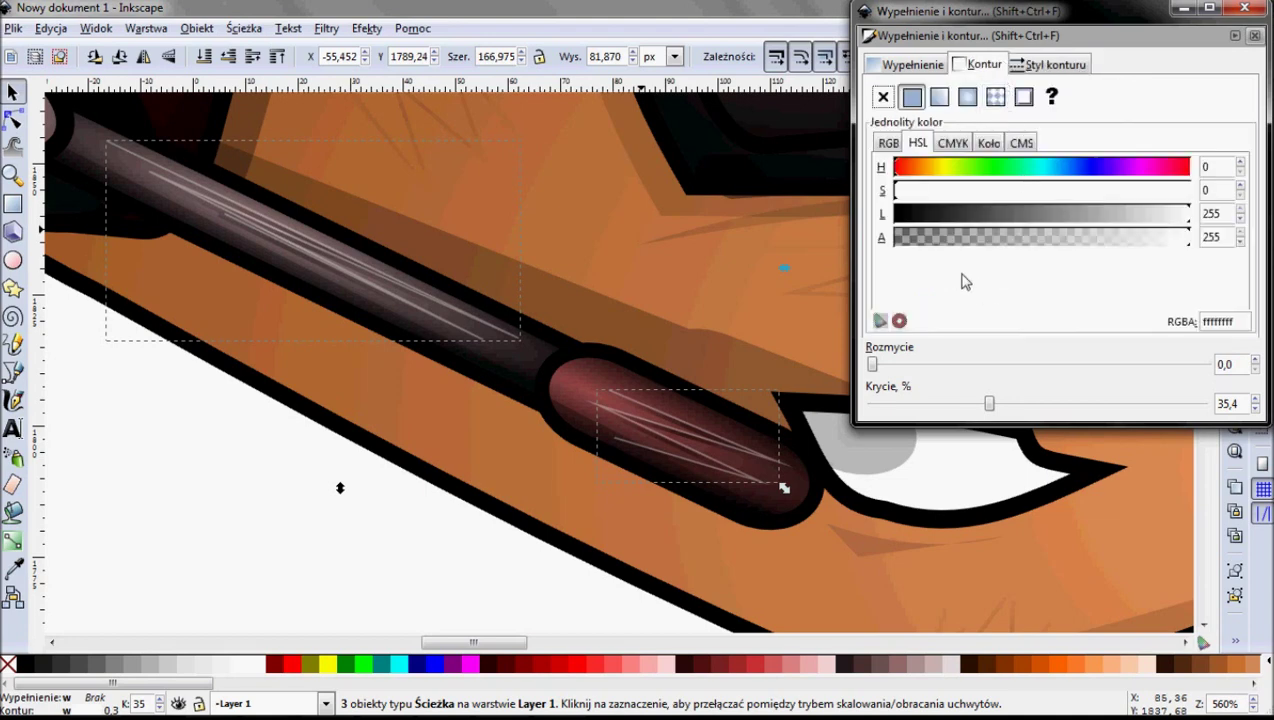
pyautogui.click(967, 97)
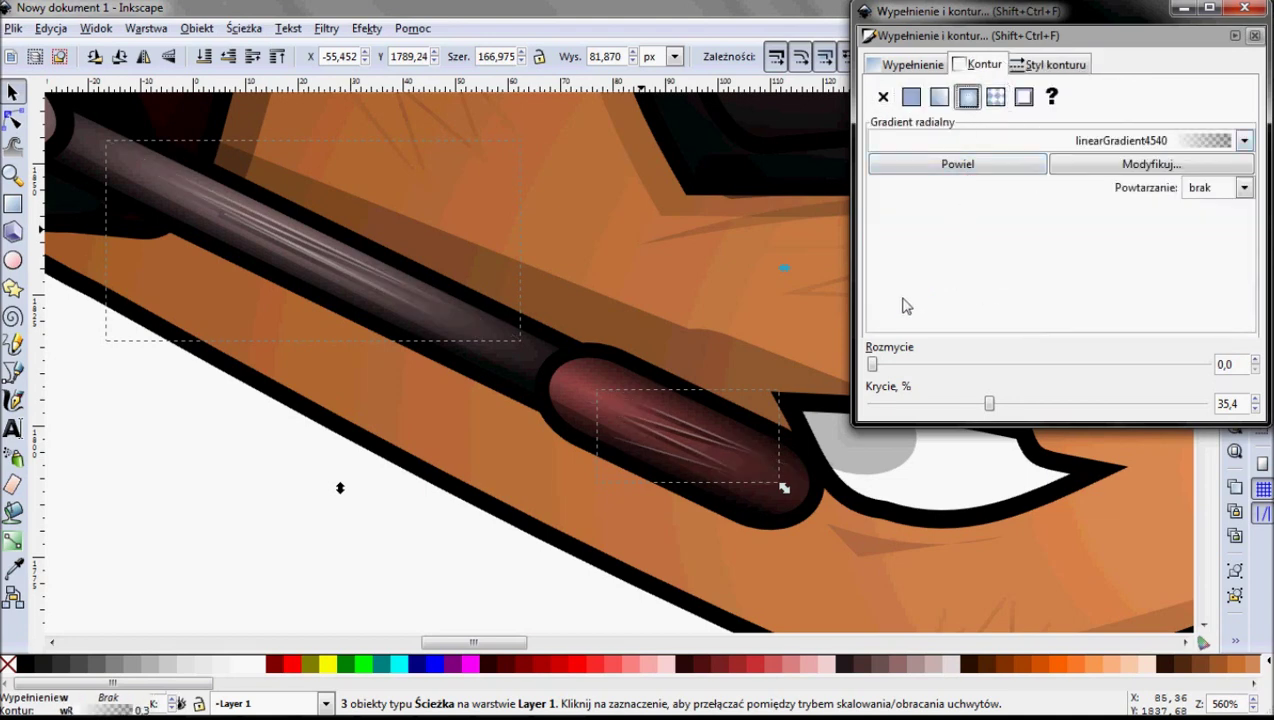
pyautogui.keyDown('ctrl'); pyautogui.scroll(-2, 630, 324); pyautogui.keyUp('ctrl')
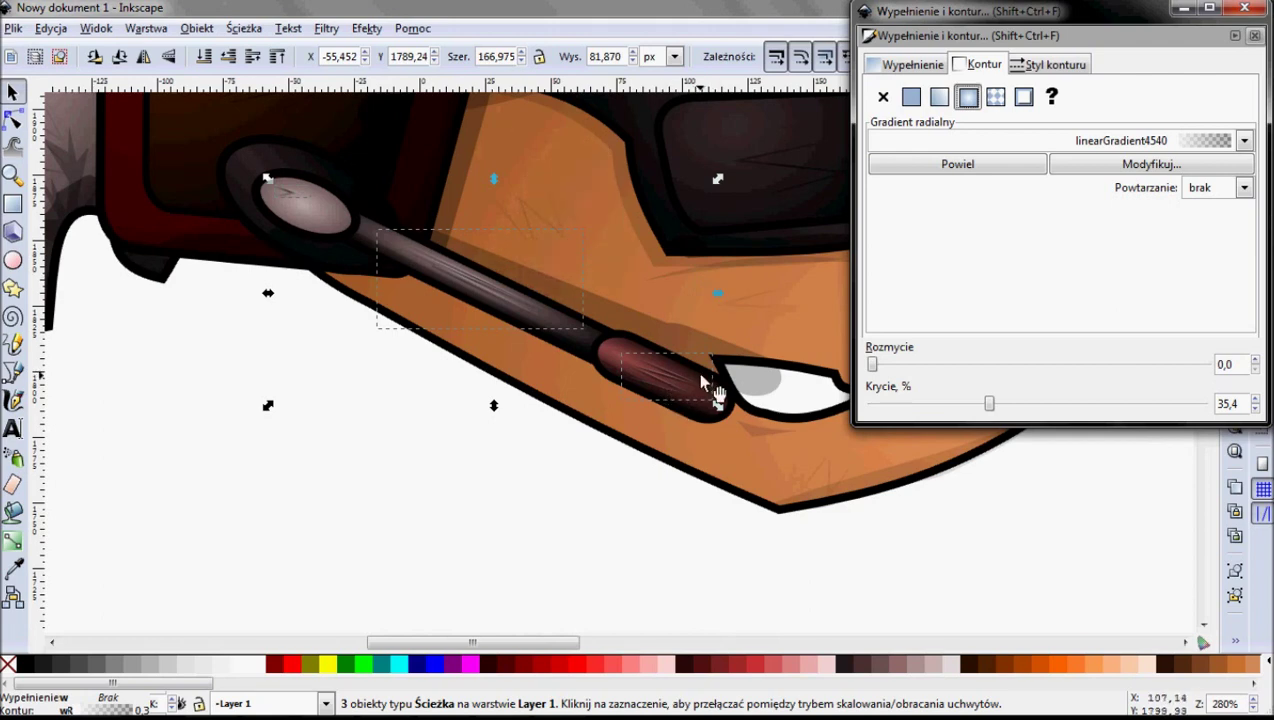
pyautogui.moveTo(716, 389); pyautogui.dragTo(588, 383)
pyautogui.moveTo(991, 410); pyautogui.dragTo(914, 416)
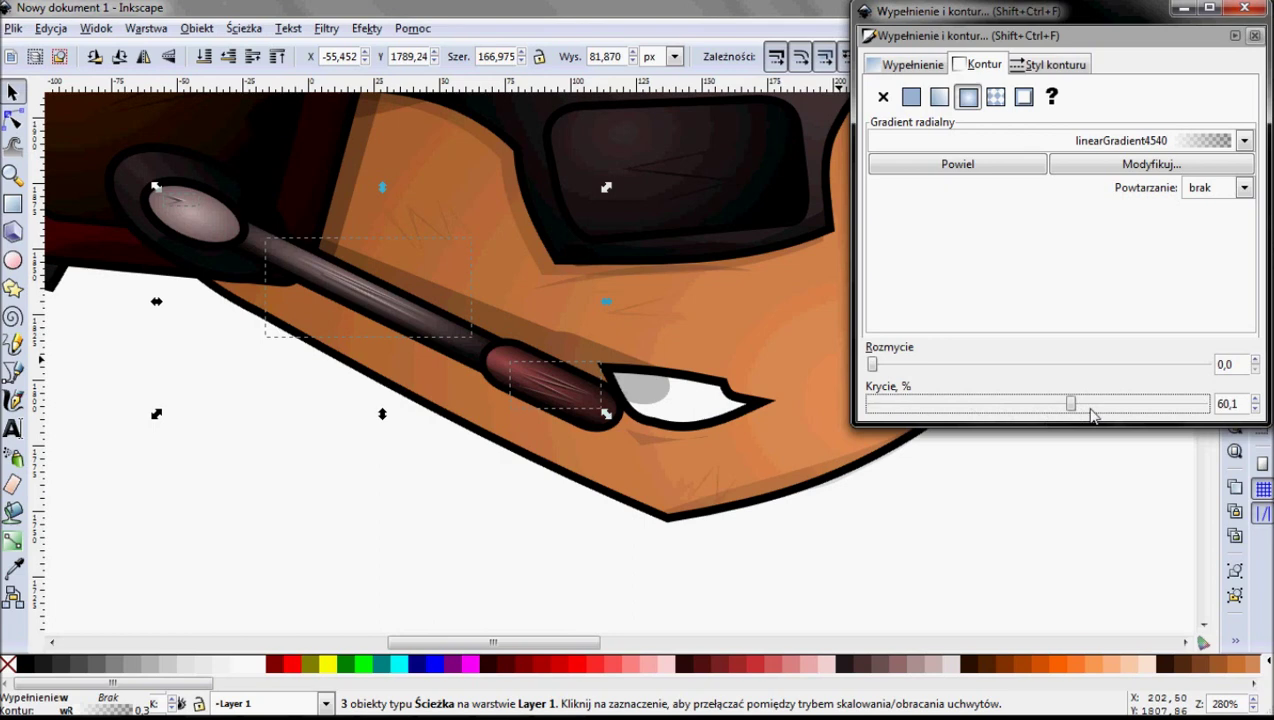
pyautogui.moveTo(1070, 414); pyautogui.dragTo(953, 418)
# Deselect everything and zoom in on the left hair tuft.
pyautogui.moveTo(421, 272)
pyautogui.mouseDown()
pyautogui.moveTo(507, 352)
pyautogui.moveTo(552, 429)
pyautogui.mouseUp()
pyautogui.scroll(-2, 551, 428)
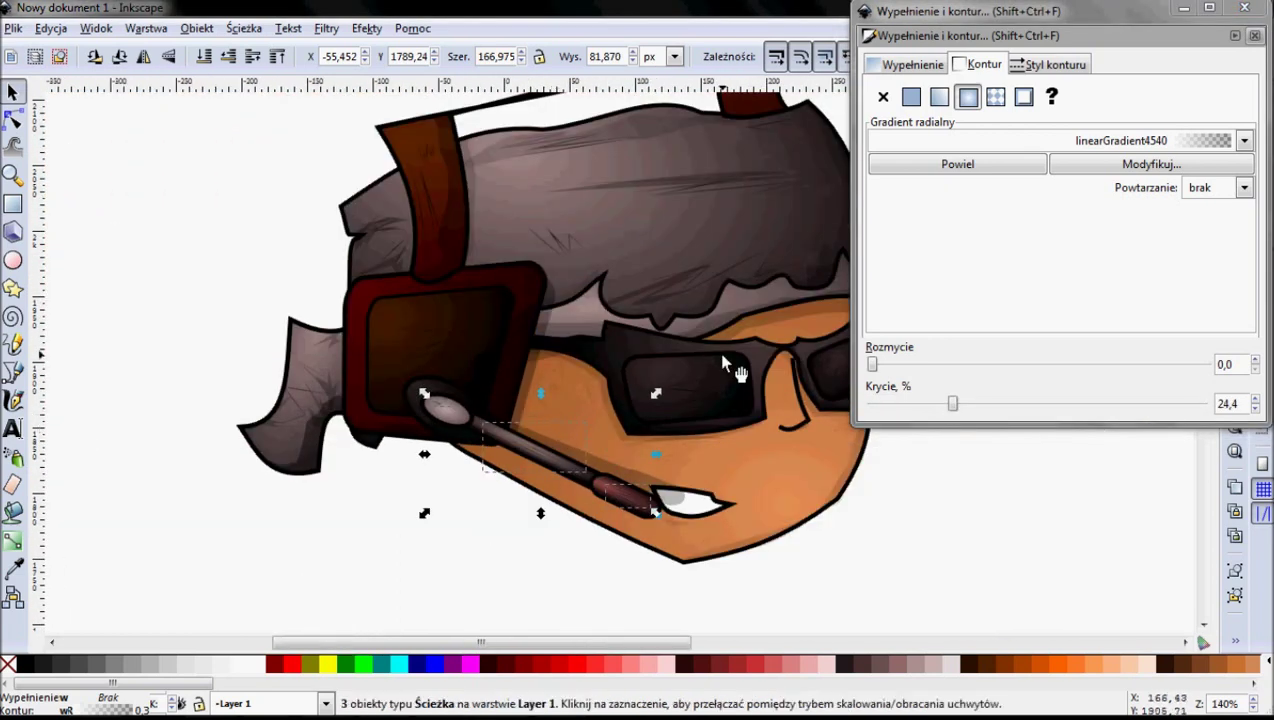
pyautogui.hscroll(3, 724, 362)
pyautogui.click(795, 527)
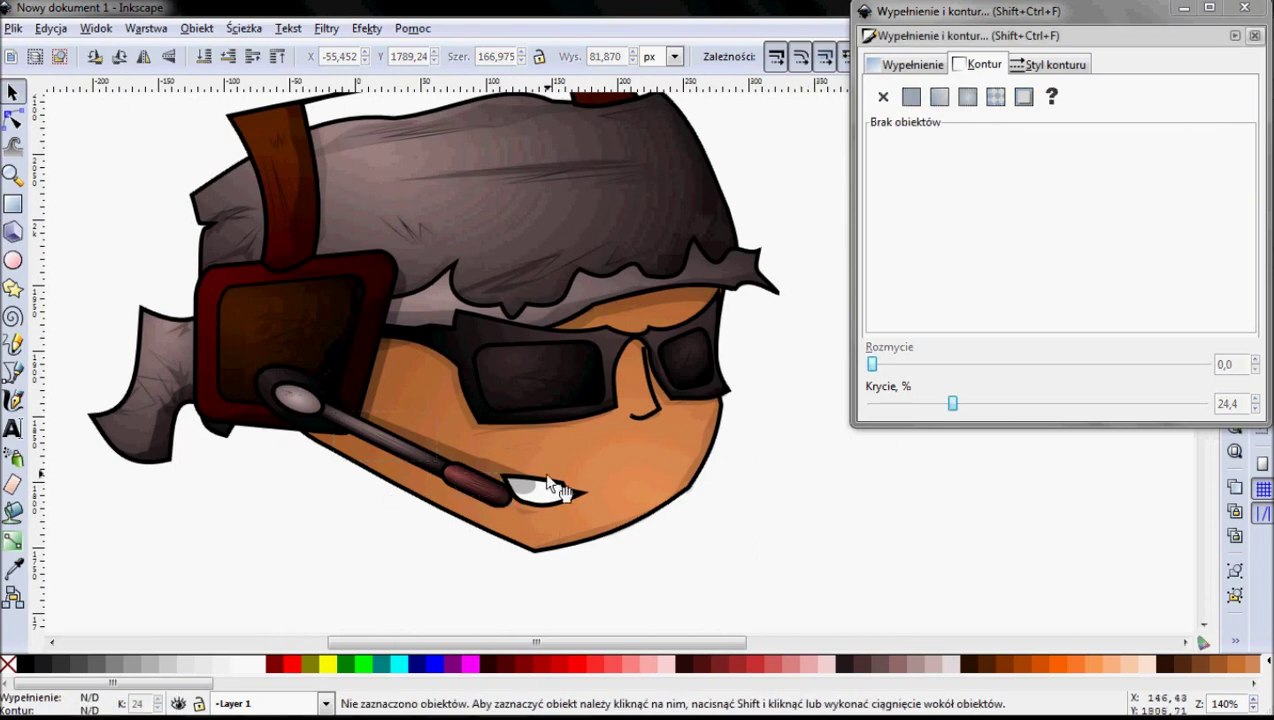
pyautogui.moveTo(185, 449); pyautogui.dragTo(449, 449)
pyautogui.scroll(2, 430, 447)
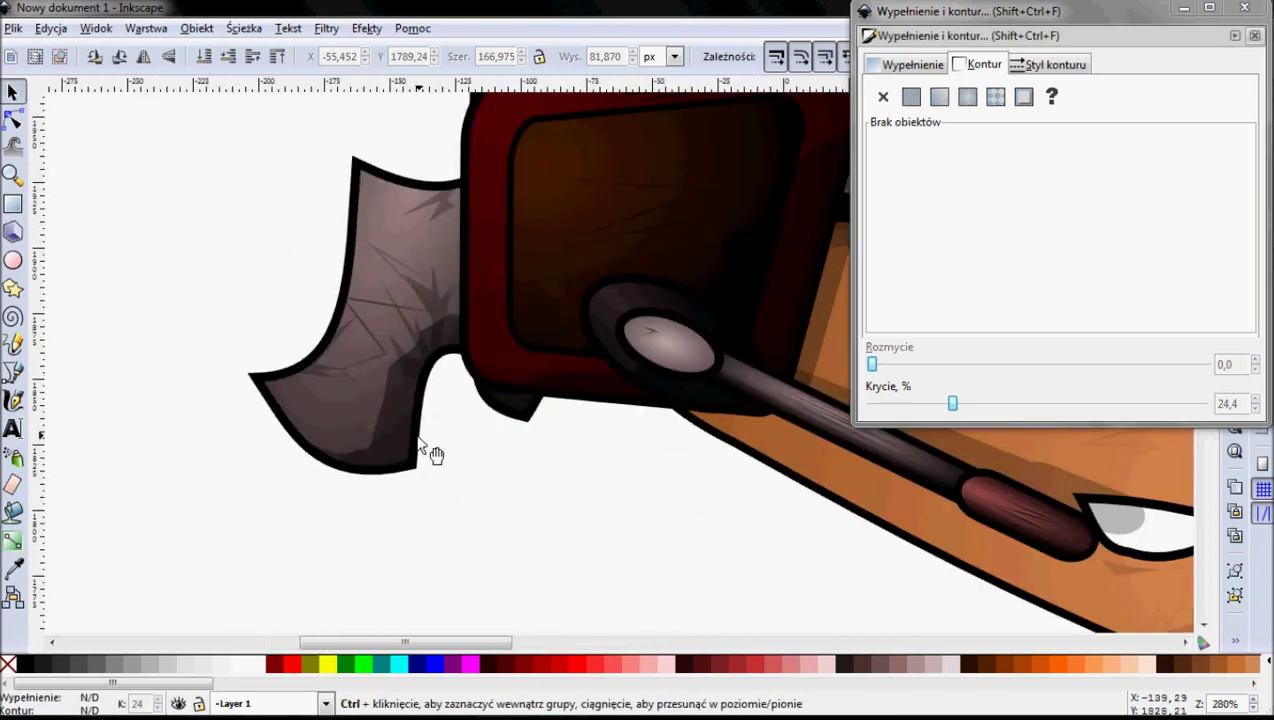
# Shift the hair tuft scratch strokes slightly and fade them to 17.6% opacity, keeping the gradient.
pyautogui.click(12, 374)
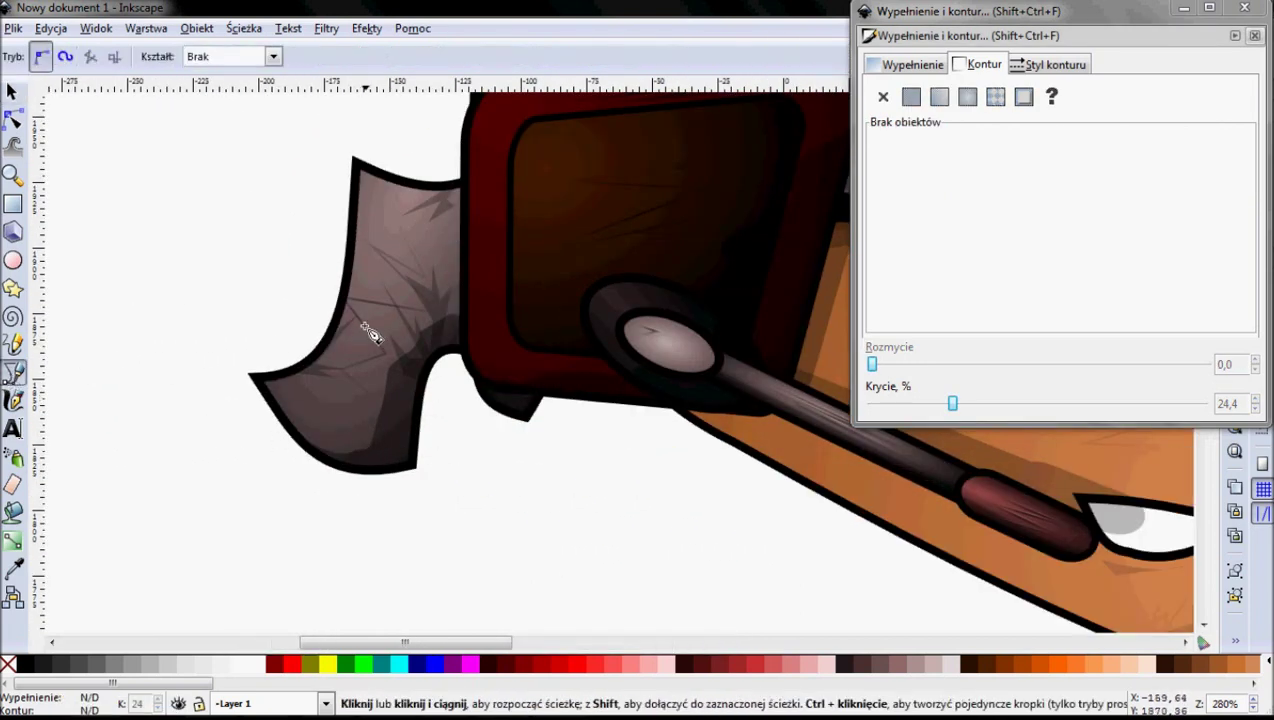
pyautogui.click(12, 92)
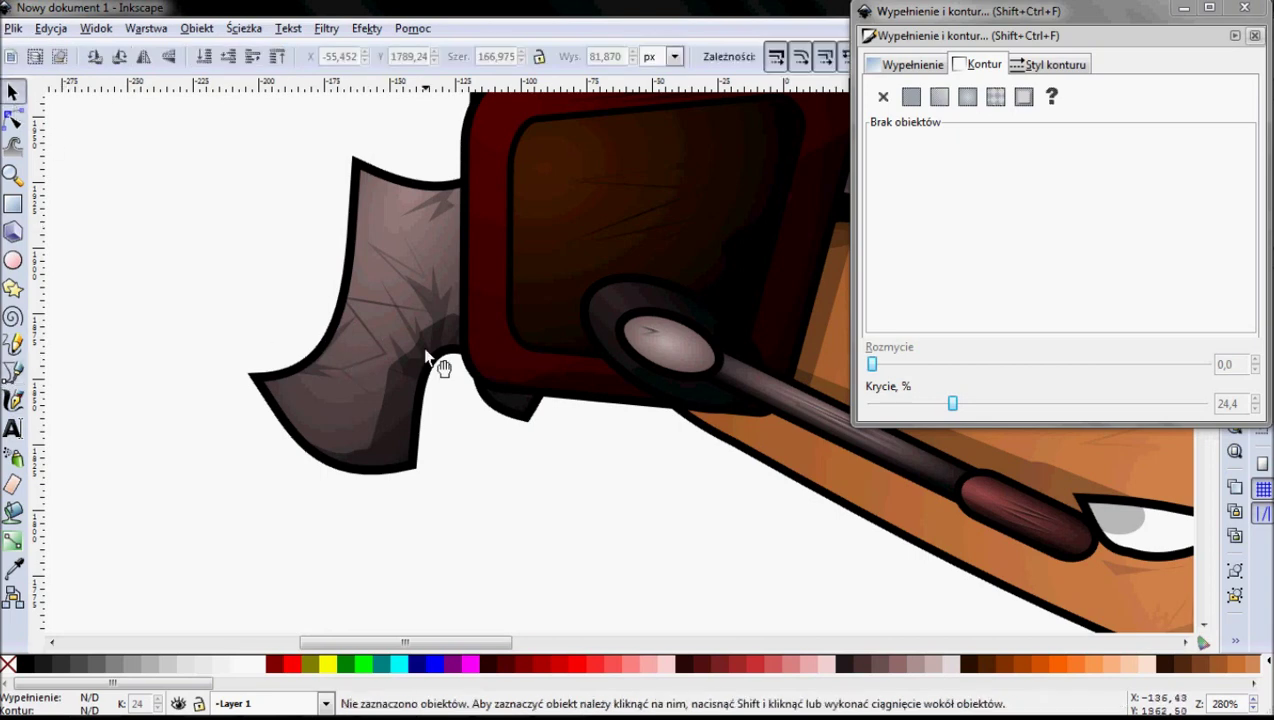
pyautogui.click(344, 306)
pyautogui.moveTo(380, 319); pyautogui.dragTo(382, 301)
pyautogui.click(911, 96)
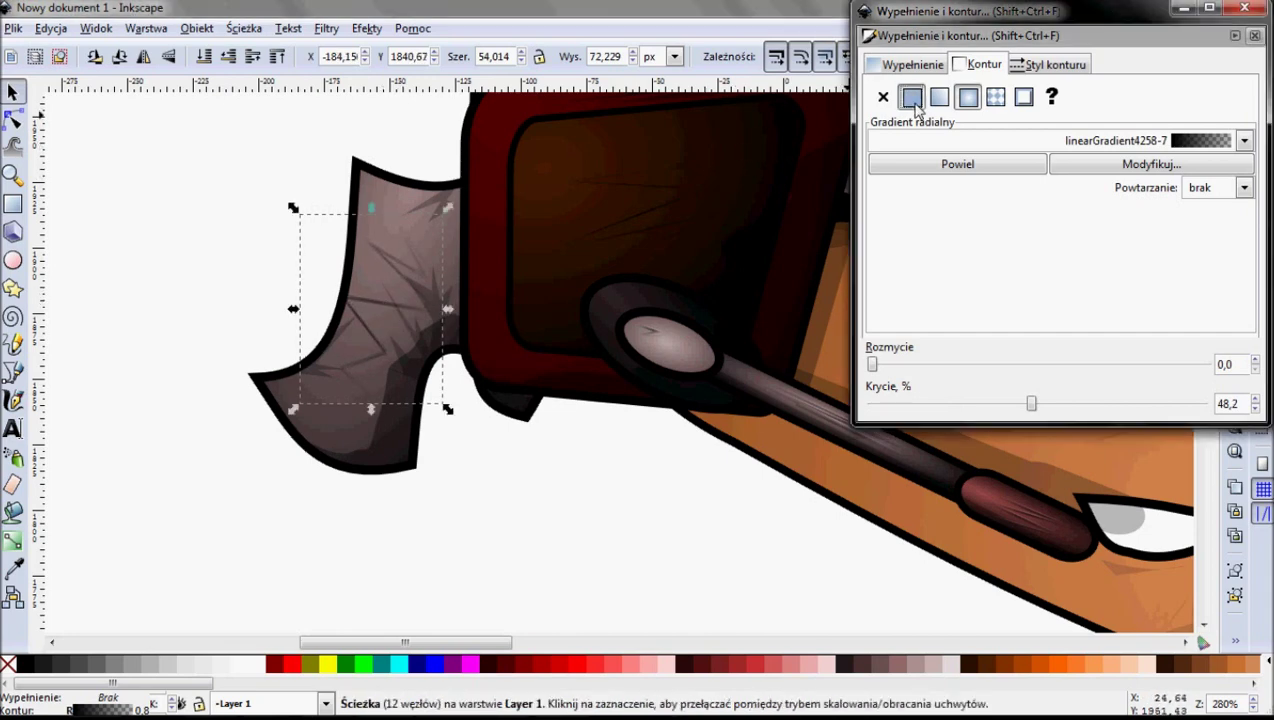
pyautogui.click(967, 96)
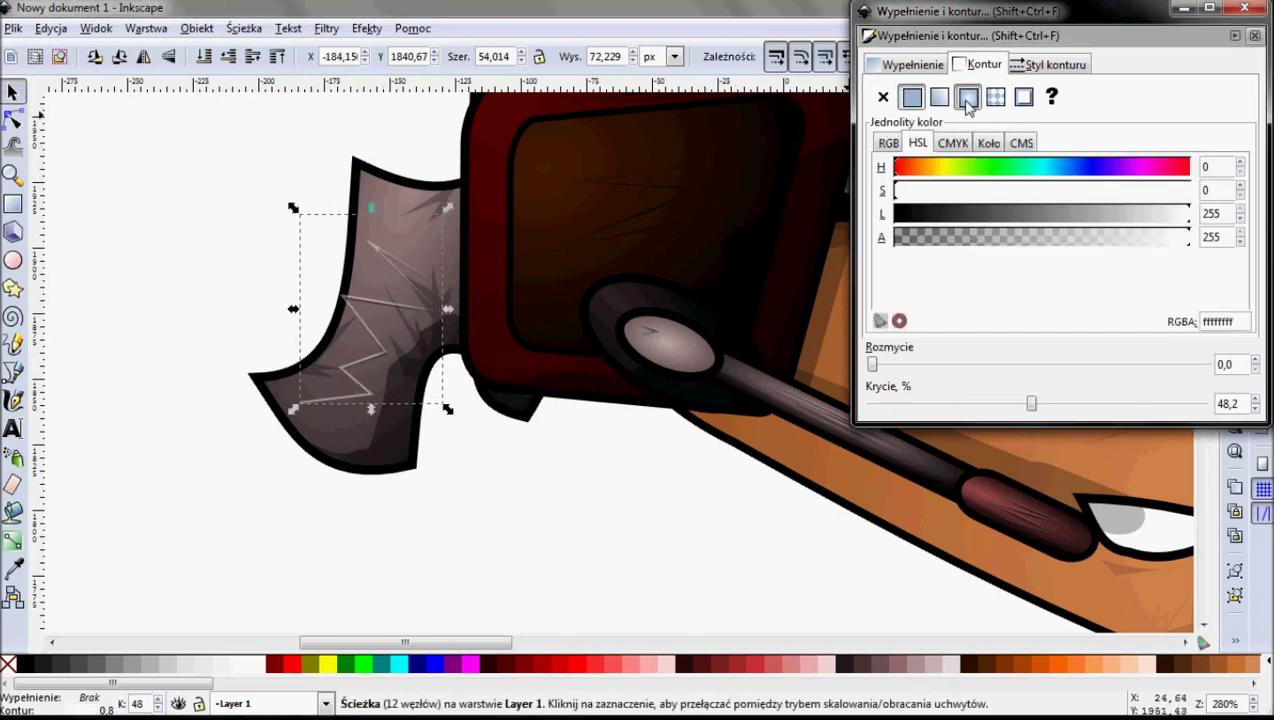
pyautogui.moveTo(1033, 405); pyautogui.dragTo(998, 405)
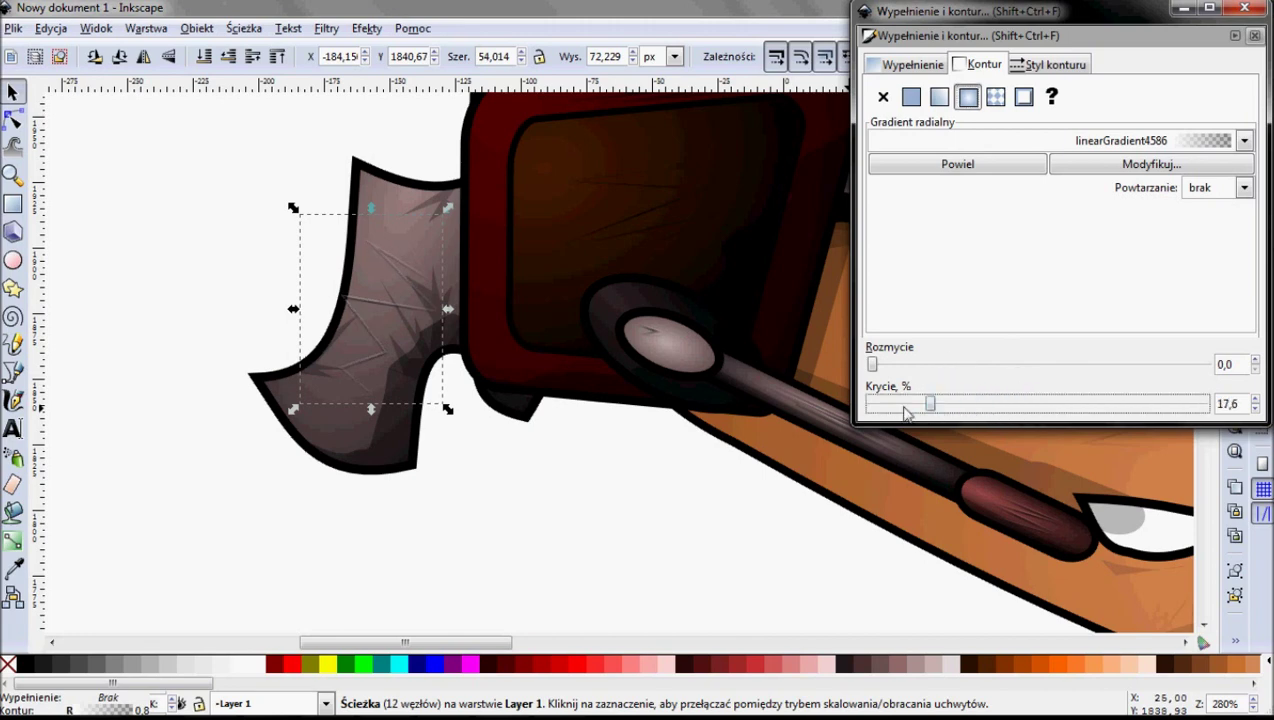
pyautogui.moveTo(745, 432); pyautogui.dragTo(585, 470)
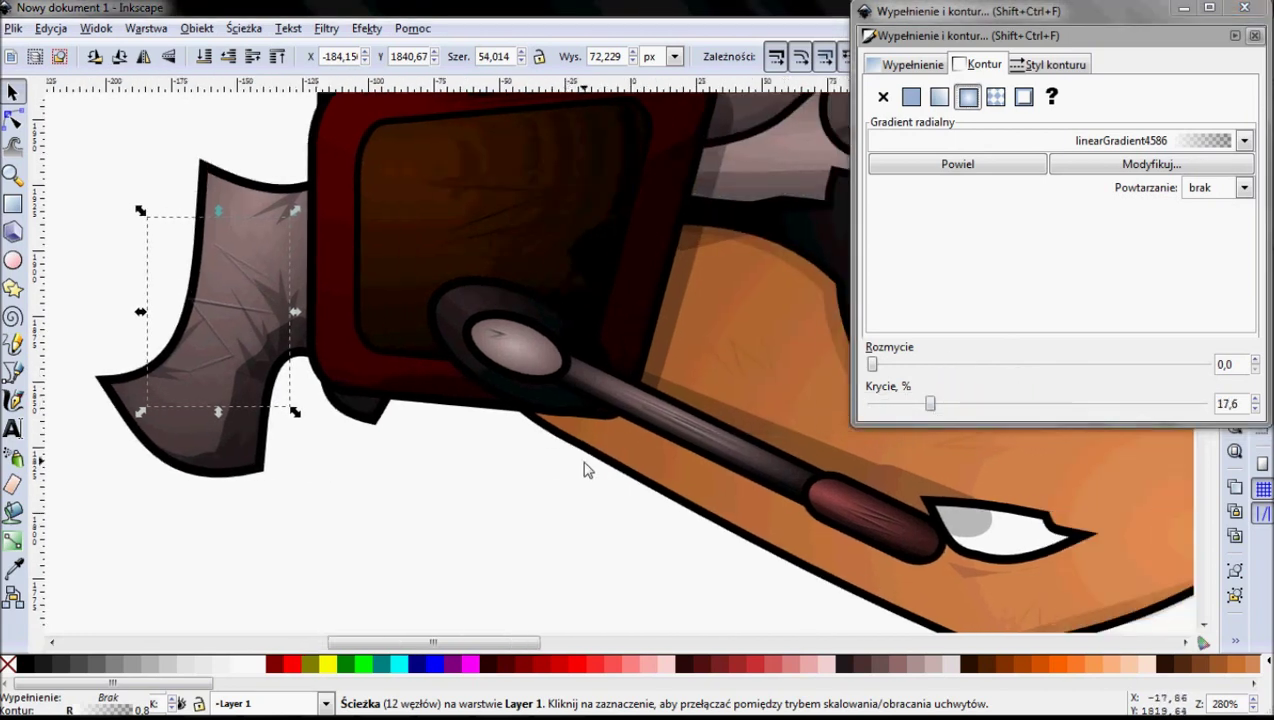
pyautogui.click(589, 458)
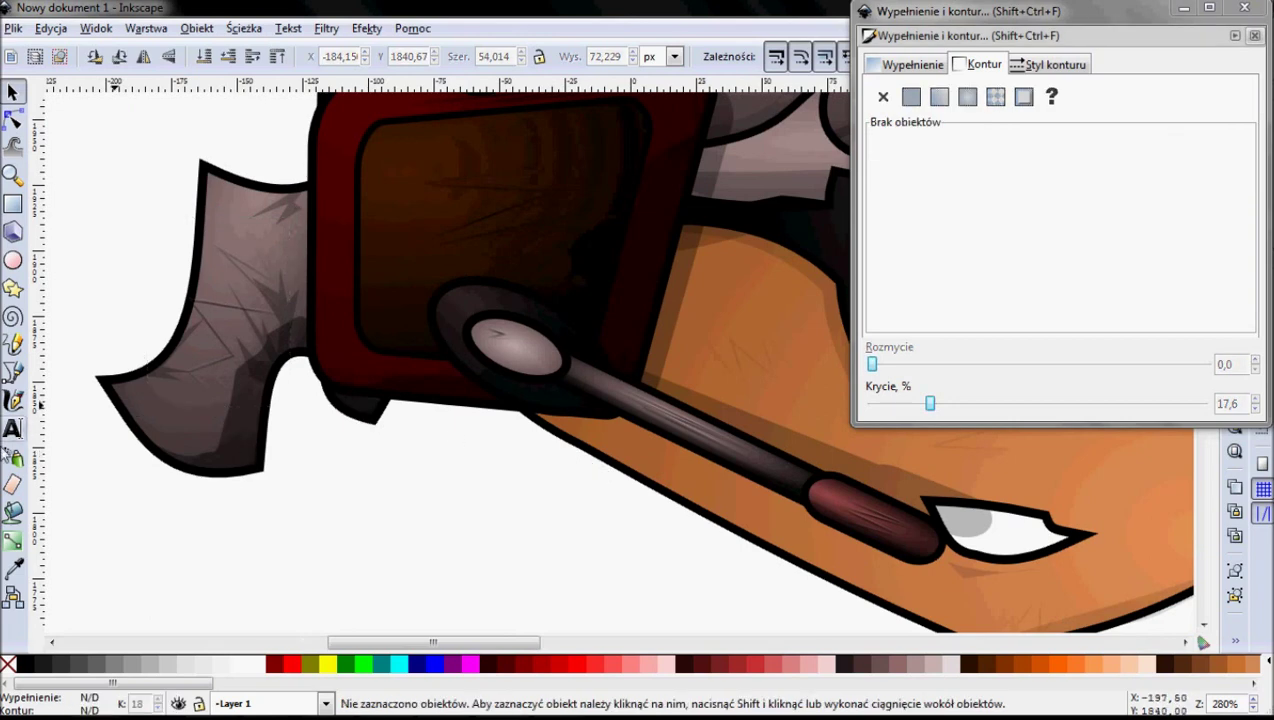
# Draw a closed highlight shape along the left hair tuft with the Bezier pen.
pyautogui.click(14, 372)
pyautogui.click(125, 395)
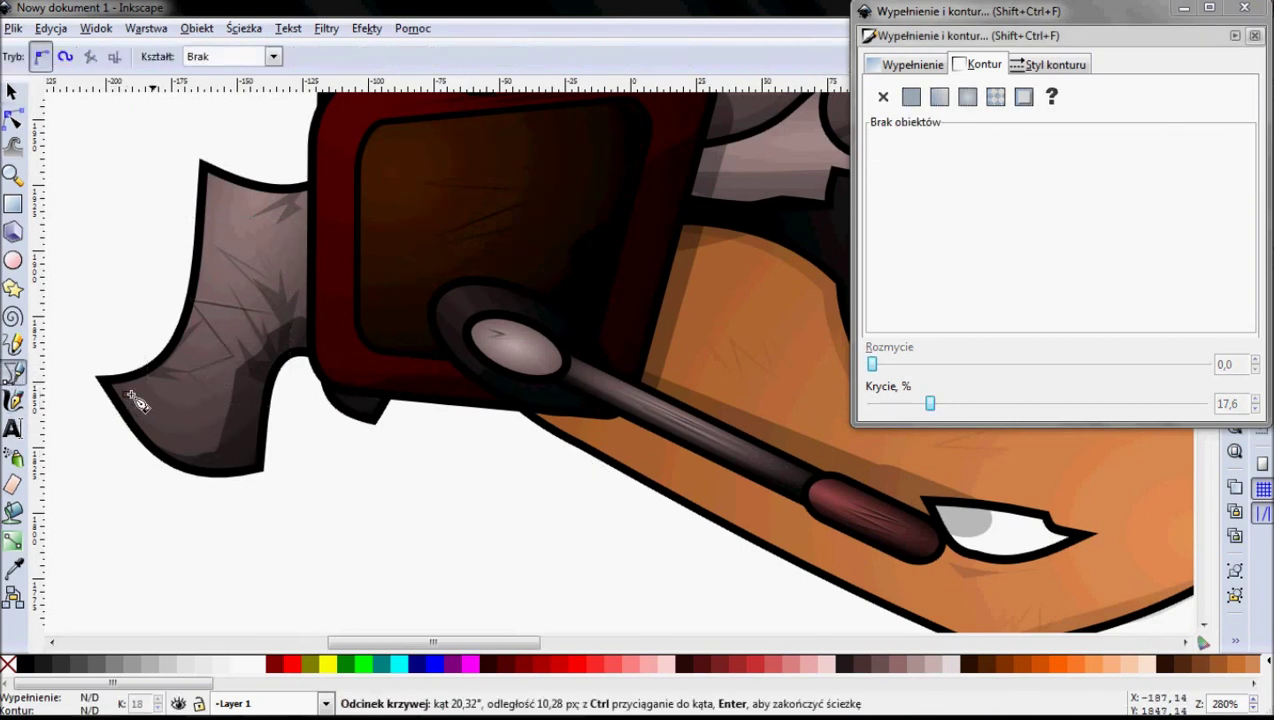
pyautogui.click(222, 199)
pyautogui.click(236, 352)
pyautogui.click(143, 418)
pyautogui.click(125, 395)
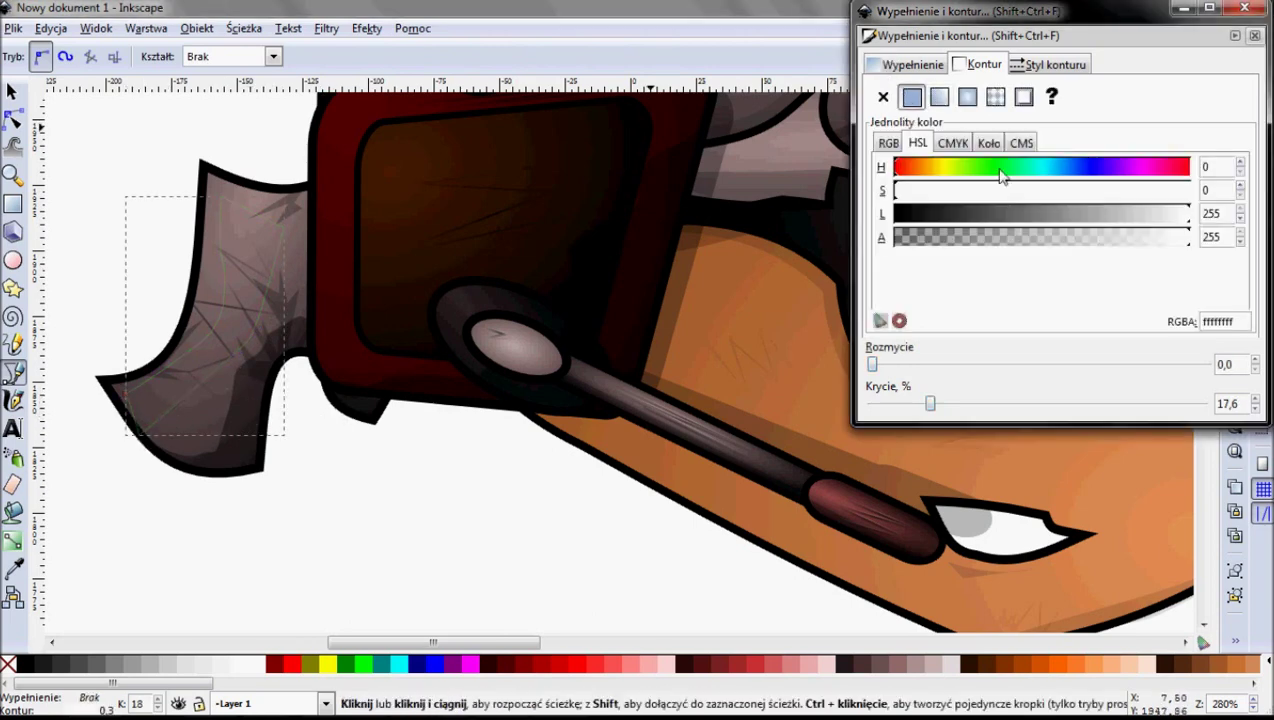
# Give the tuft highlight no stroke, a flat white fill and low opacity.
pyautogui.click(883, 96)
pyautogui.click(912, 64)
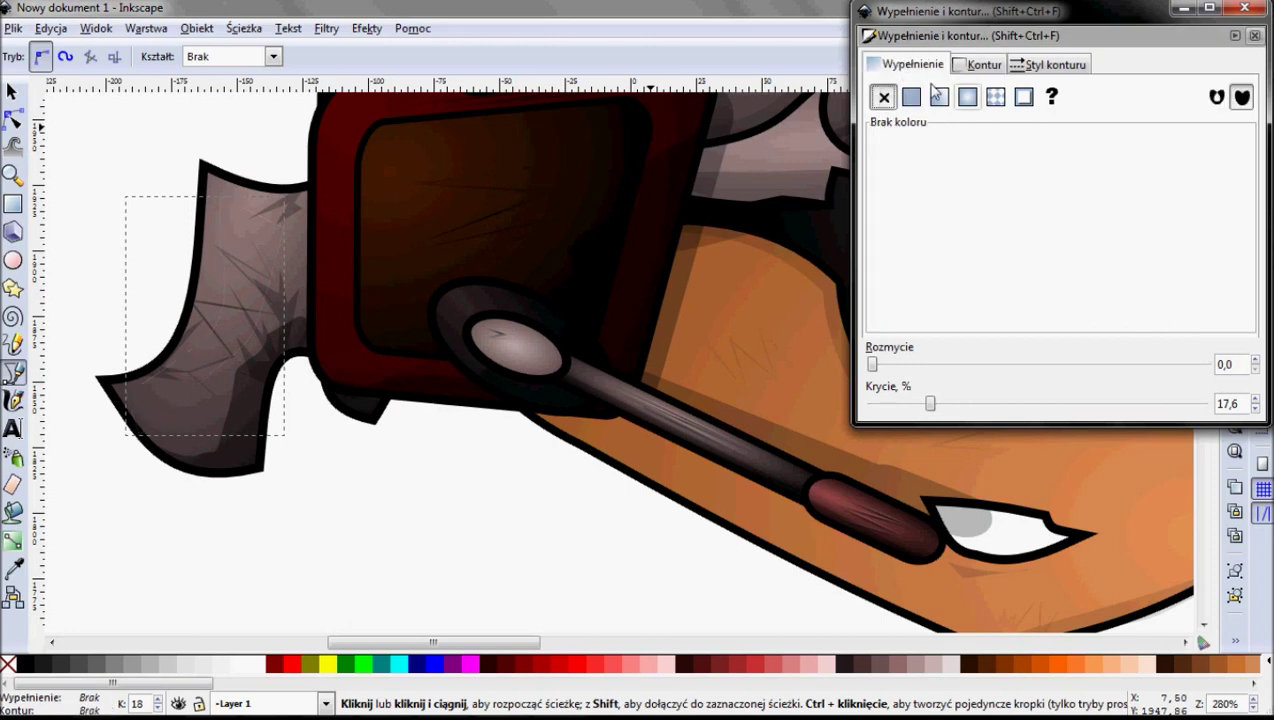
pyautogui.click(912, 96)
pyautogui.moveTo(1080, 218); pyautogui.dragTo(1252, 210)
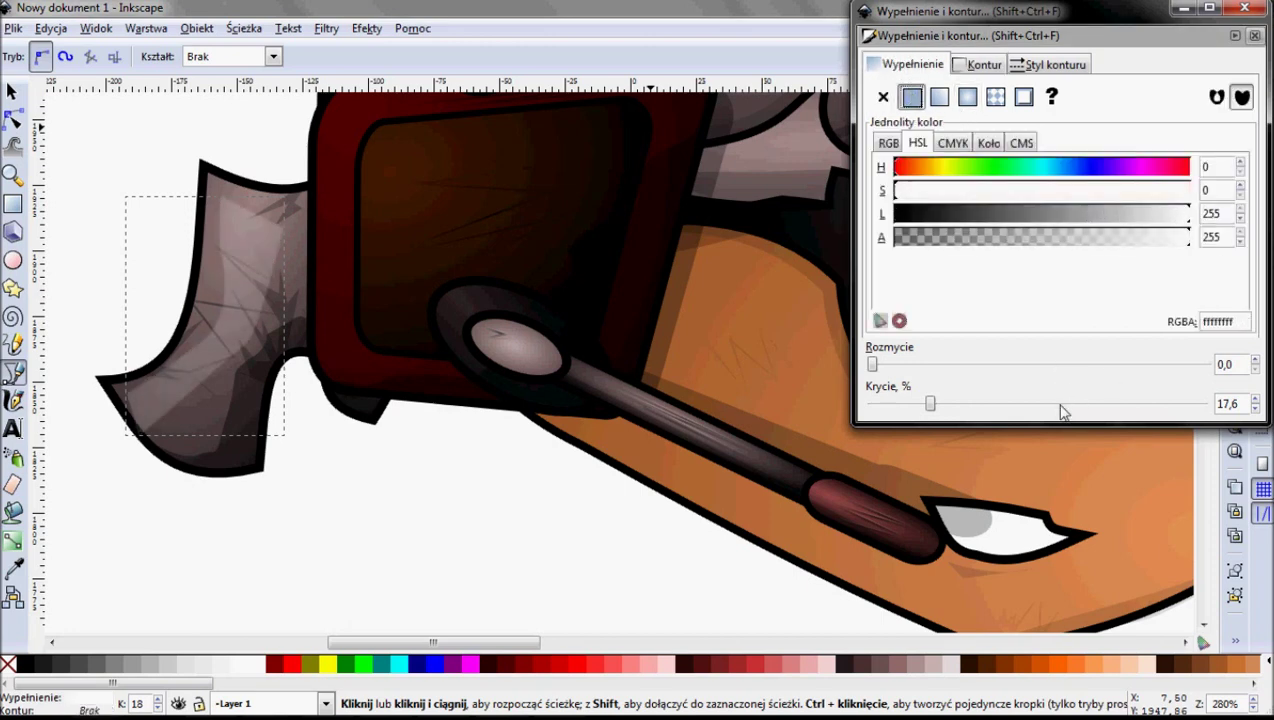
pyautogui.moveTo(930, 404); pyautogui.dragTo(898, 404)
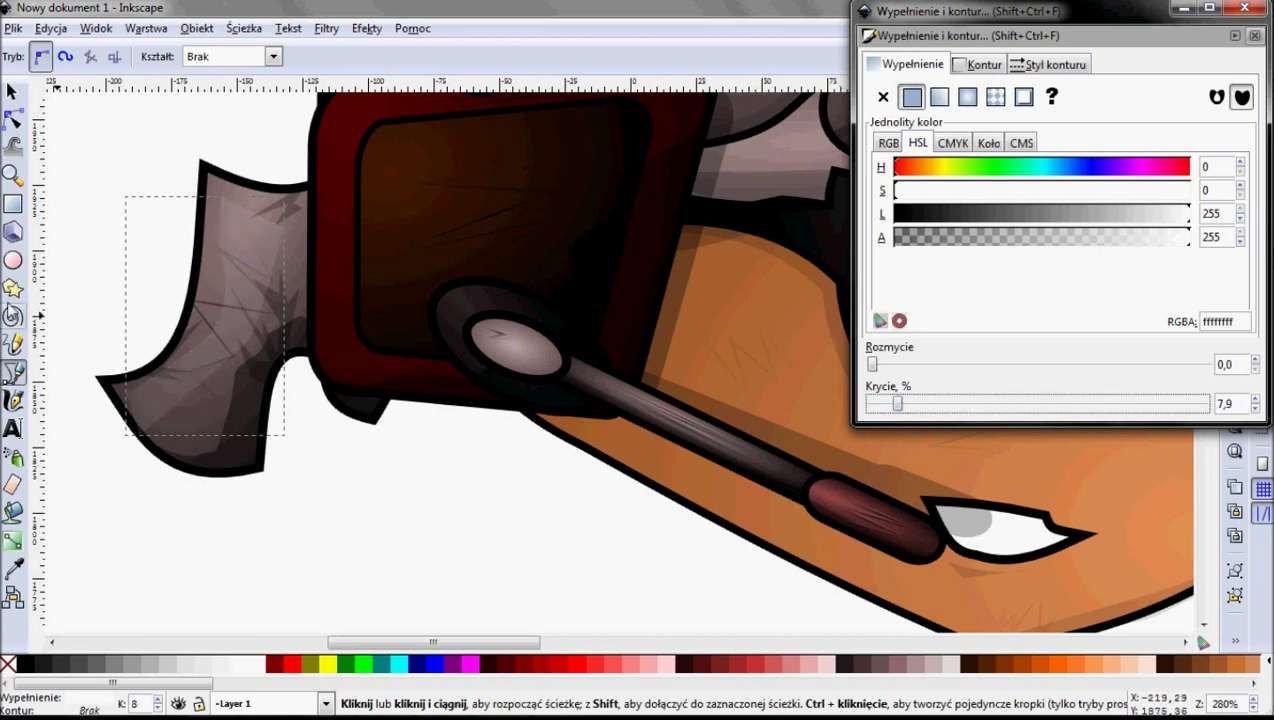
pyautogui.hotkey('ctrl', 'z')
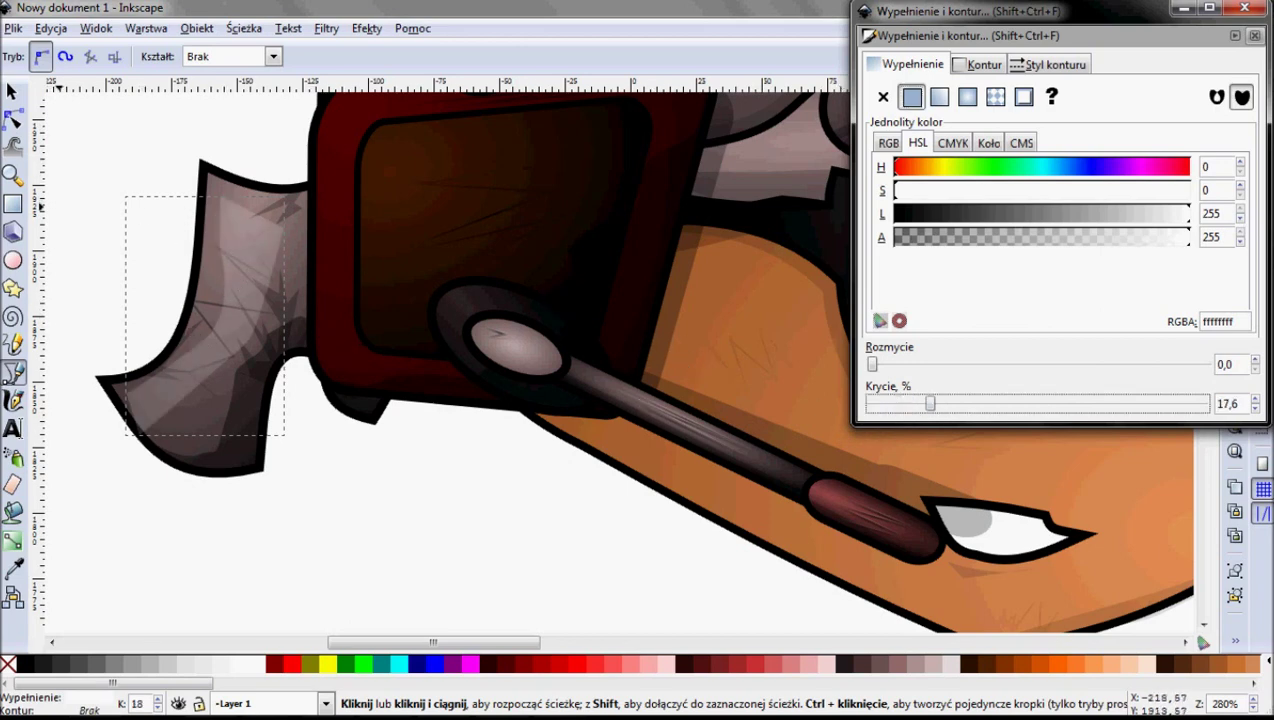
# Reshape the tuft highlight by moving and curving its nodes.
pyautogui.click(12, 120)
pyautogui.moveTo(142, 440); pyautogui.dragTo(206, 438)
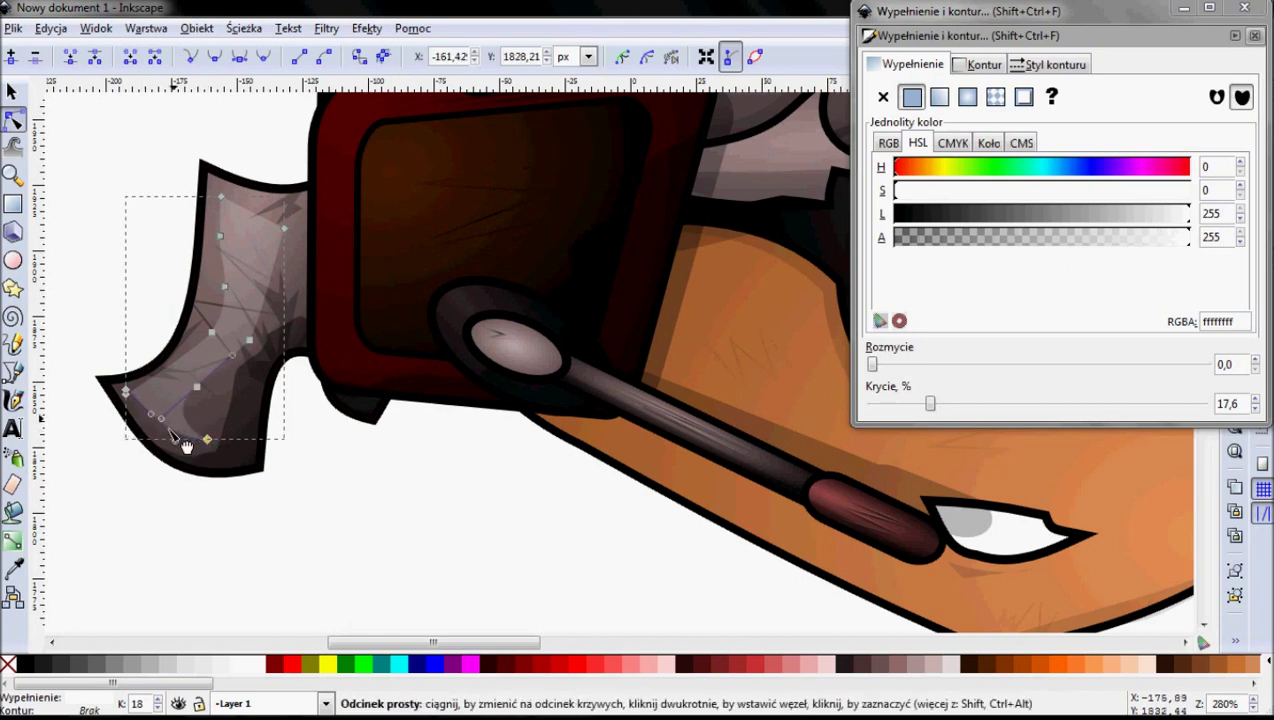
pyautogui.moveTo(185, 447); pyautogui.dragTo(200, 437)
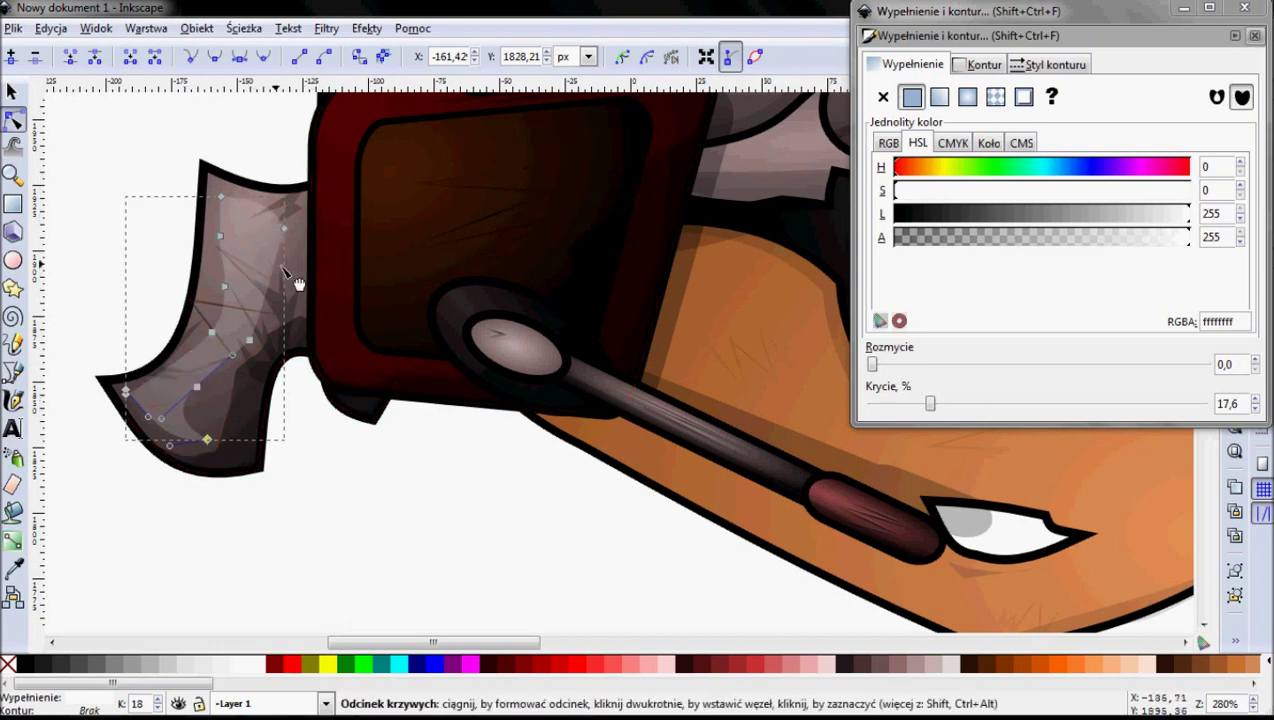
pyautogui.moveTo(224, 287)
pyautogui.mouseDown()
pyautogui.moveTo(210, 282)
pyautogui.moveTo(199, 328)
pyautogui.mouseUp()
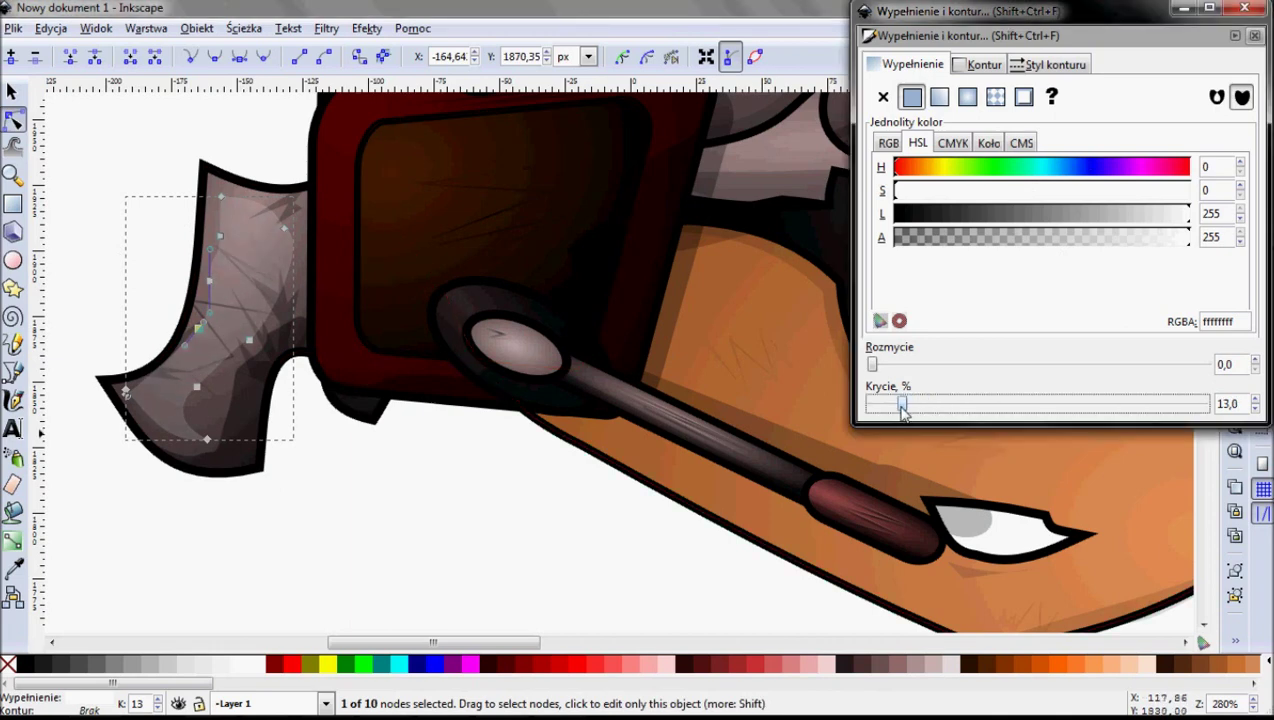
pyautogui.scroll(2, 300, 490)
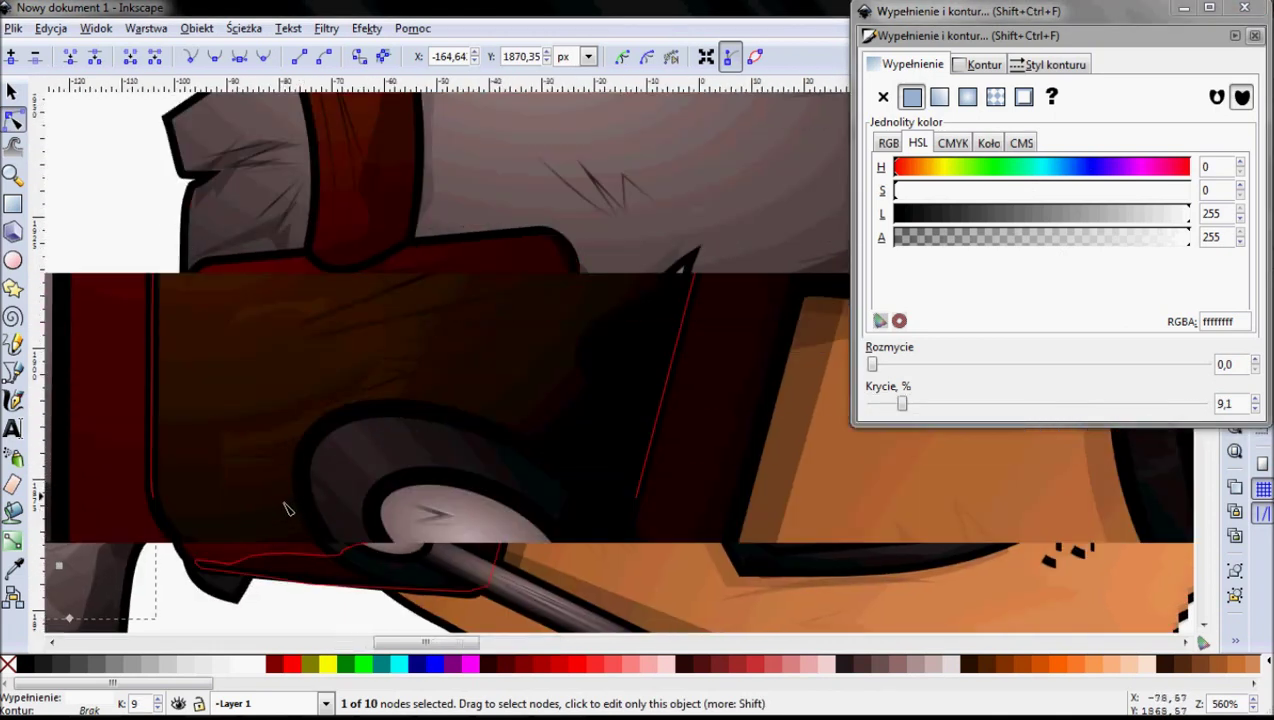
# Draw a highlight path along the top edge of the red earcup frame.
pyautogui.scroll(3, 344, 432)
pyautogui.hscroll(3, 250, 380)
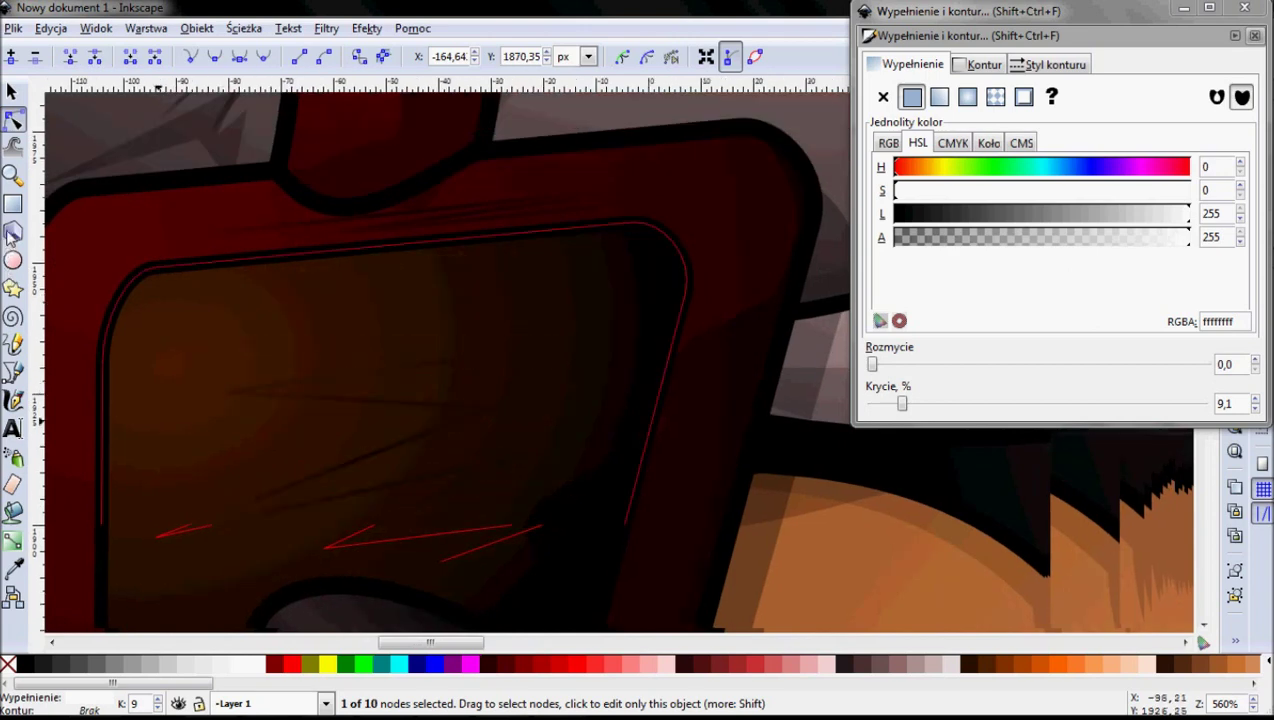
pyautogui.click(14, 372)
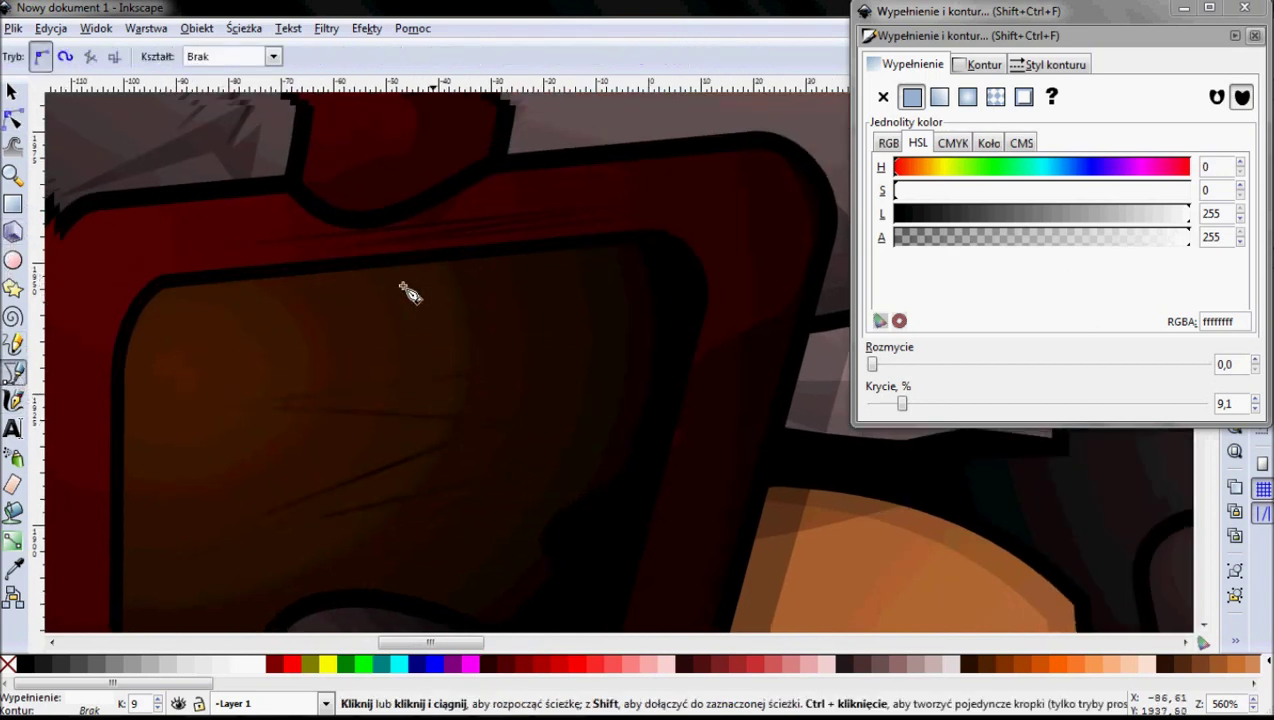
pyautogui.scroll(1, 380, 292)
pyautogui.hscroll(-5, 380, 292)
pyautogui.click(274, 268)
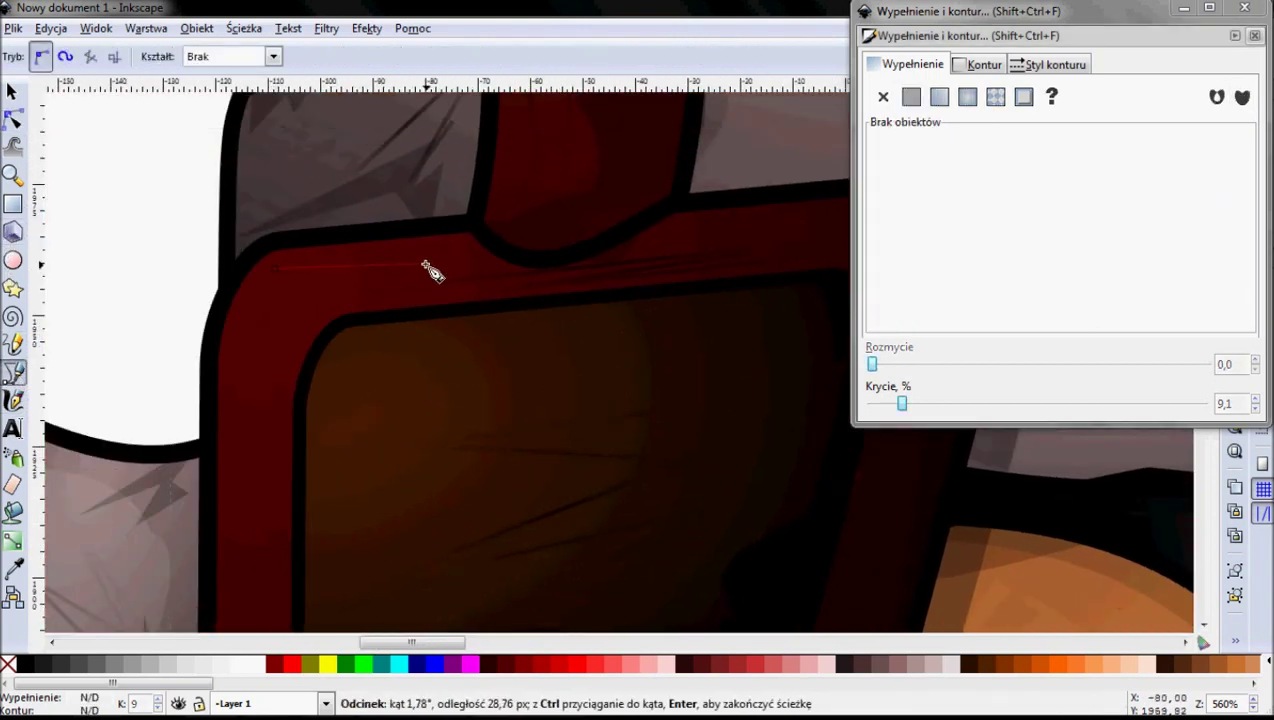
pyautogui.moveTo(470, 248); pyautogui.dragTo(463, 250)
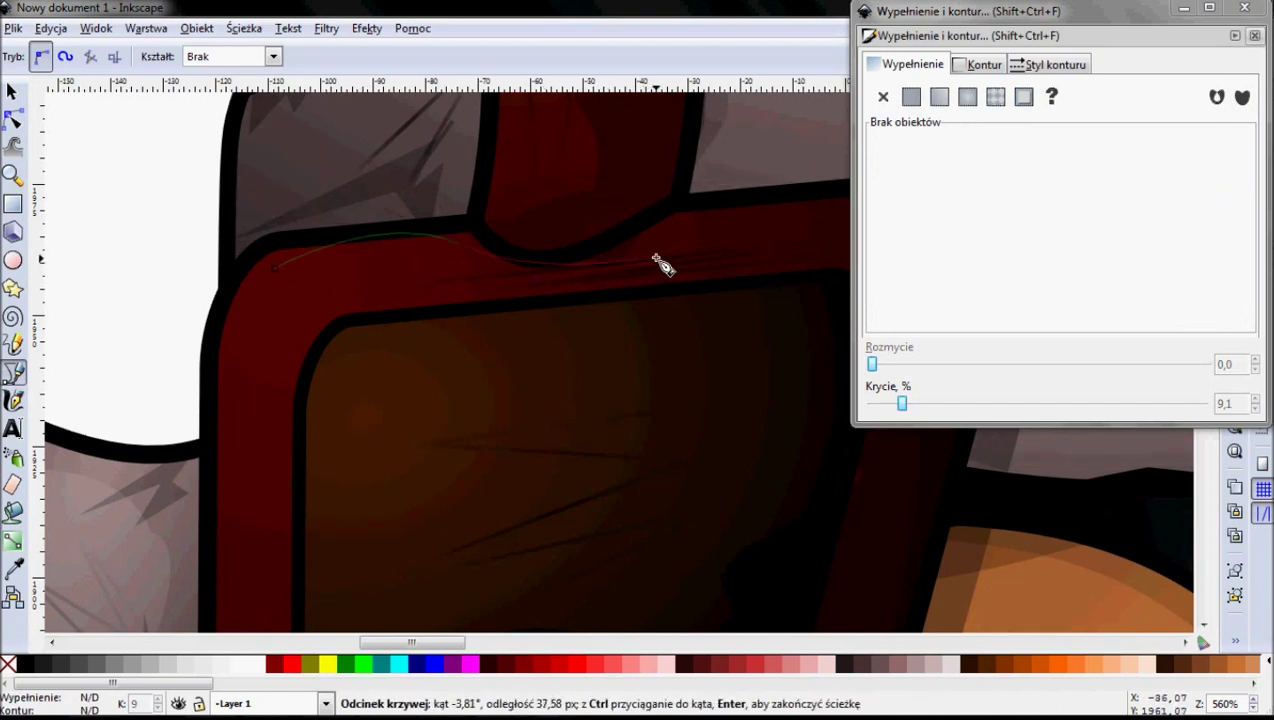
pyautogui.press('Escape')
pyautogui.click(274, 263)
pyautogui.click(456, 243)
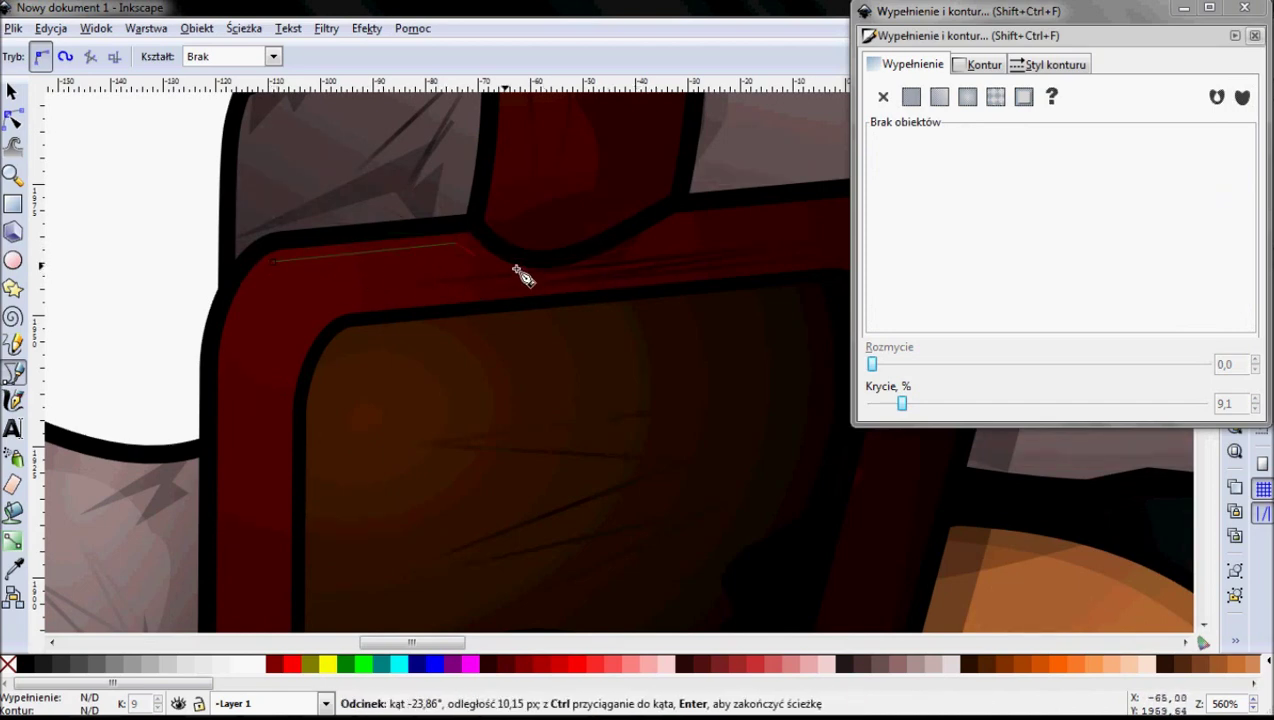
pyautogui.click(511, 276)
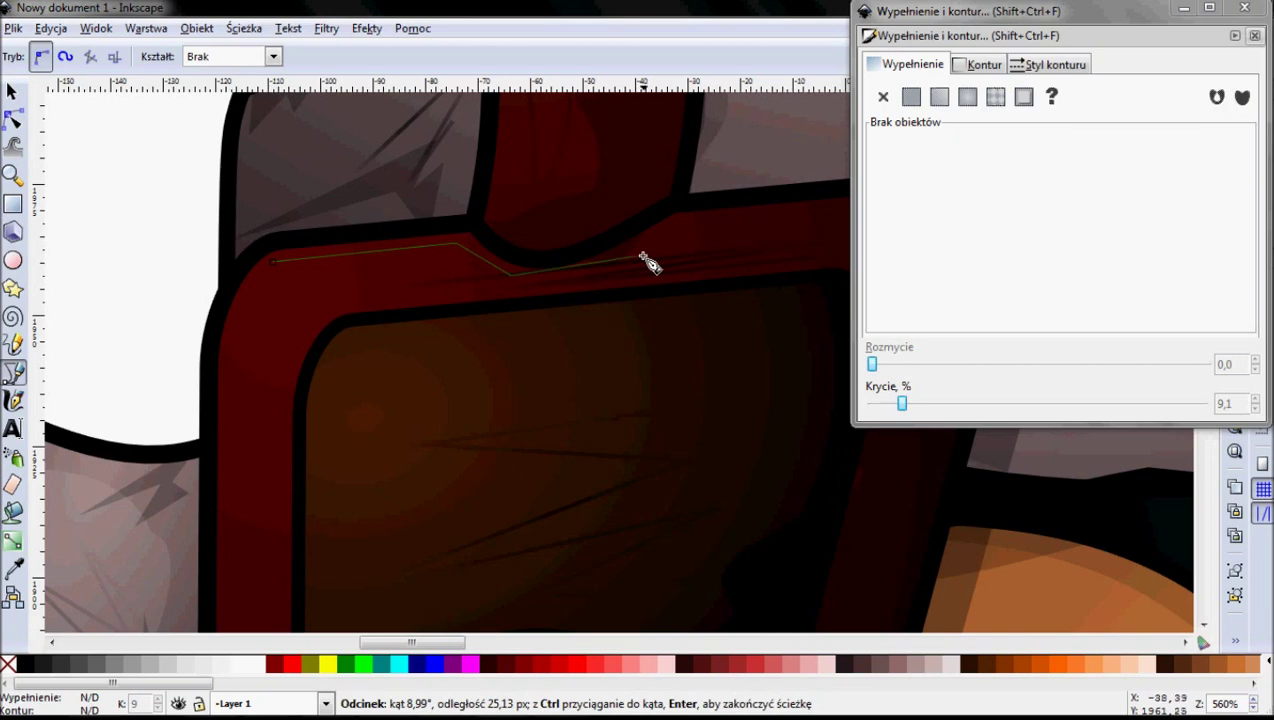
pyautogui.click(643, 258)
# Close the strip back along the lower edge and set its opacity to 12.2%.
pyautogui.hscroll(7, 446, 319)
pyautogui.click(390, 253)
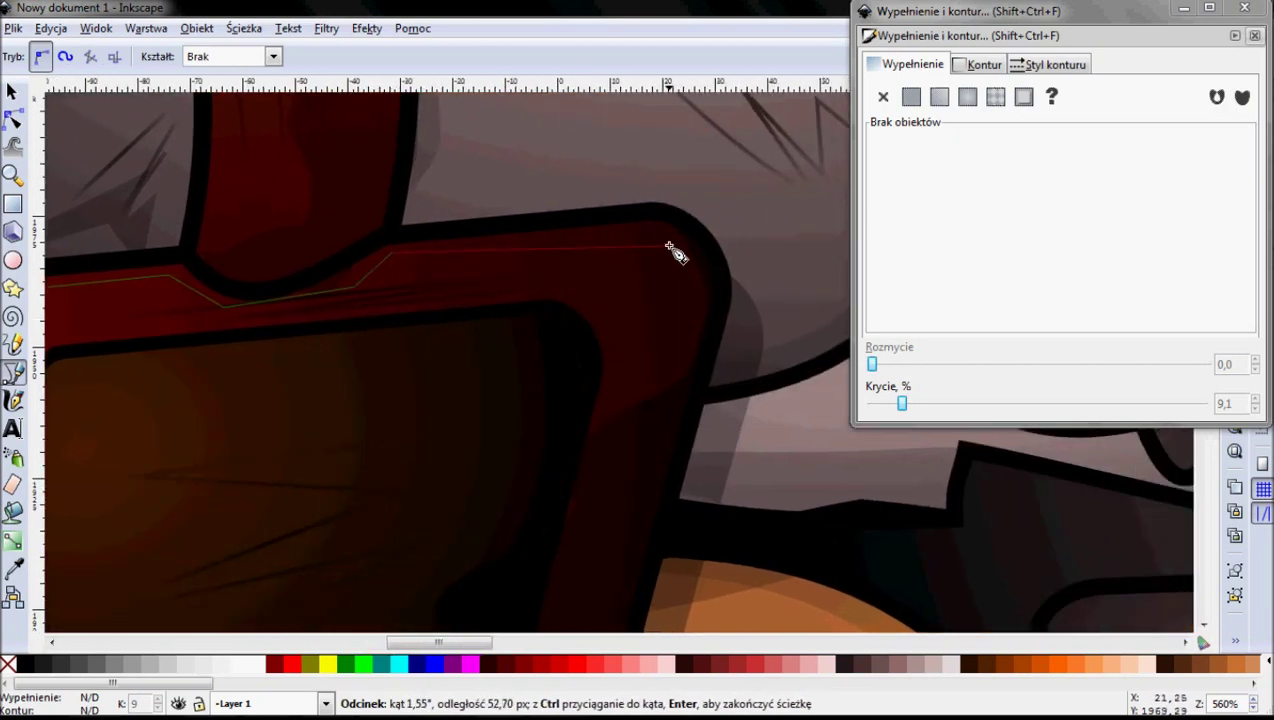
pyautogui.click(649, 235)
pyautogui.click(688, 270)
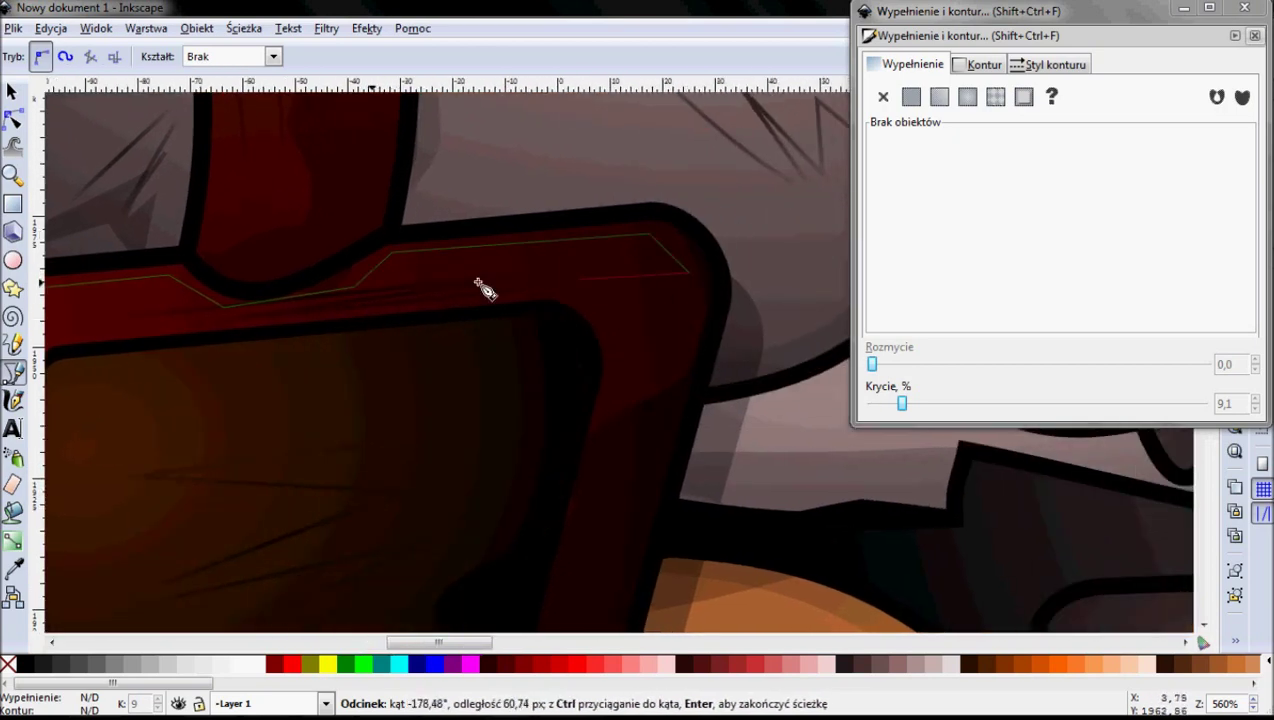
pyautogui.click(163, 330)
pyautogui.hscroll(-5, 140, 345)
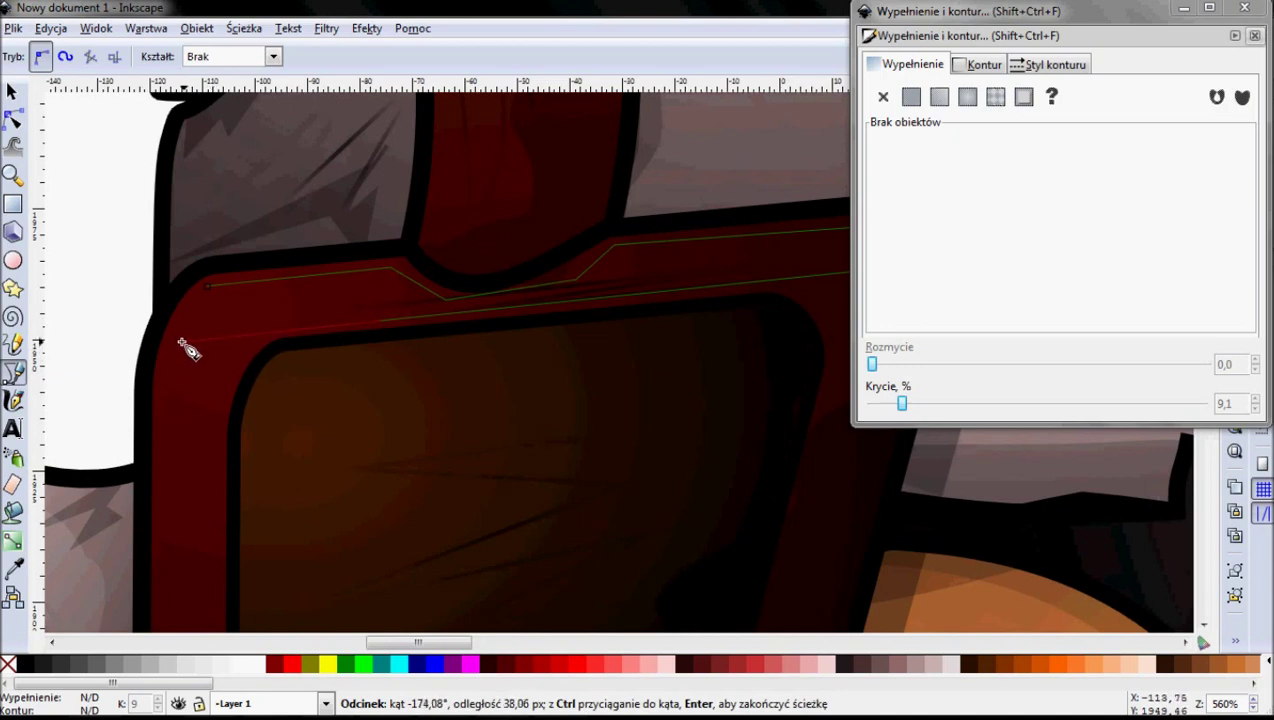
pyautogui.click(208, 290)
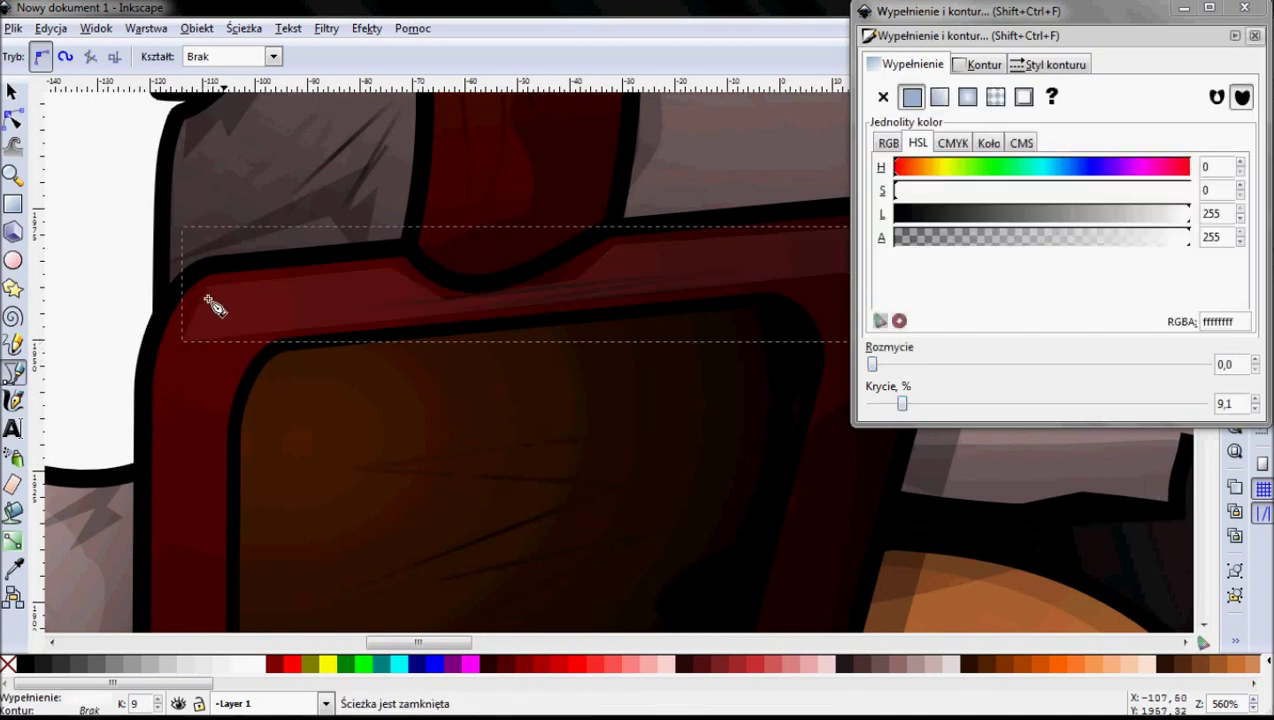
pyautogui.scroll(-2, 430, 400)
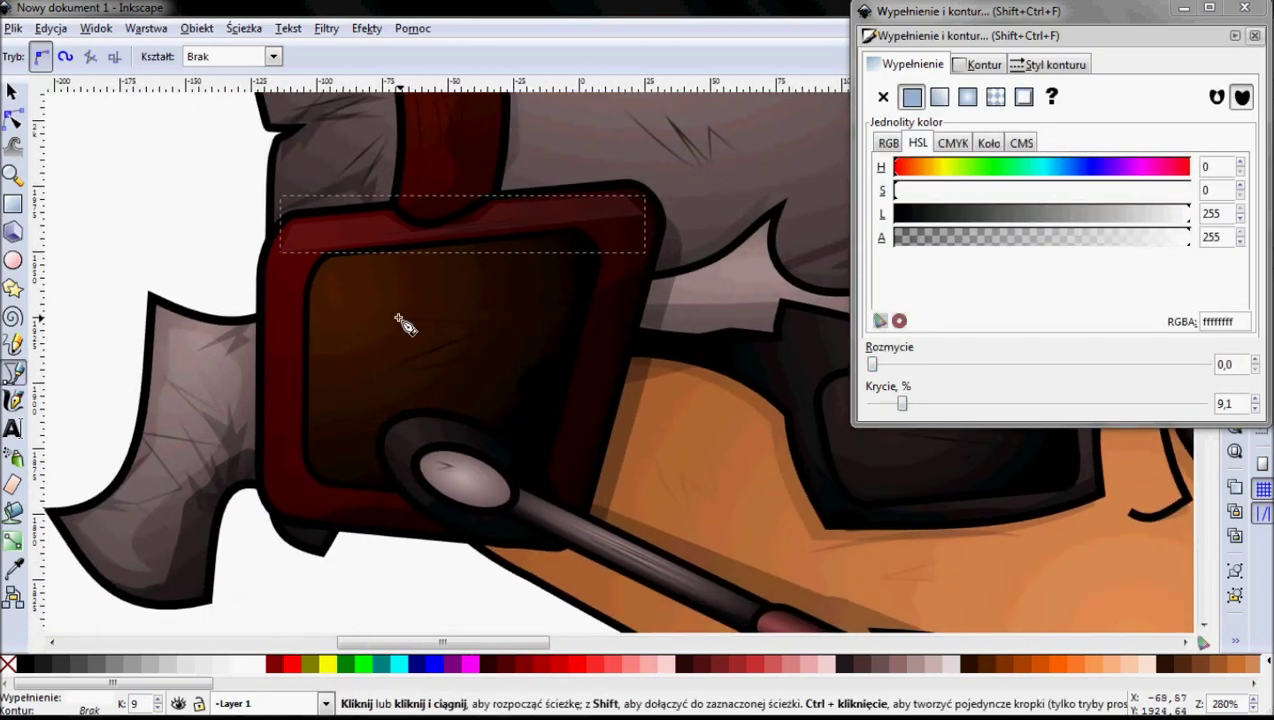
pyautogui.scroll(2, 400, 315)
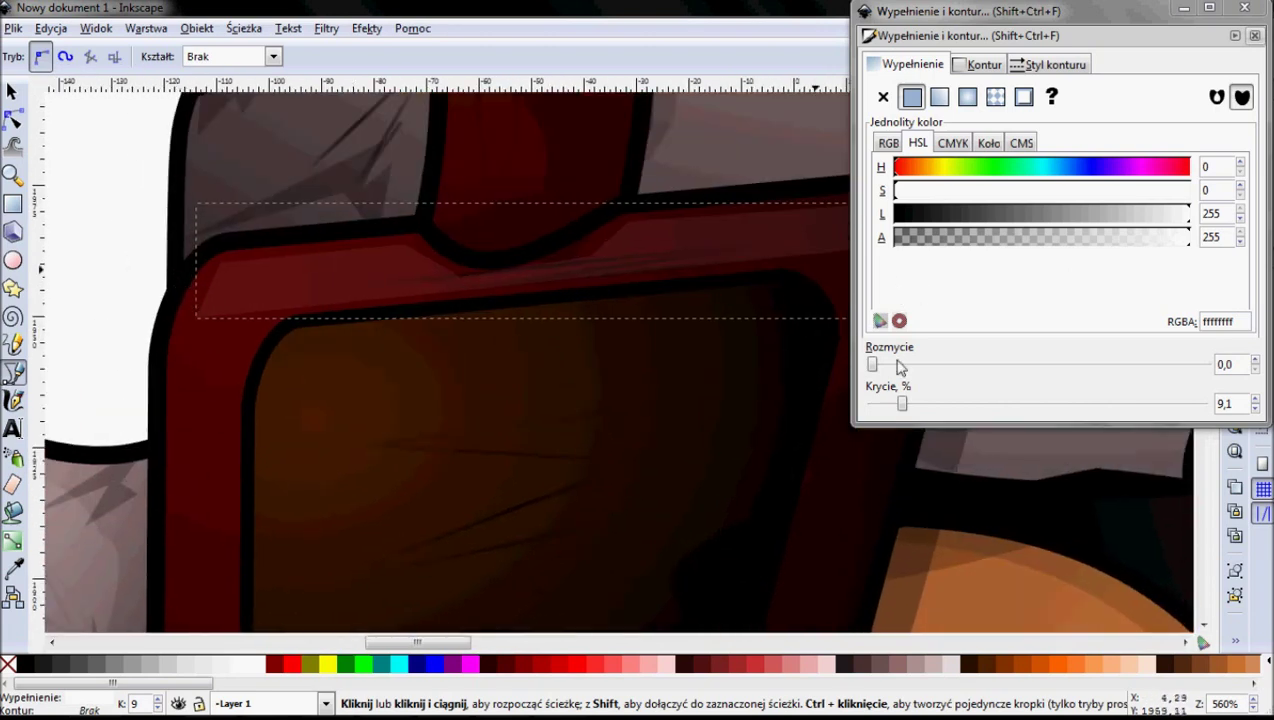
pyautogui.moveTo(905, 405)
pyautogui.mouseDown()
pyautogui.moveTo(940, 410)
pyautogui.moveTo(918, 414)
pyautogui.mouseUp()
pyautogui.scroll(-1, 545, 330)
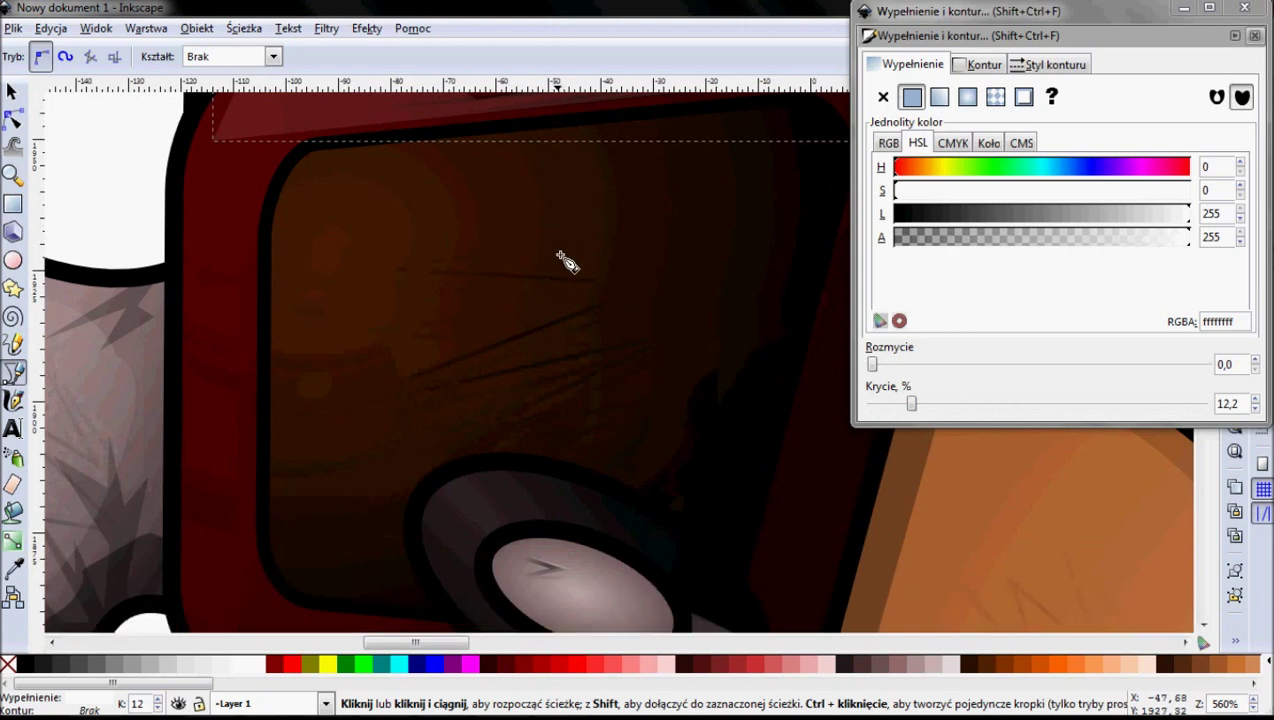
# Draw a narrow closed highlight shape across the top of the dark earcup panel.
pyautogui.scroll(-1, 352, 270)
pyautogui.click(353, 237)
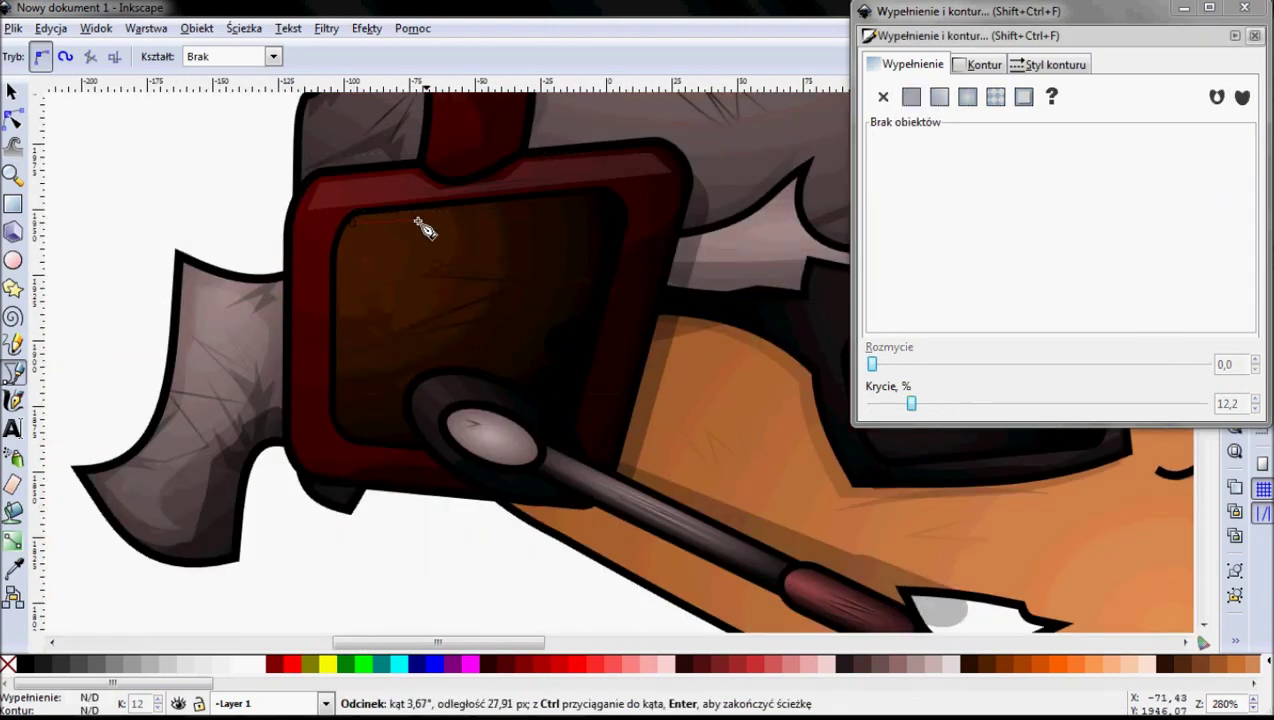
pyautogui.click(613, 211)
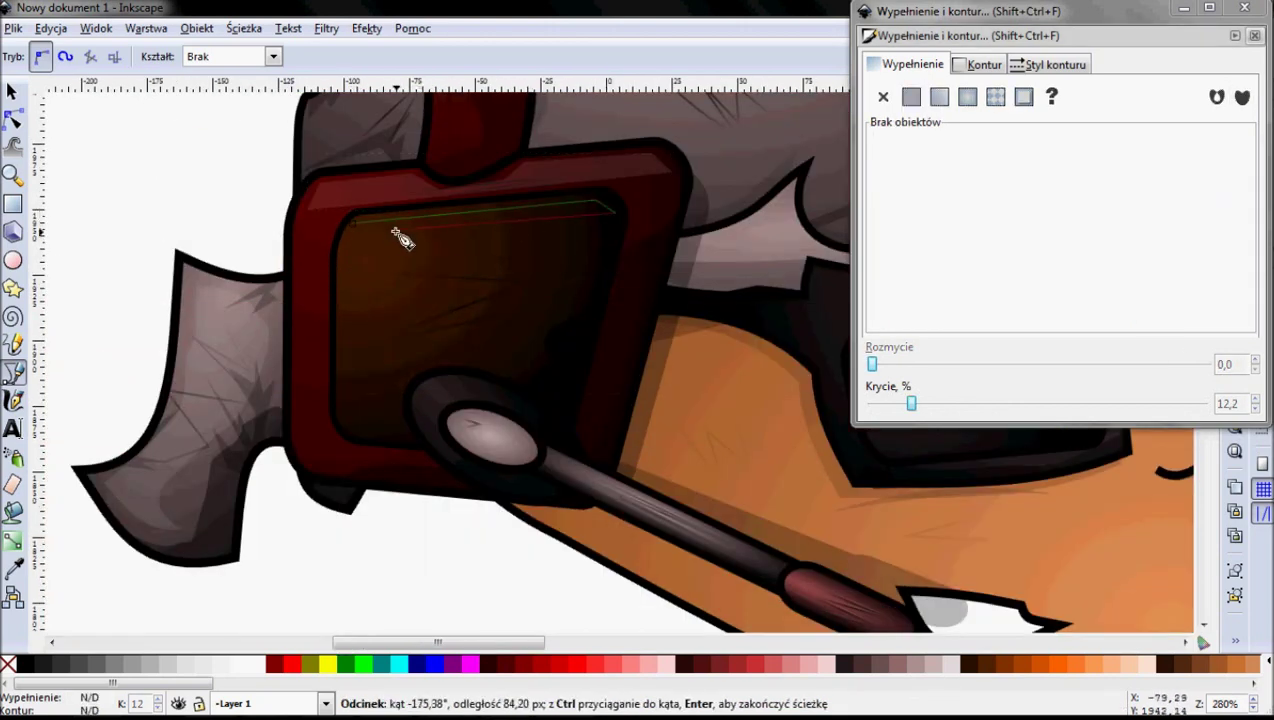
pyautogui.click(350, 224)
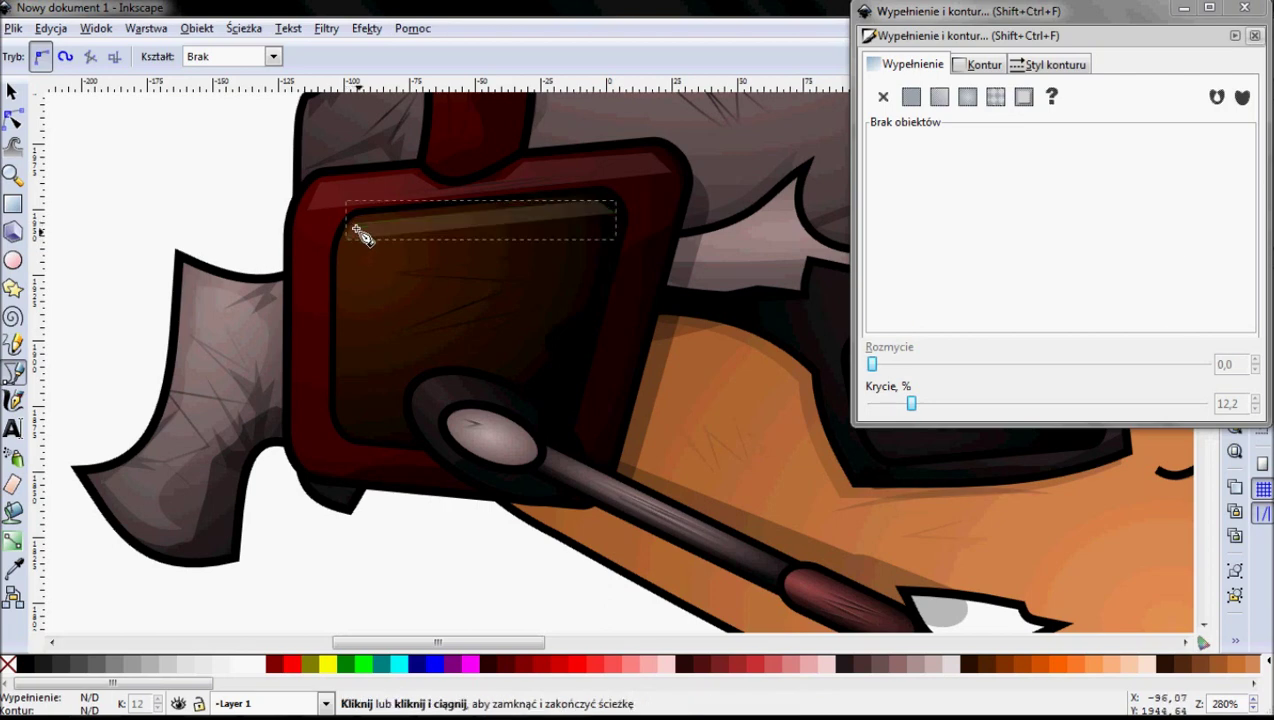
pyautogui.click(355, 234)
# Draw closed highlight strips along the mic stick and over the red mic tip.
pyautogui.scroll(-2, 290, 327)
pyautogui.hscroll(3, 290, 327)
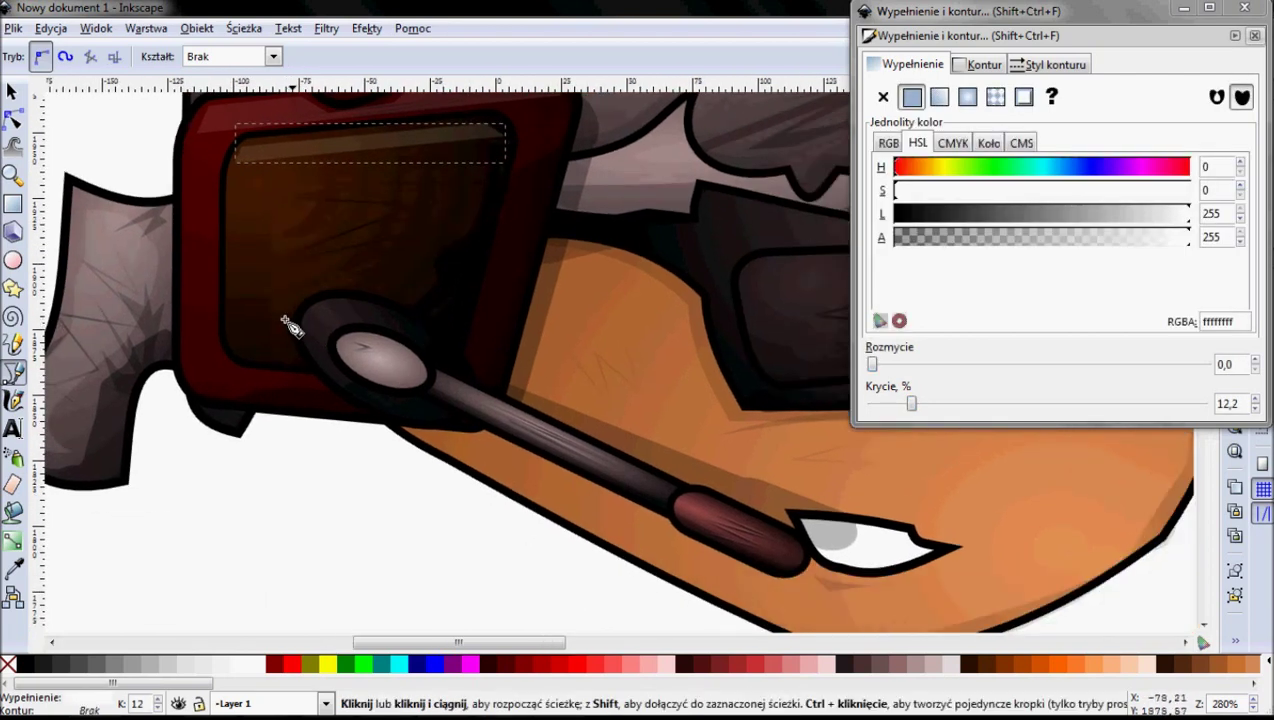
pyautogui.click(438, 378)
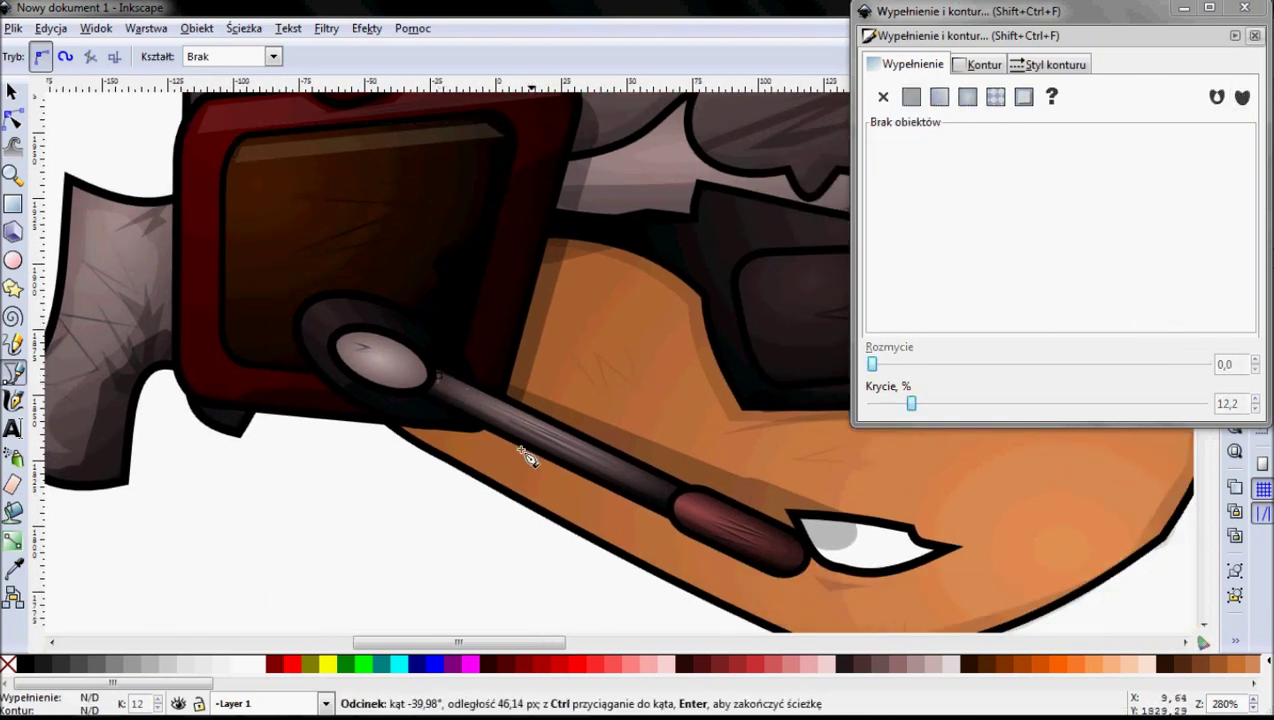
pyautogui.click(667, 493)
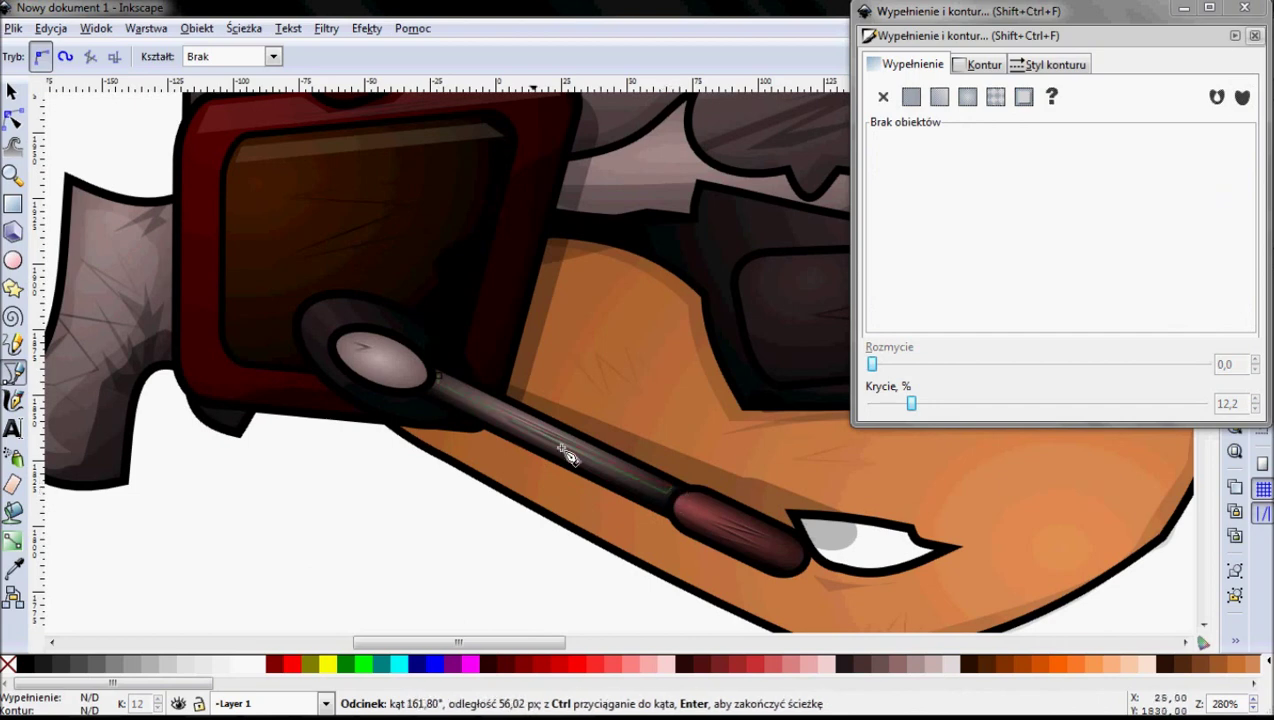
pyautogui.click(440, 381)
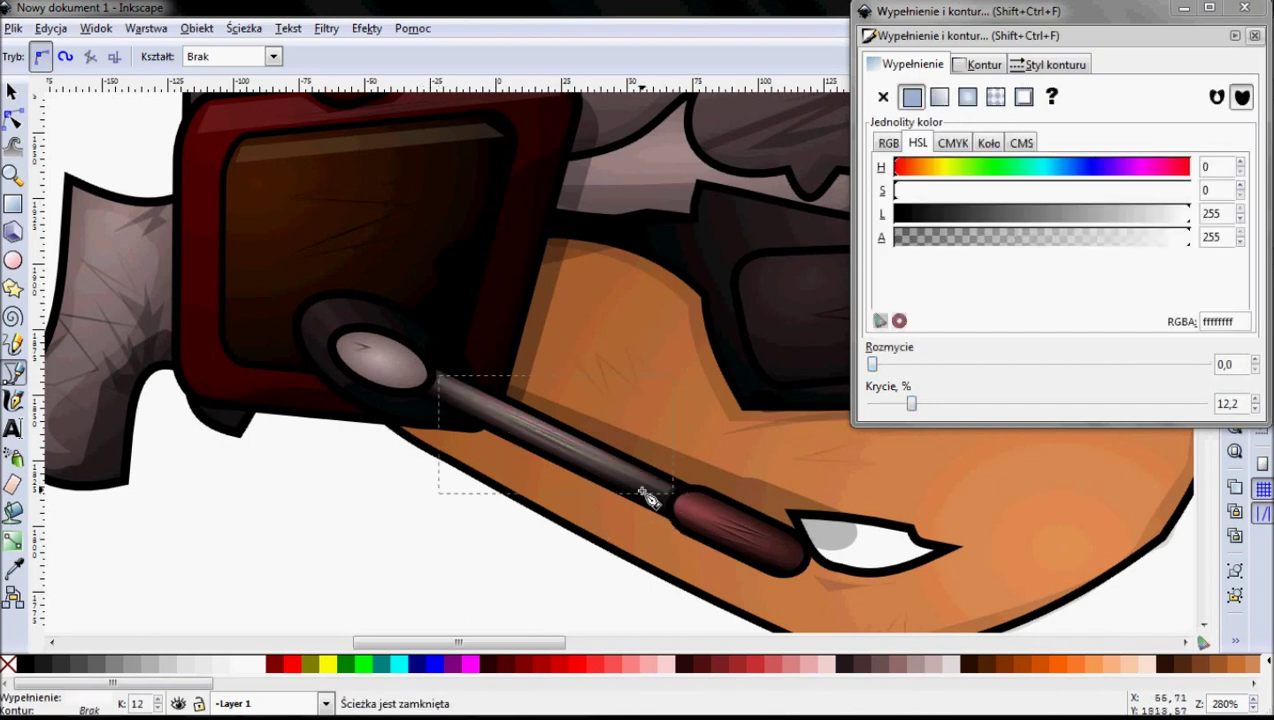
pyautogui.click(685, 500)
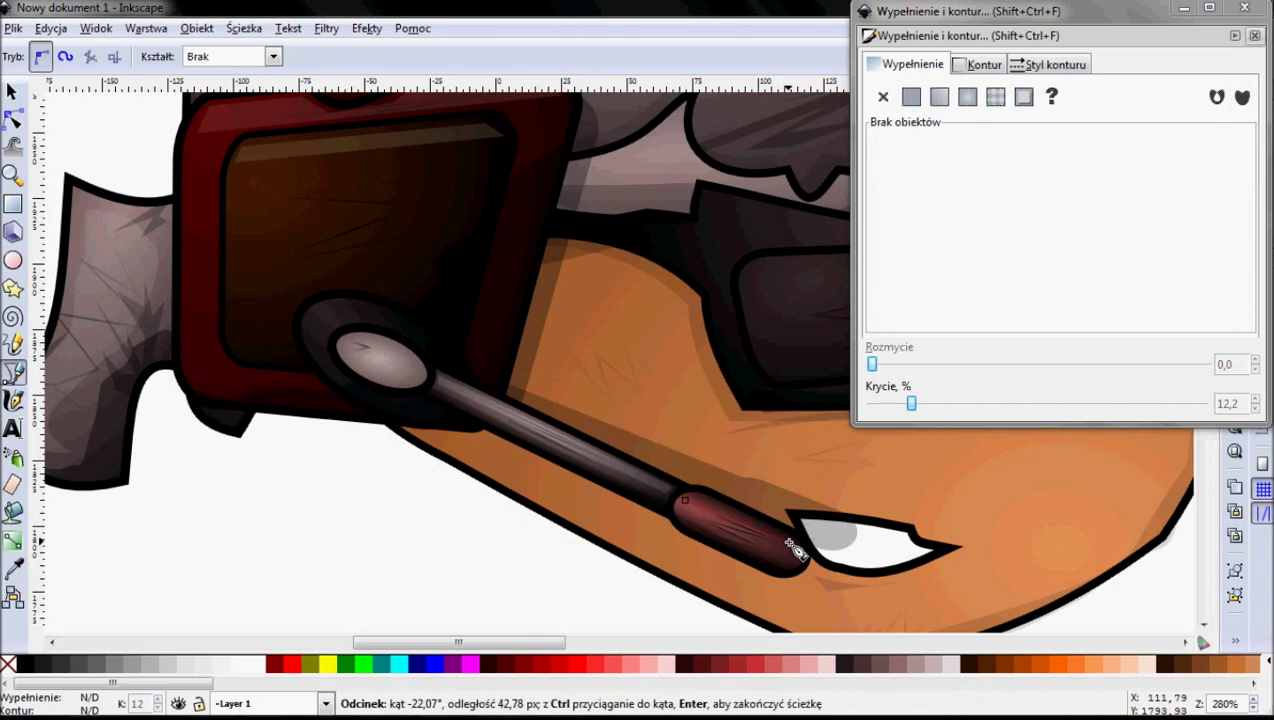
pyautogui.click(798, 553)
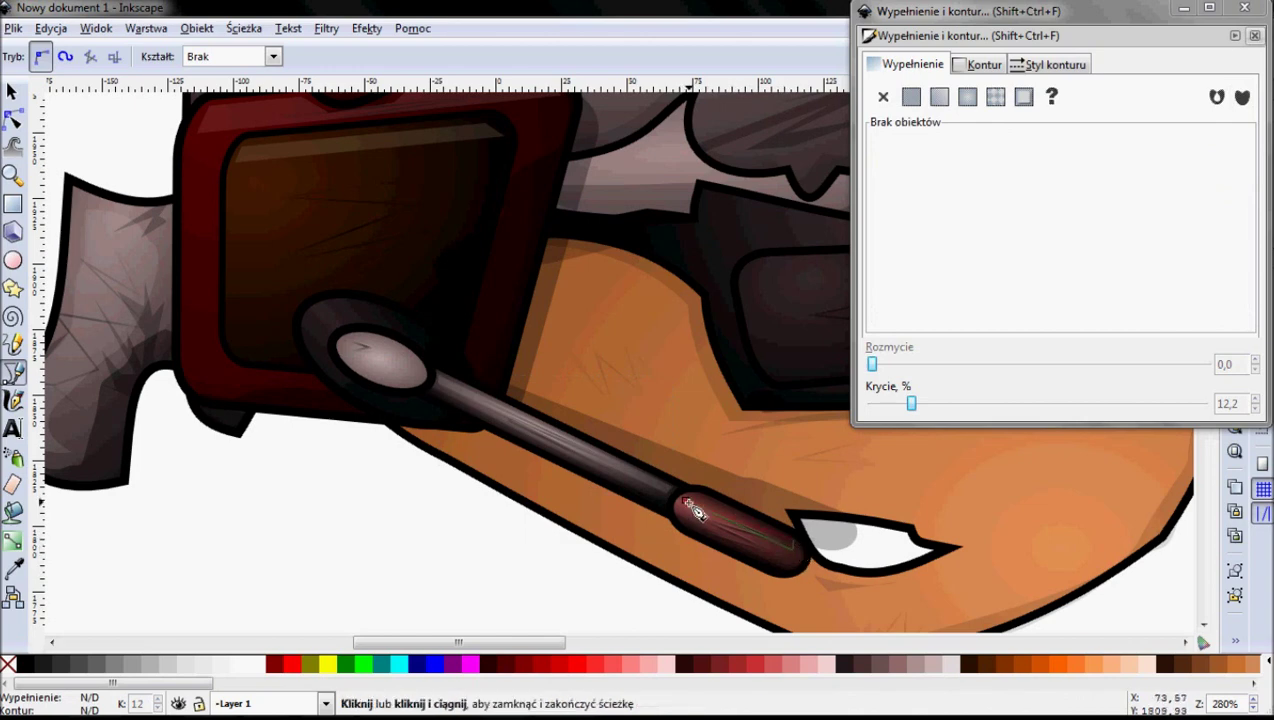
pyautogui.click(688, 502)
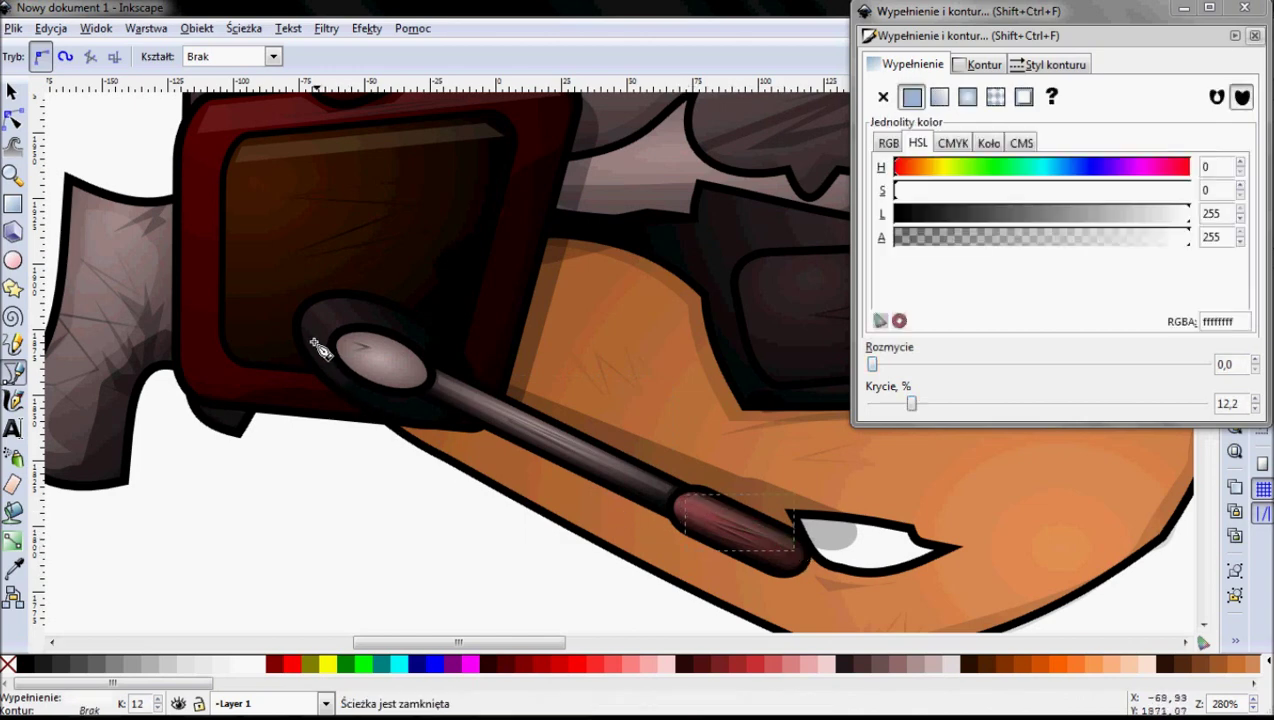
# Draw a curved closed highlight shape on the round mic knob.
pyautogui.click(349, 341)
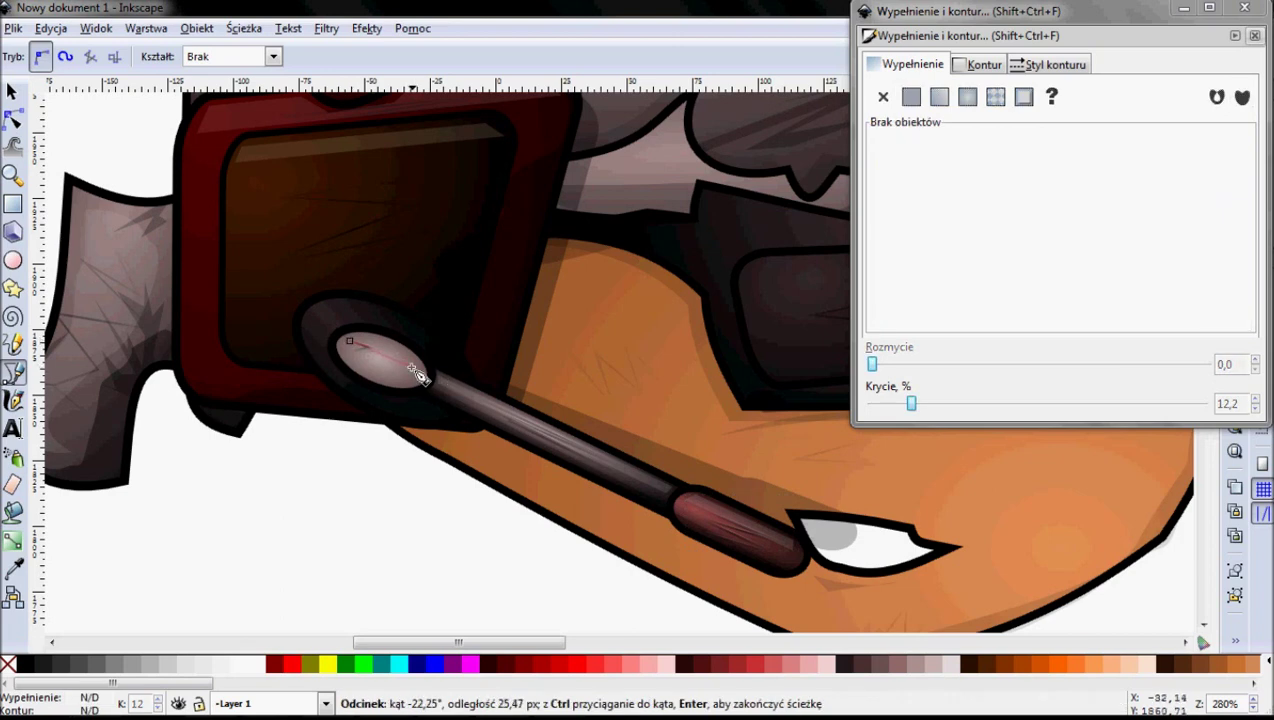
pyautogui.moveTo(402, 358)
pyautogui.mouseDown()
pyautogui.moveTo(418, 372)
pyautogui.moveTo(405, 352)
pyautogui.mouseUp()
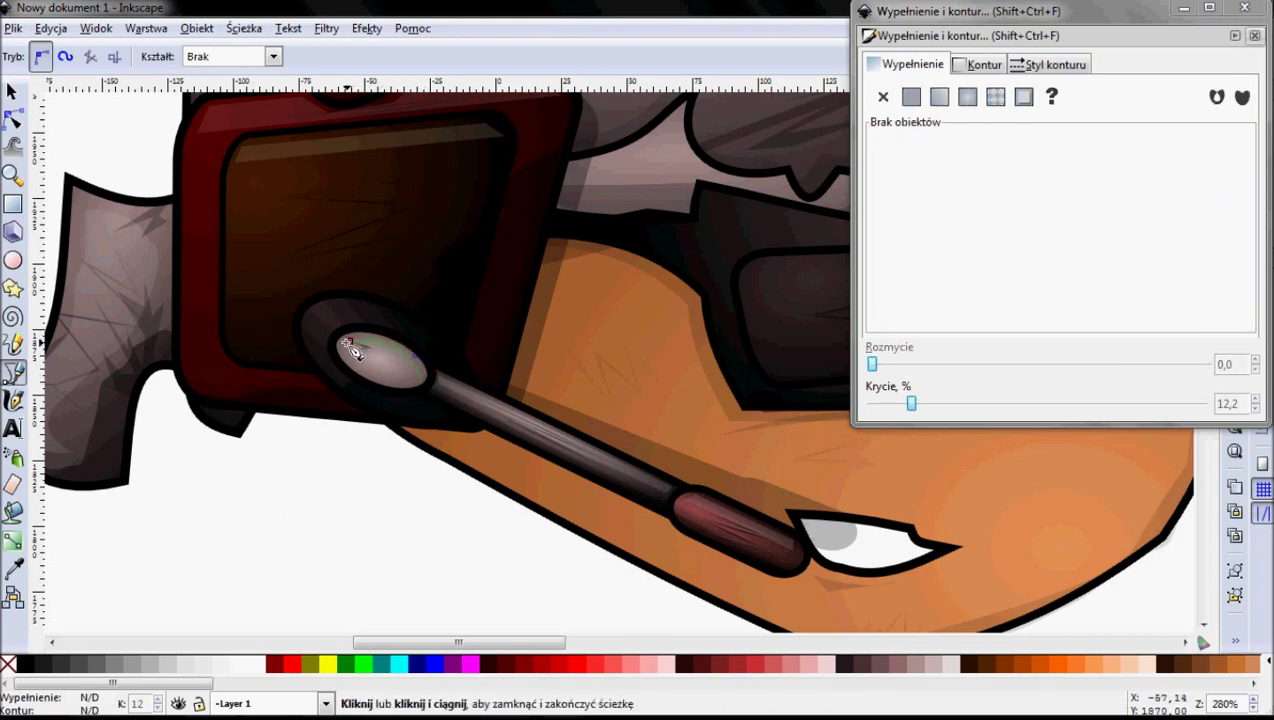
pyautogui.click(349, 345)
pyautogui.scroll(2, 321, 378)
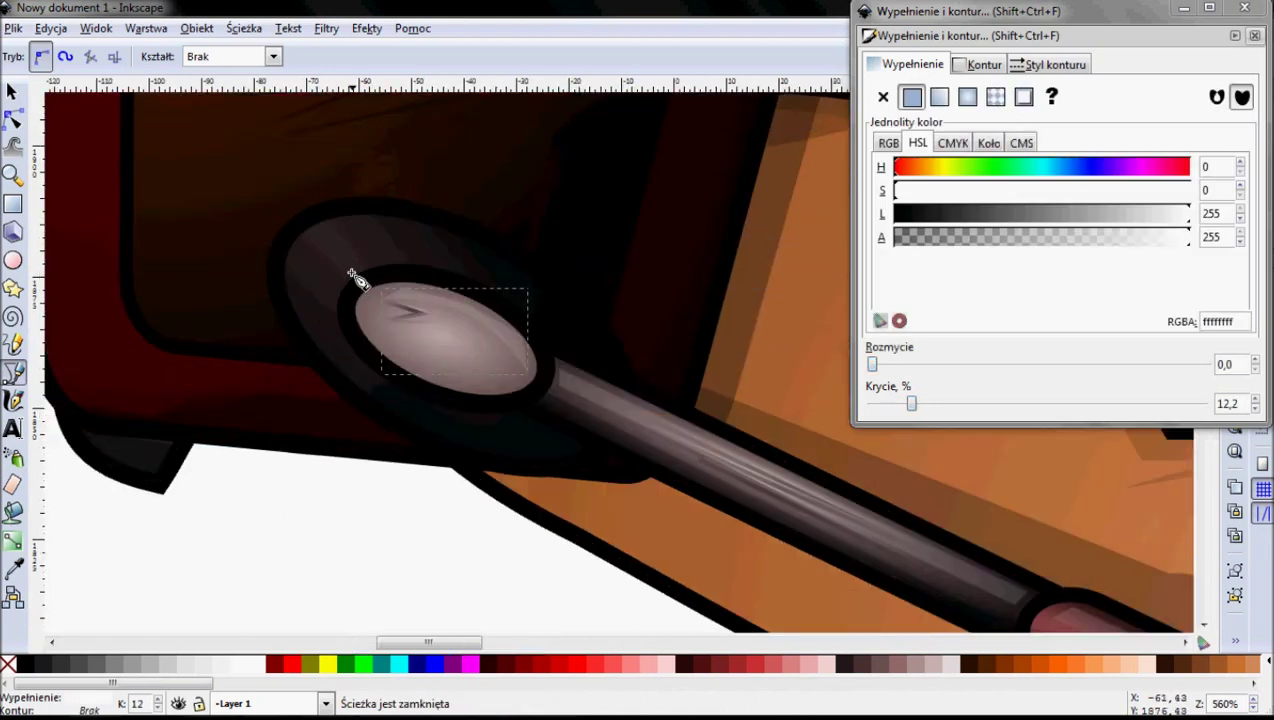
# Draw a curved highlight along the upper arc of the knob's dark ring.
pyautogui.click(308, 235)
pyautogui.moveTo(469, 248); pyautogui.dragTo(471, 252)
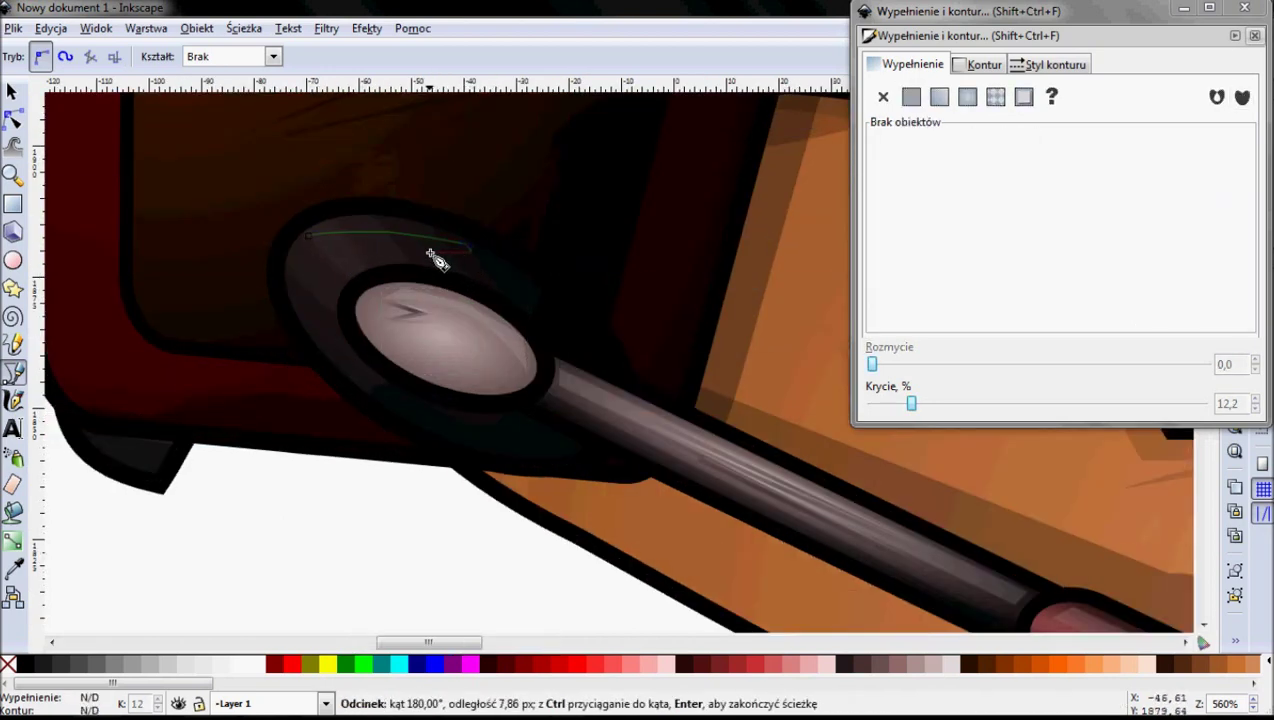
pyautogui.click(340, 263)
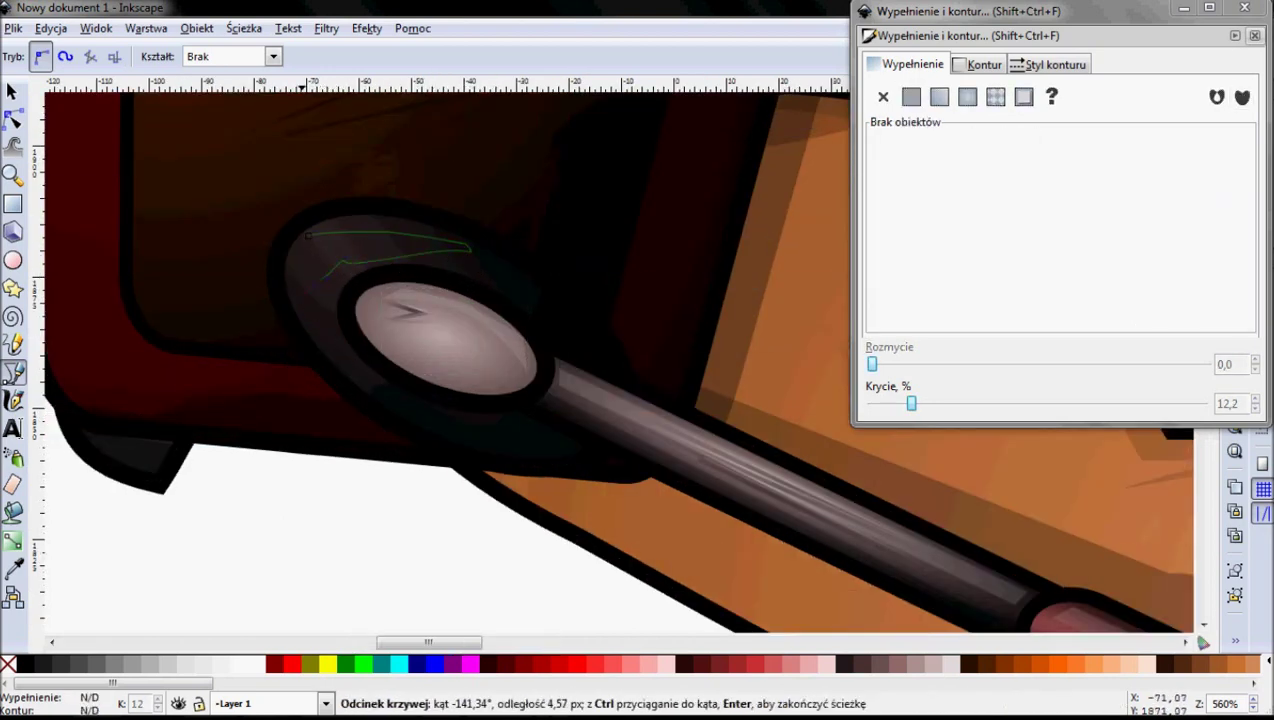
pyautogui.click(307, 239)
pyautogui.scroll(-2, 258, 352)
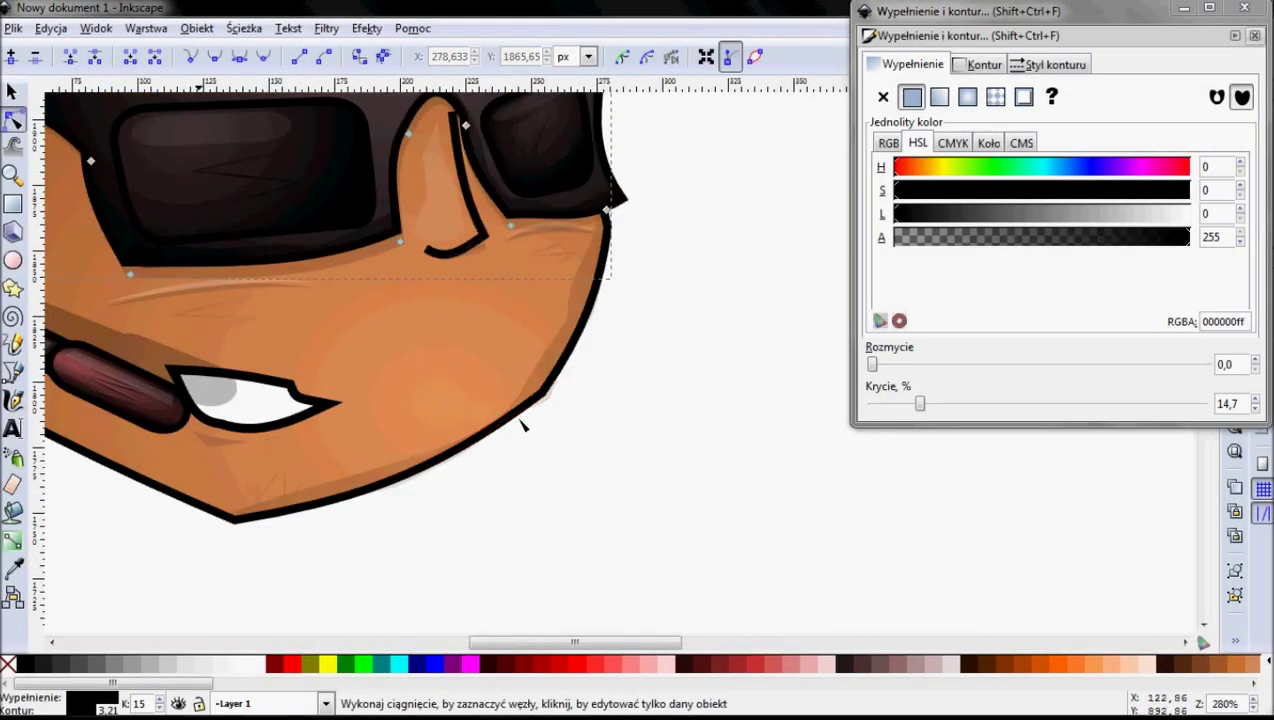
pyautogui.keyDown('ctrl'); pyautogui.scroll(-2, 521, 425); pyautogui.keyUp('ctrl')
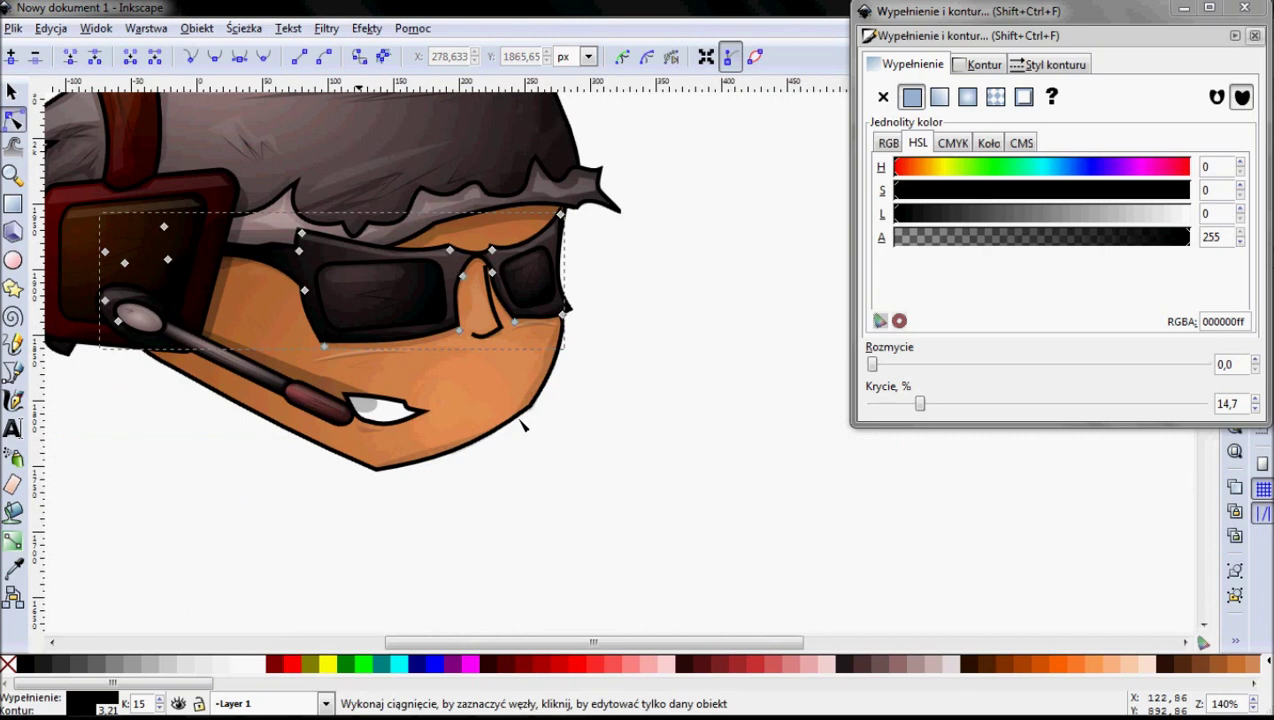
pyautogui.keyDown('ctrl'); pyautogui.scroll(-2, 517, 425); pyautogui.keyUp('ctrl')
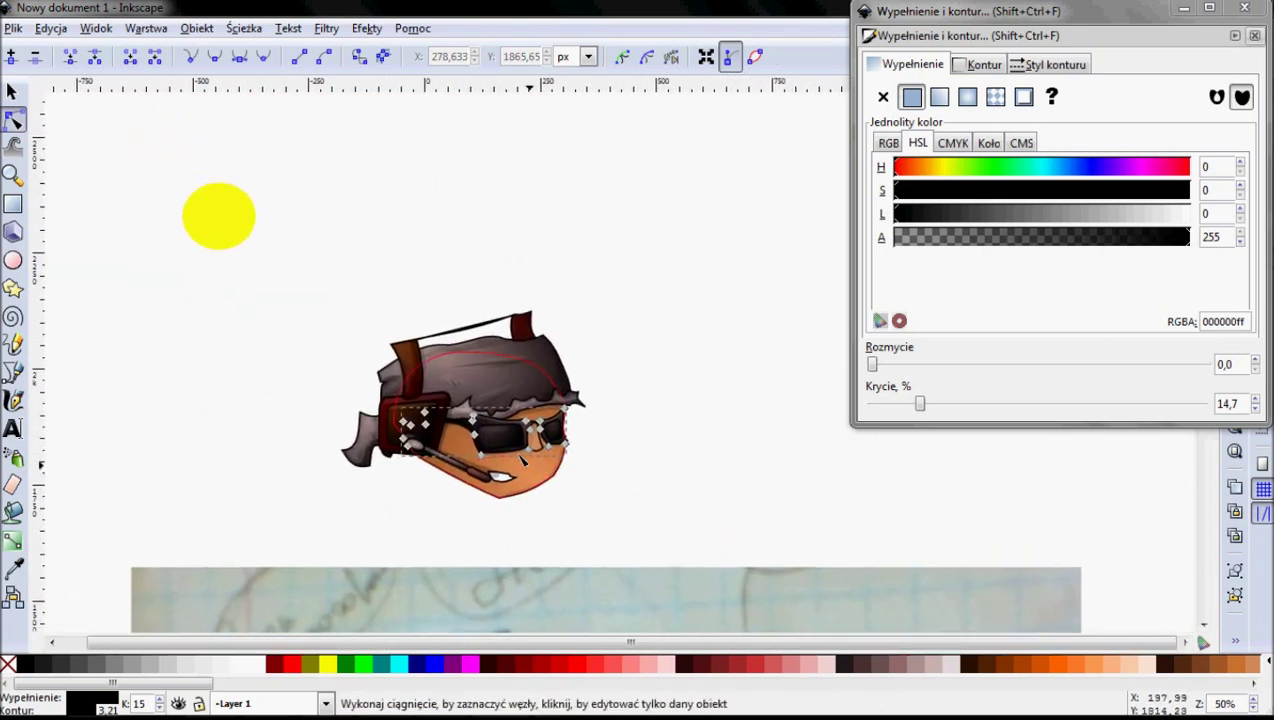
pyautogui.keyDown('ctrl'); pyautogui.scroll(3, 538, 468); pyautogui.keyUp('ctrl')
pyautogui.keyDown('ctrl'); pyautogui.scroll(-2, 540, 468); pyautogui.keyUp('ctrl')
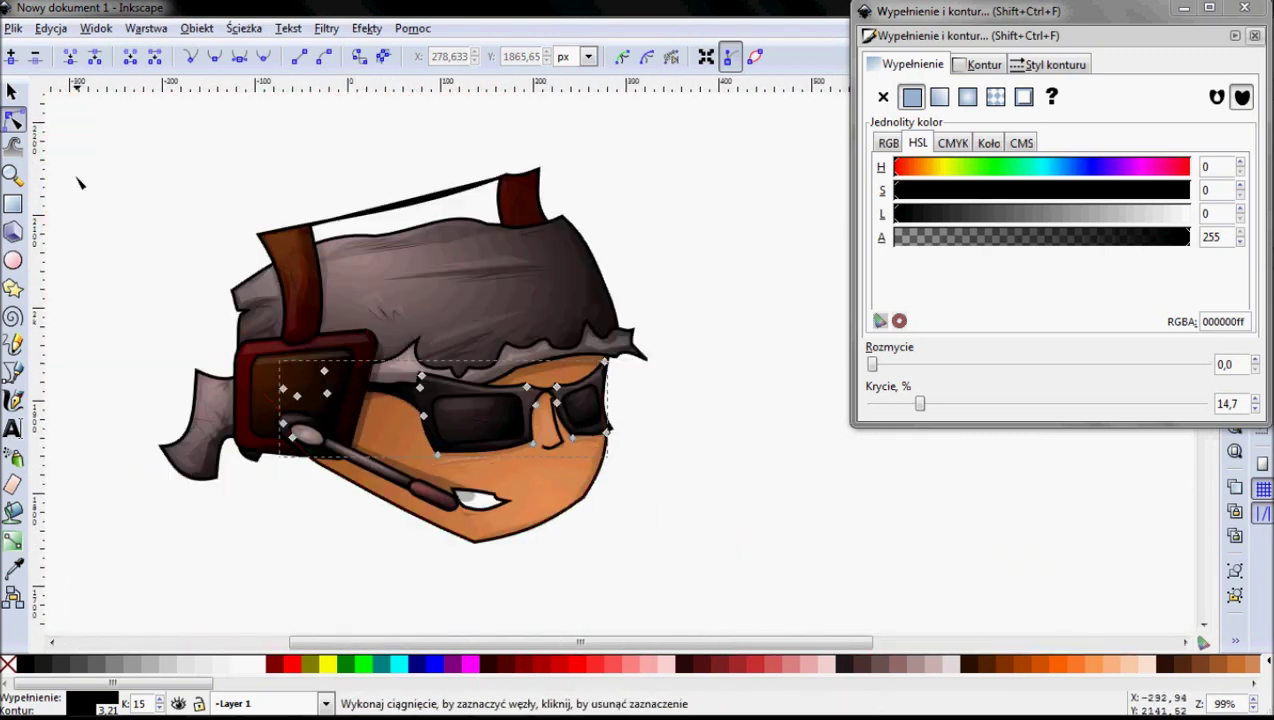
pyautogui.click(14, 93)
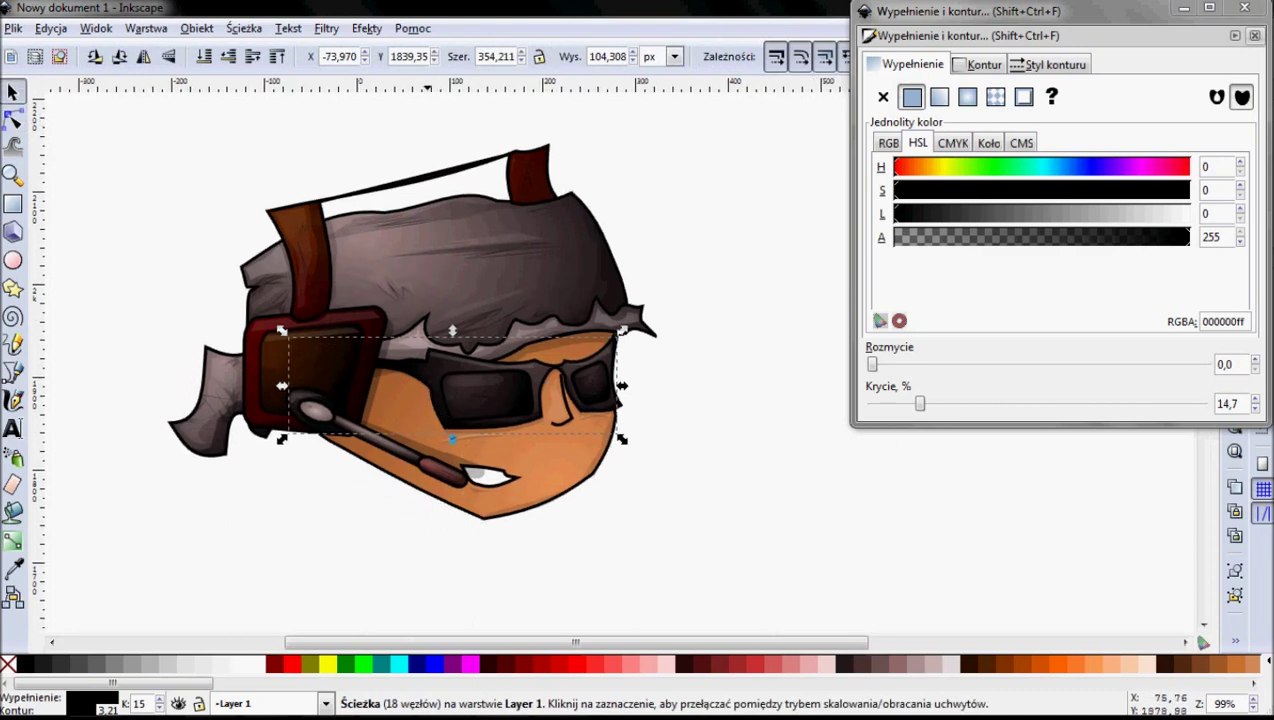
pyautogui.scroll(-1, 420, 420)
pyautogui.keyDown('ctrl'); pyautogui.scroll(1, 412, 424); pyautogui.keyUp('ctrl')
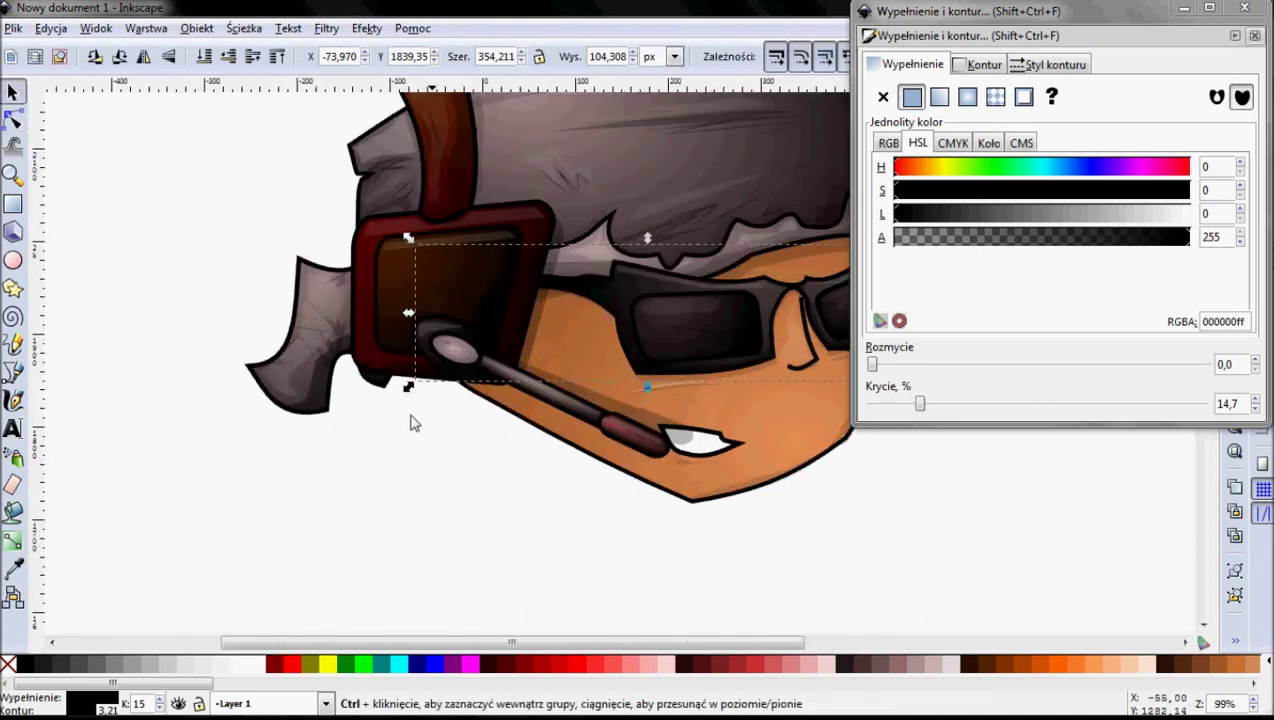
pyautogui.keyDown('ctrl'); pyautogui.scroll(-1, 415, 421); pyautogui.keyUp('ctrl')
pyautogui.hscroll(3, 360, 445)
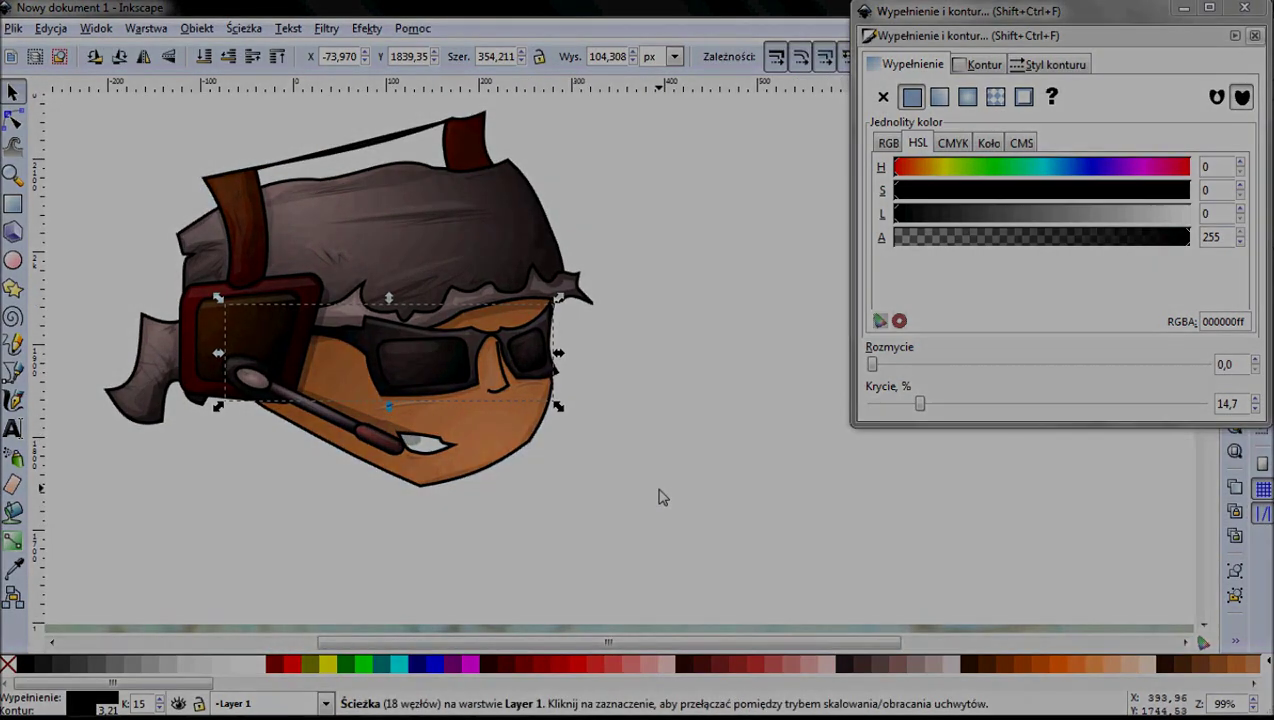